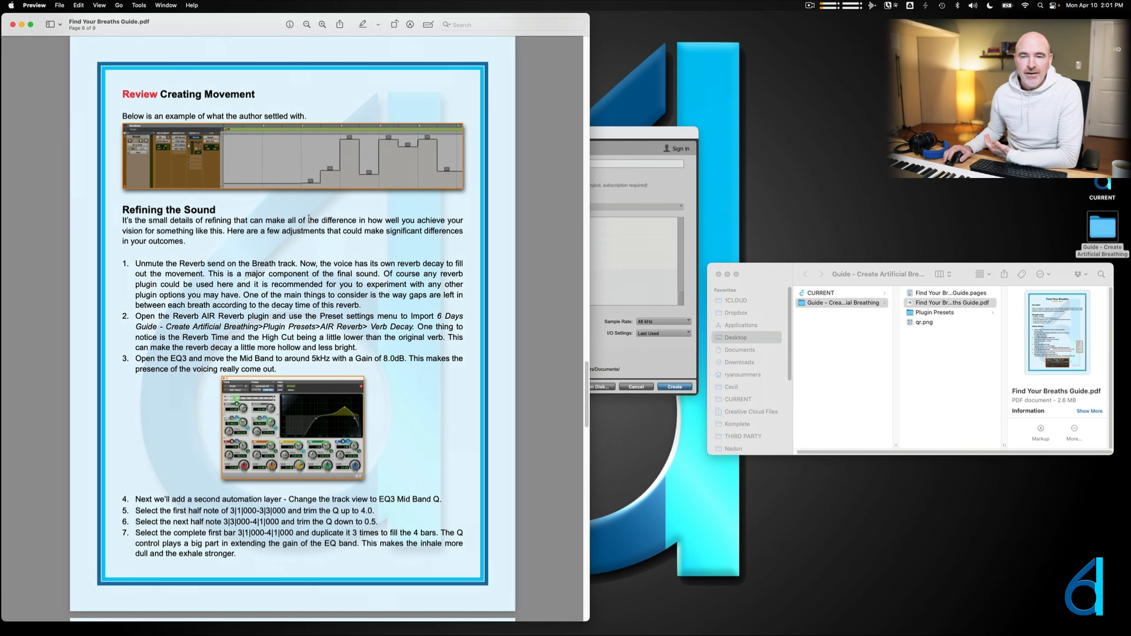
Skim the Find Your Breaths guide back to its first page and close the PDF viewer.
scroll(309, 219, "down", 13)
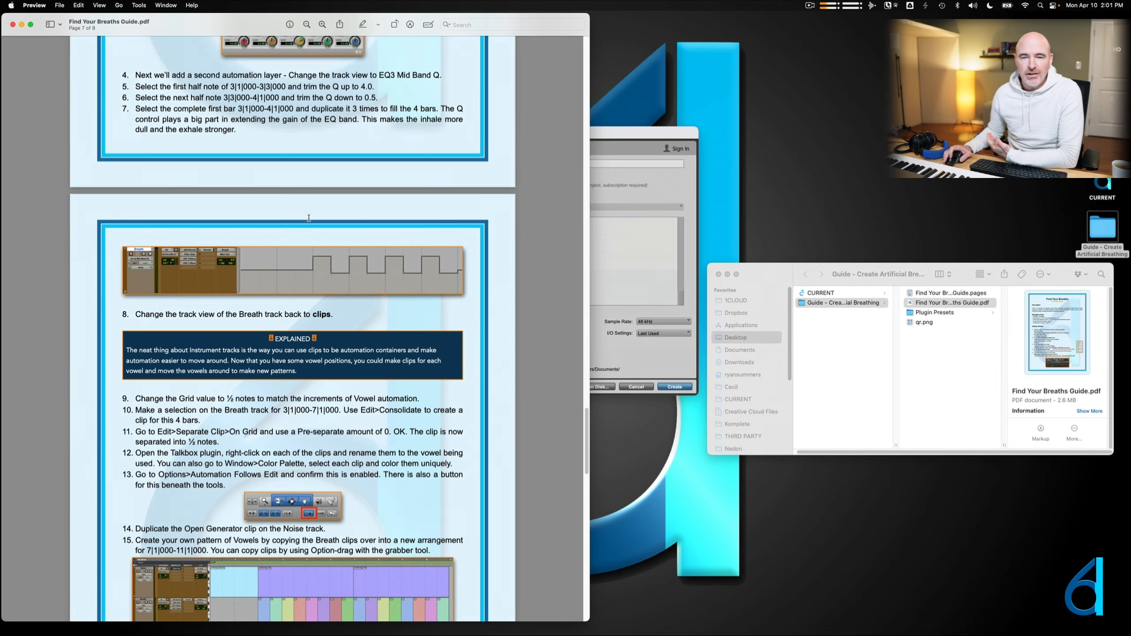
scroll(309, 218, "up", 15)
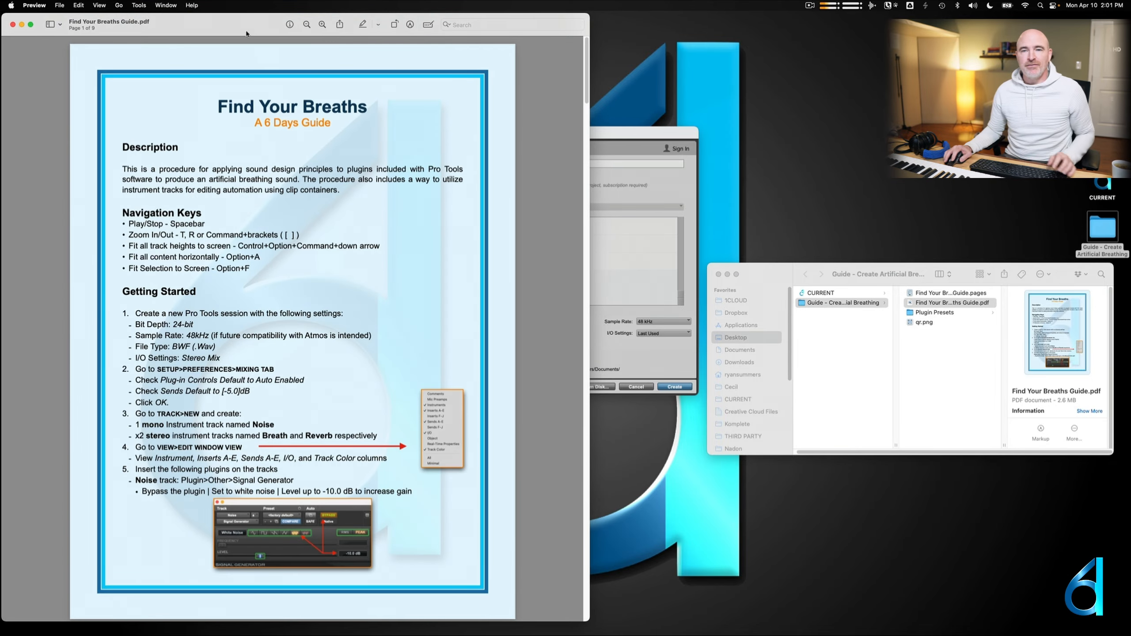
key("super")
key("super+q")
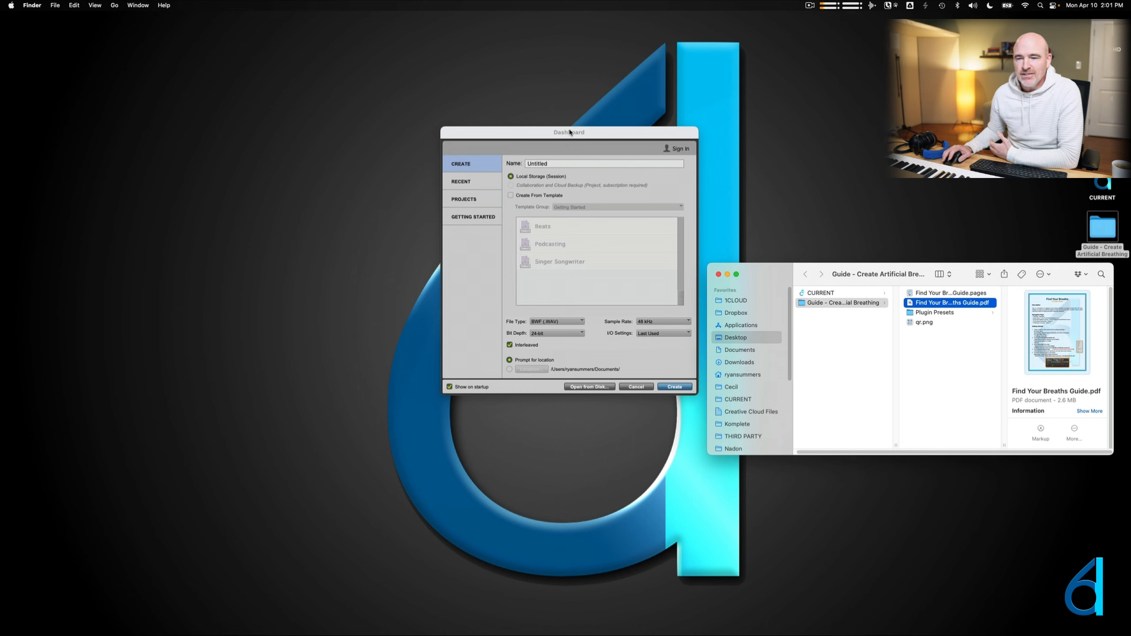
Create a local Pro Tools session named Breathing with Stereo Mix I/O settings and save it to the Desktop.
left_click(562, 164)
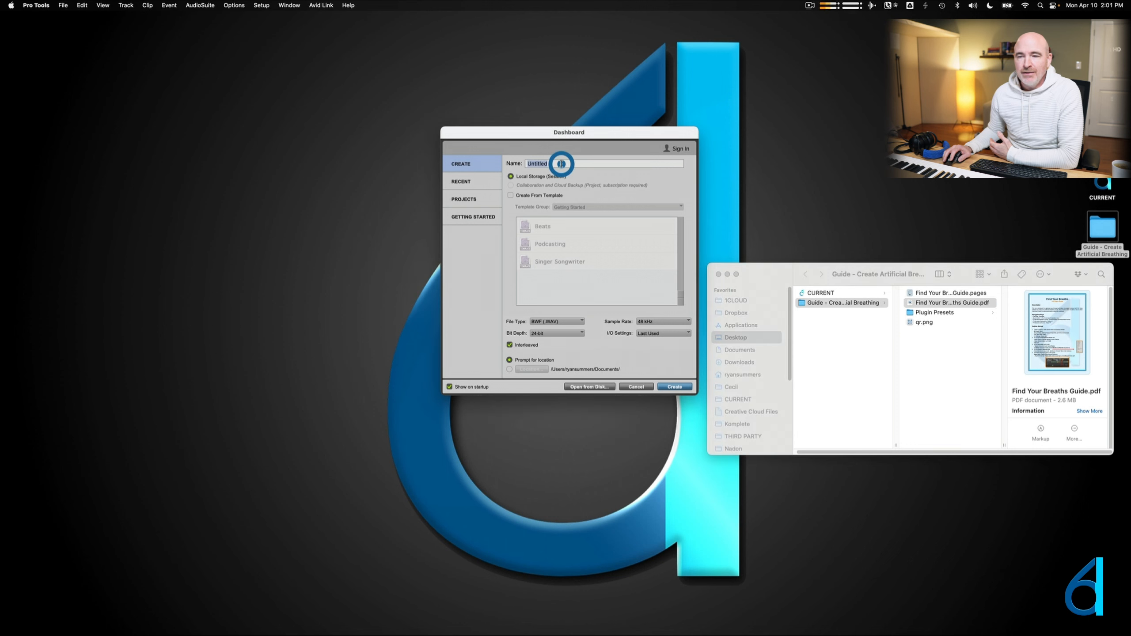
type("Breathing")
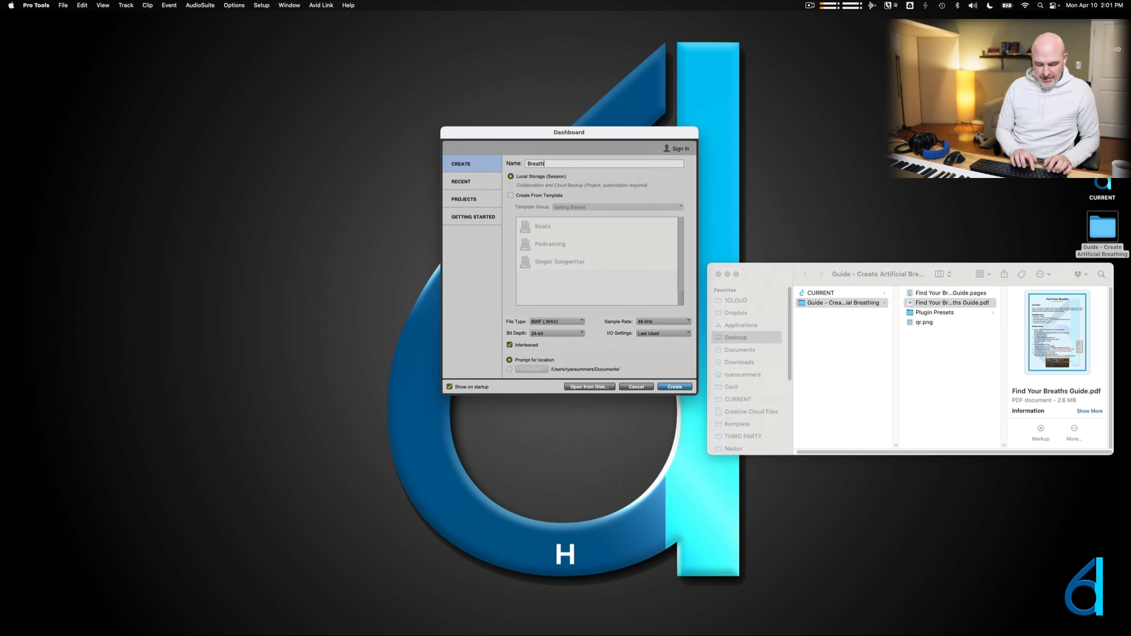
left_click(645, 333)
left_click(648, 337)
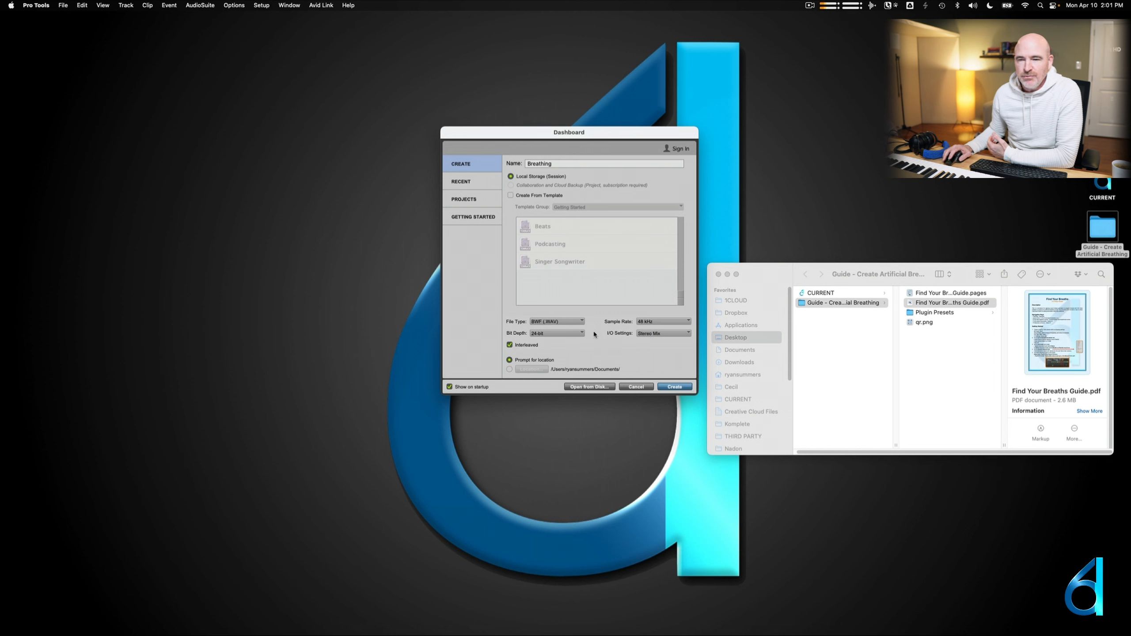
left_click(674, 386)
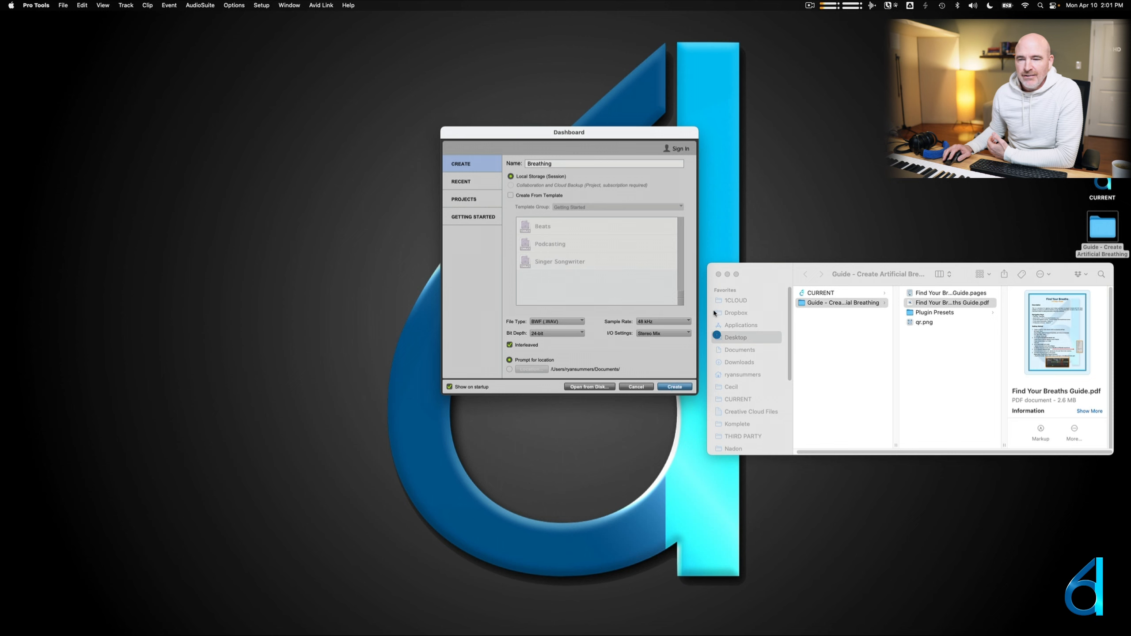
left_click(717, 302)
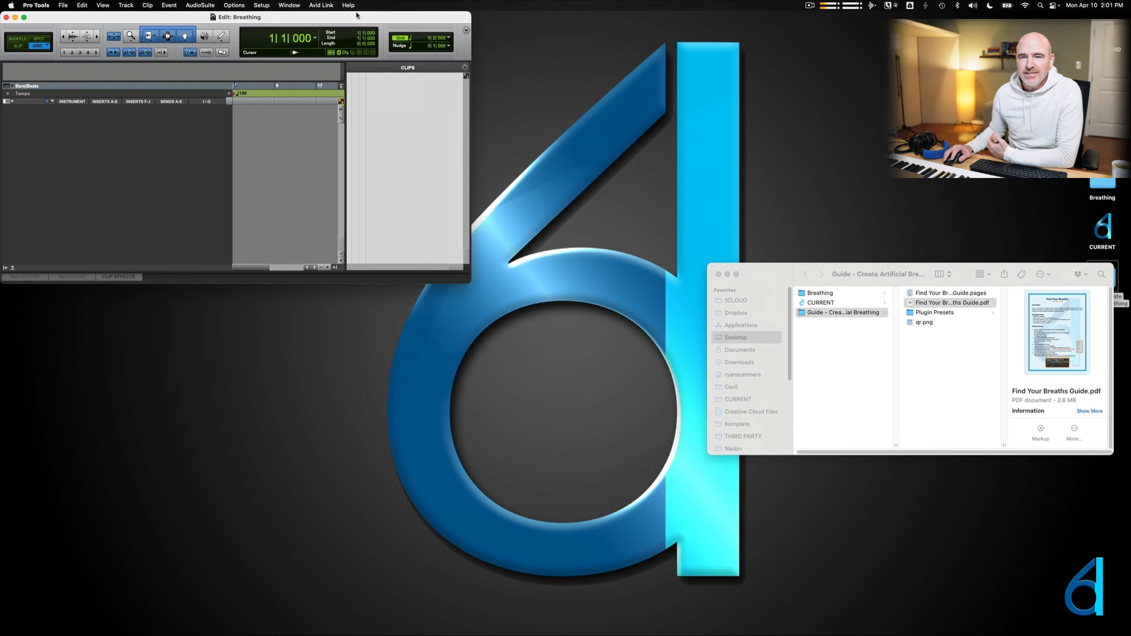
Maximize the Edit window, add three stereo instrument tracks and increase the height of all of them.
double_click(356, 15)
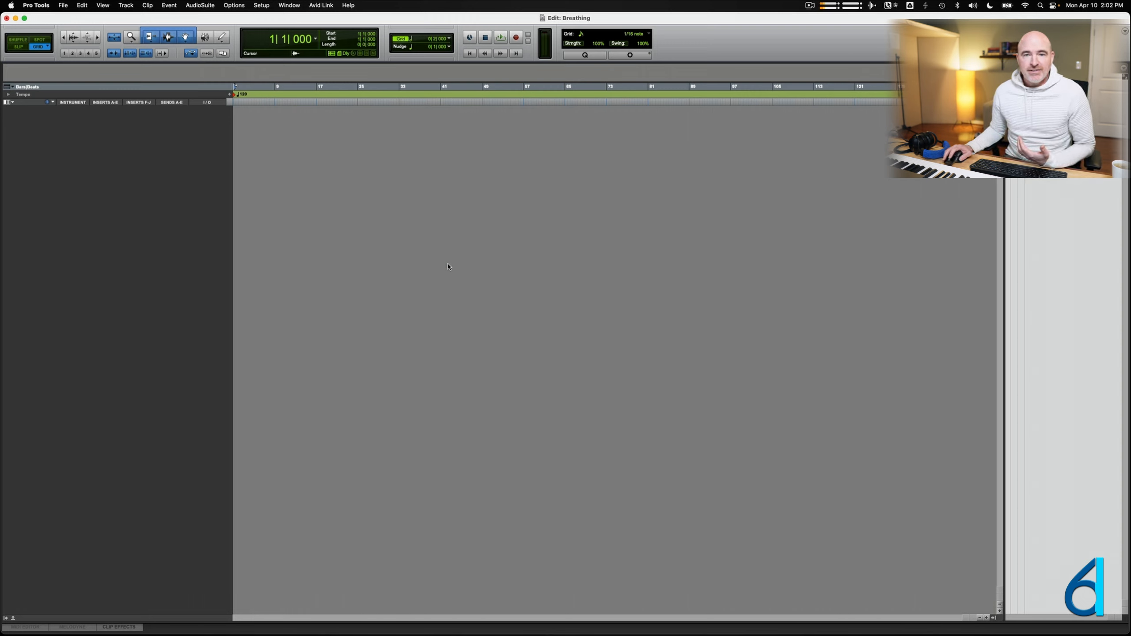
double_click(172, 212, "alt")
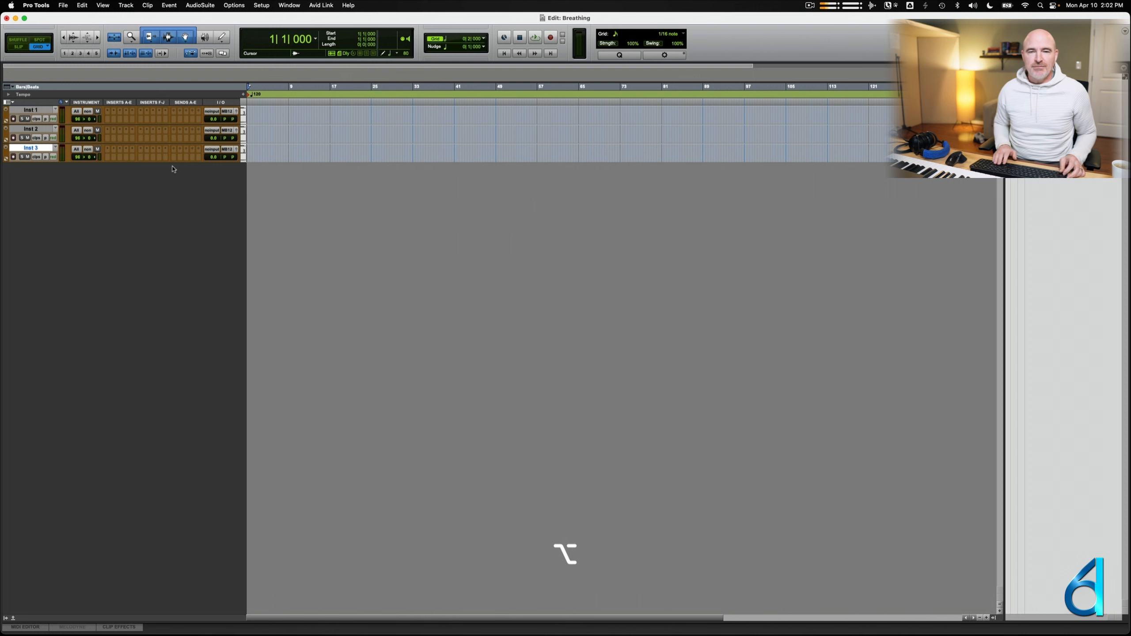
key("ctrl+alt+Up")
key("ctrl+alt+Up")
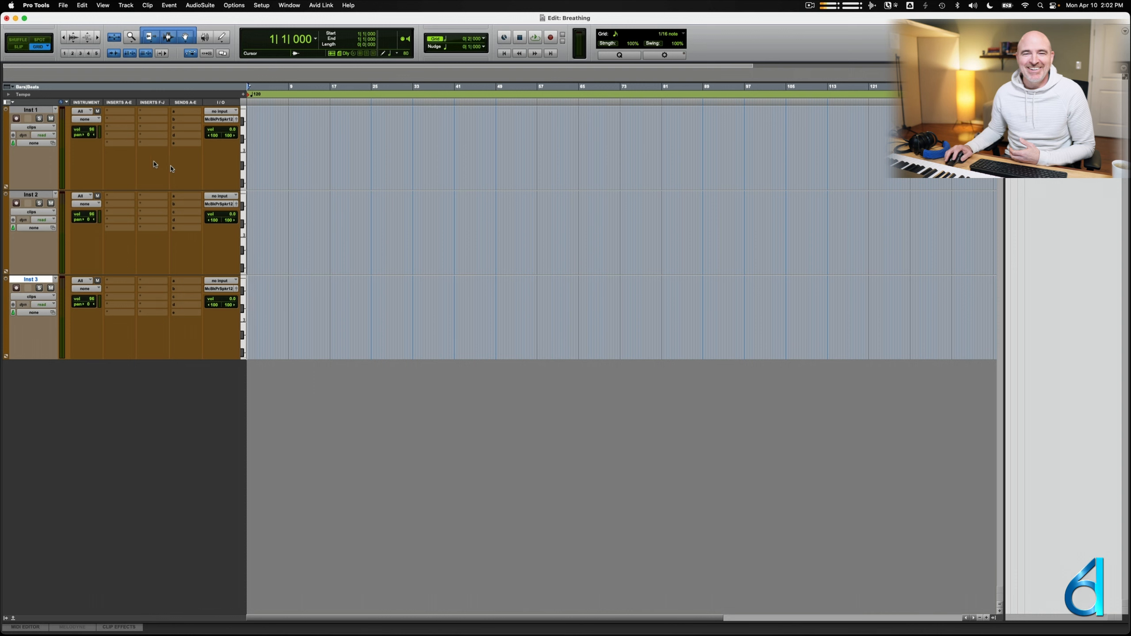
Rename the three instrument tracks in order as Noise, Breathing and Reverb.
double_click(38, 111)
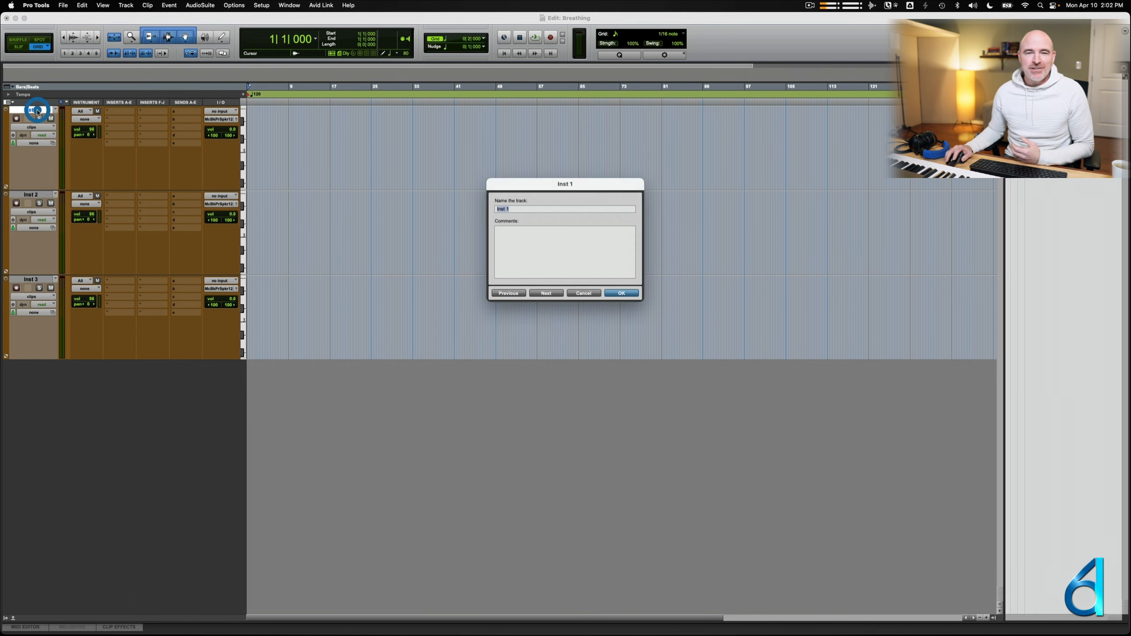
type("Noise")
key("Return")
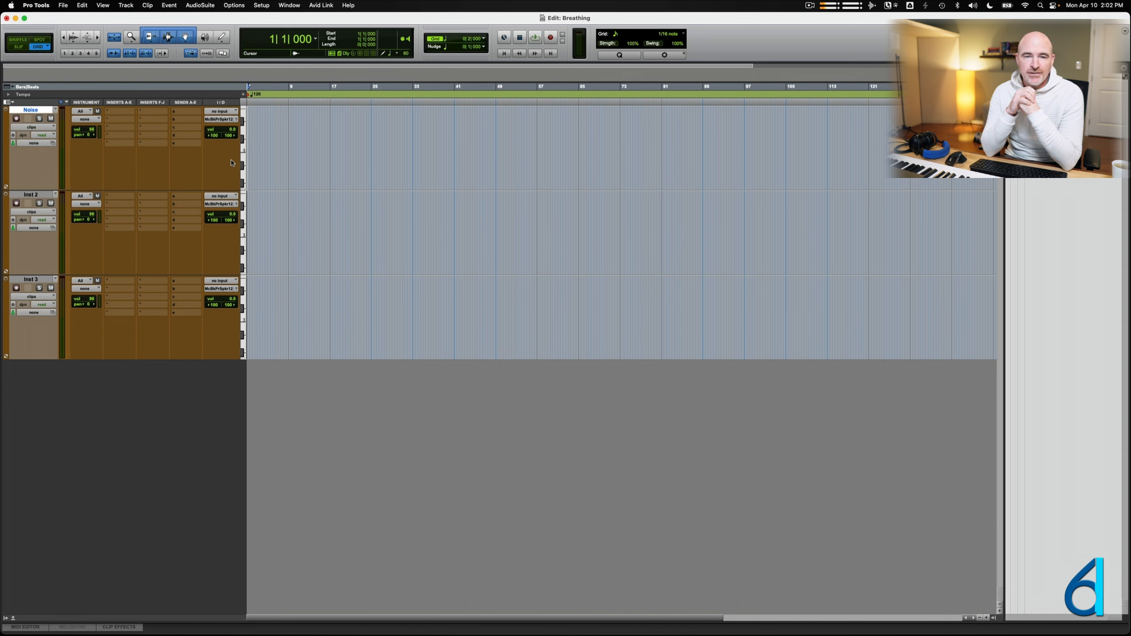
double_click(40, 195)
type("Breathing")
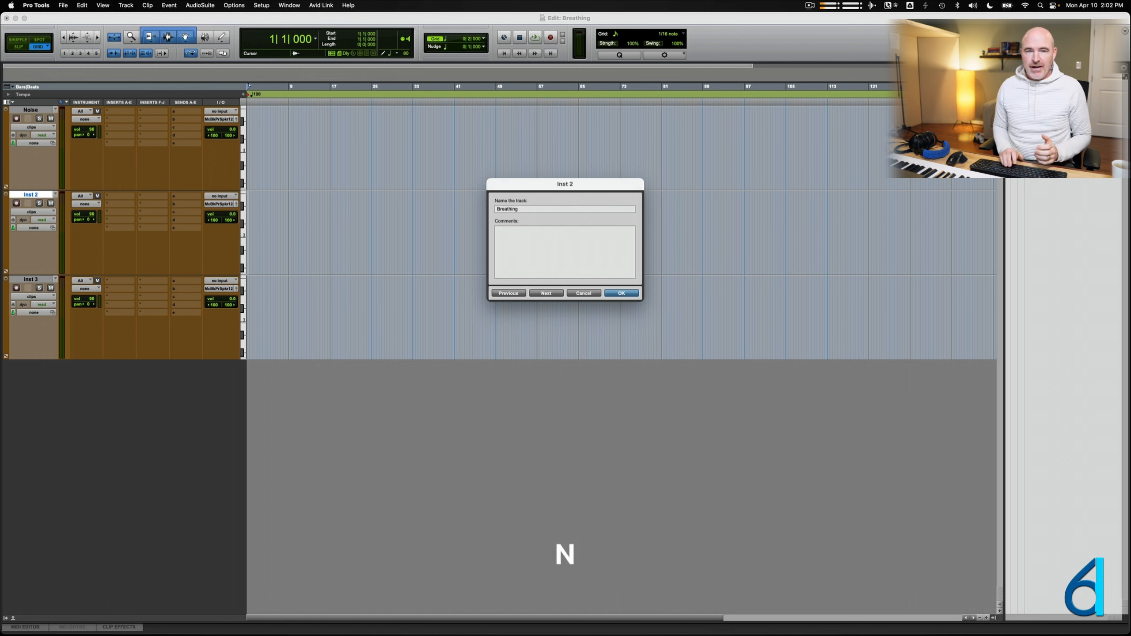
key("Return")
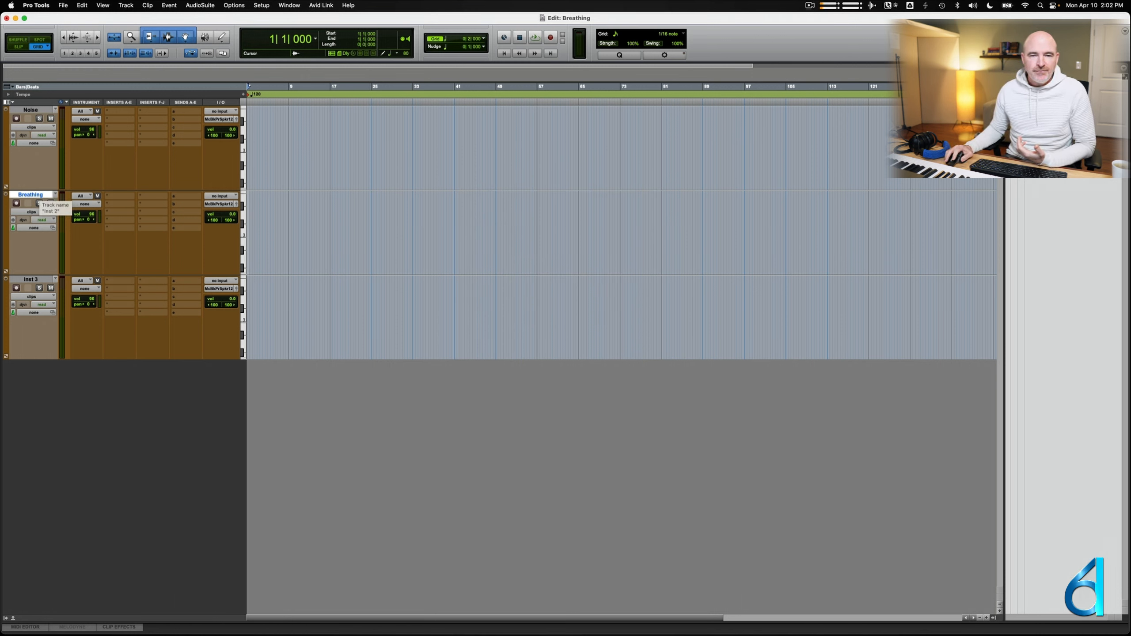
left_click(38, 280)
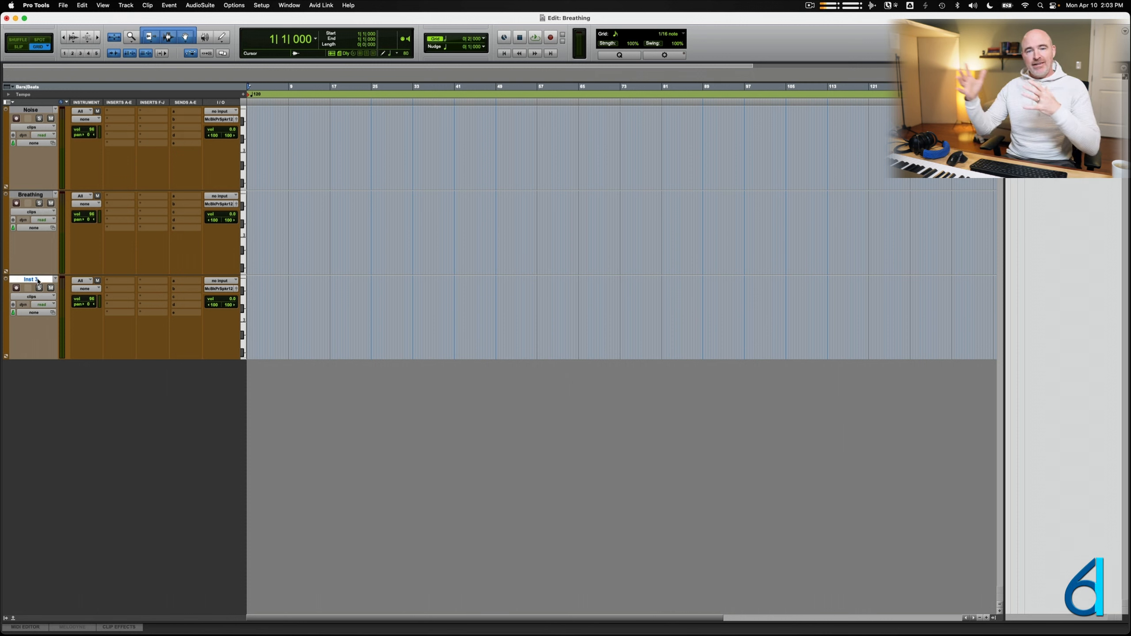
double_click(38, 280)
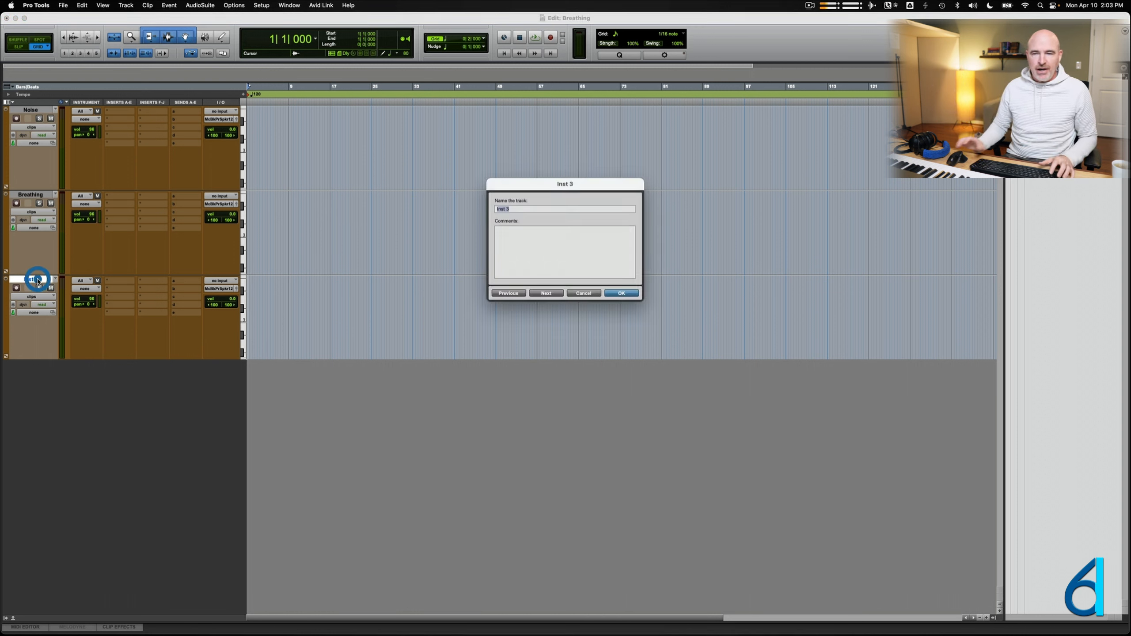
type("Reverb")
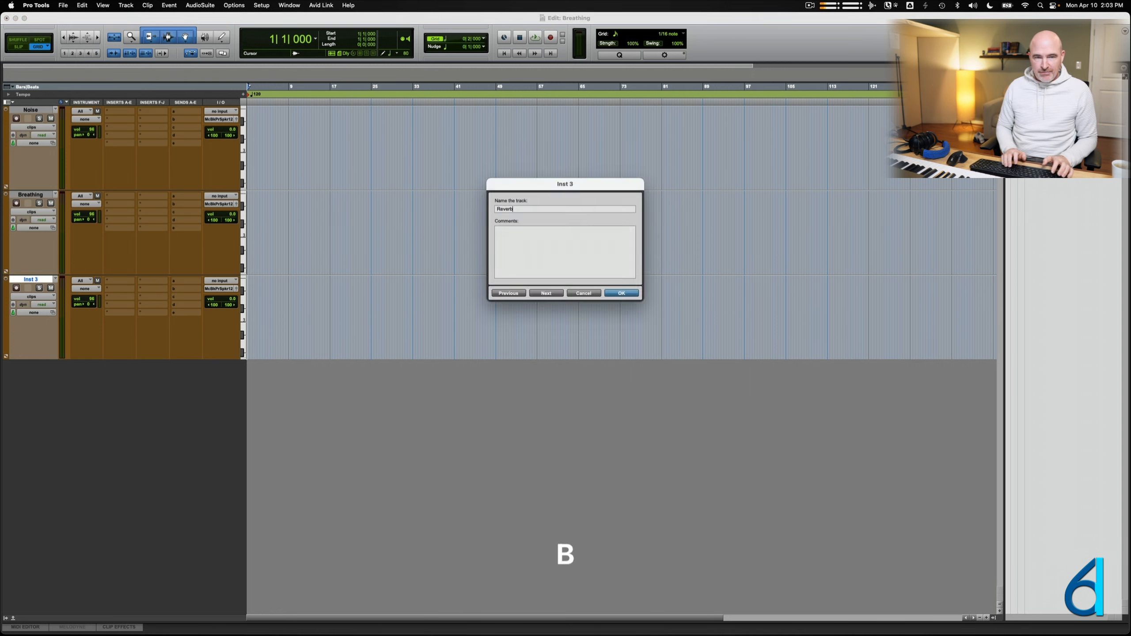
key("Return")
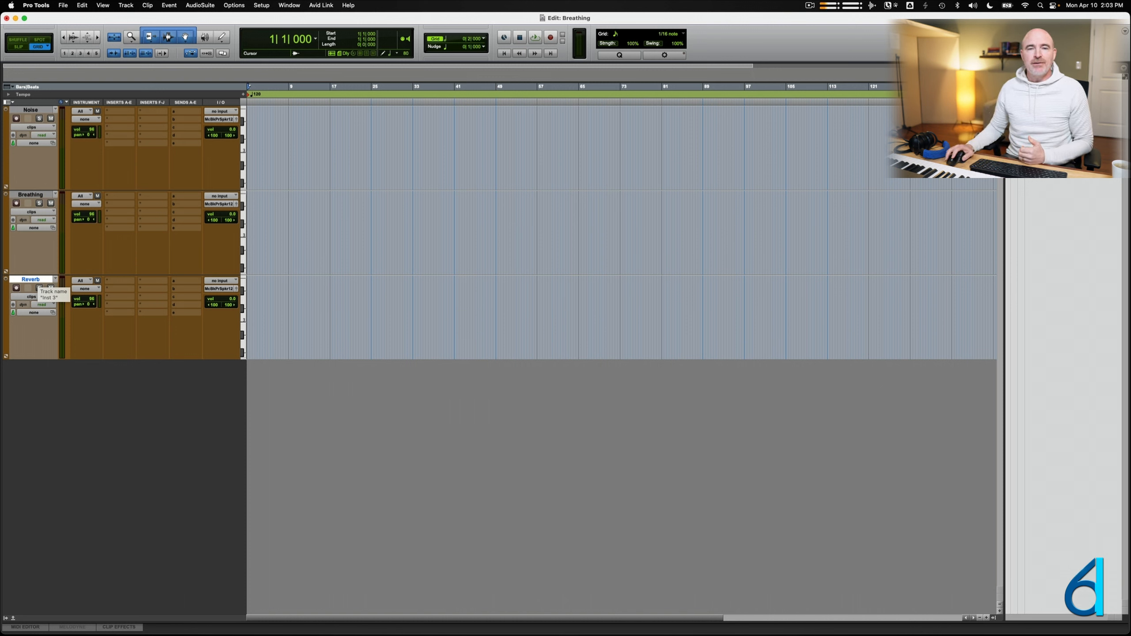
Mute the Noise track and add the Signal Generator plug-in to its first insert slot.
left_click(51, 118)
left_click(114, 111)
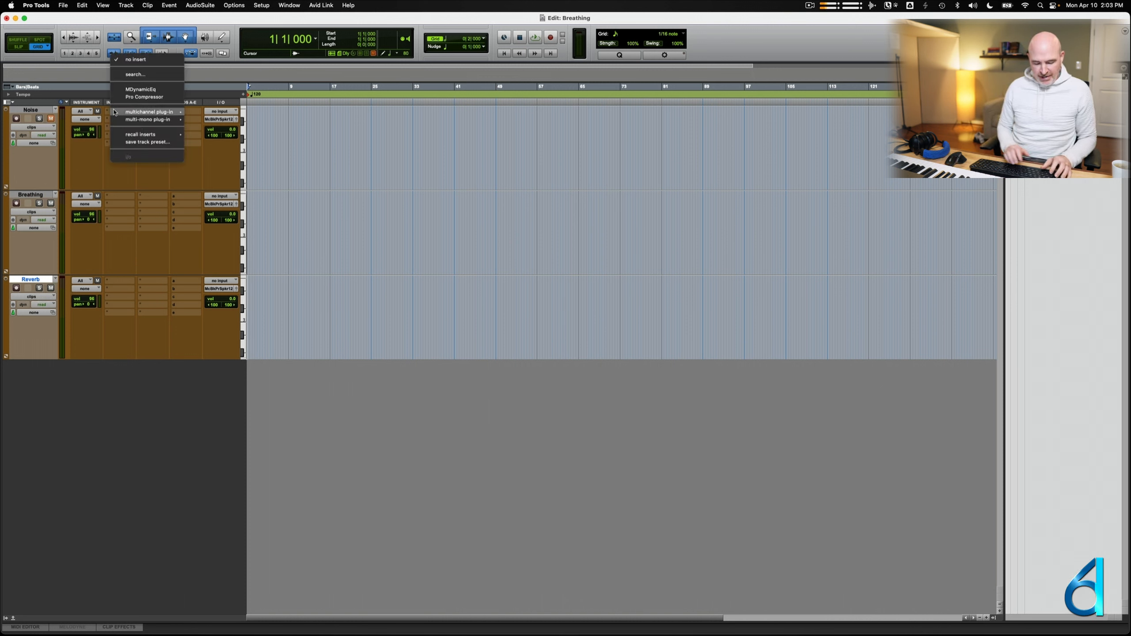
type("signal")
key("Return")
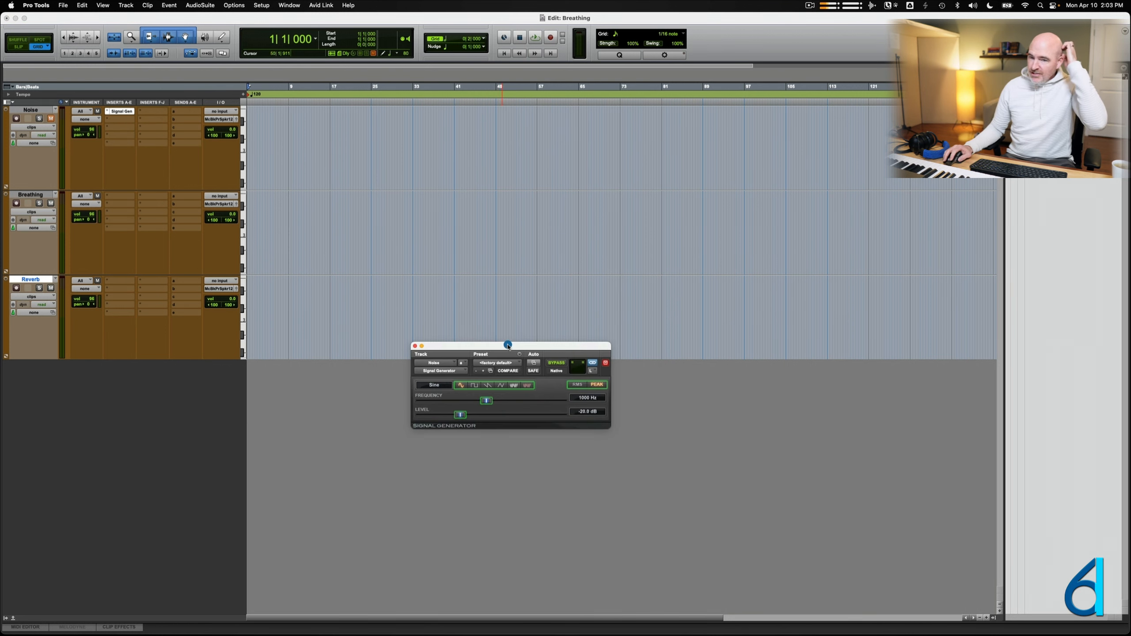
Set the Signal Generator to white noise with a level of -10 dB and close its window.
left_click_drag(508, 346, 493, 217)
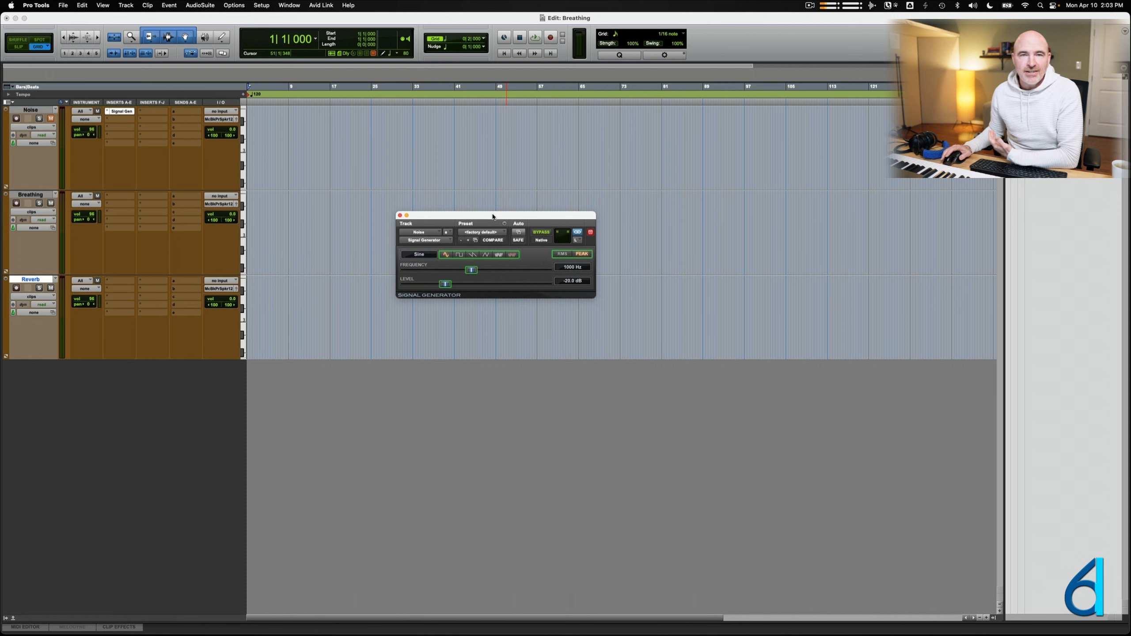
left_click(500, 256)
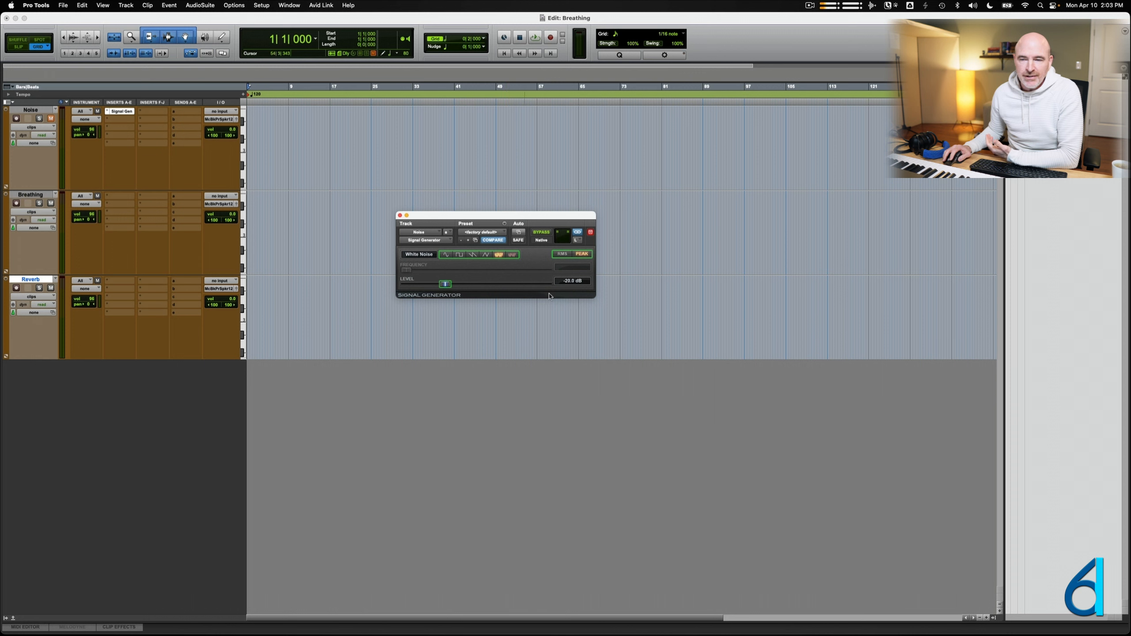
left_click(572, 281)
type("-10")
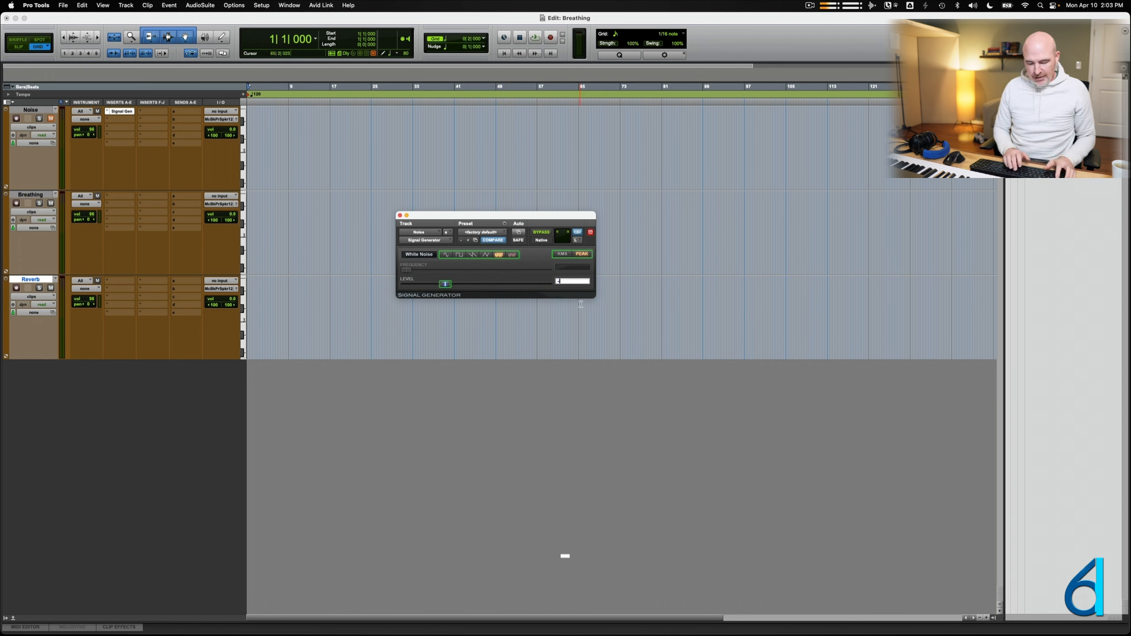
key("Return")
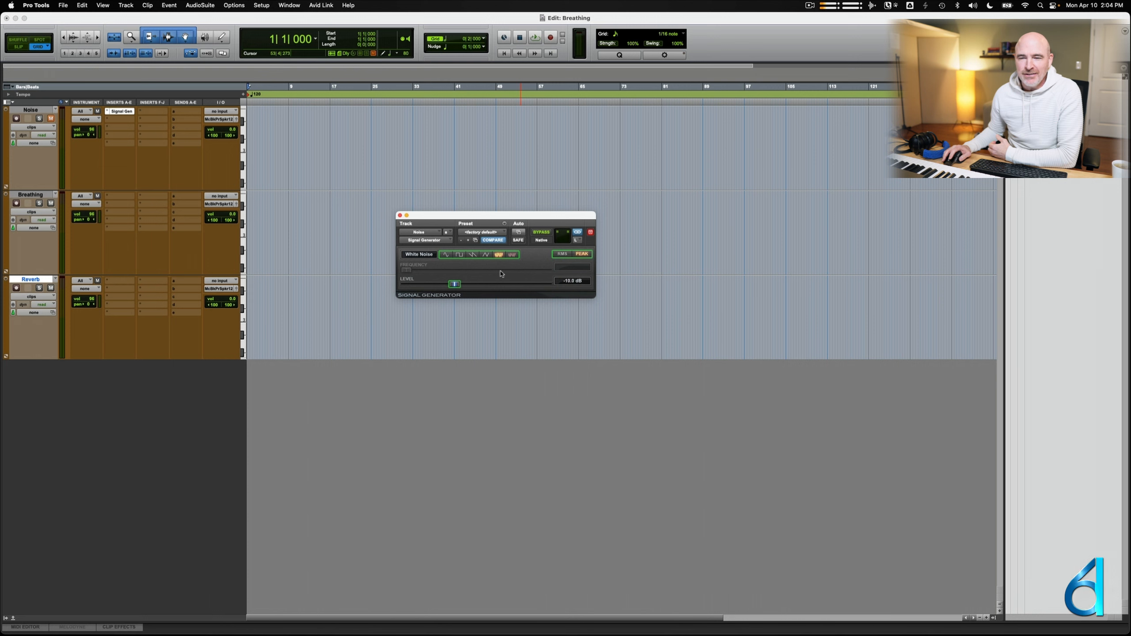
left_click(400, 216)
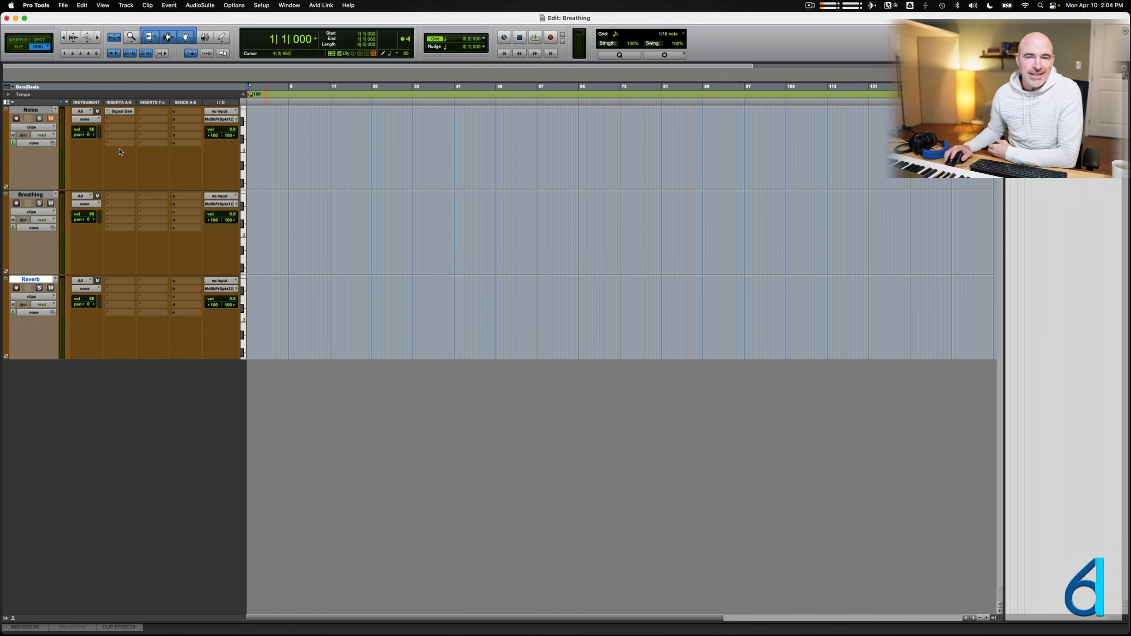
Reopen the Noise track's Signal Generator, place its window below the tracks and bypass the plug-in.
left_click(123, 115)
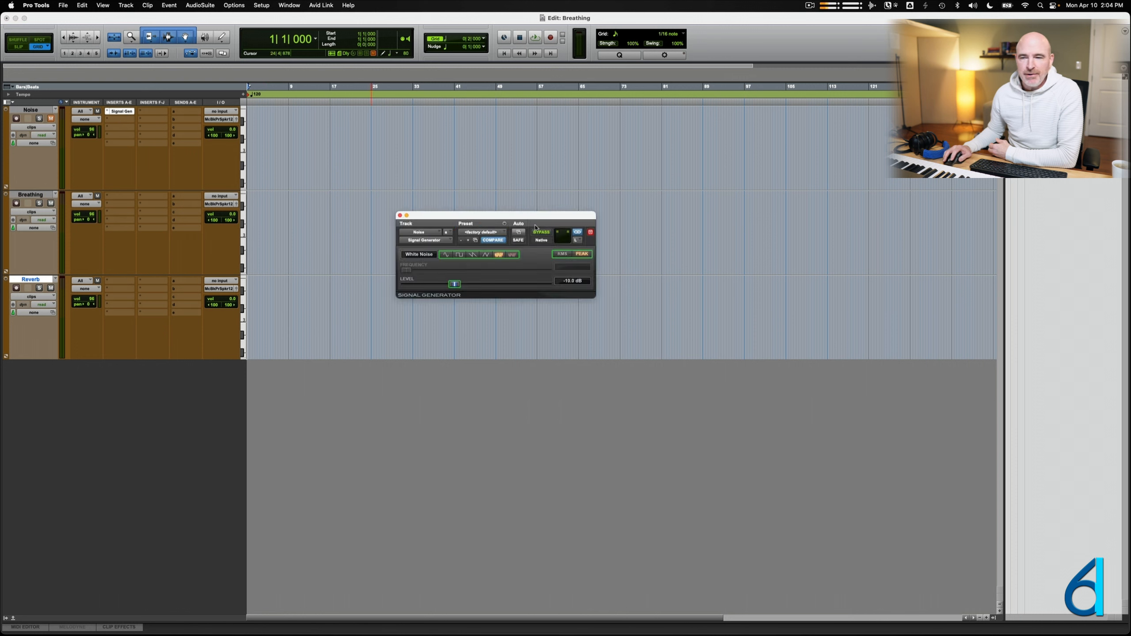
left_click_drag(535, 215, 199, 425)
left_click(210, 443)
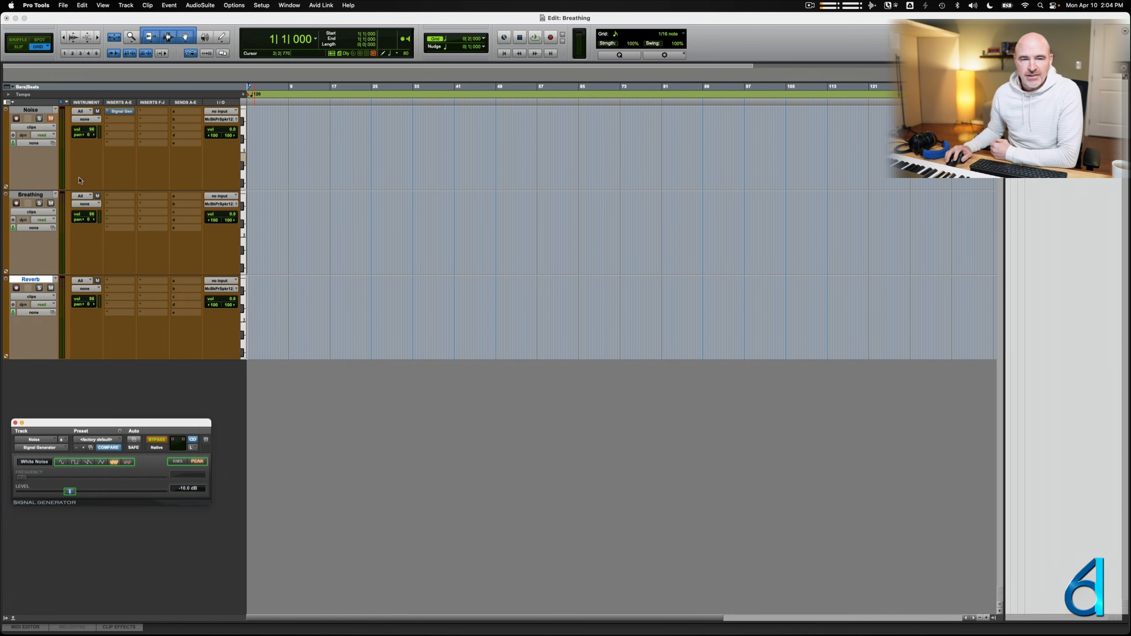
Add the stereo AIR Reverb plug-in to the first insert slot of the Breathing track.
left_click(26, 196)
left_click(120, 196)
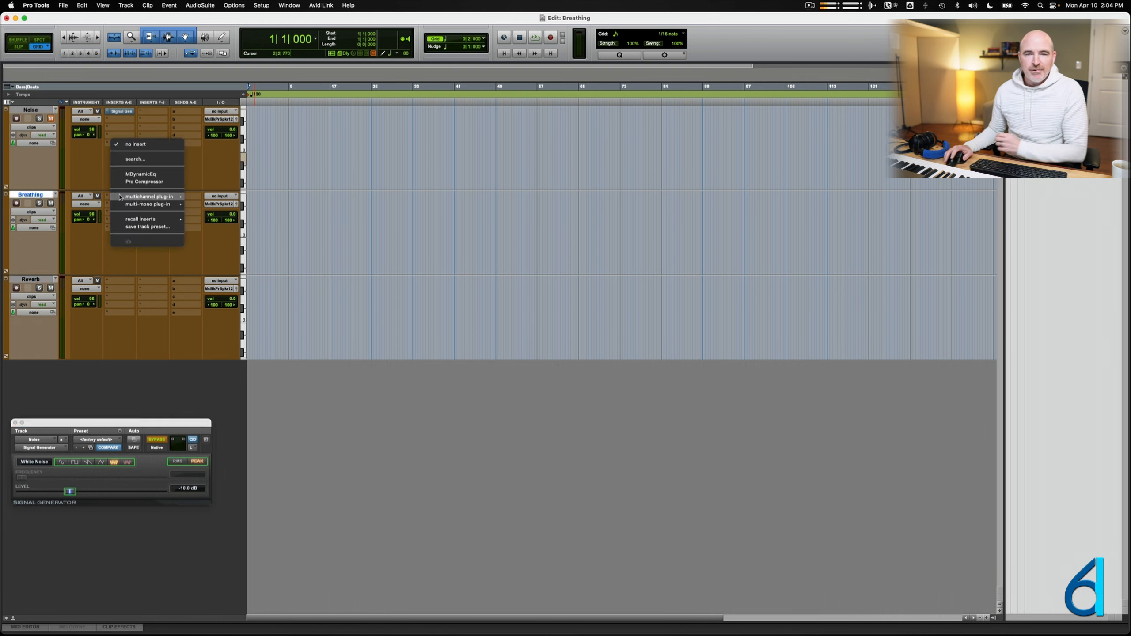
key("space")
type("v")
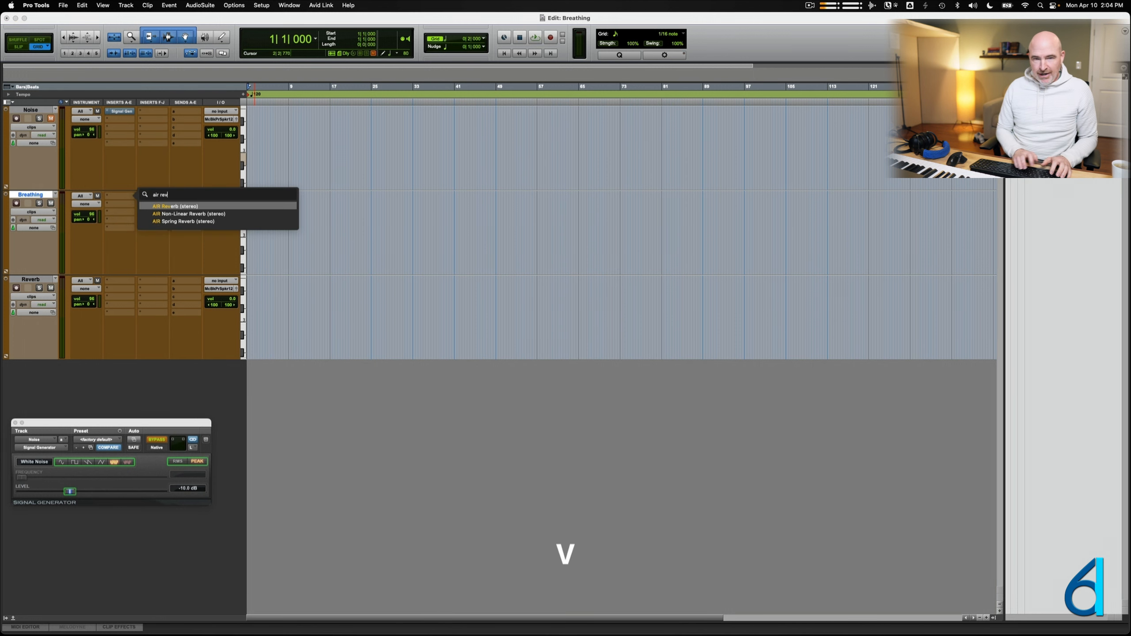
key("Return")
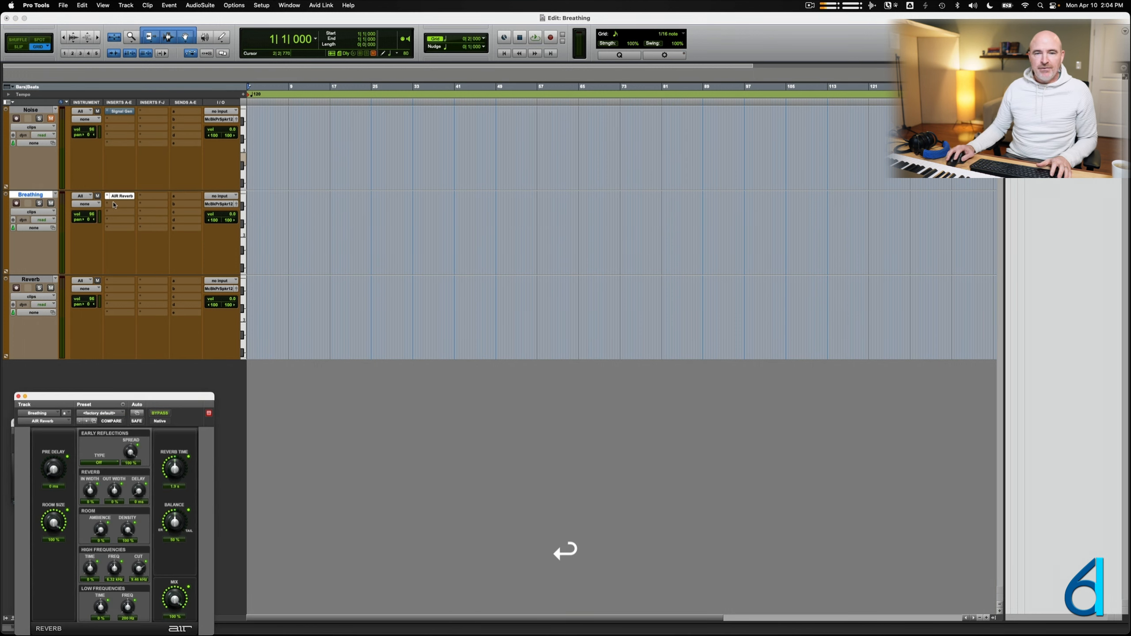
Add AIR Filter Gate and AIR Talkbox to the second and third insert slots of the Breathing track.
left_click(114, 204)
type("air filt")
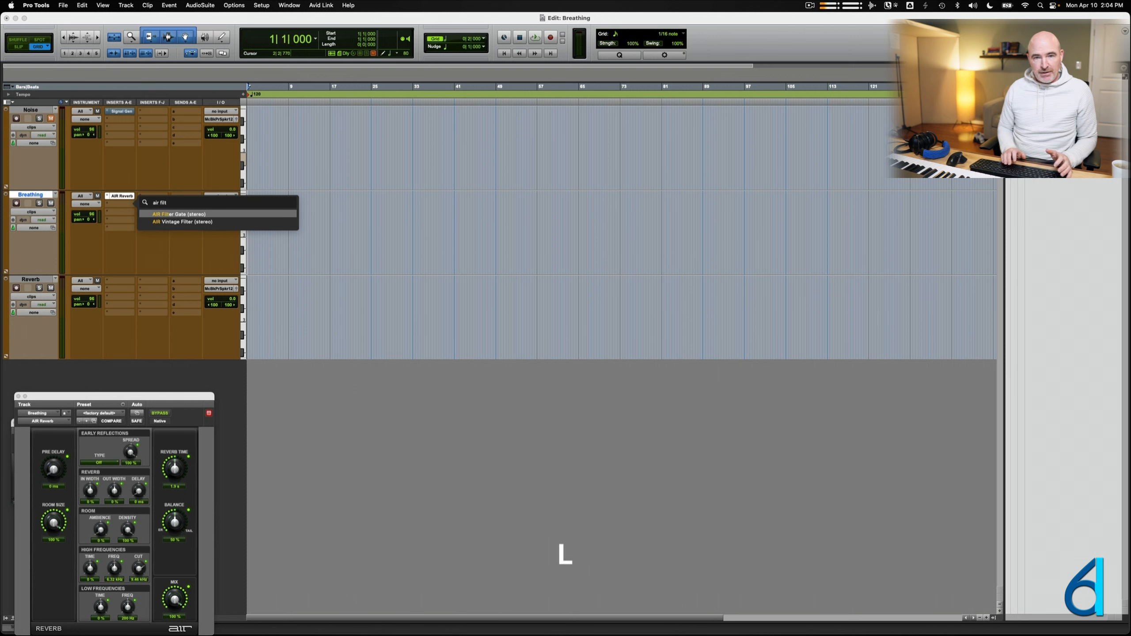
key("Return")
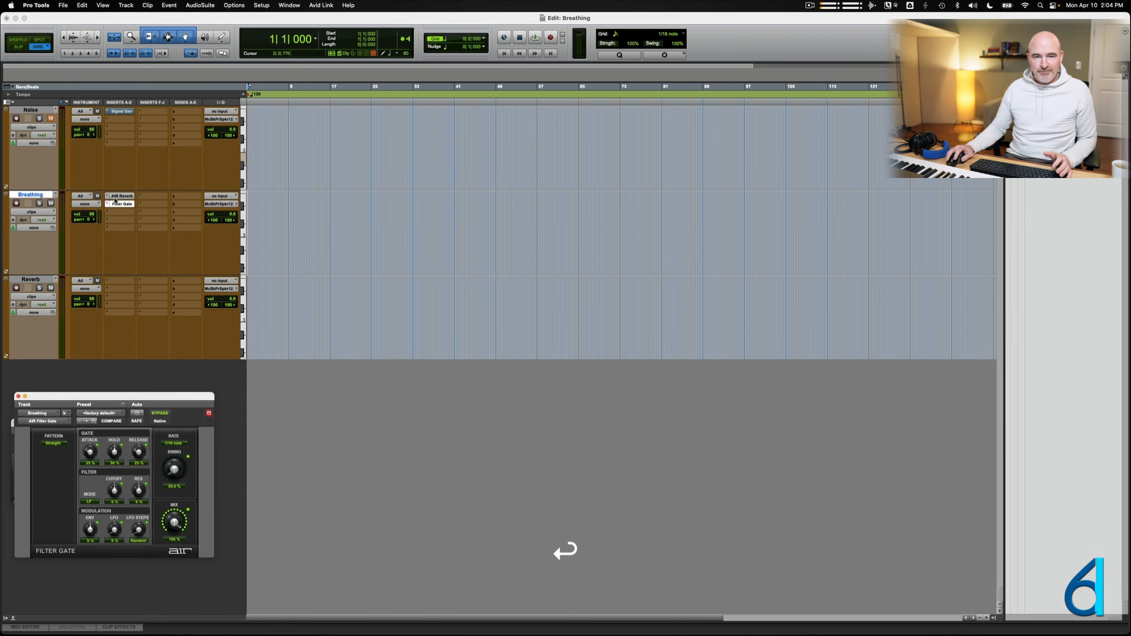
left_click(123, 214)
type("air talk")
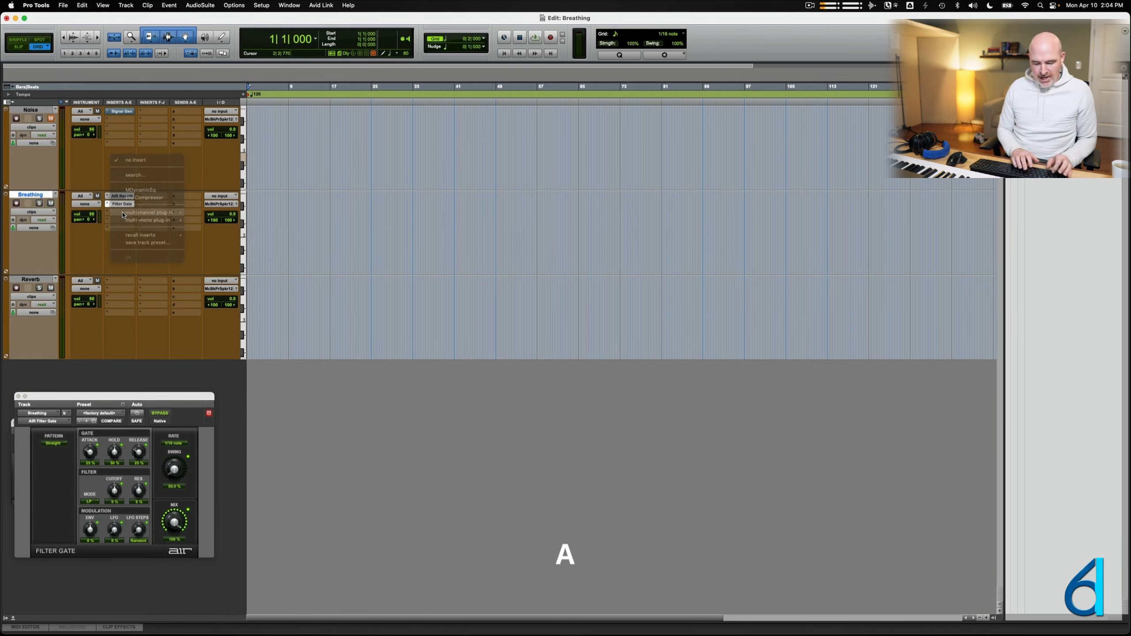
key("Return")
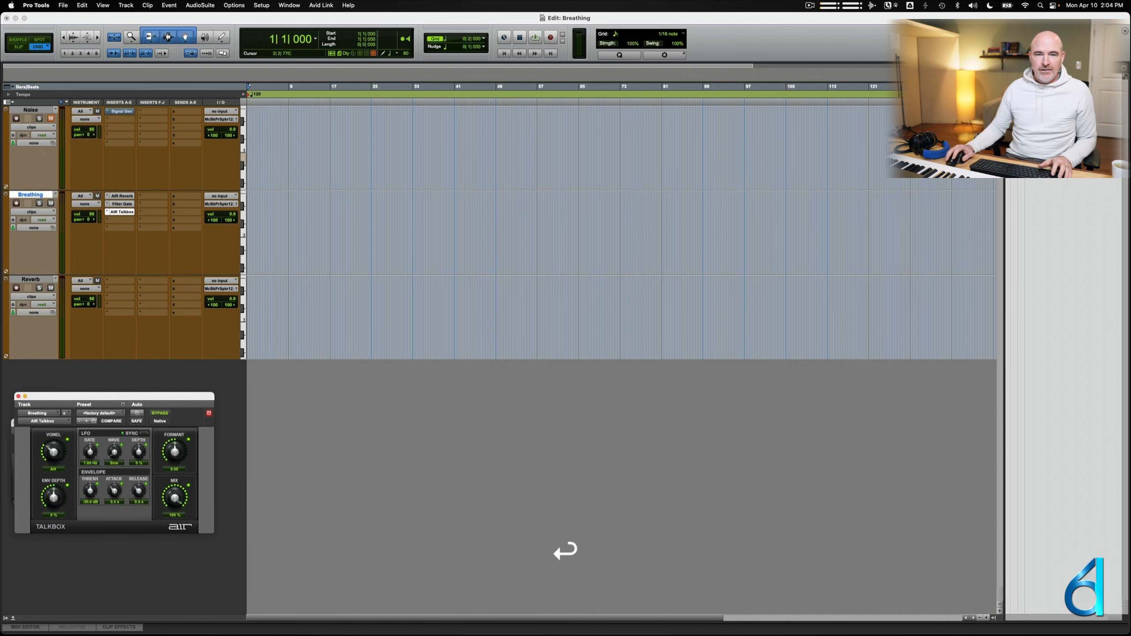
Add EQ3 7-Band to the fourth insert slot of the Breathing track and place its window below the tracks.
left_click(115, 223)
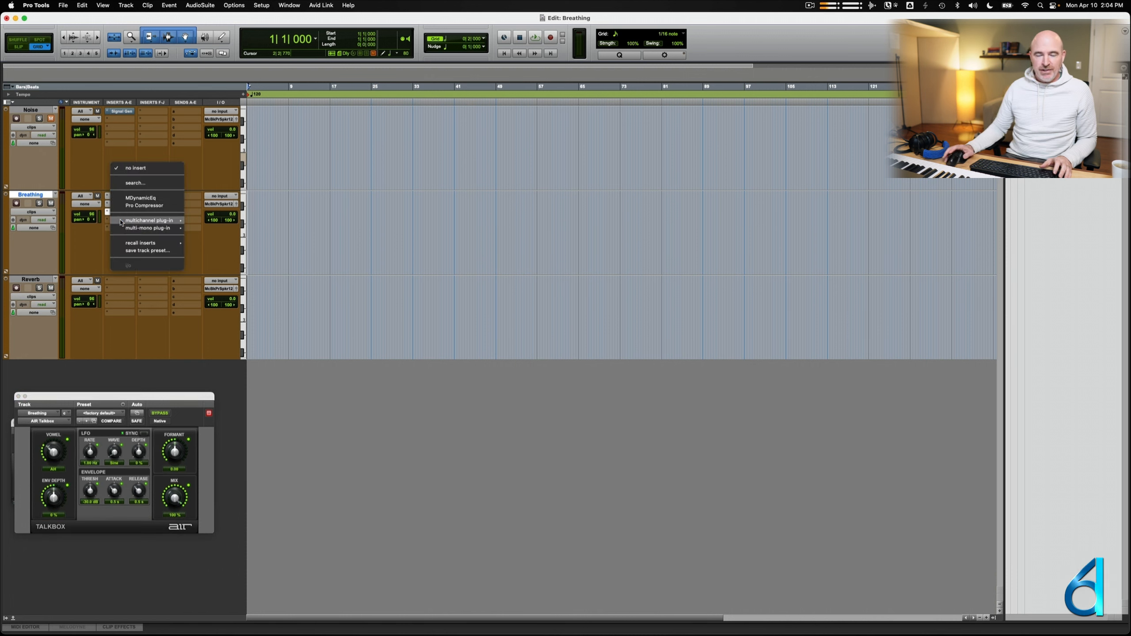
key("q")
key("Down")
key("Down")
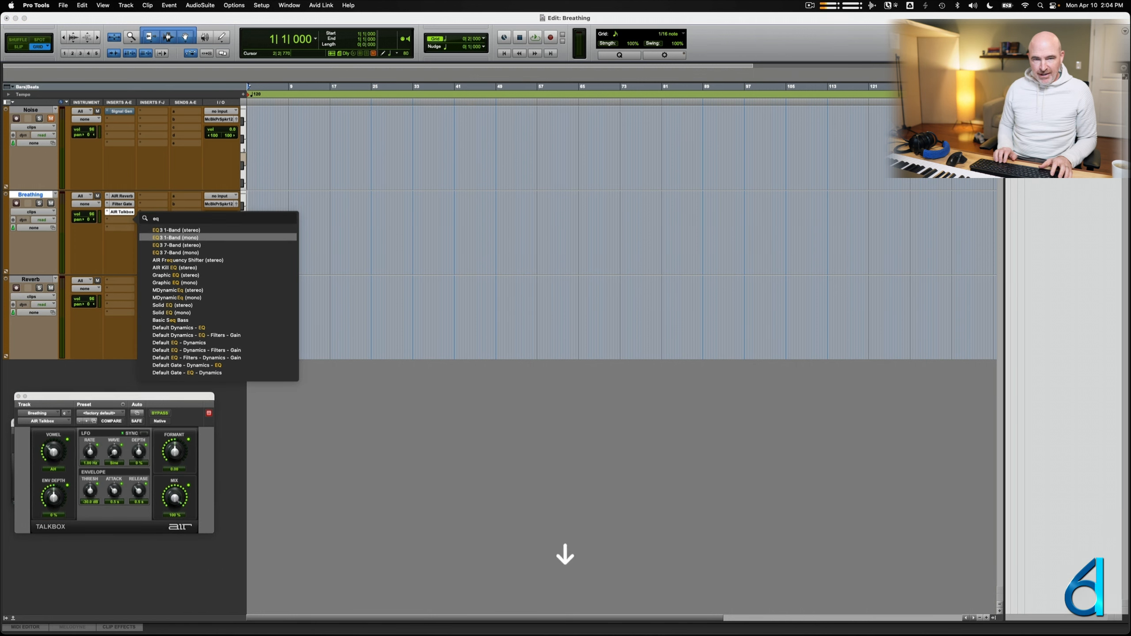
key("Return")
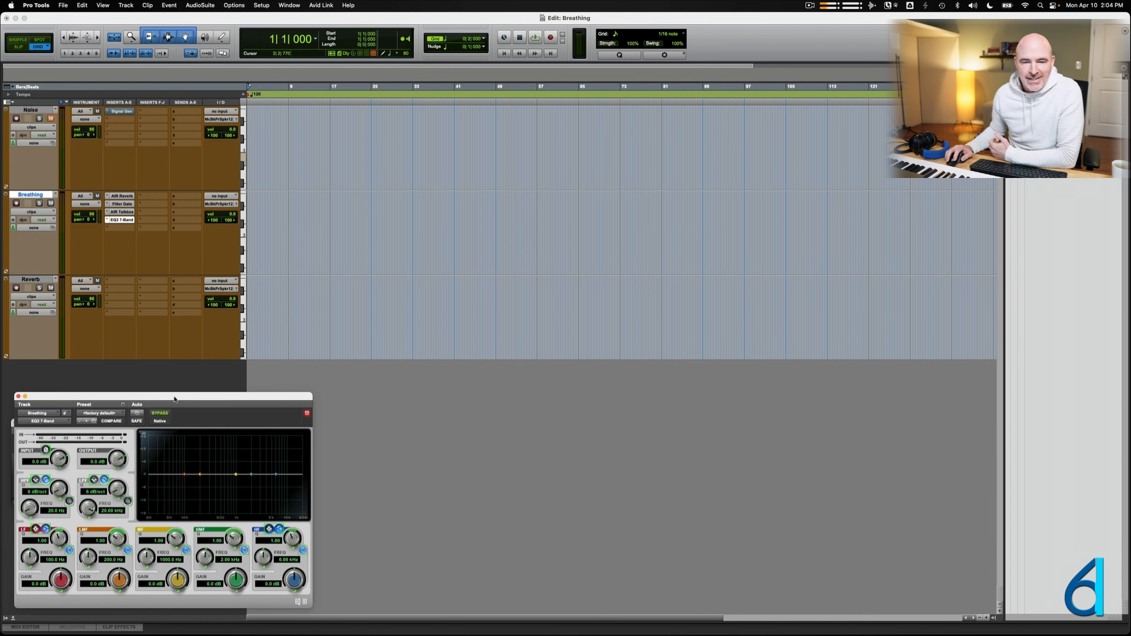
left_click_drag(177, 398, 505, 386)
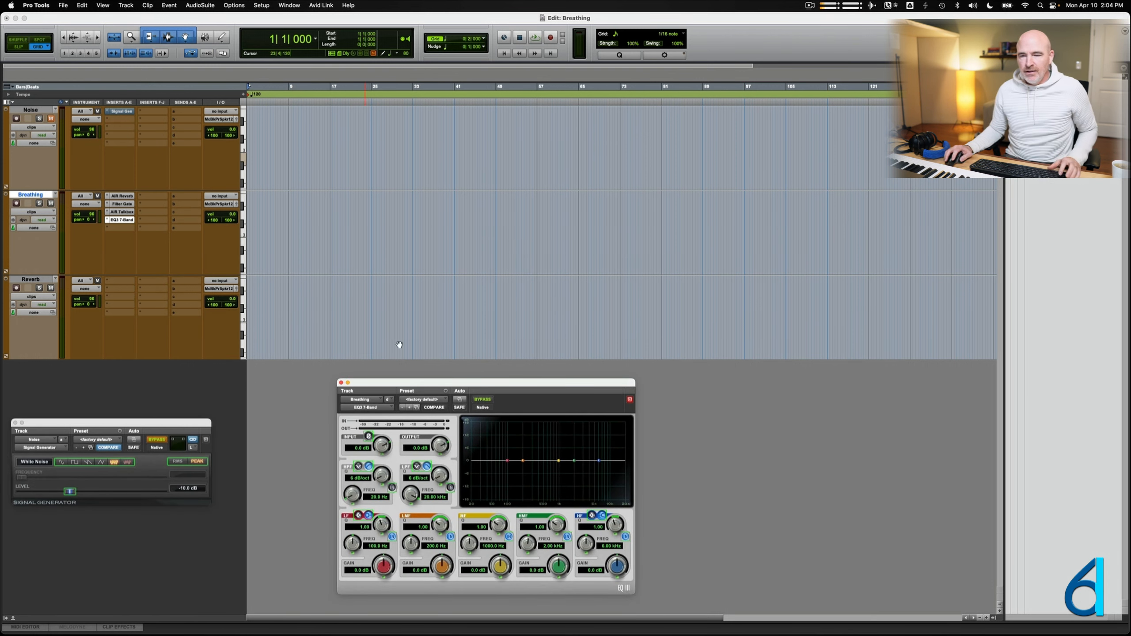
Open the Breathing track's AIR Reverb, Filter Gate and Talkbox windows and line them up below the tracks beside EQ3, keeping all open.
left_click(118, 212)
left_click(120, 204)
left_click(123, 197)
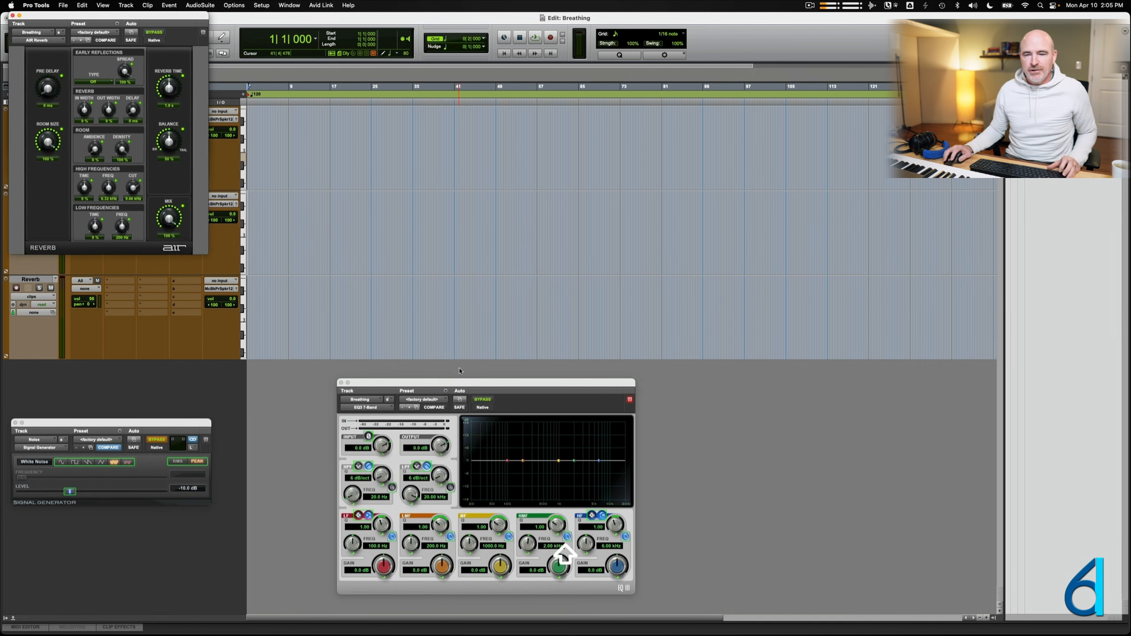
left_click_drag(461, 385, 922, 389)
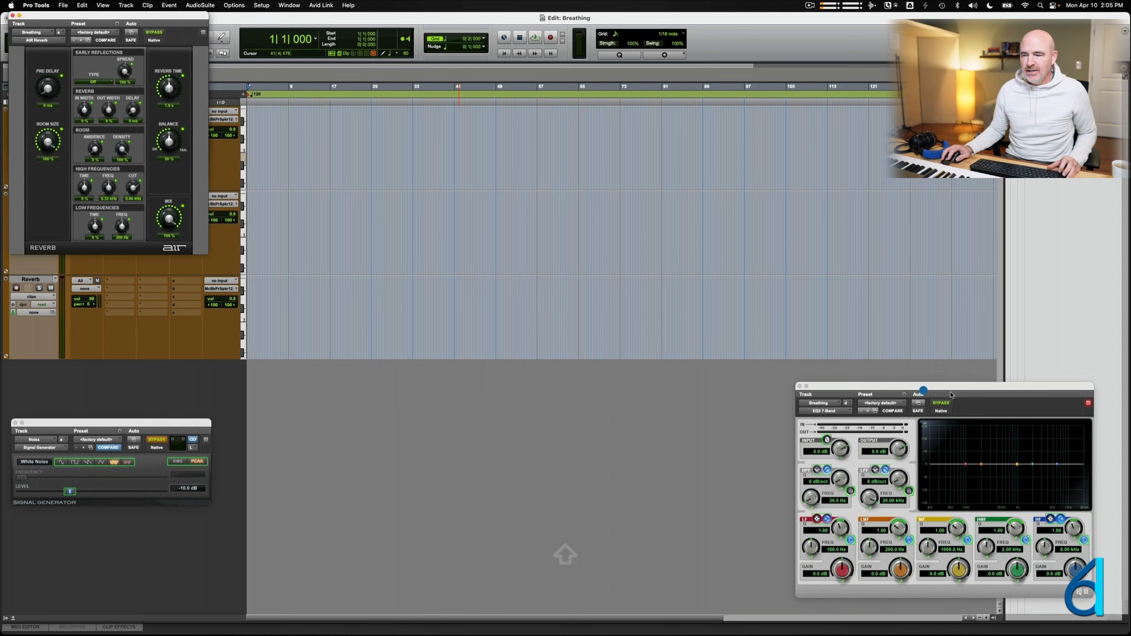
left_click(1089, 405)
left_click_drag(103, 16, 327, 373)
left_click(255, 323)
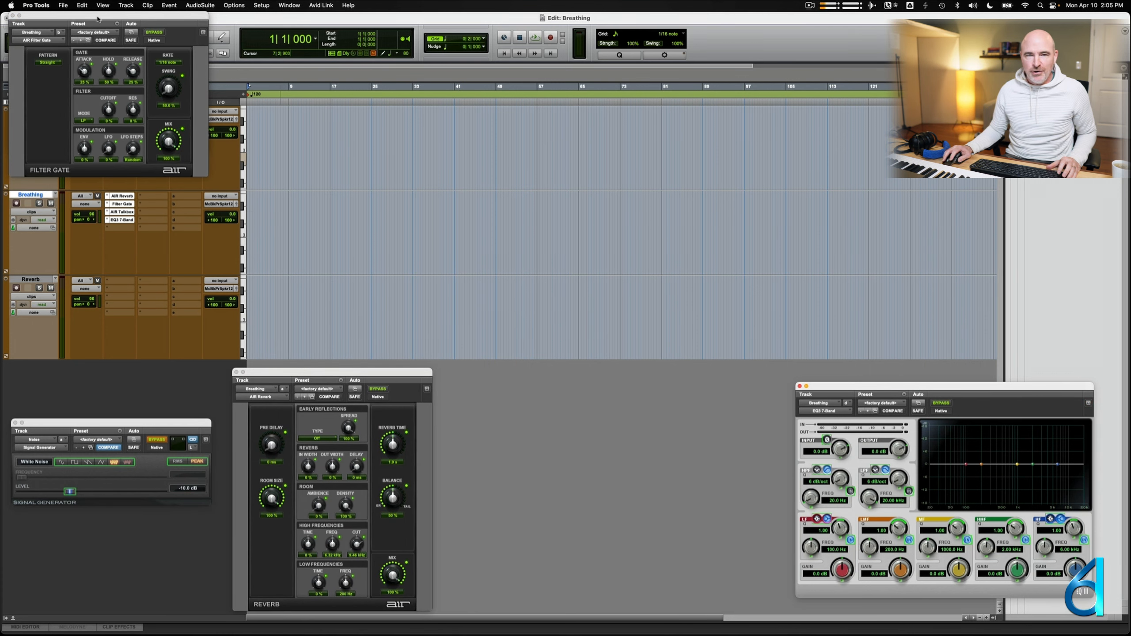
left_click_drag(93, 12, 520, 370)
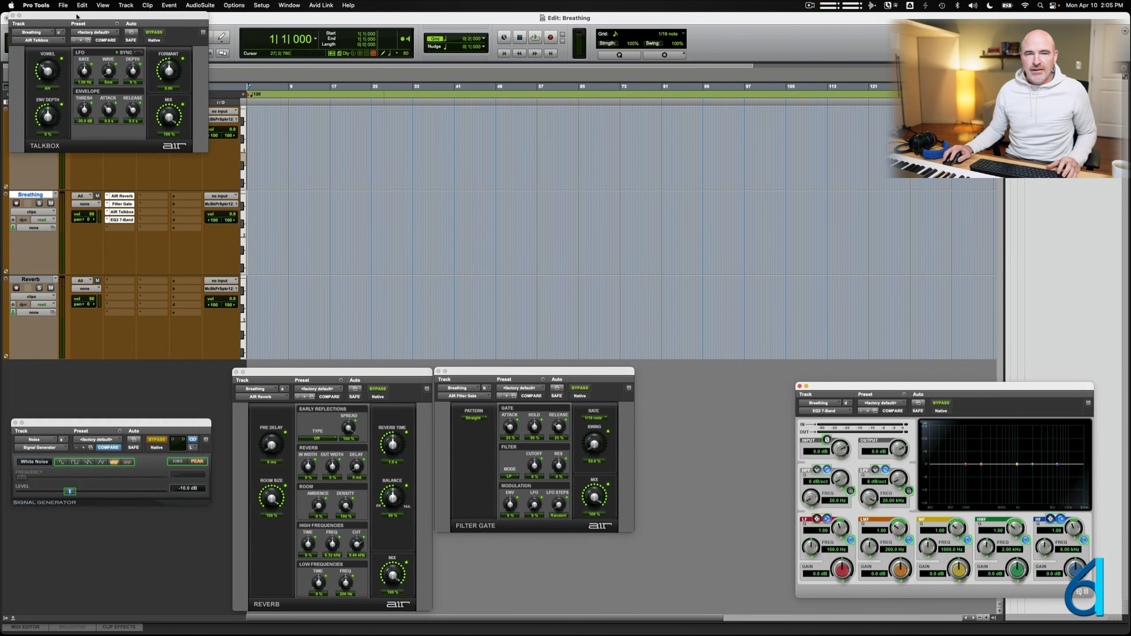
left_click_drag(78, 16, 667, 375)
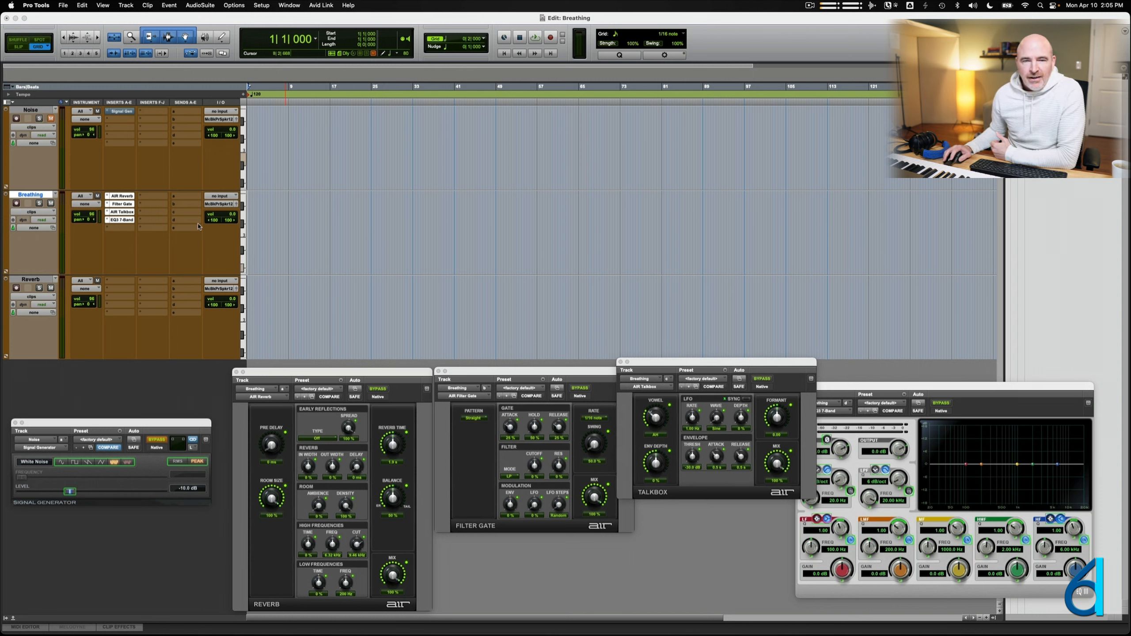
Zoom the timeline in around the session start and select the first two bars on the Noise track.
left_click(259, 122)
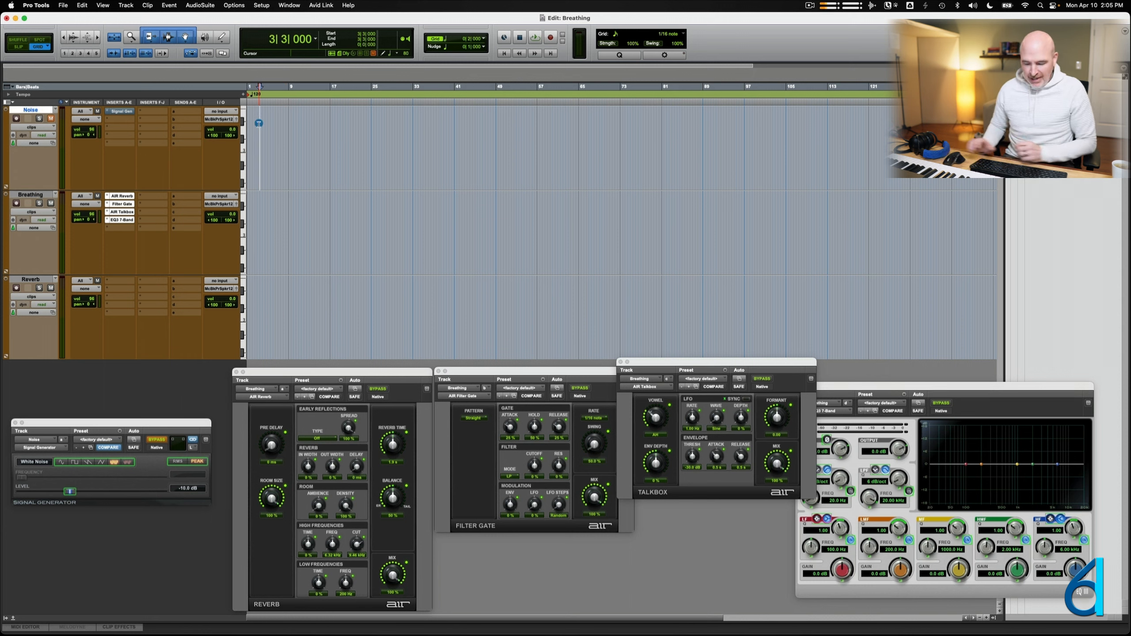
key("t")
key("t")
key("t")
key("t")
key("Return")
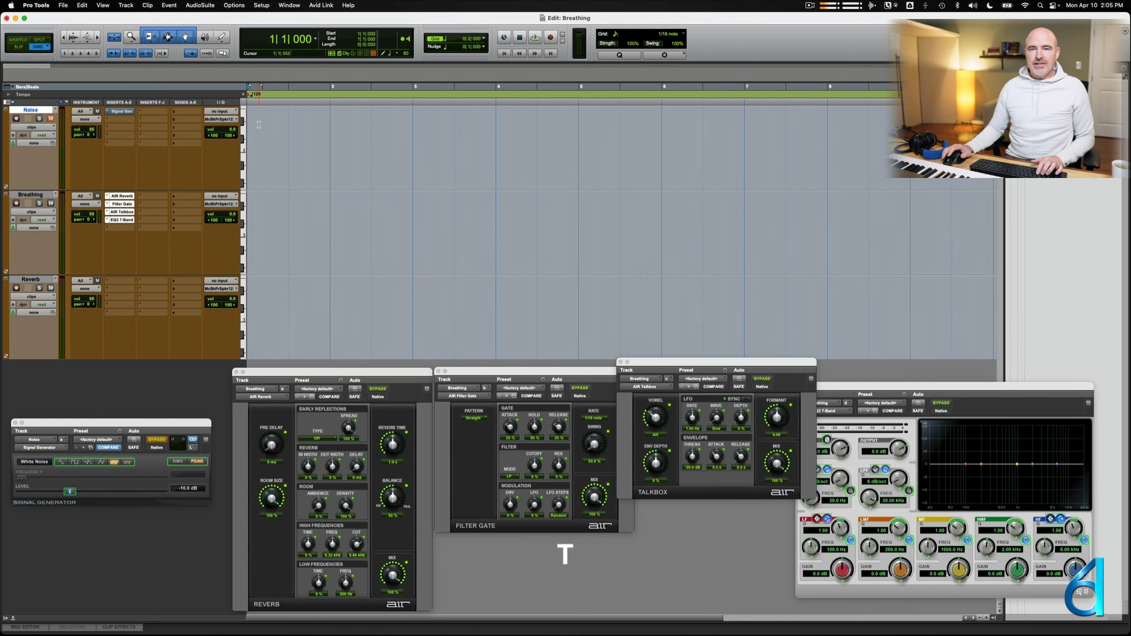
key("t")
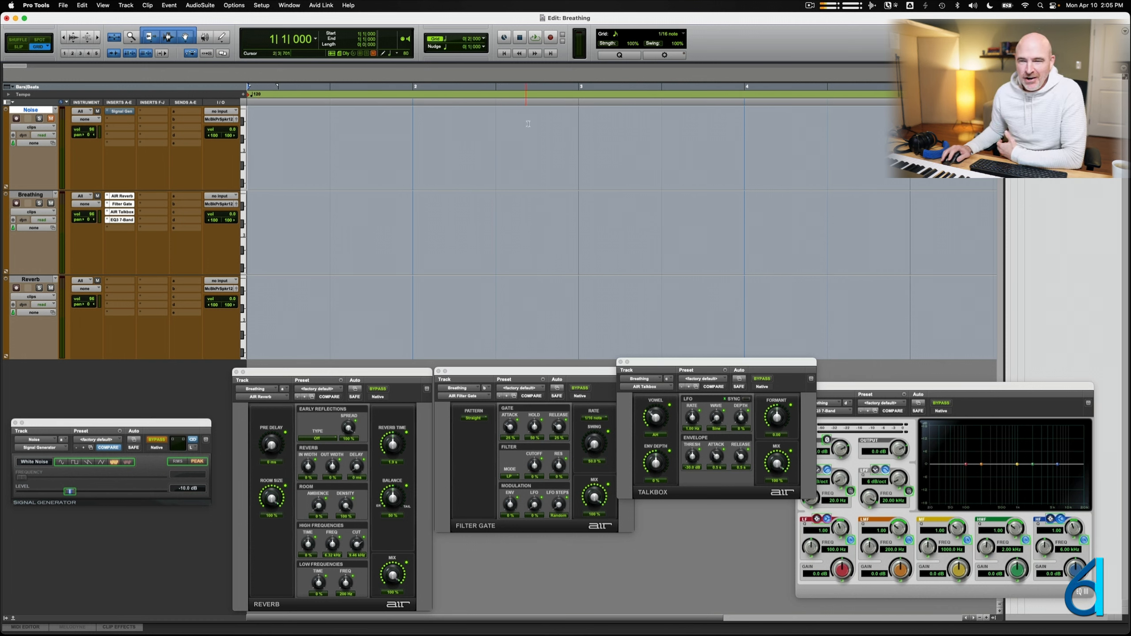
left_click_drag(568, 120, 245, 142)
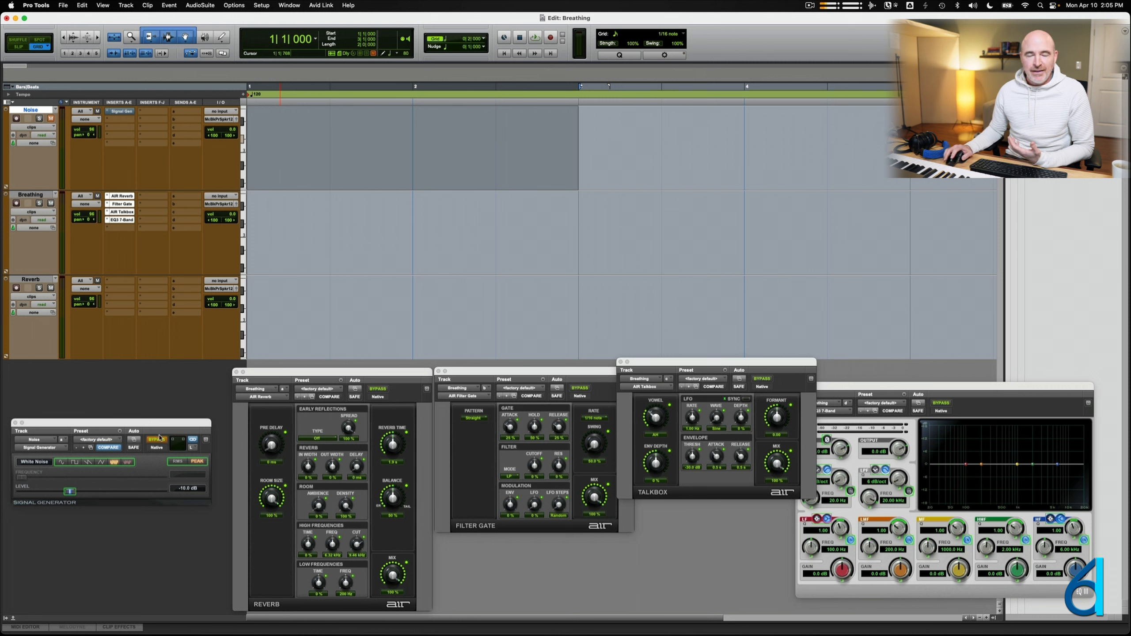
Check the plug-in controls auto-enable option in the Mixing preferences and leave the preferences without changes.
left_click(34, 5)
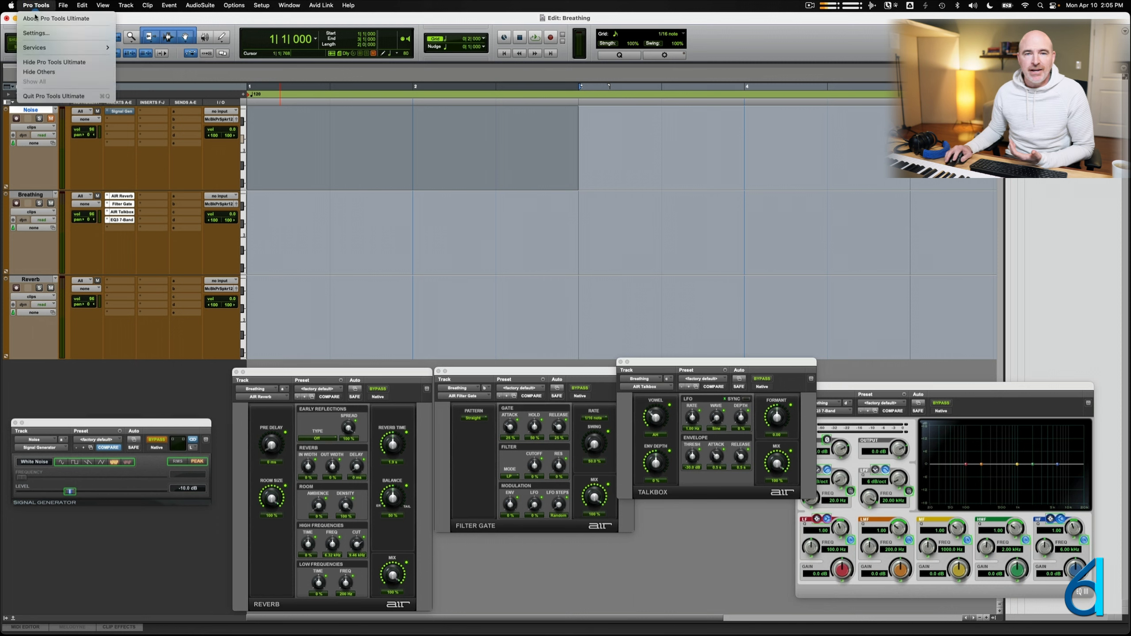
left_click(38, 33)
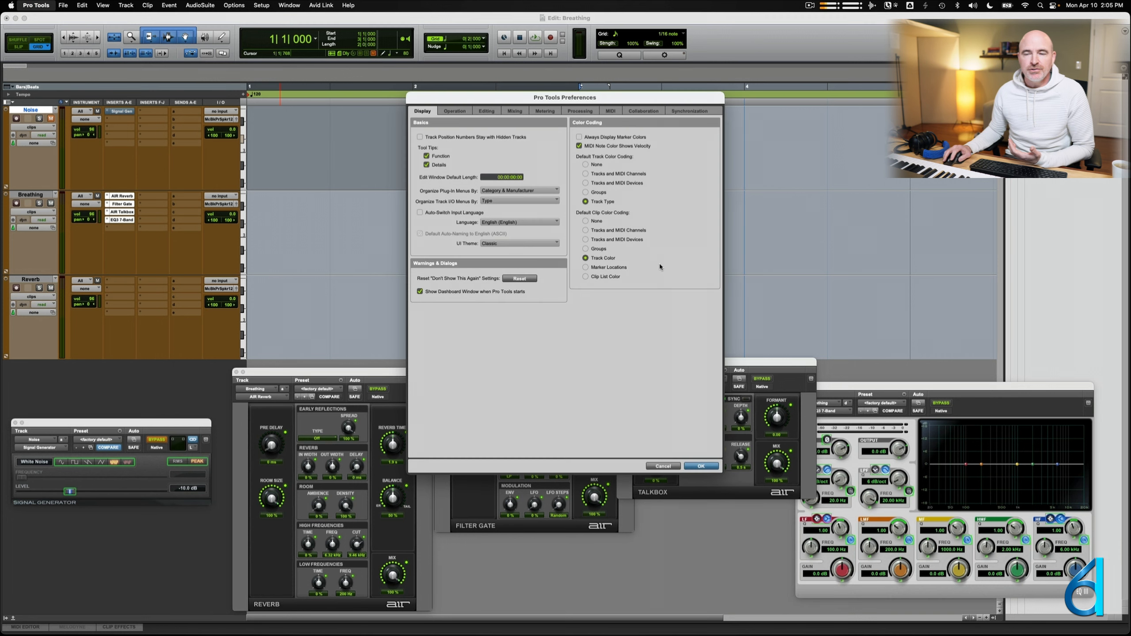
left_click(514, 111)
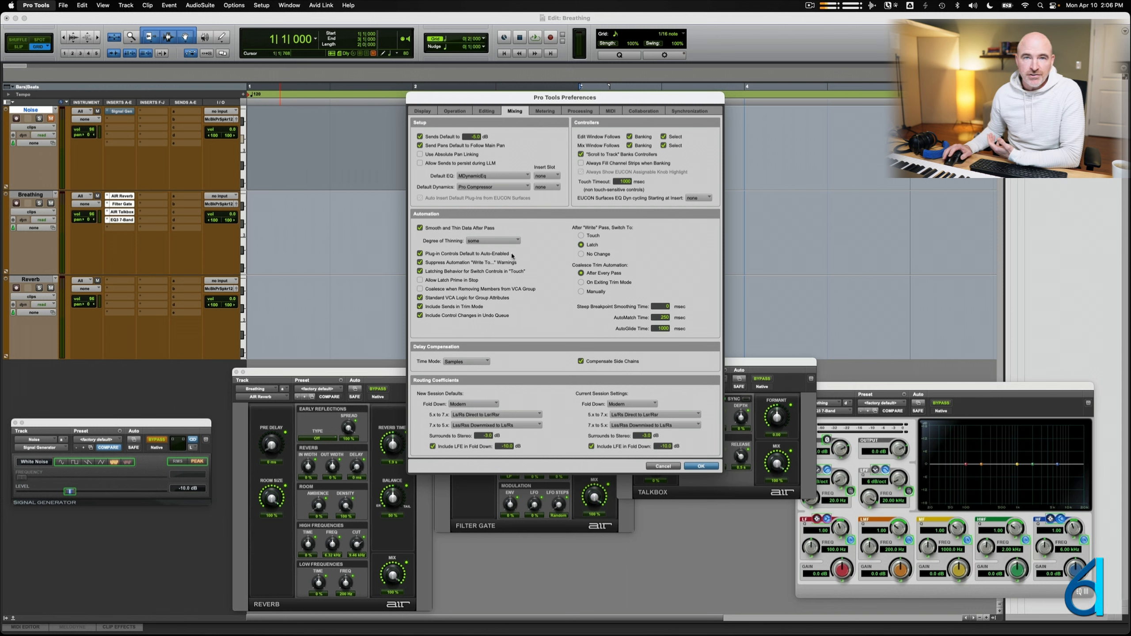
left_click(663, 466)
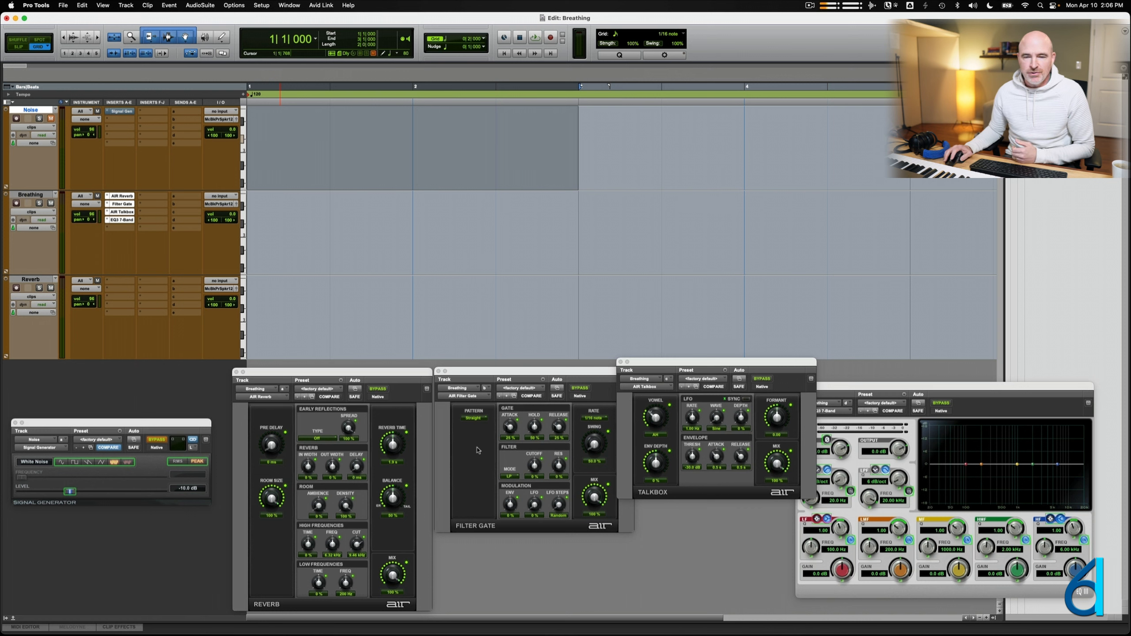
Preview the Signal Generator's Master Bypass and Level automation on the Noise track and return the track to clips view.
left_click(158, 442, "ctrl+super")
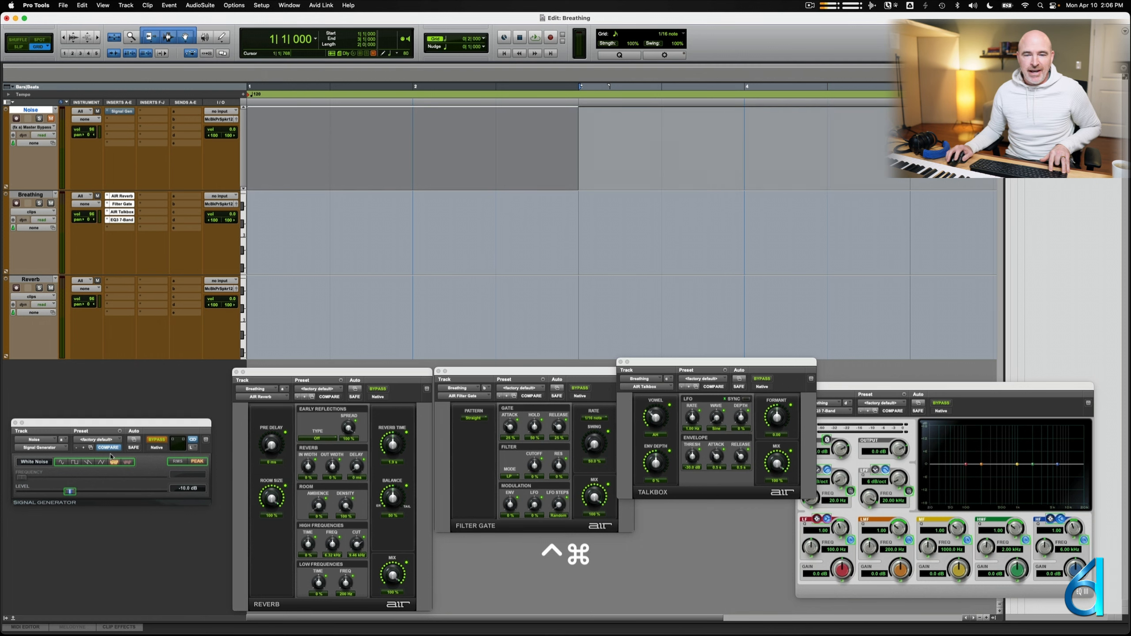
left_click(70, 492, "ctrl+super")
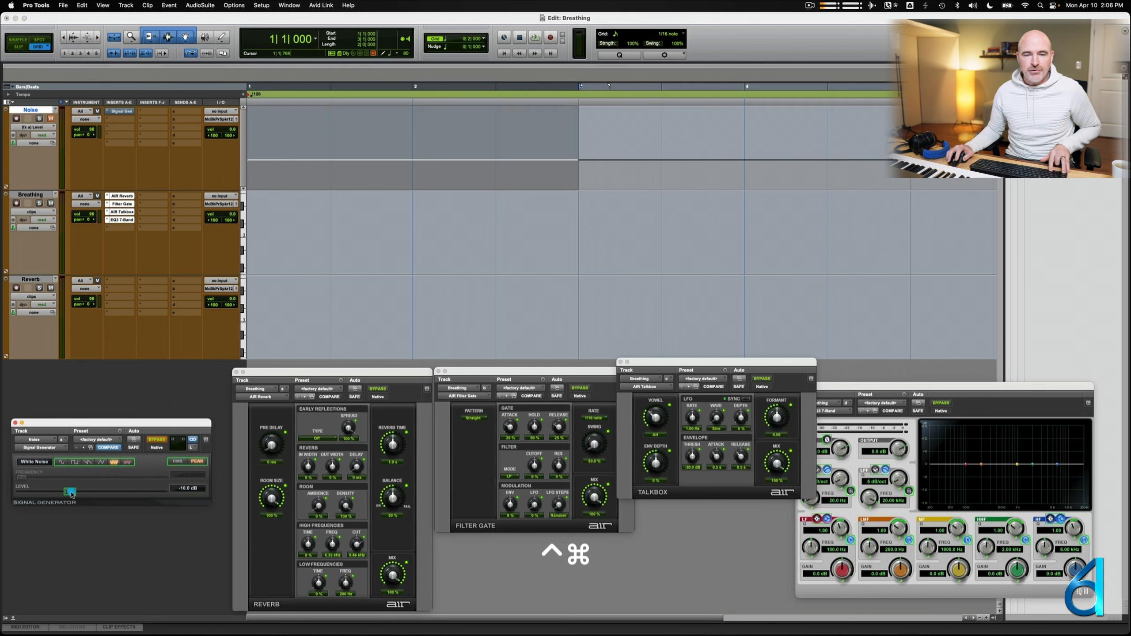
left_click(159, 440, "ctrl+super")
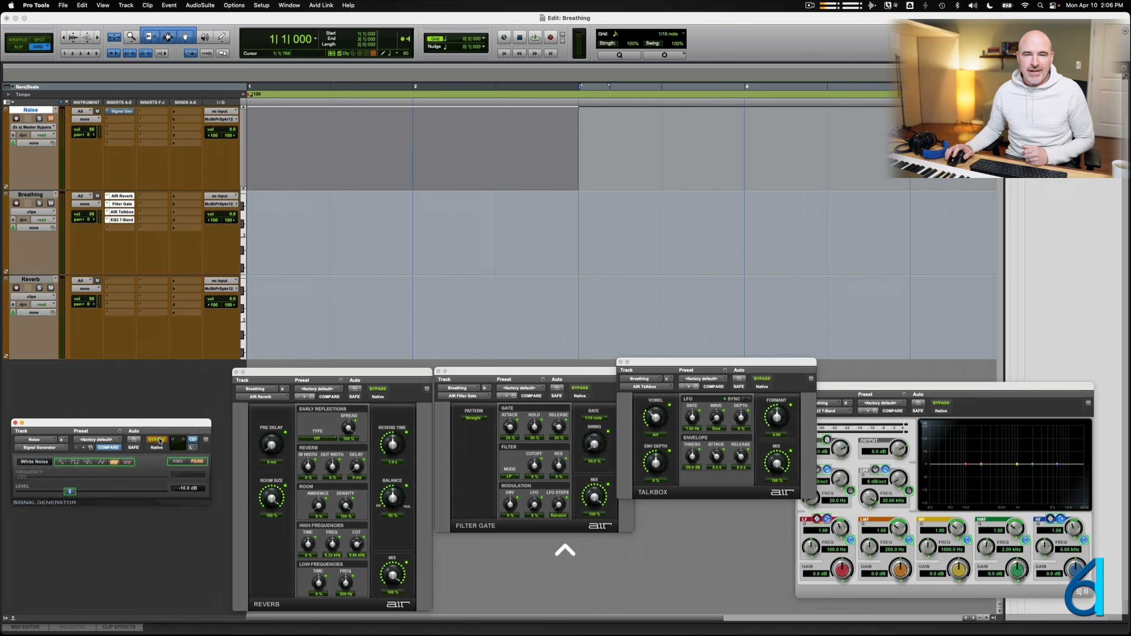
left_click(31, 111, "ctrl+super")
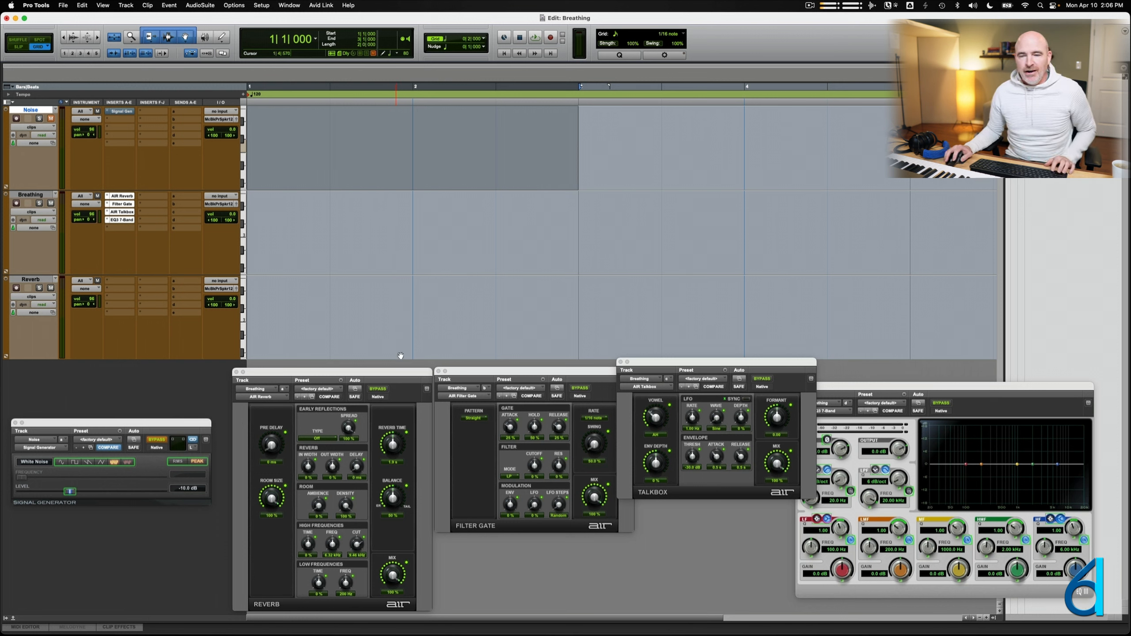
Try to show AIR Reverb's Reverb Time automation on the Breathing track and dismiss the MIDI learn options.
left_click(391, 445, "ctrl+super")
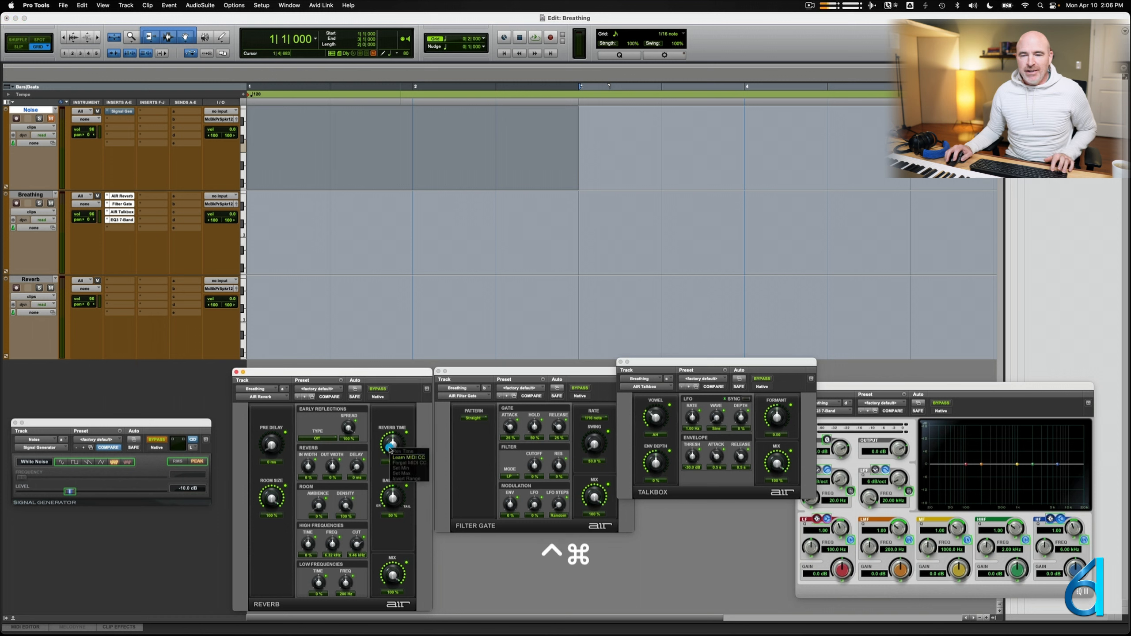
left_click(406, 415)
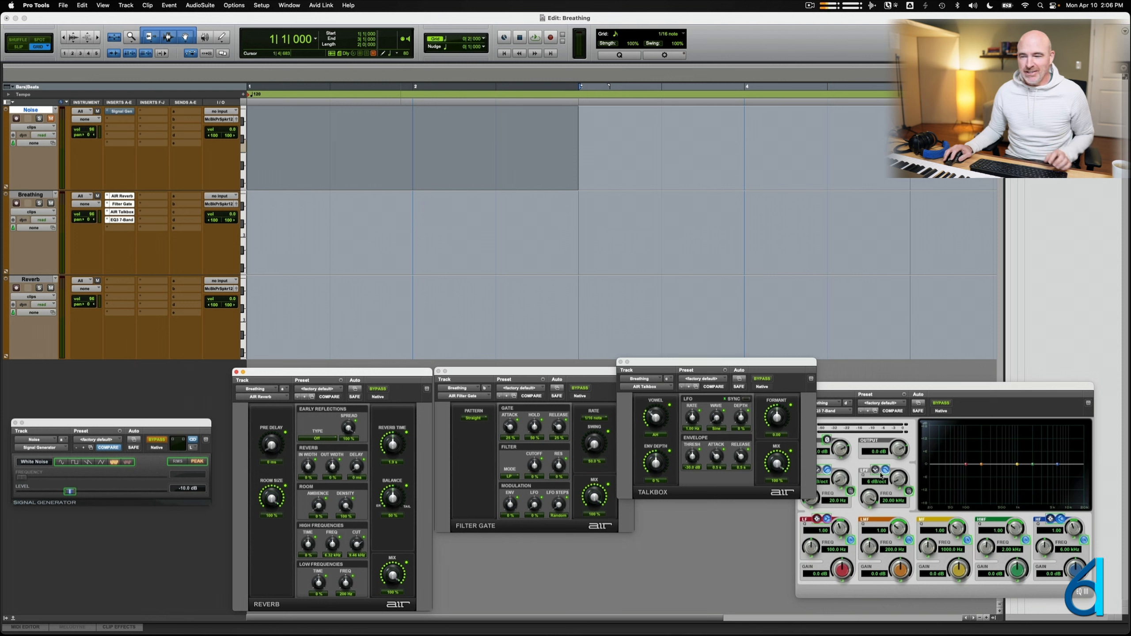
Show EQ3 7-Band's low-pass slope, low-mid band gain and Input Level automation in turn on the Breathing track.
left_click(901, 480, "ctrl+super")
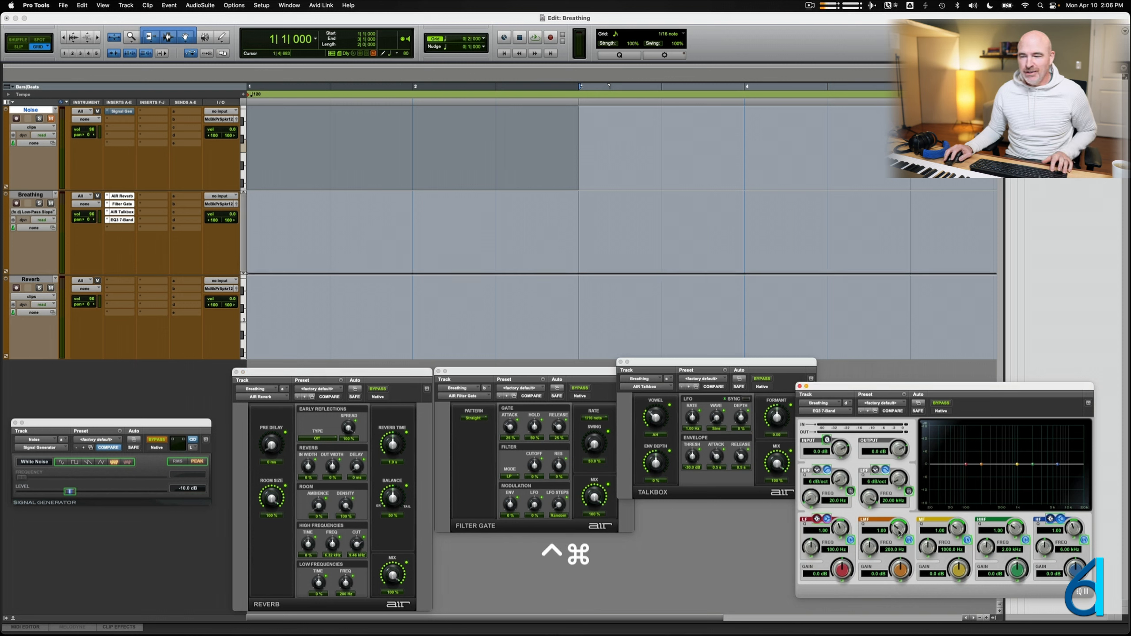
left_click(904, 570, "ctrl+super")
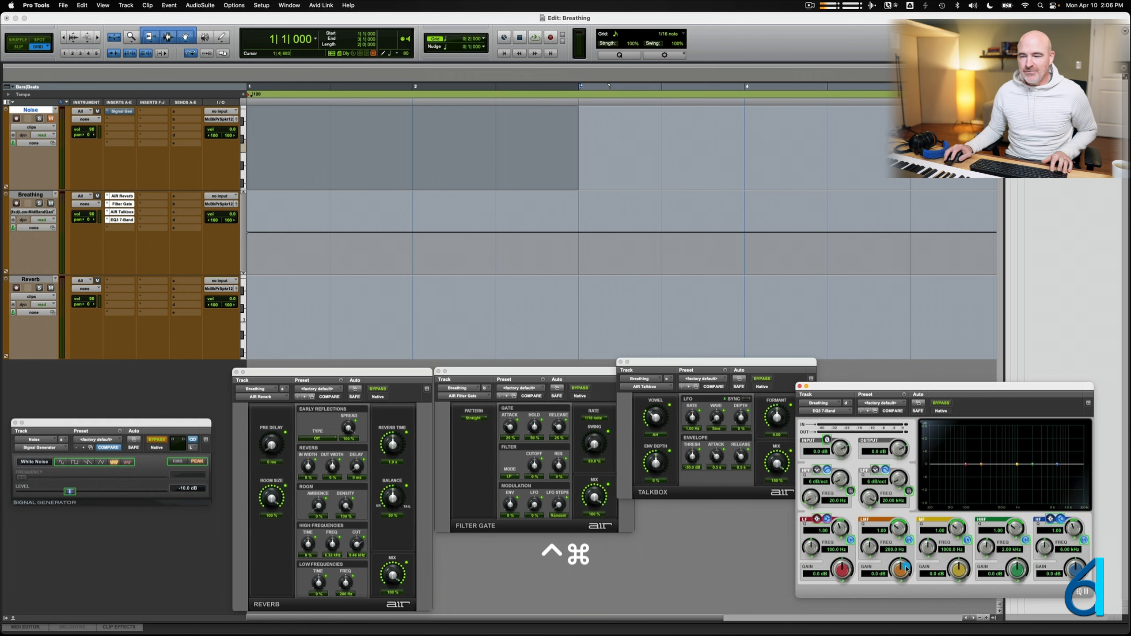
left_click(846, 454, "ctrl+super")
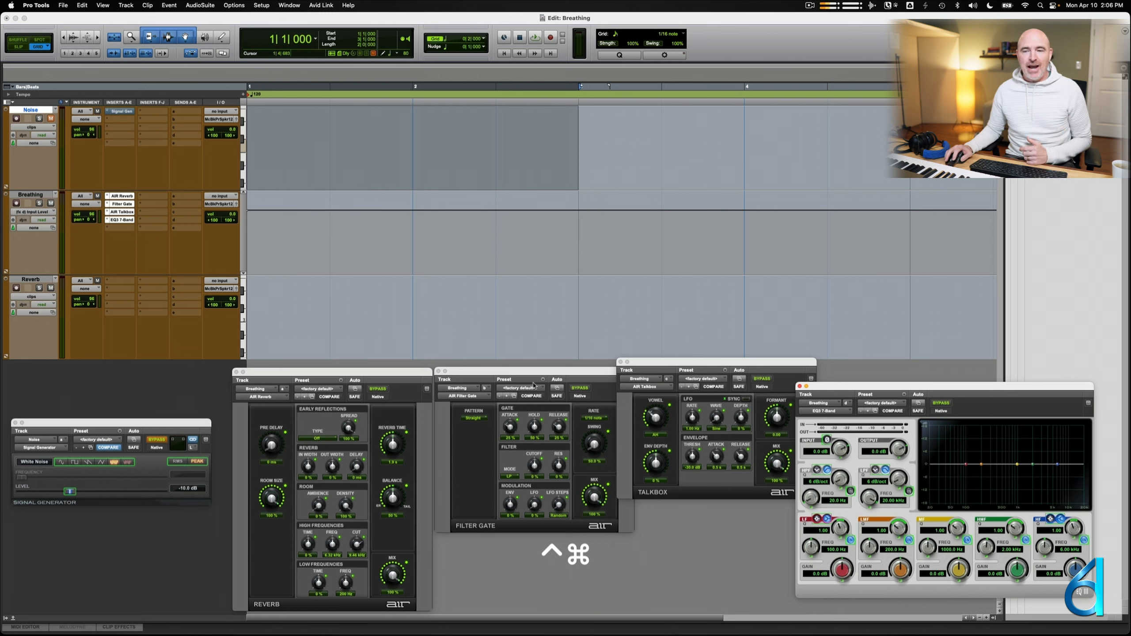
Try again to call up the automation of AIR Reverb's Reverb Time control, dismissing the MIDI learn options each time.
left_click(389, 373)
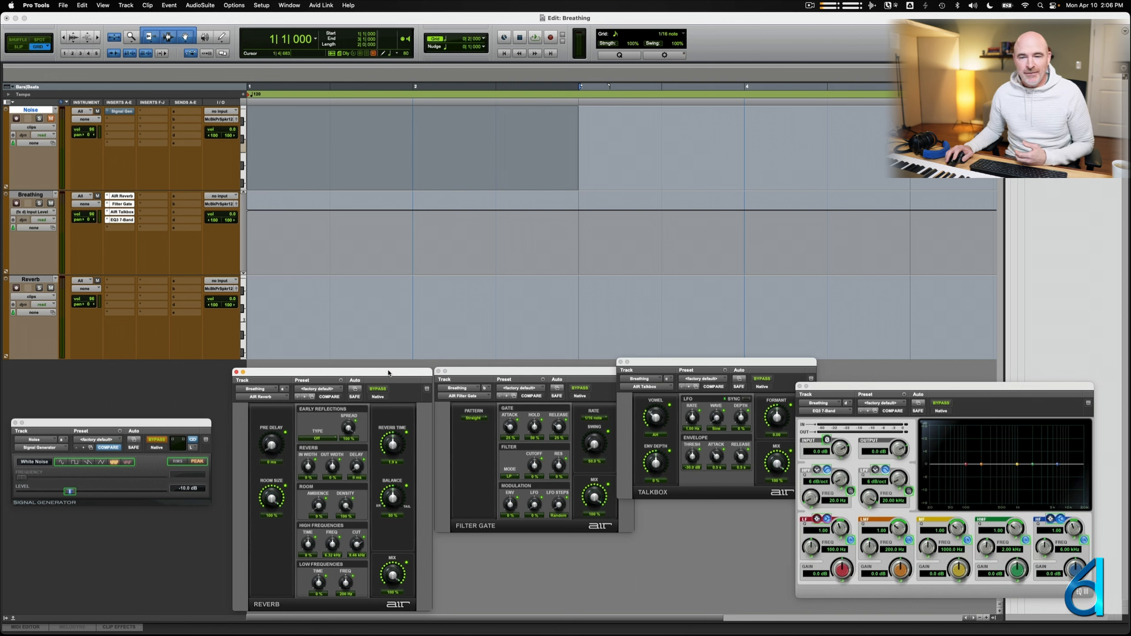
left_click(390, 444, "ctrl+super")
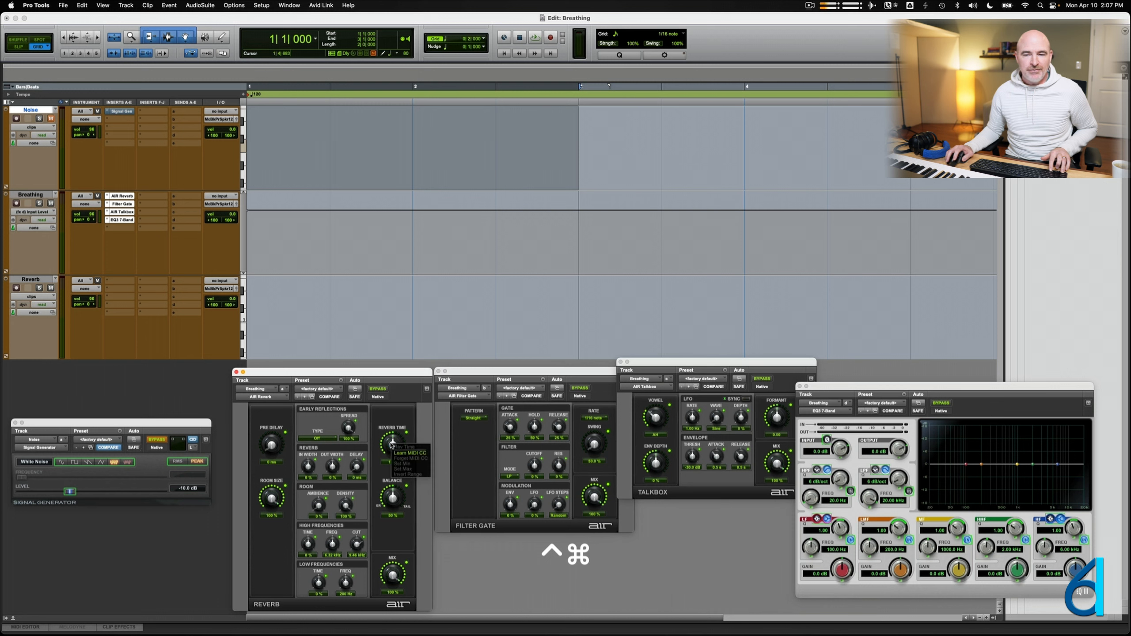
left_click(395, 443, "ctrl+super")
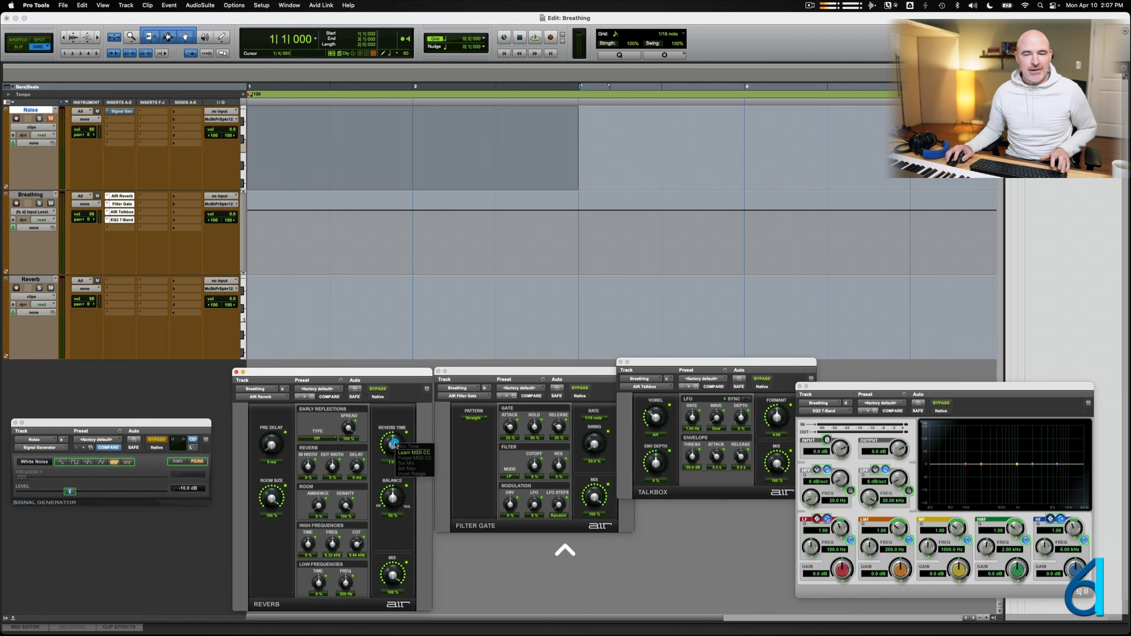
left_click(397, 415)
left_click(393, 442, "ctrl")
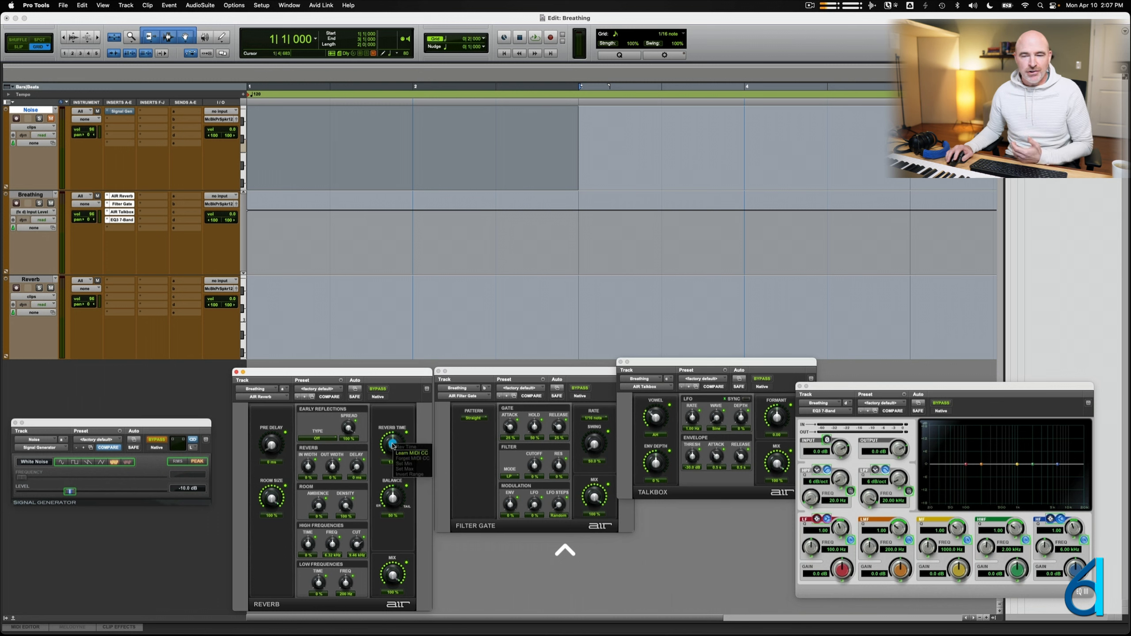
left_click(402, 413)
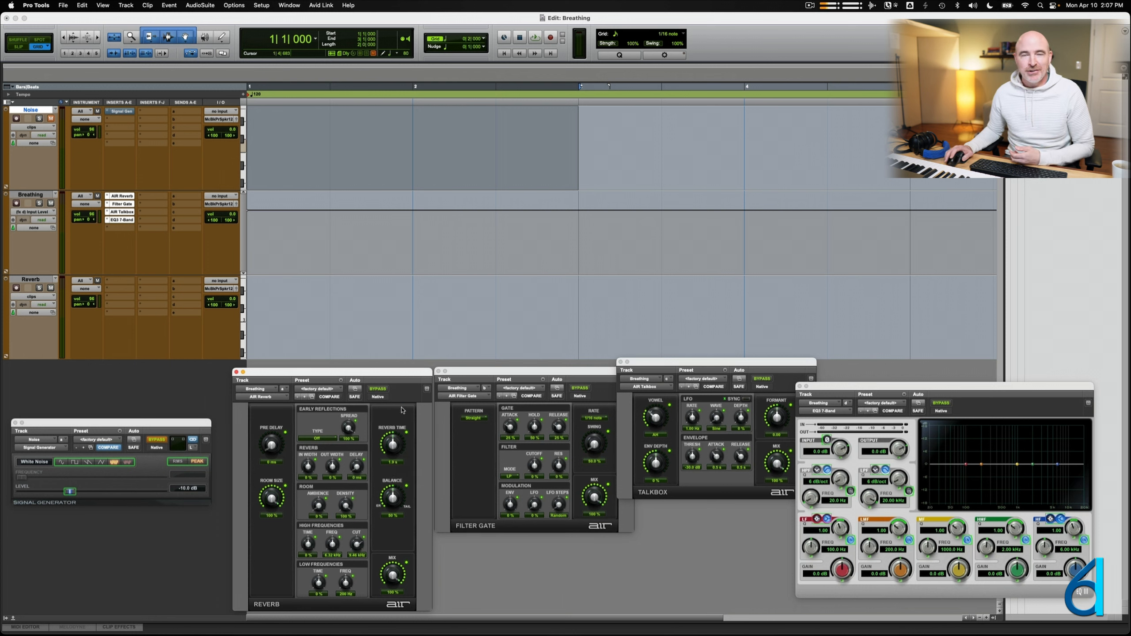
Nudge the Talkbox window down slightly and show the Signal Generator's Master Bypass automation on the Noise track.
left_click_drag(701, 361, 701, 366)
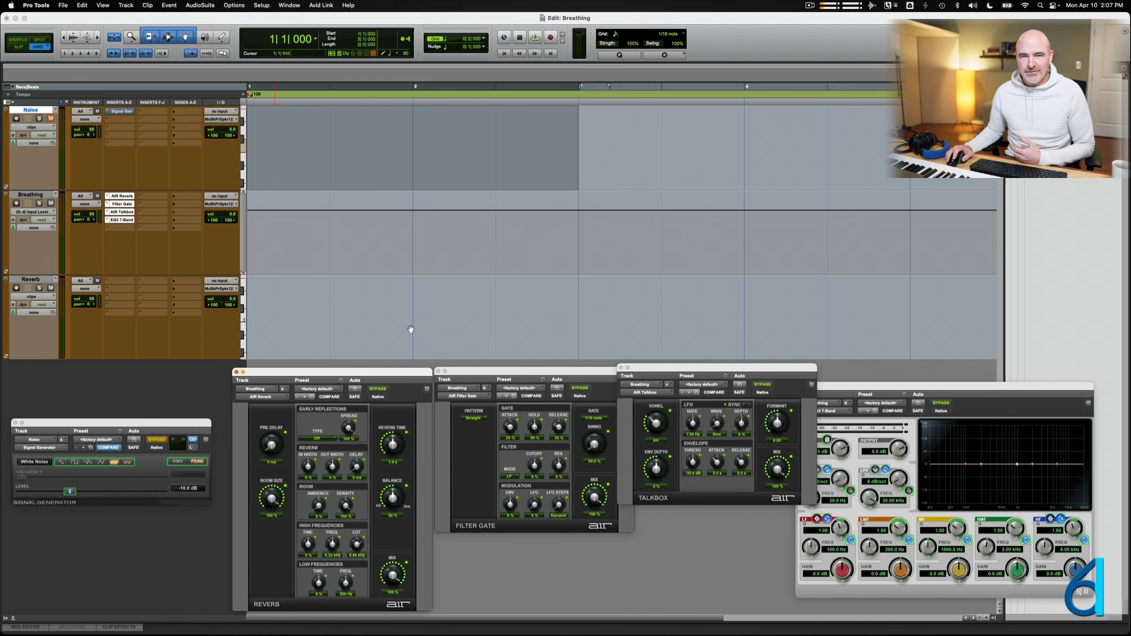
left_click(147, 167)
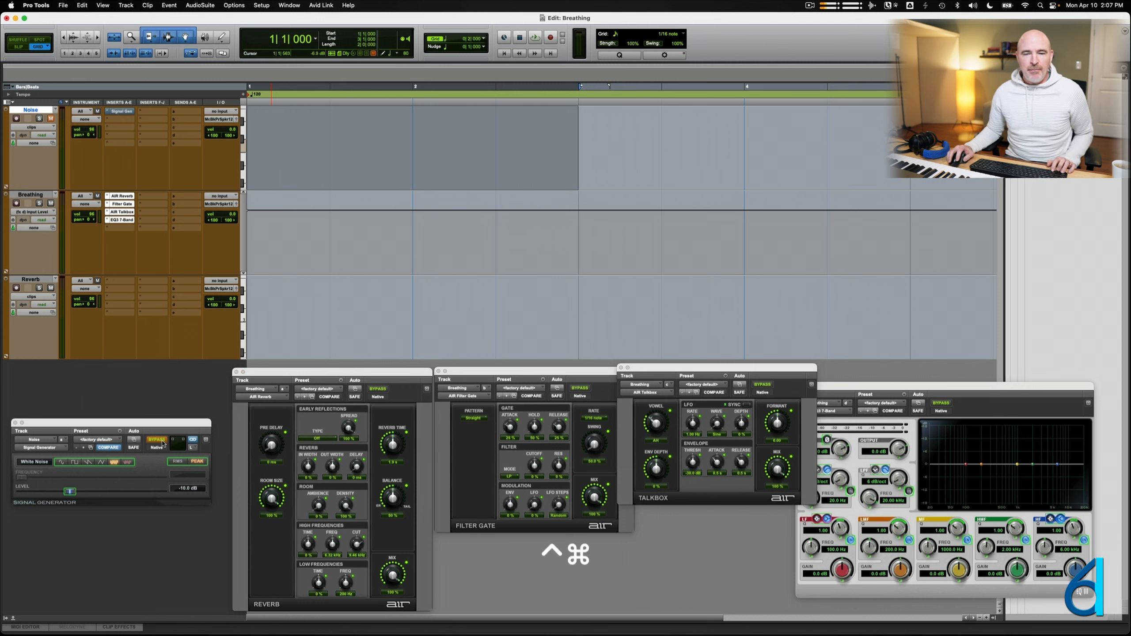
left_click(167, 442, "ctrl+super")
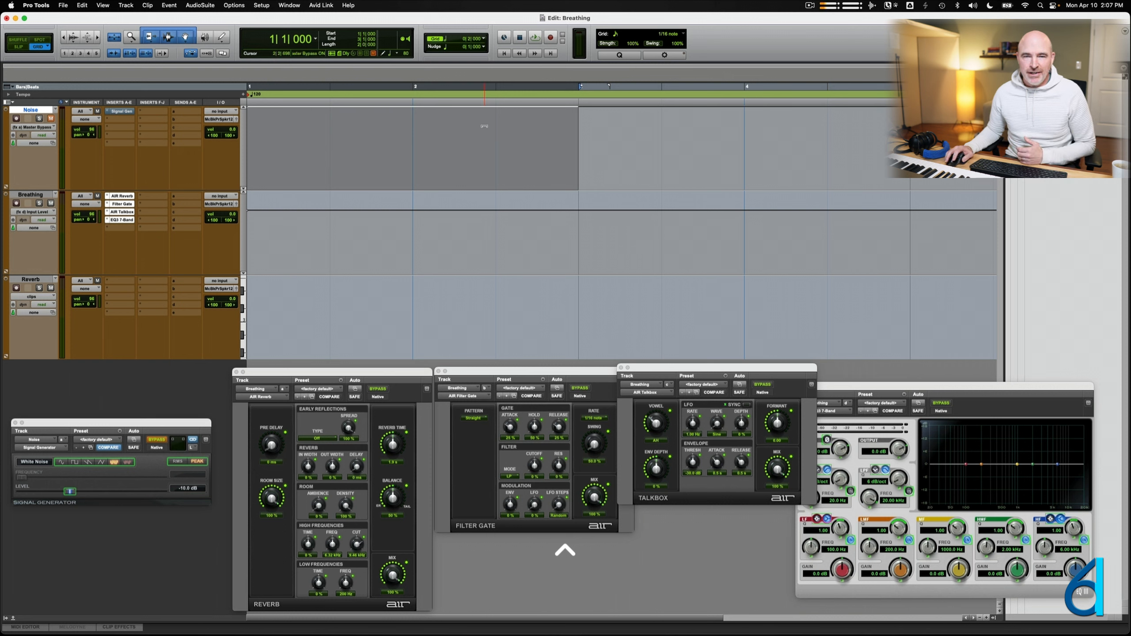
left_click(578, 108, "super")
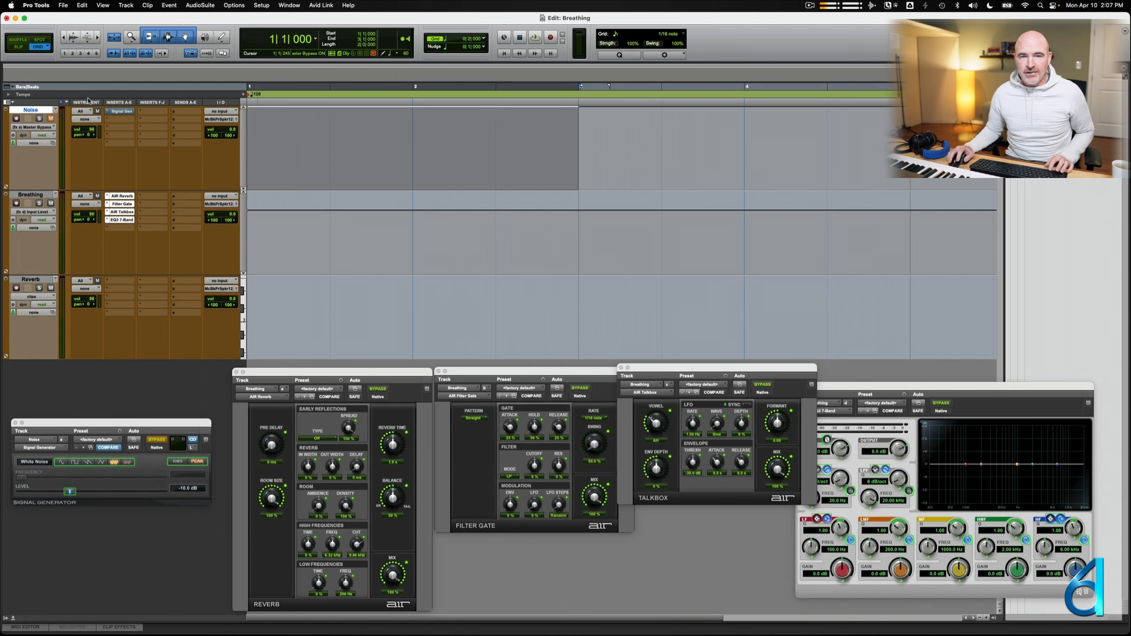
Switch the Noise track to clips view and consolidate its selected range into a clip renamed Bypassed.
left_click(37, 108, "ctrl+super")
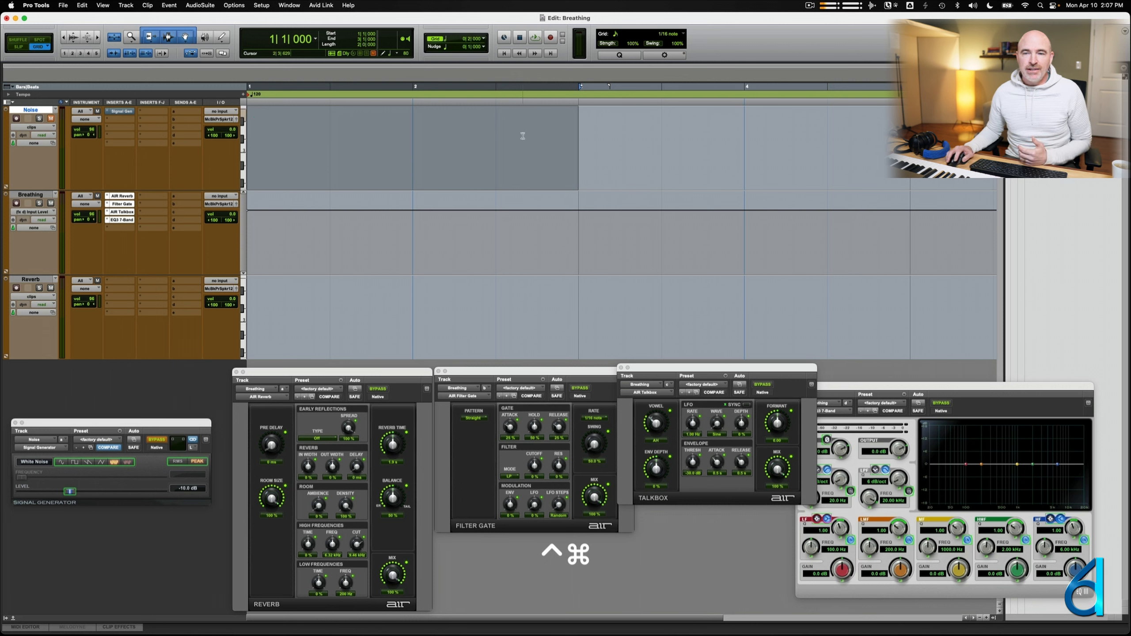
key("alt+shift+3")
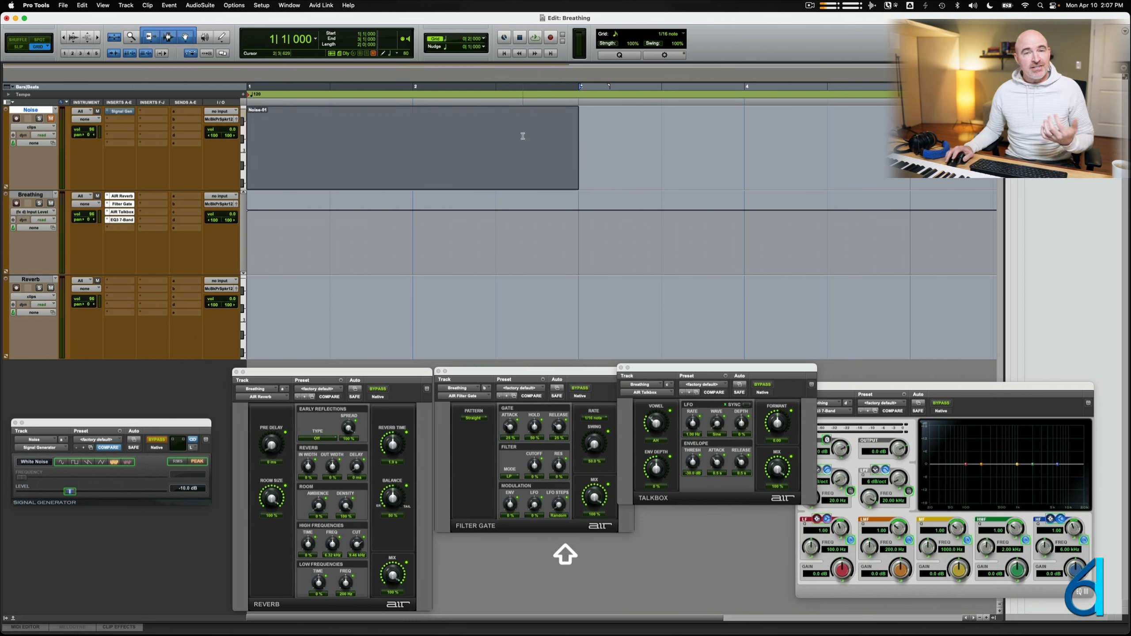
right_click(399, 166)
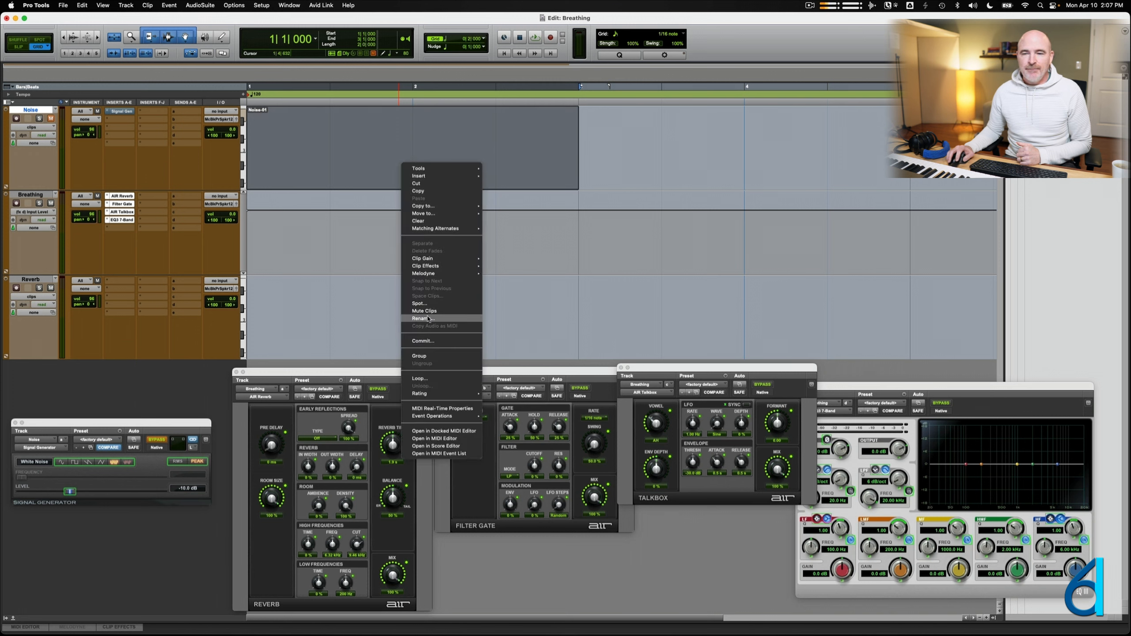
left_click(450, 306)
type("Byp")
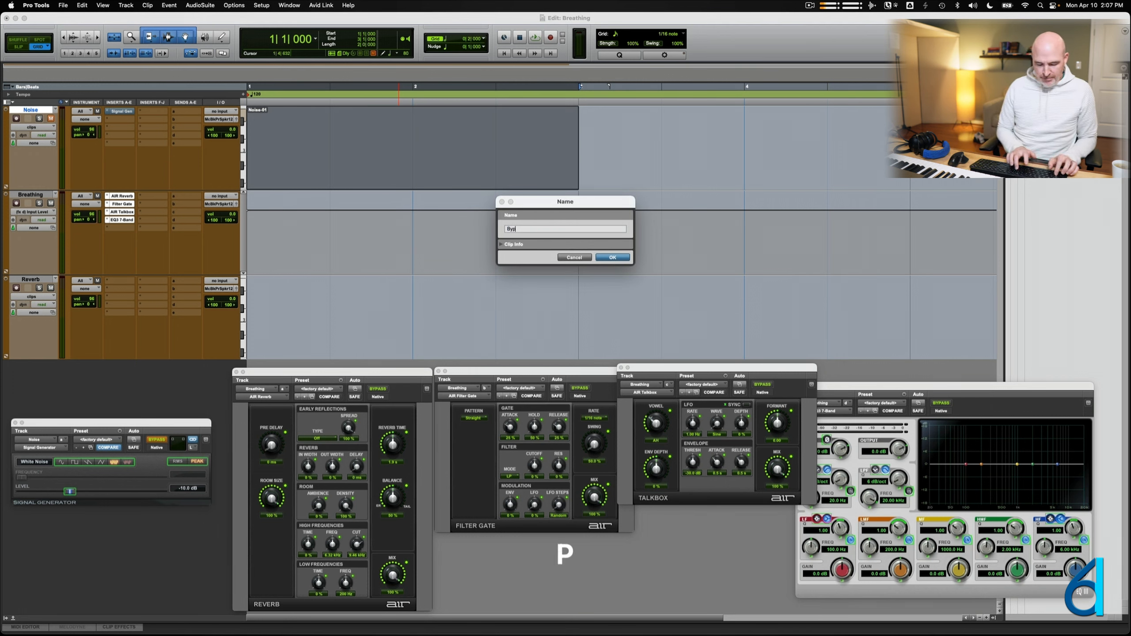
type("assed")
key("Return")
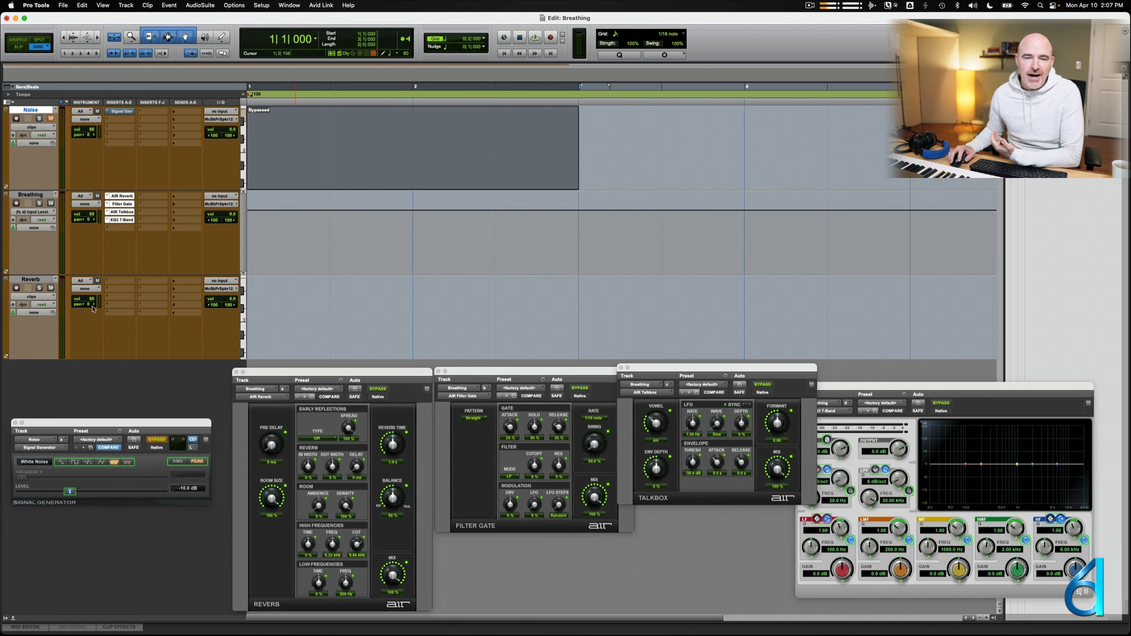
Assign the Noise track's instrument MIDI output to a predefined channel of IAC Driver, Bus 1.
left_click(88, 121)
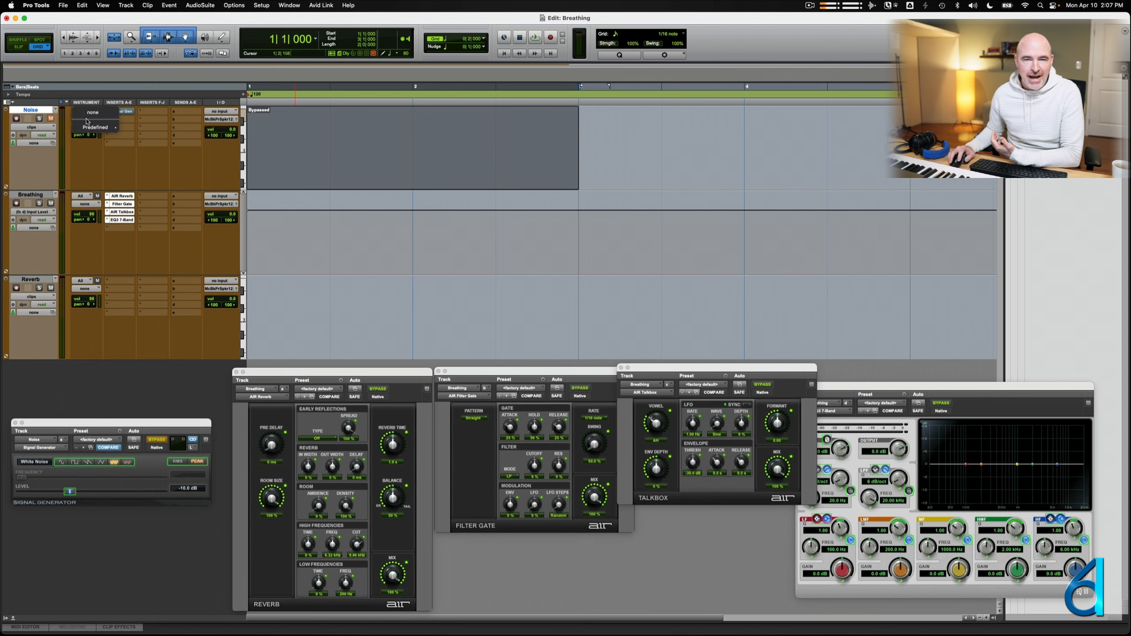
mouse_move(91, 128)
mouse_move(147, 129)
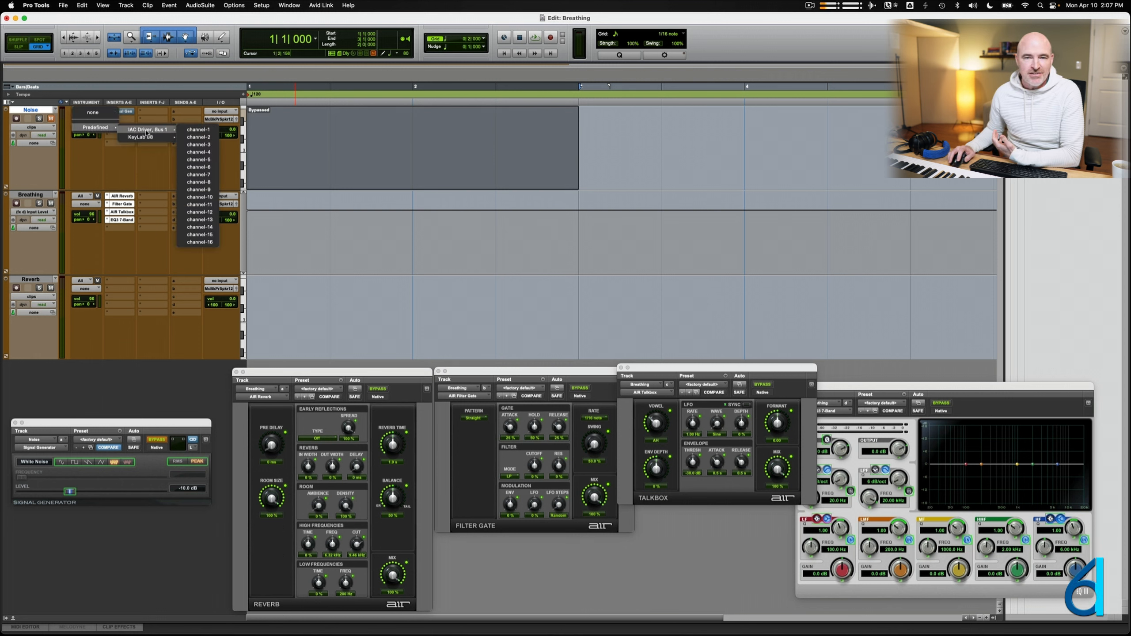
left_click(211, 235)
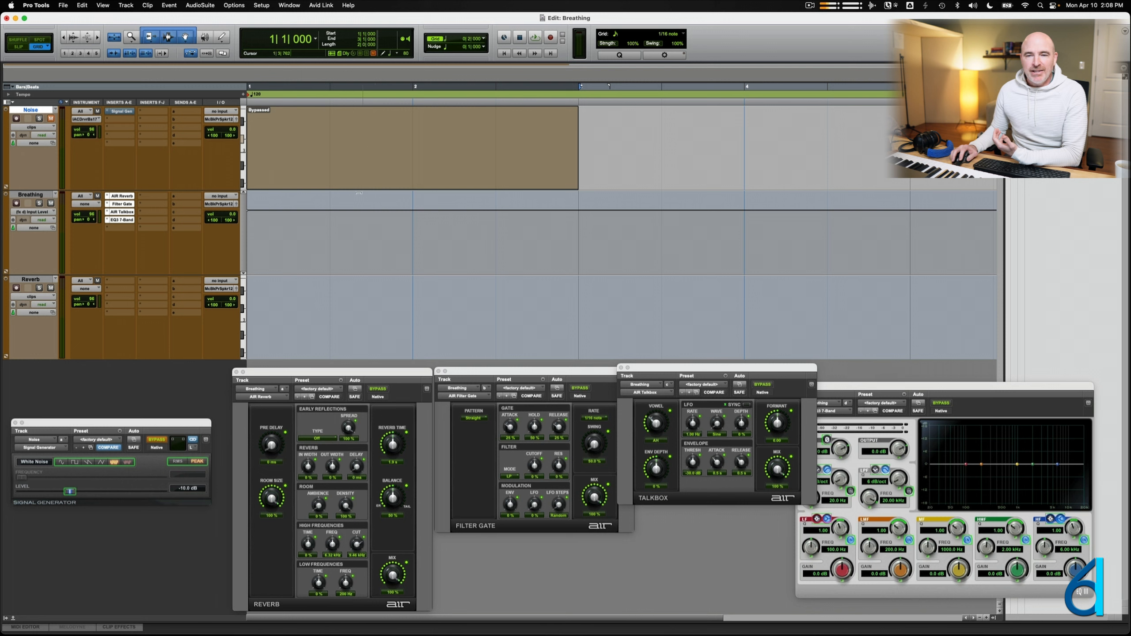
Switch the Breathing track from plug-in automation to clips view and zoom the timeline out one level.
left_click(30, 198, "ctrl+super")
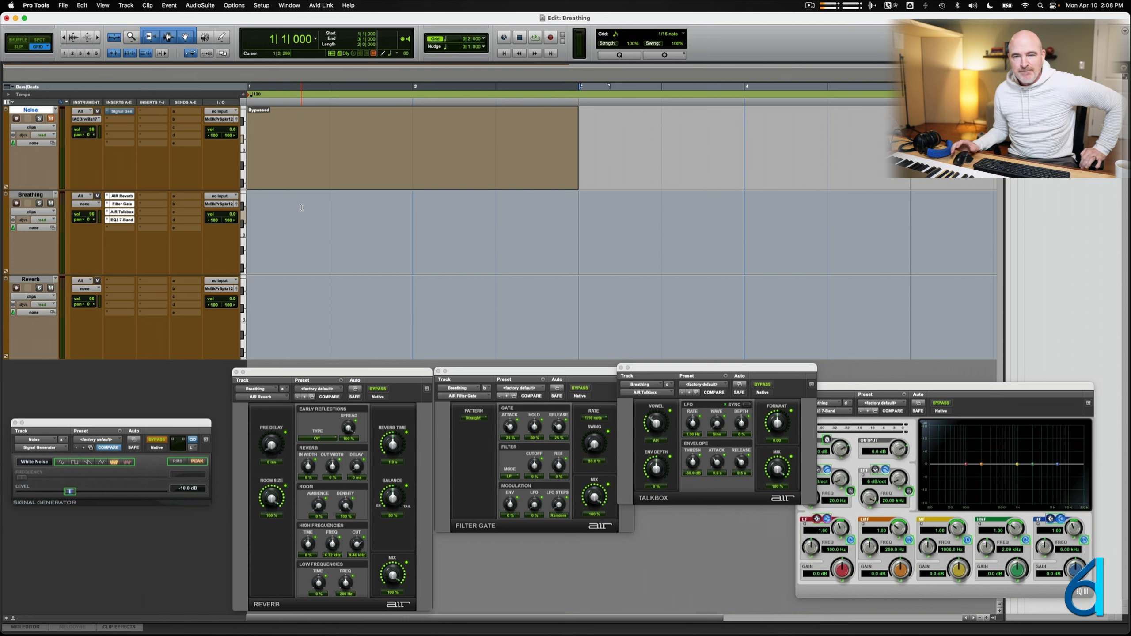
scroll(302, 207, "right", 5)
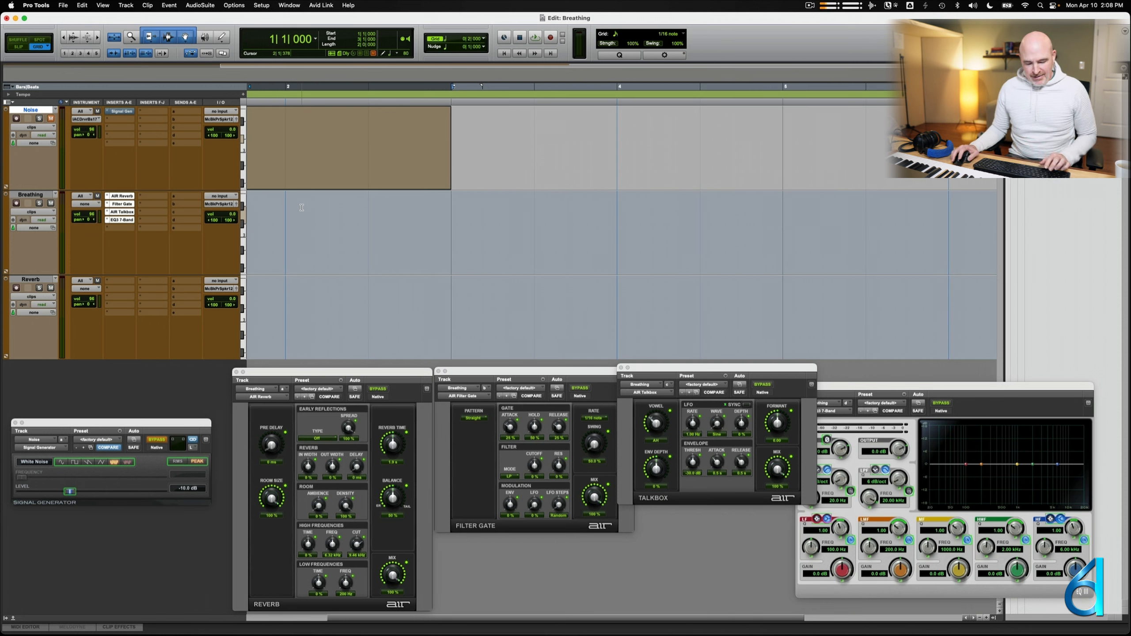
key("r")
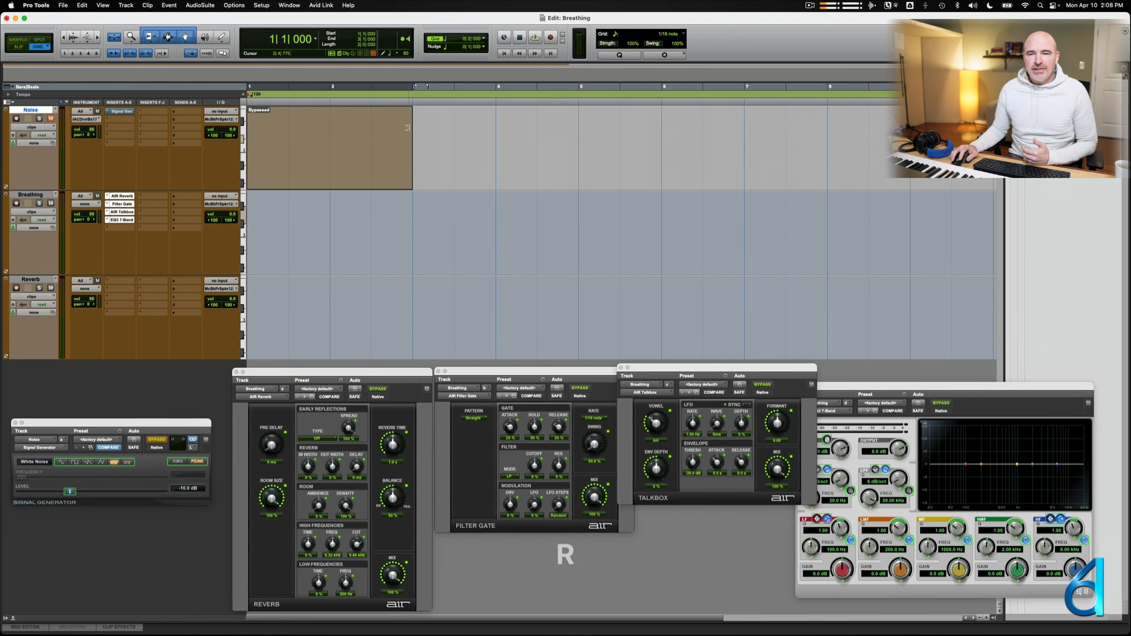
Place the edit cursor at bar 3 on the Noise track and show the Signal Generator's Master Bypass automation.
left_click(421, 124)
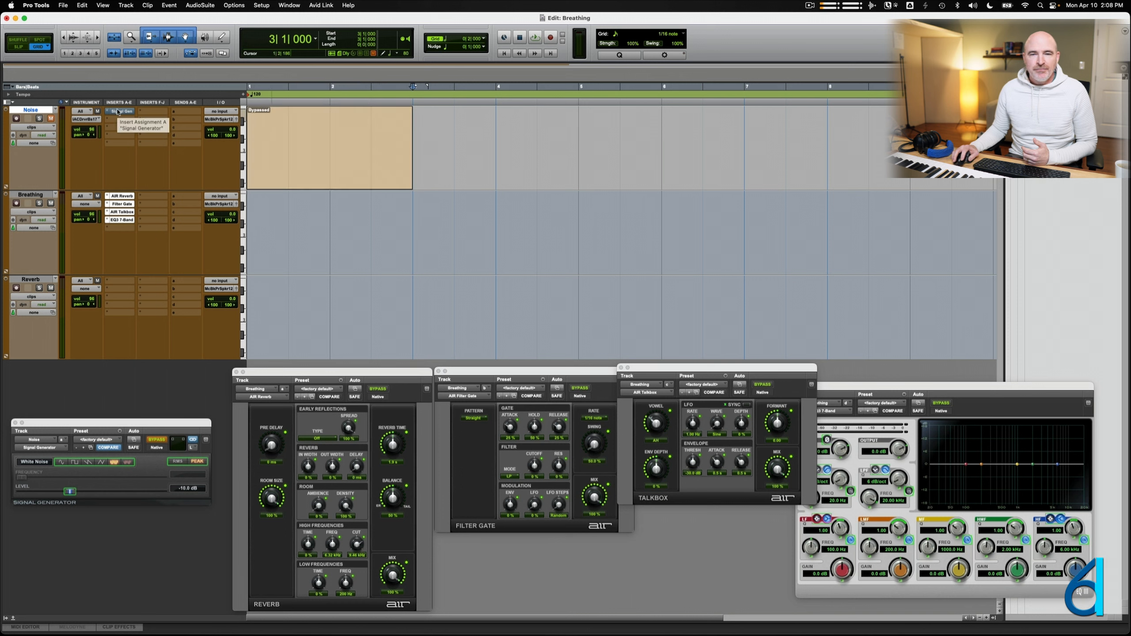
left_click(156, 439, "ctrl+super")
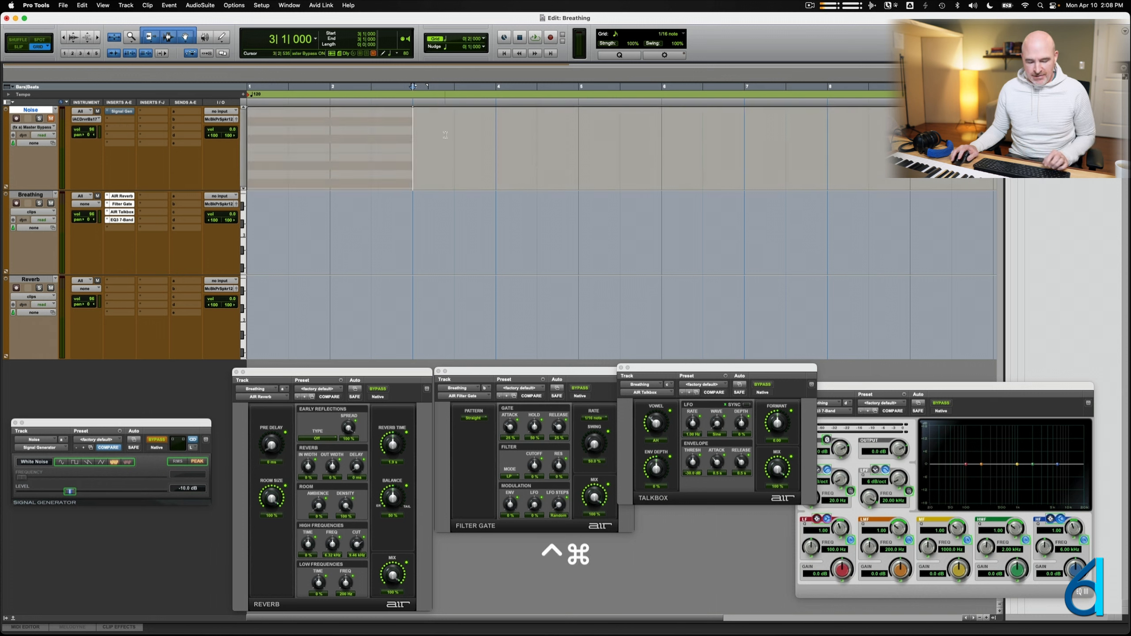
key("t")
scroll(446, 135, "right", 10)
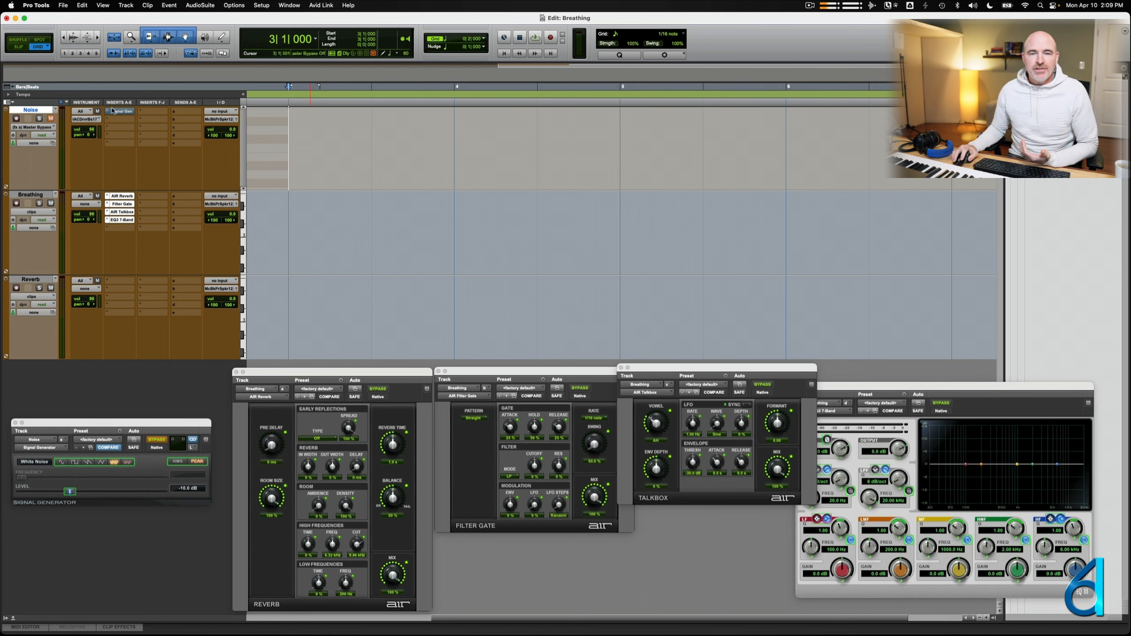
Route the Noise track's audio output to the stereo Breathing track.
left_click(218, 120)
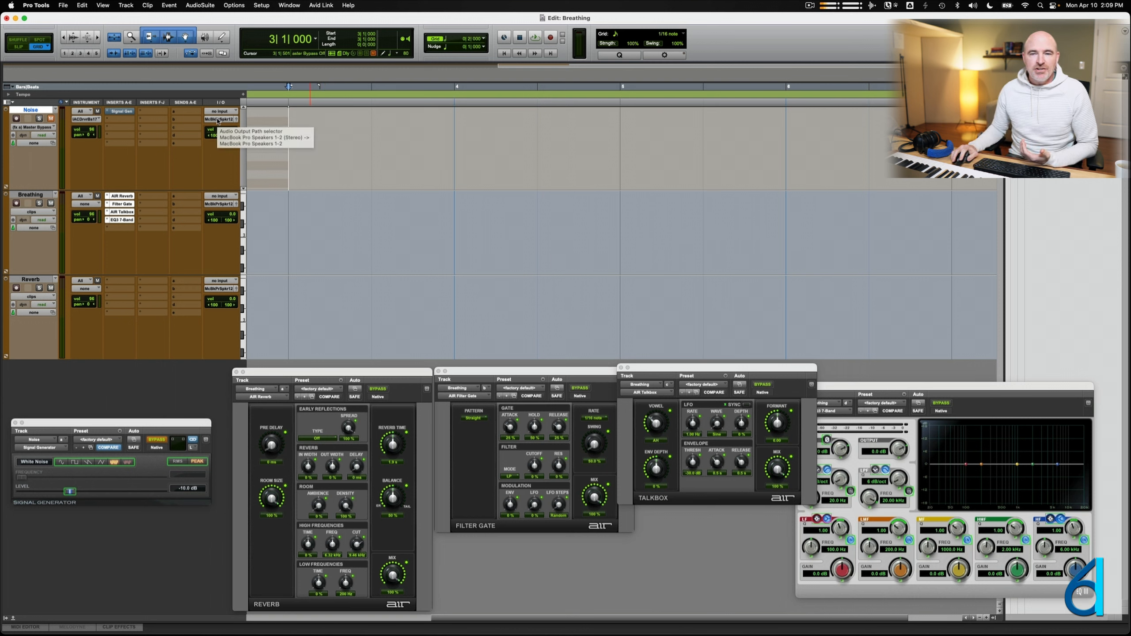
mouse_move(226, 143)
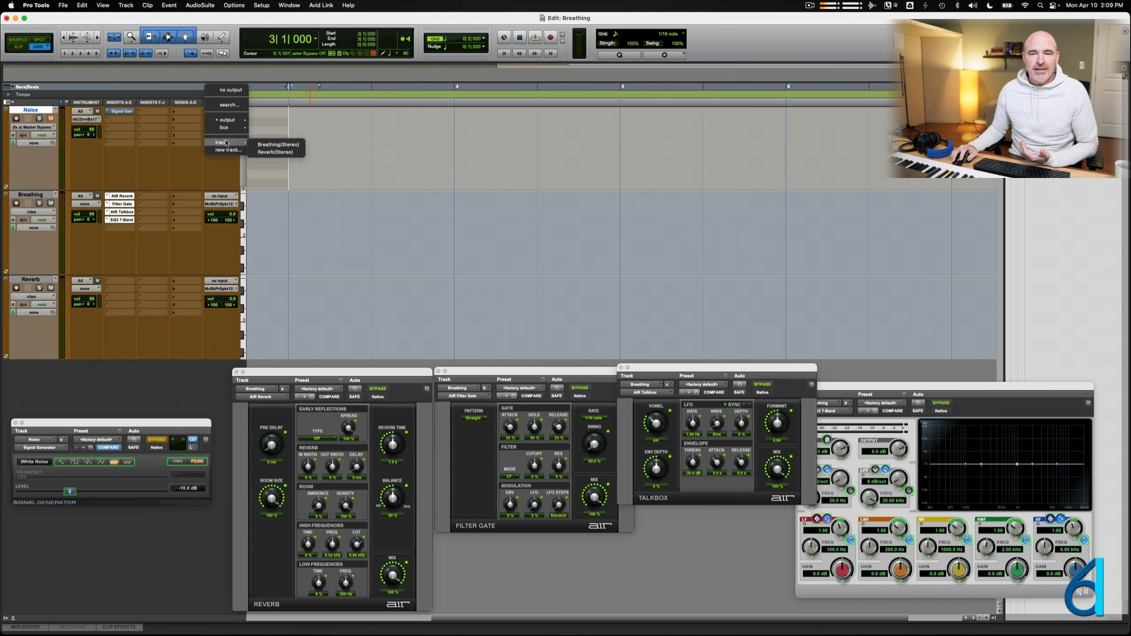
left_click(274, 144)
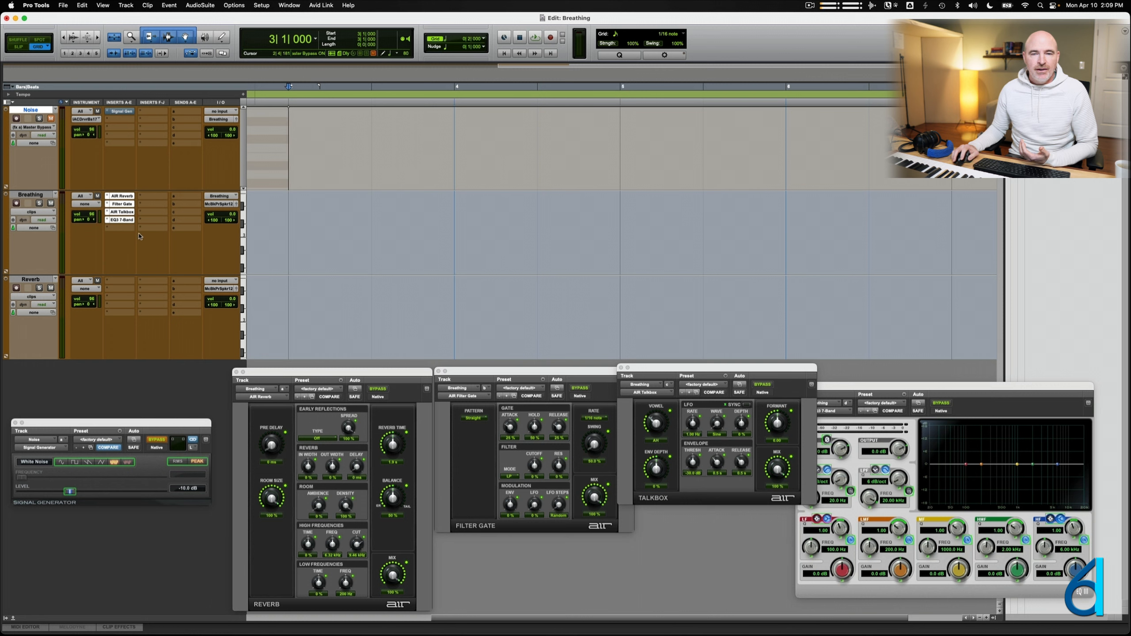
Find the stereo AIR Reverb by searching for reverb and insert it in the Reverb track's first insert slot.
left_click(119, 281)
type("rever")
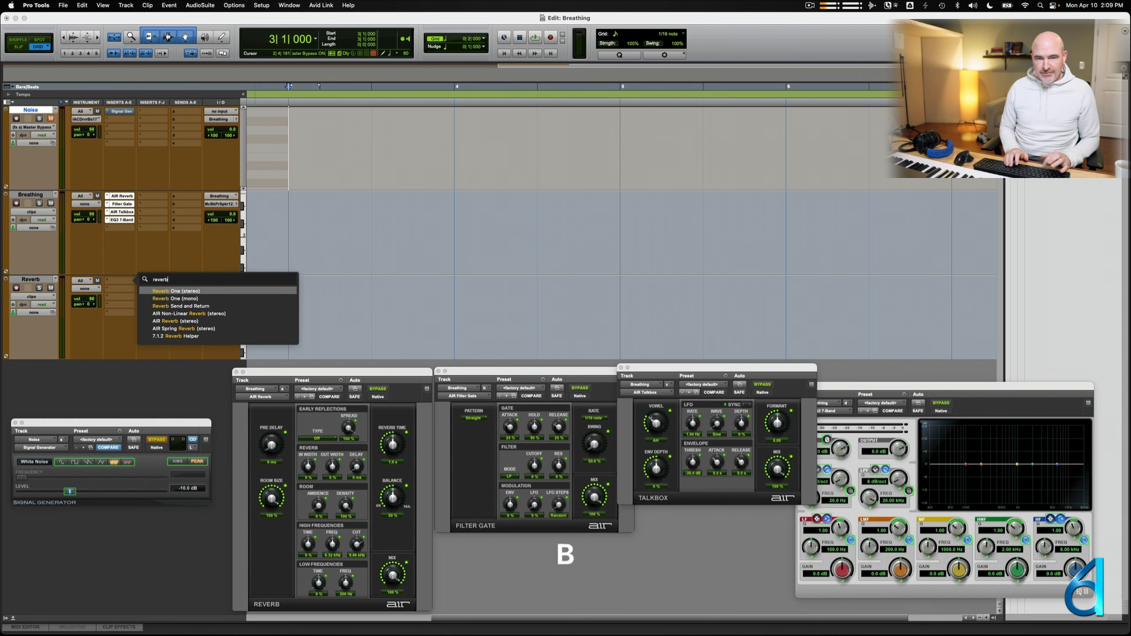
type("b")
key("Down")
key("Down")
key("Down")
key("Down")
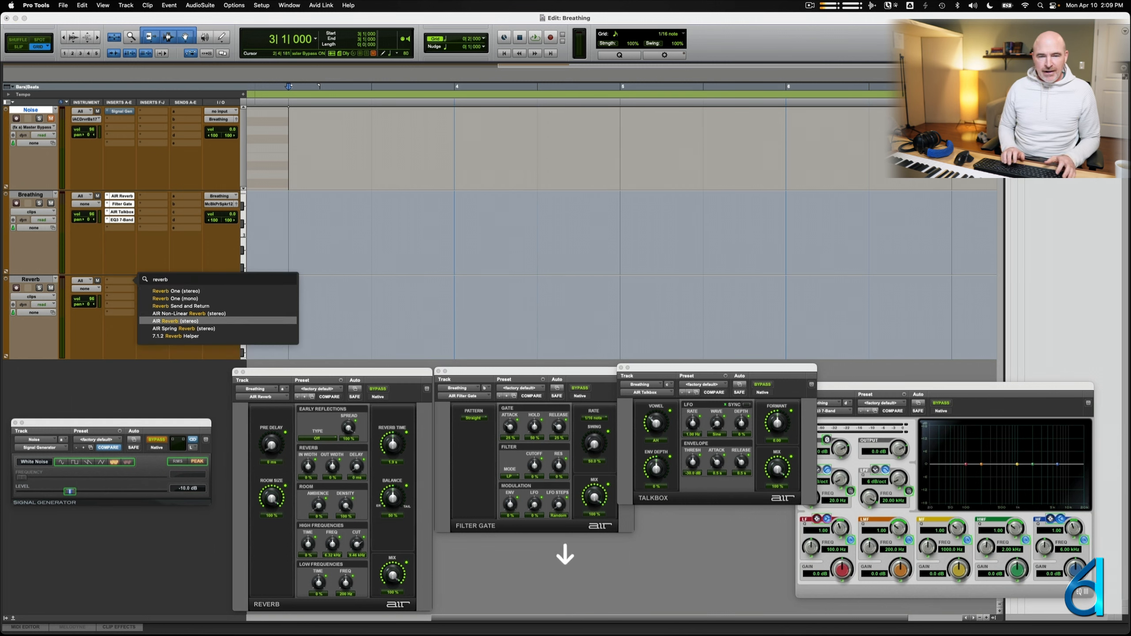
key("Return")
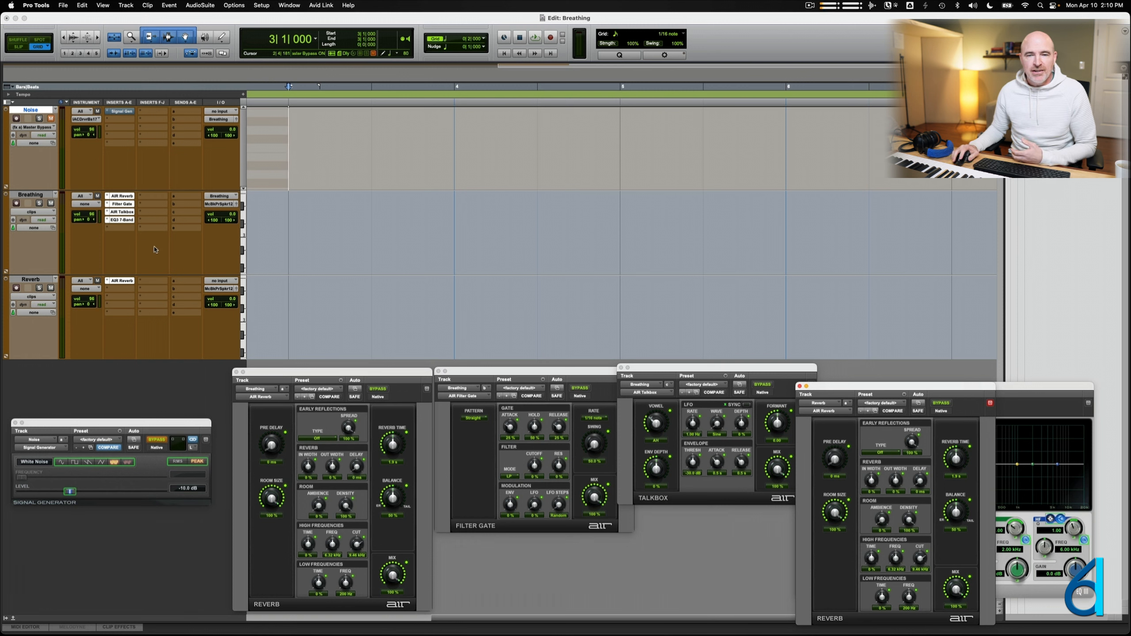
left_click(148, 197)
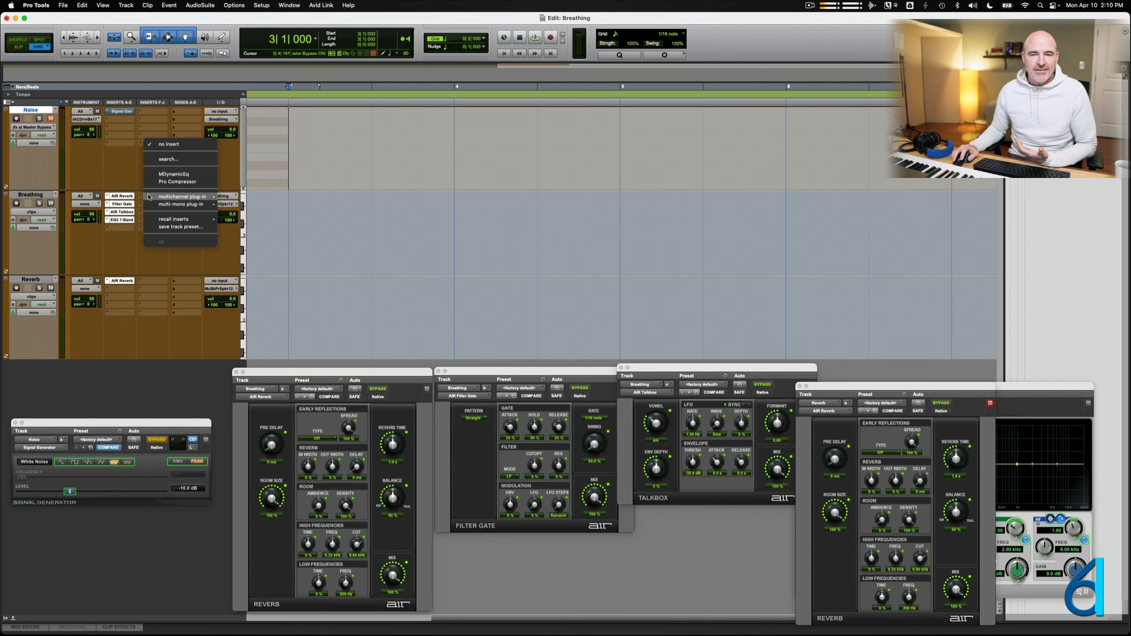
mouse_move(177, 220)
left_click(130, 236)
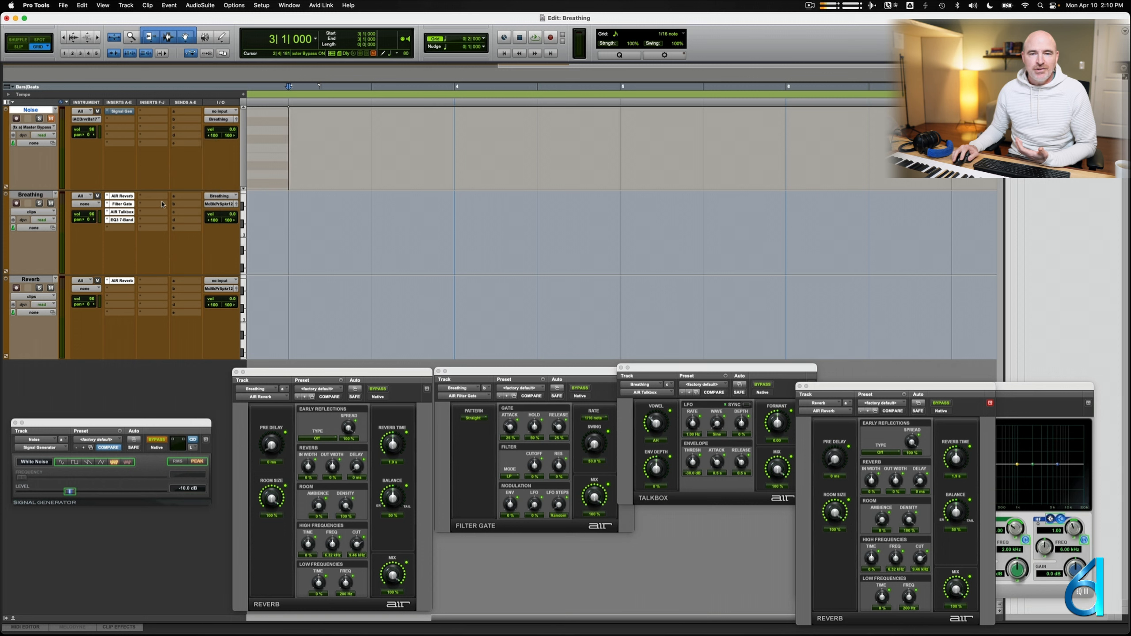
Create a send from the Breathing track to the Reverb track and pull its level down to -∞ in the expanded send view.
left_click(186, 197)
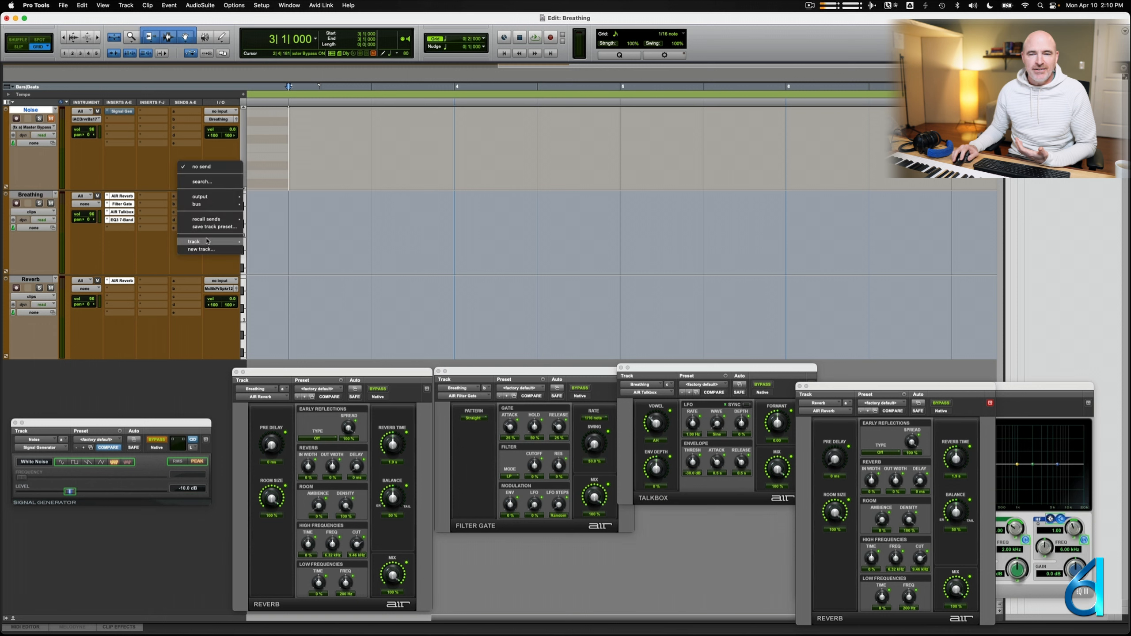
mouse_move(238, 242)
left_click(269, 252)
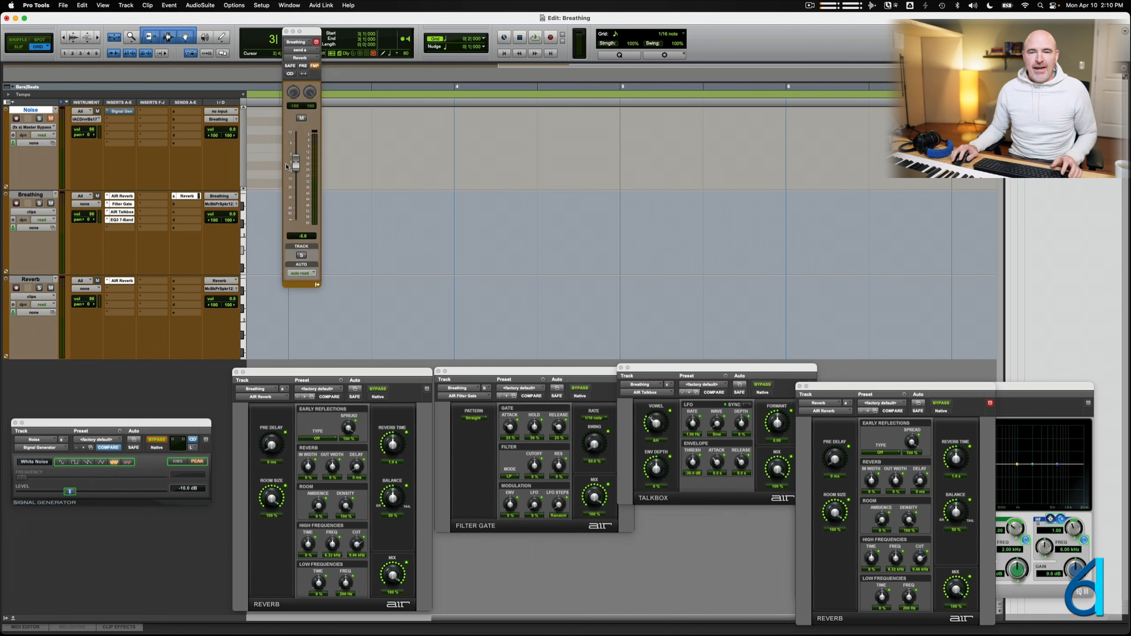
left_click(174, 196, "super")
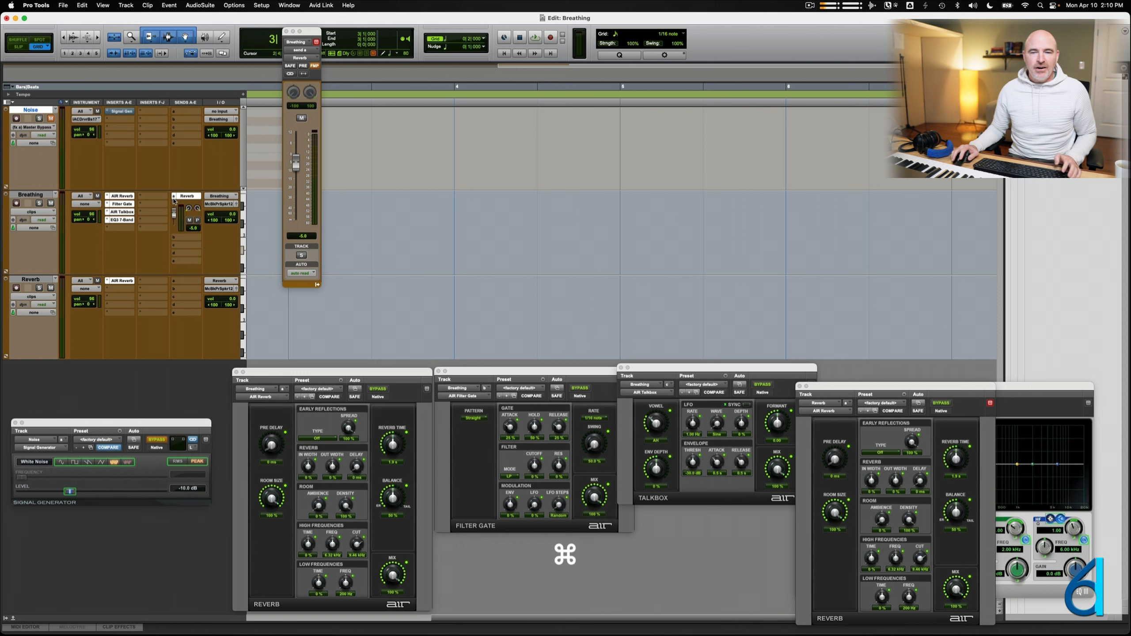
left_click_drag(175, 214, 176, 277)
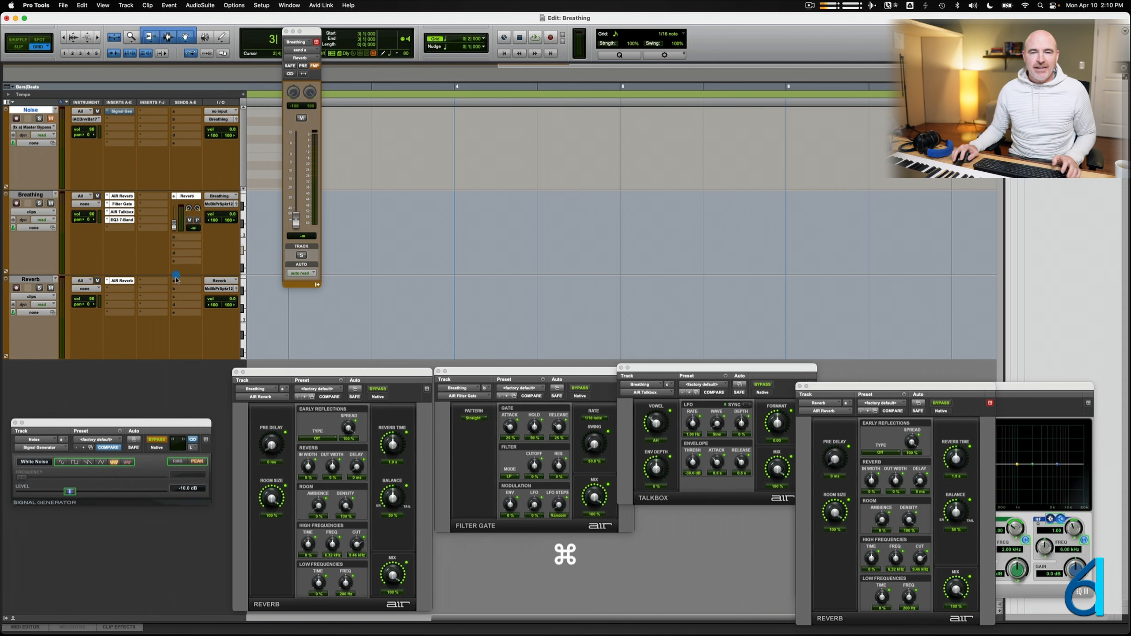
left_click(286, 32)
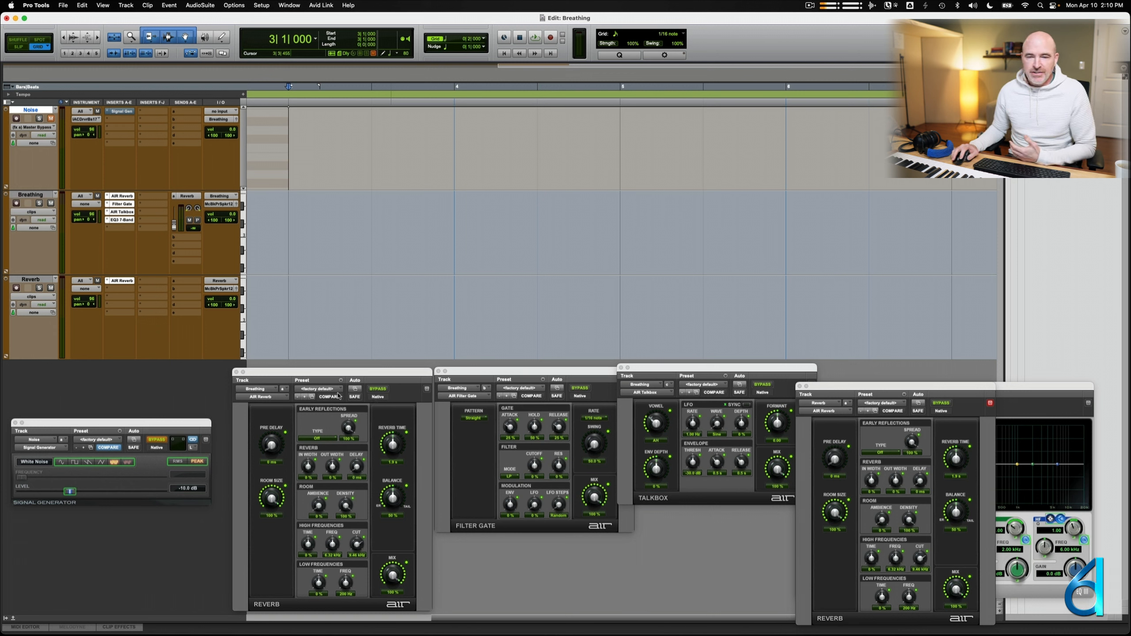
Load the presets Breath Verb, Breath Gate and Breath Talk into the Breathing track's AIR Reverb, Filter Gate and Talkbox respectively.
left_click(324, 389)
left_click(334, 372)
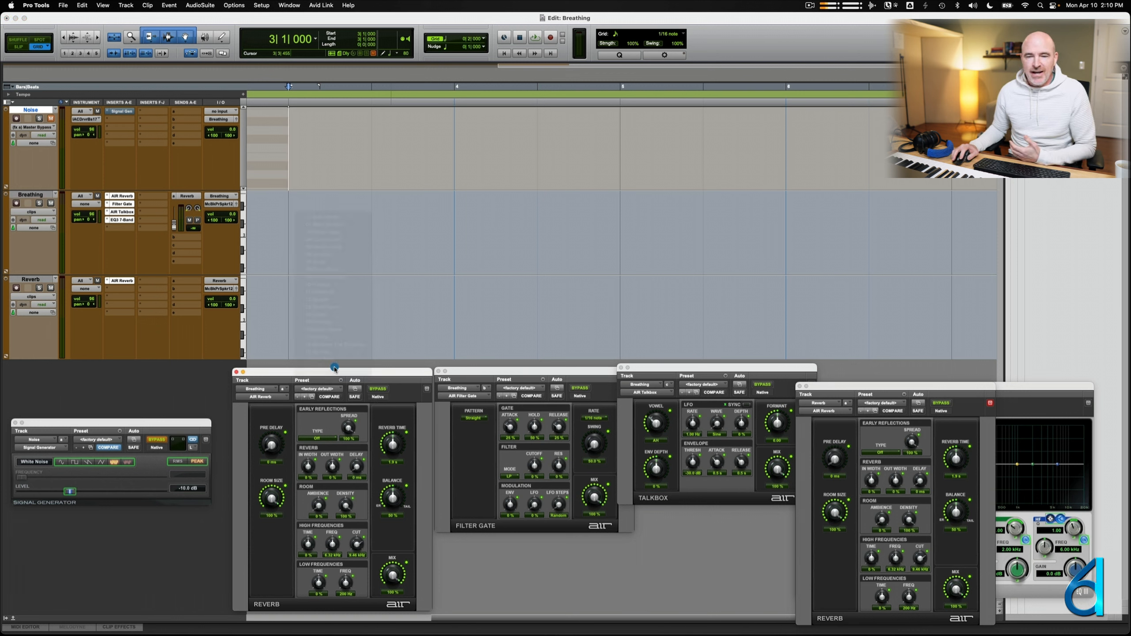
left_click(520, 387)
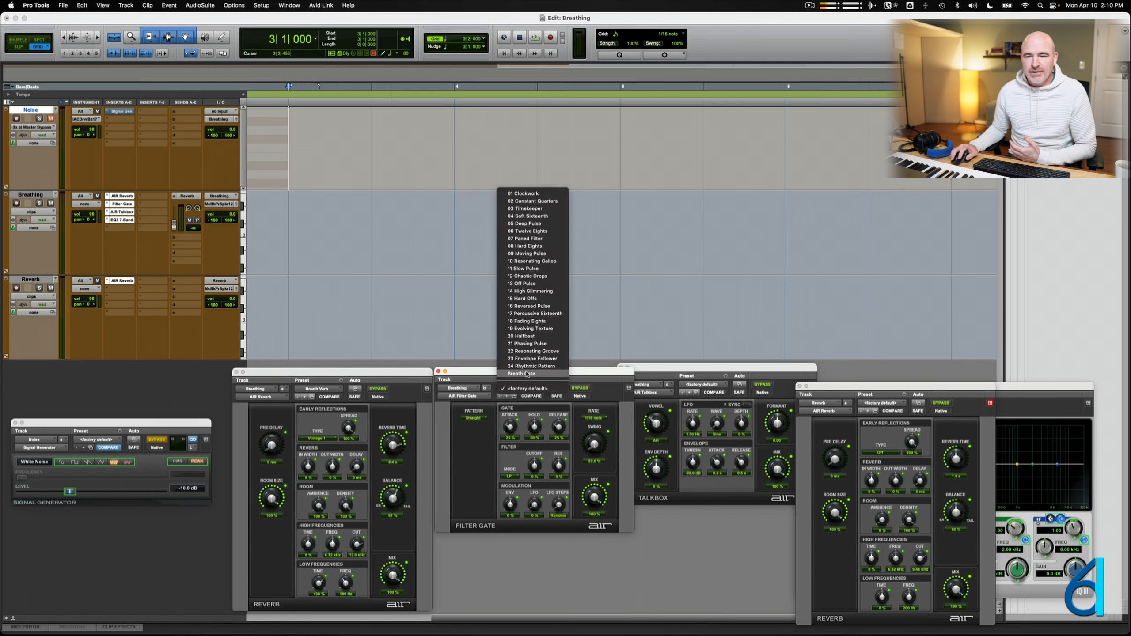
left_click(527, 374)
left_click(716, 368)
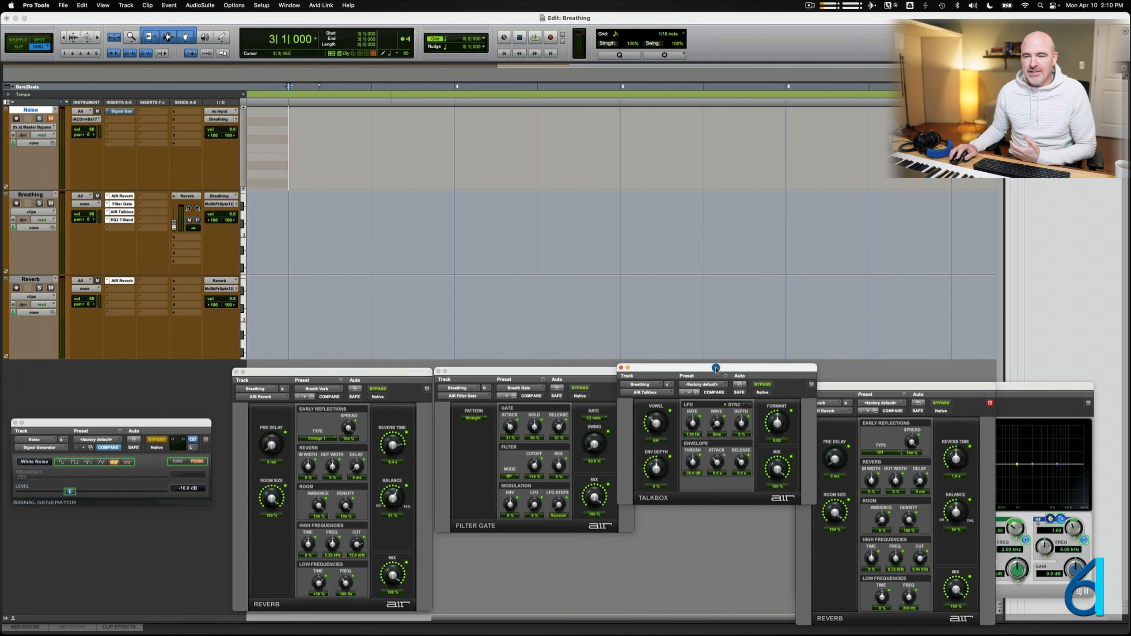
left_click(712, 386)
left_click(714, 378)
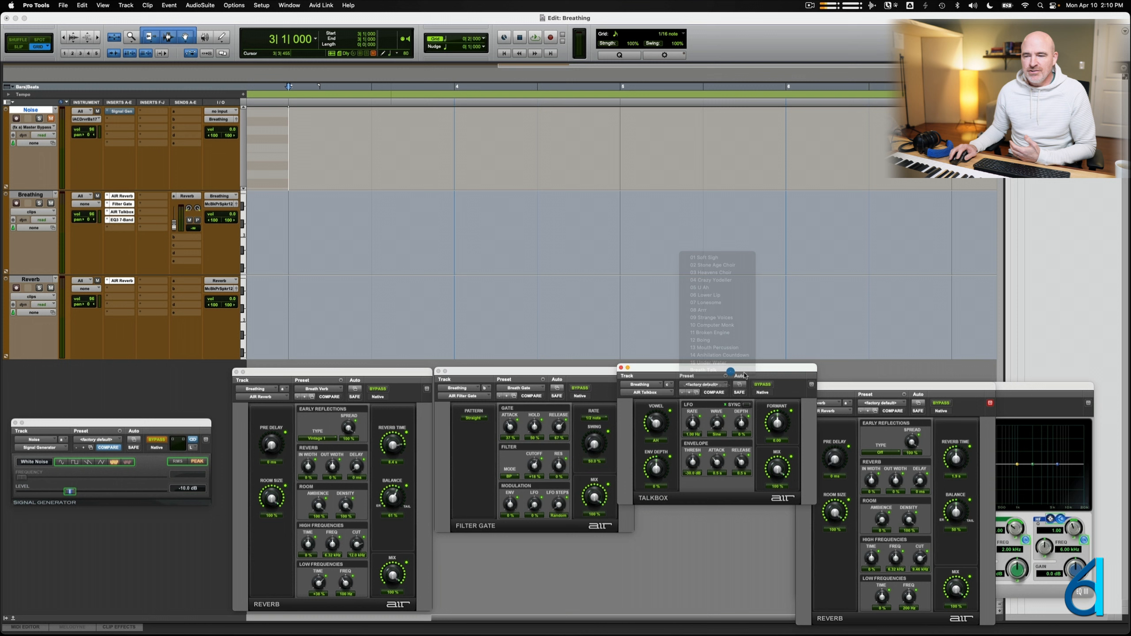
Load the Breath Verb preset into the Reverb track's AIR Reverb.
left_click(863, 389)
left_click(875, 403)
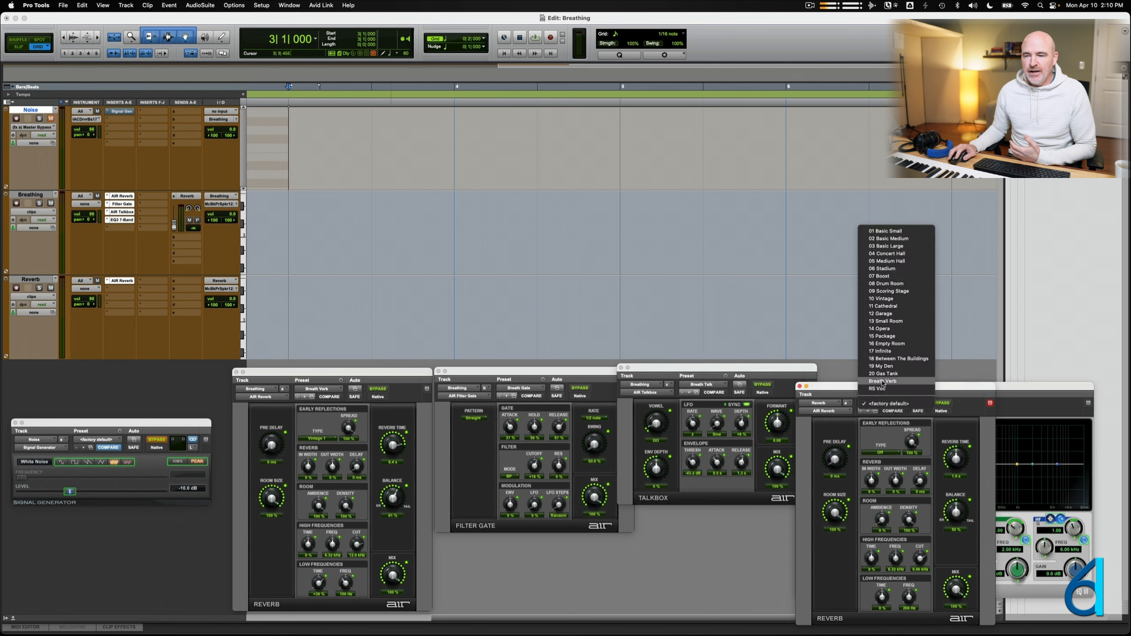
left_click(879, 388)
Move the EQ3 7-Band window clear of the other plug-ins and close the Reverb track's AIR Reverb window.
left_click_drag(878, 388, 794, 366)
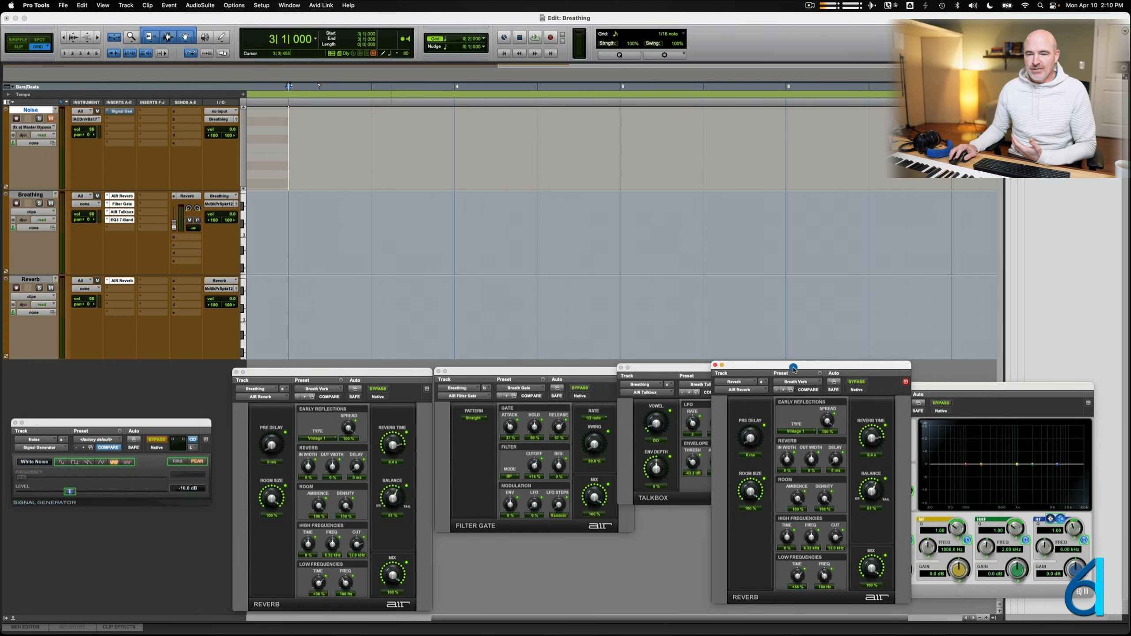
left_click_drag(956, 390, 985, 386)
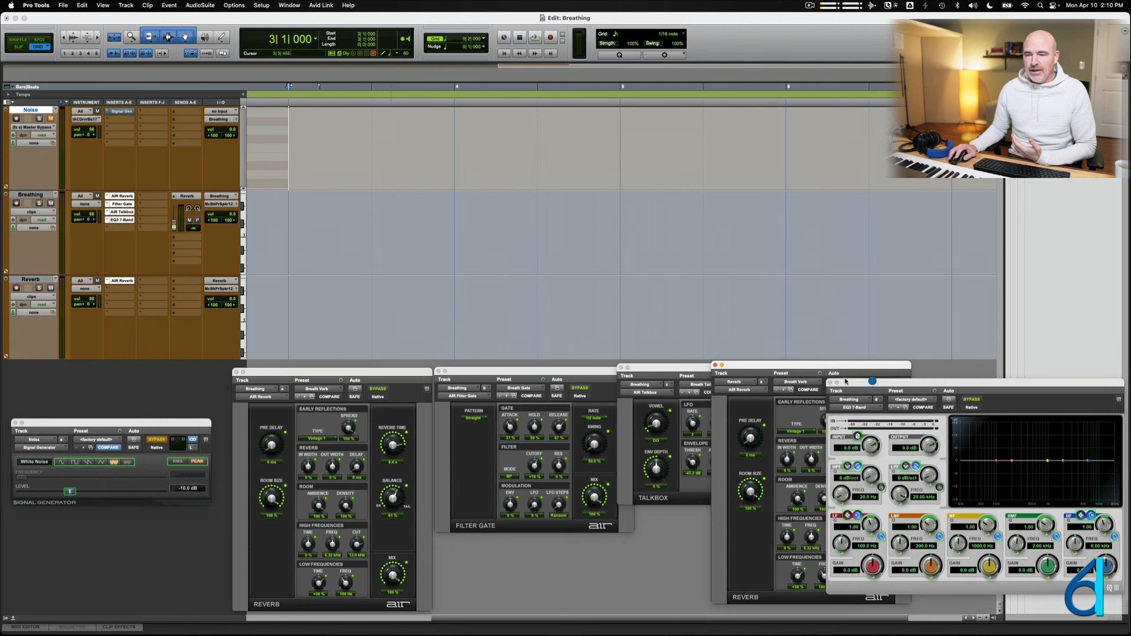
left_click(716, 365)
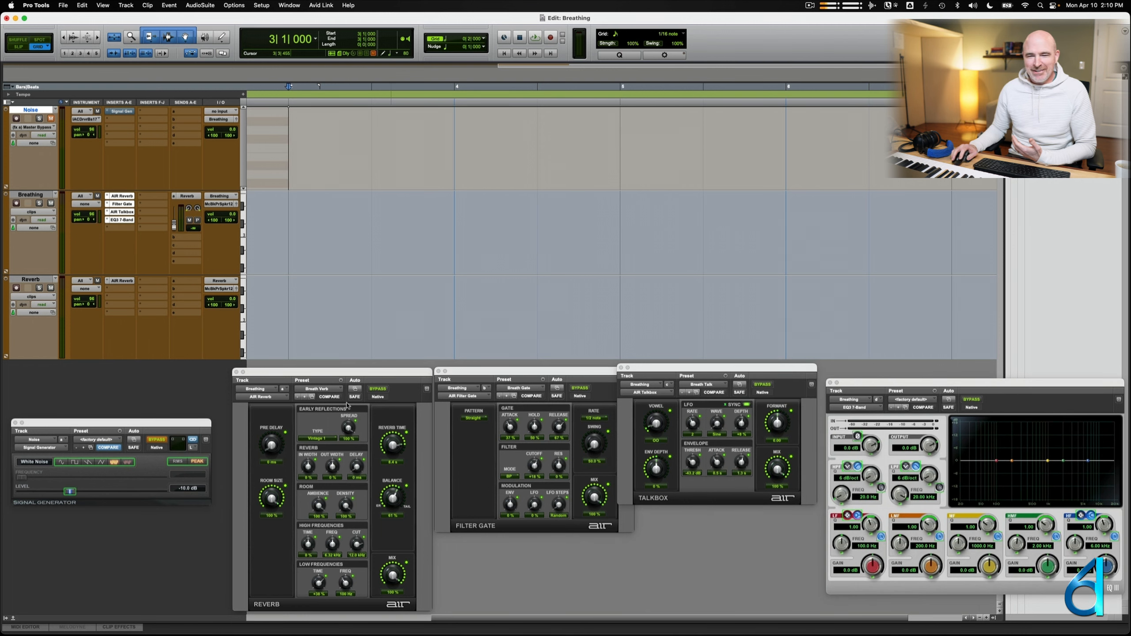
Load the RS Voc preset into the Reverb track's AIR Reverb and the Breath EQ preset into the Breathing track's EQ3 7-Band.
left_click(125, 281)
left_click(796, 382)
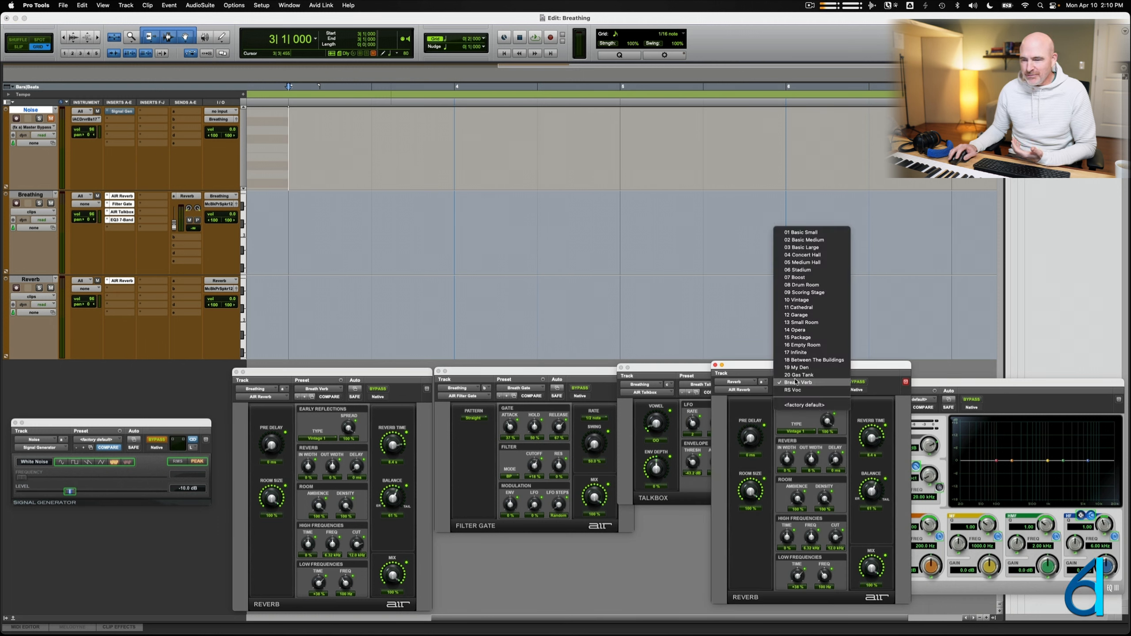
left_click(797, 390)
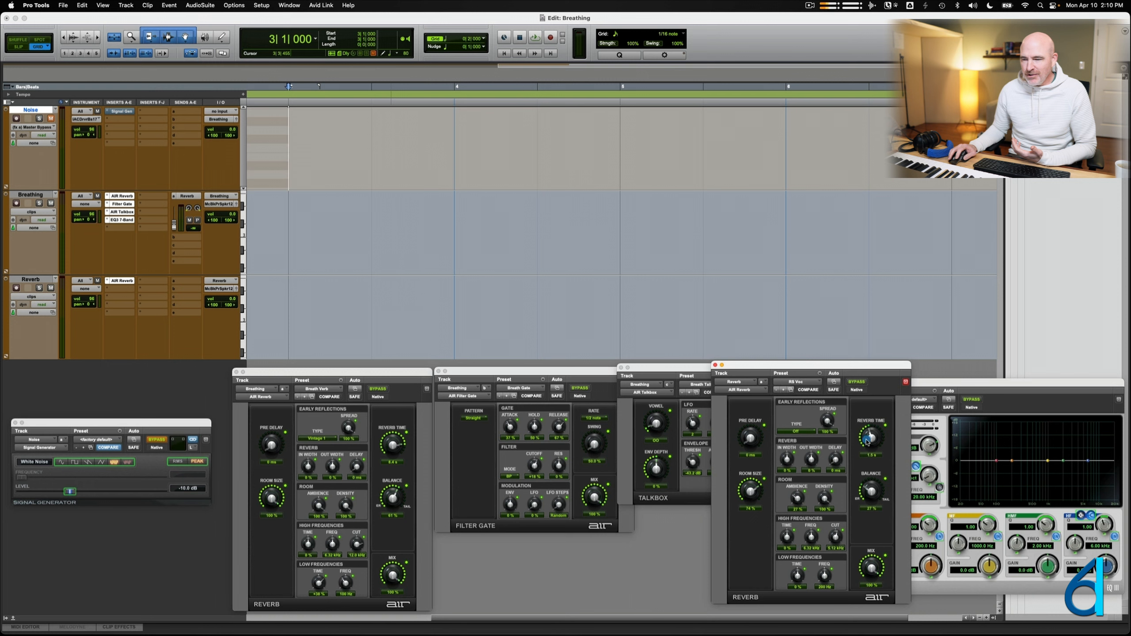
left_click(715, 365)
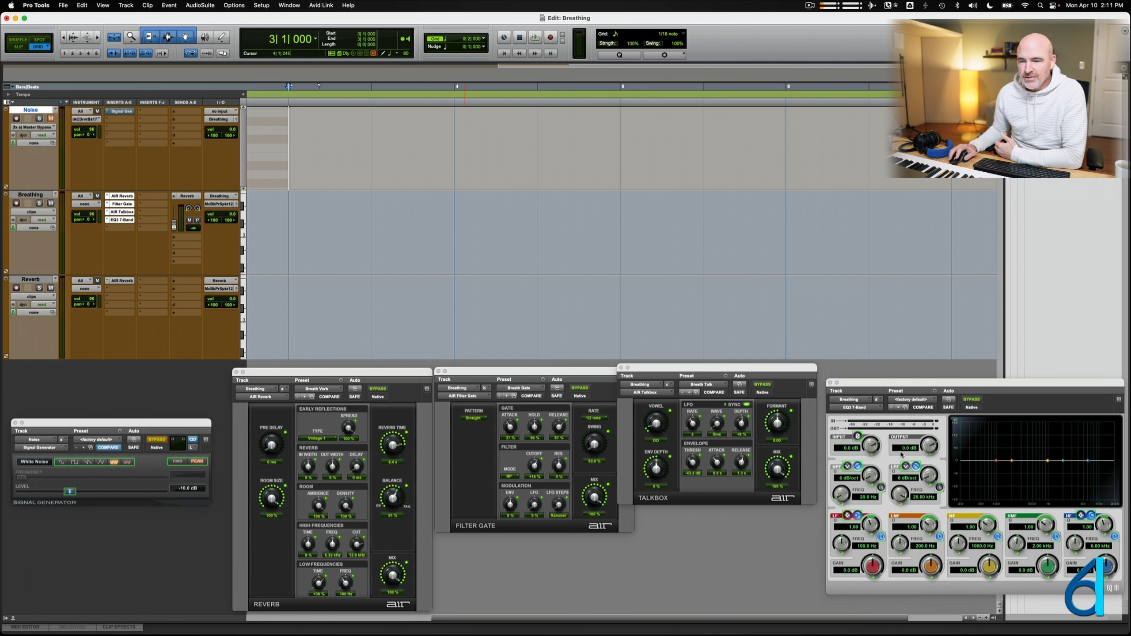
left_click(916, 400)
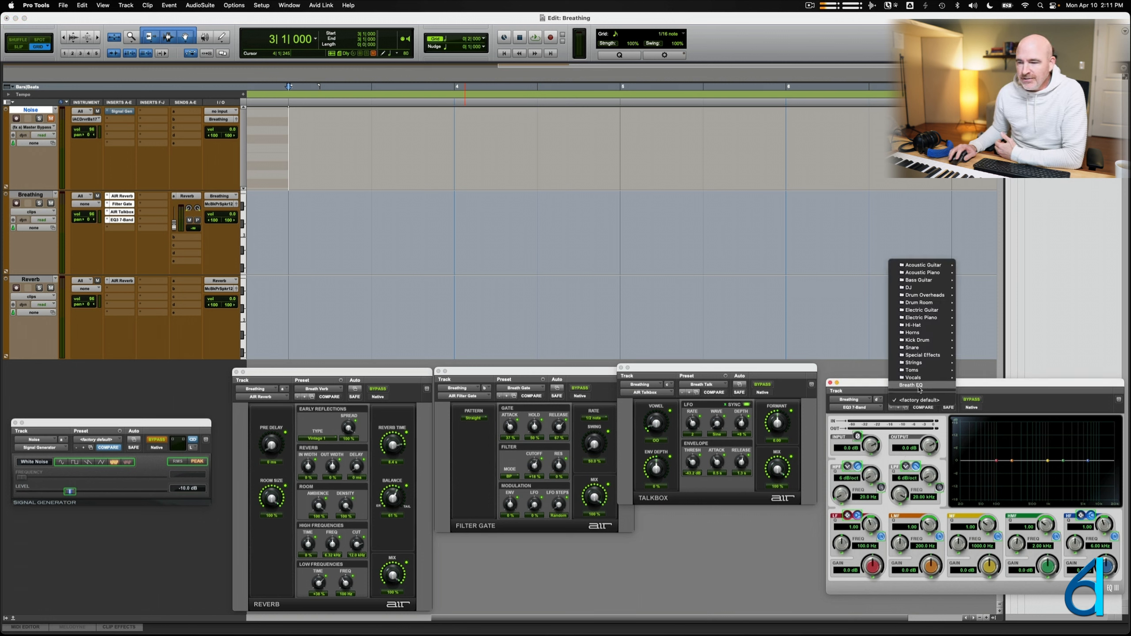
left_click(918, 387)
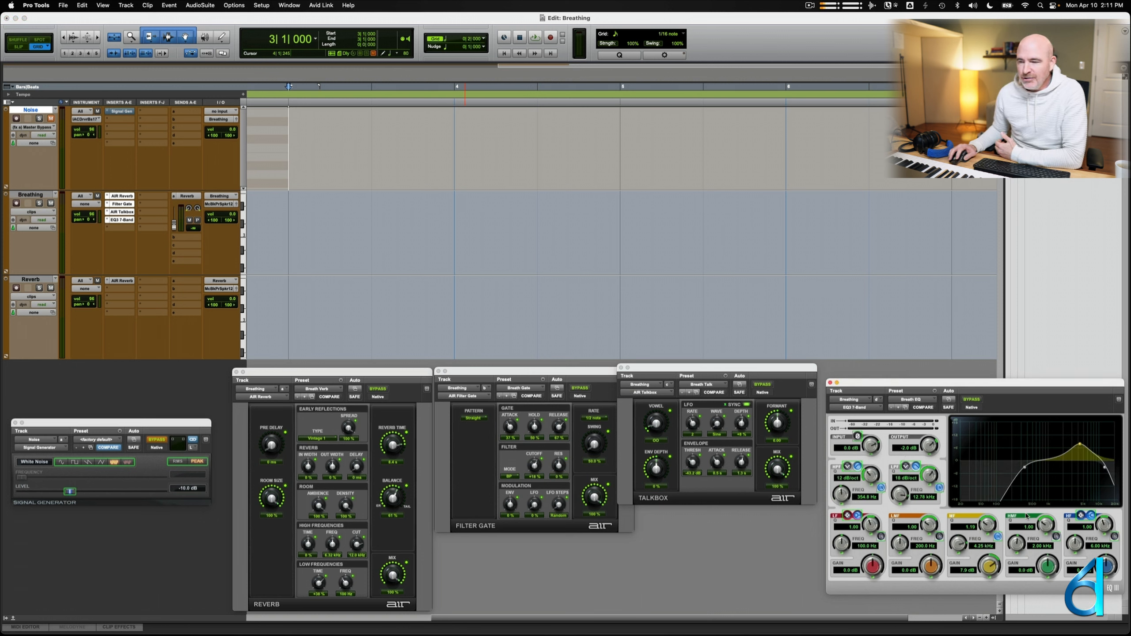
Reposition the Breathing track's AIR Reverb, Filter Gate, Talkbox and EQ3 7-Band windows side by side in a tidier row.
left_click(383, 372)
left_click_drag(383, 372, 378, 368)
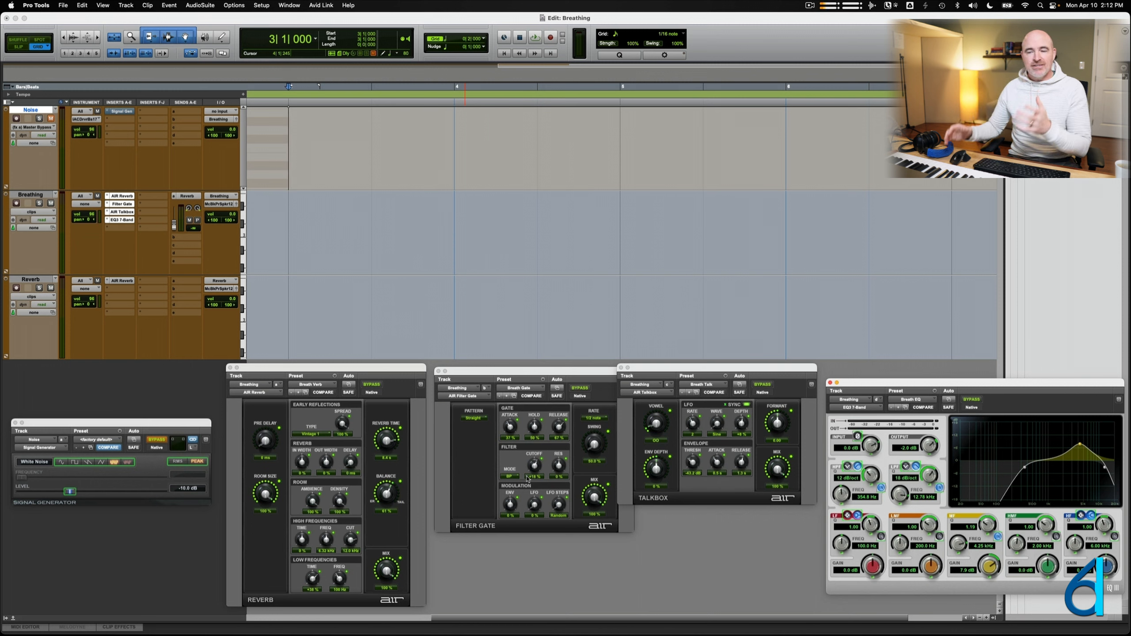
left_click_drag(956, 386, 949, 384)
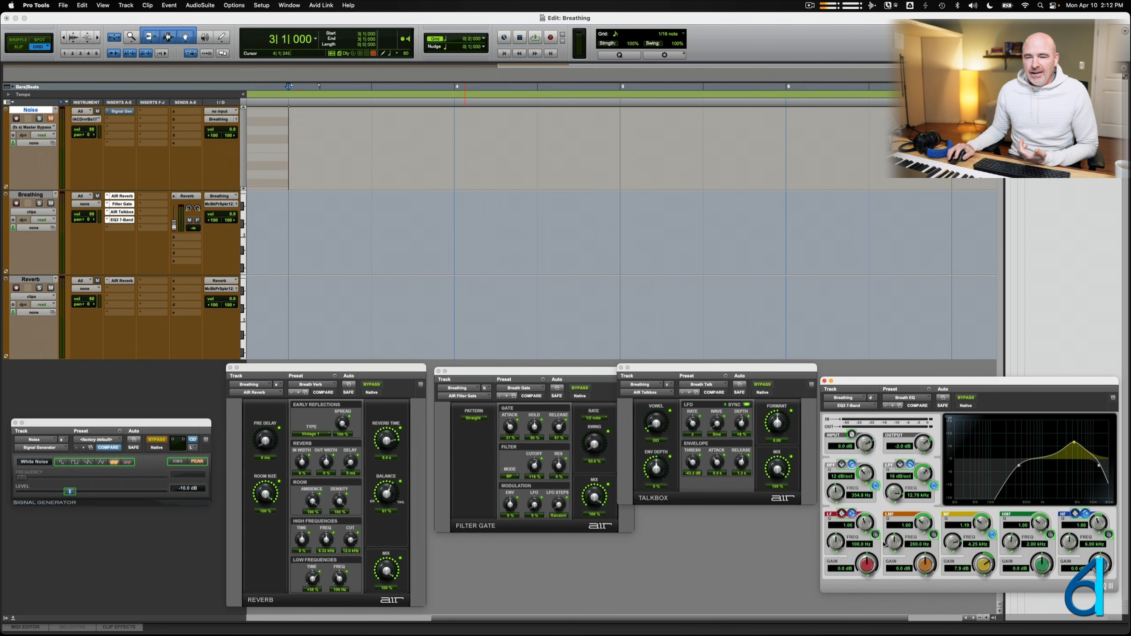
left_click(478, 448)
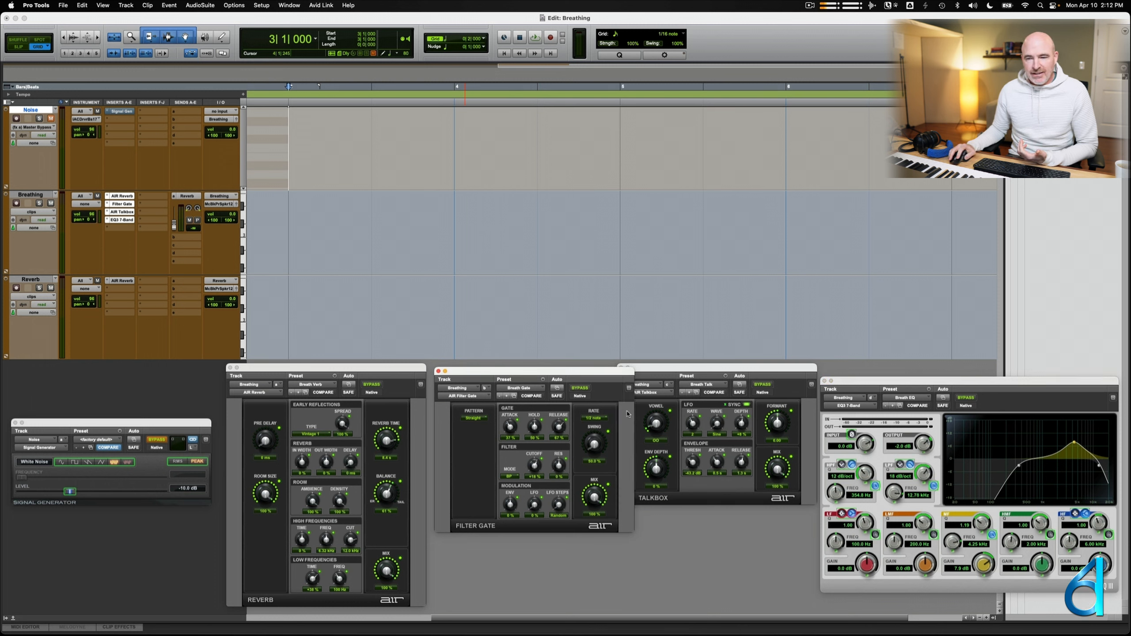
left_click_drag(596, 372, 588, 370)
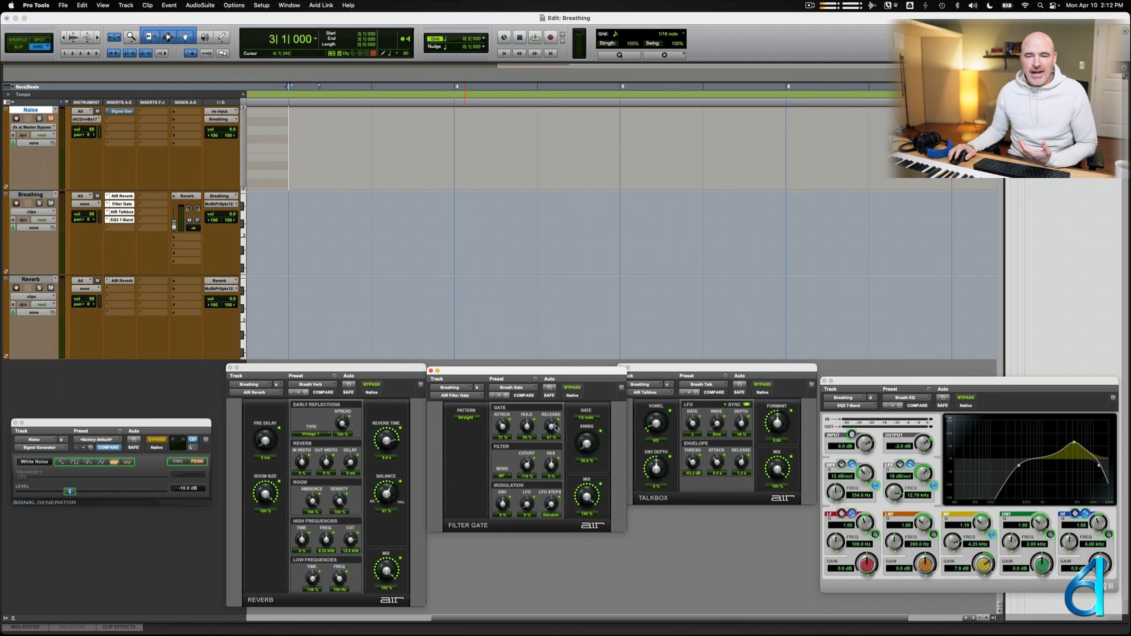
left_click(717, 367)
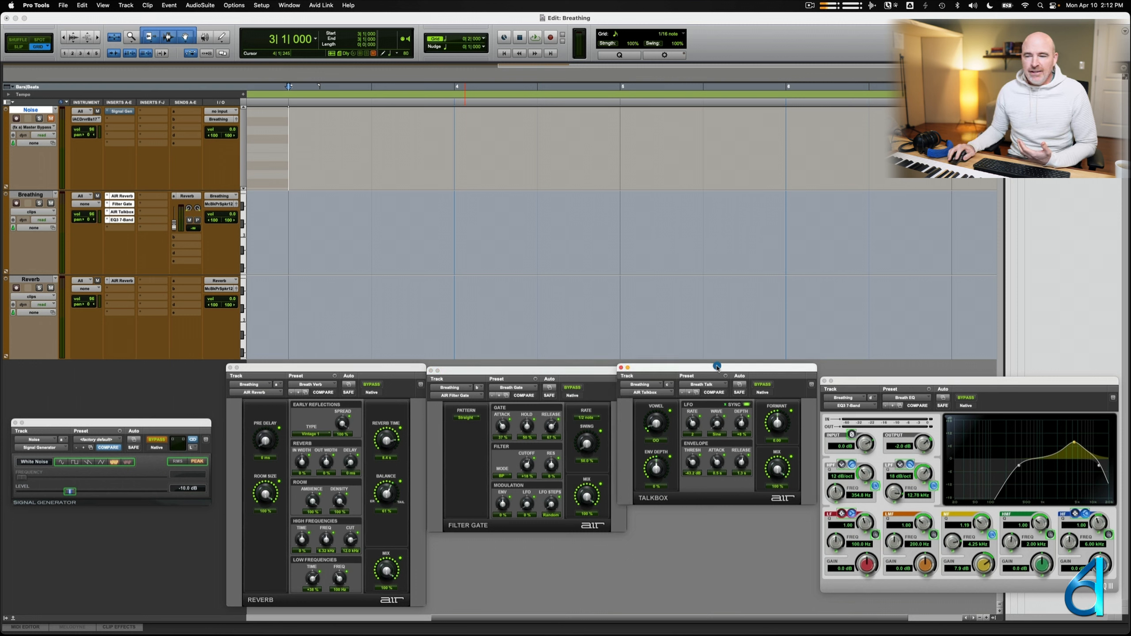
left_click_drag(717, 366, 727, 368)
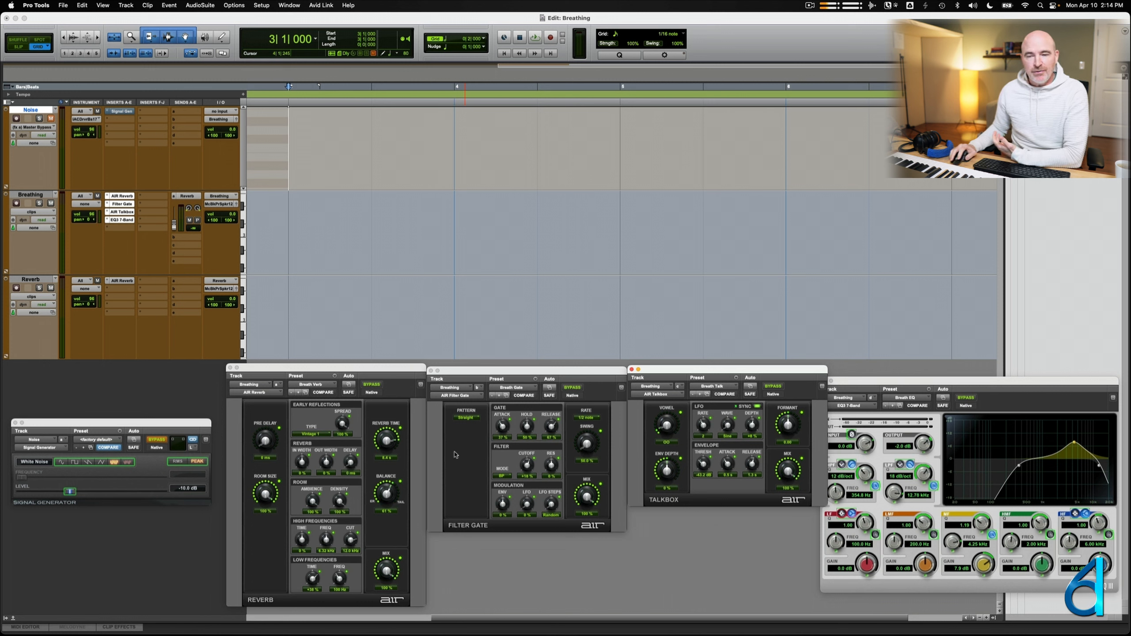
left_click_drag(910, 381, 897, 372)
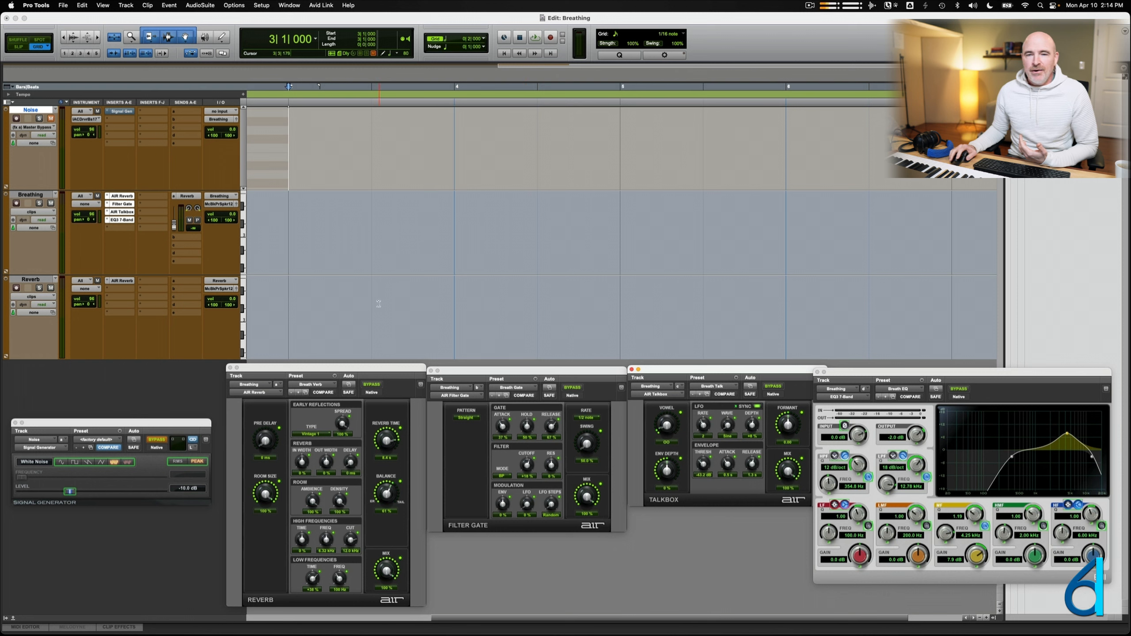
Return the Noise track to its Master Bypass automation view and set the grid to a sixteenth note (0|0|240).
scroll(481, 261, "left", 5)
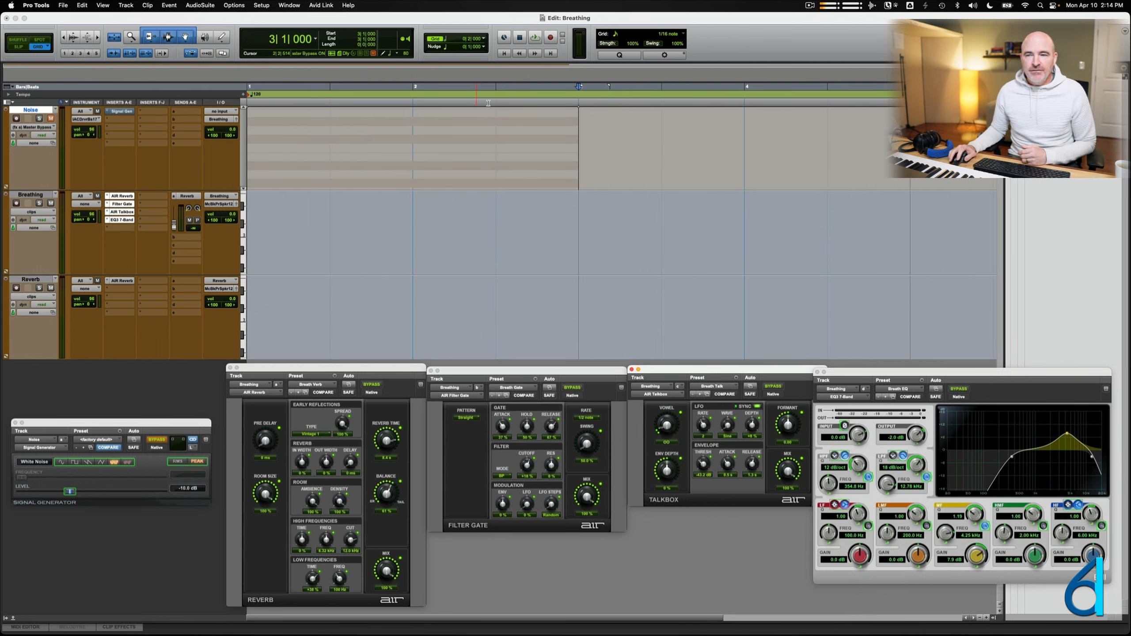
left_click(52, 110, "ctrl+super")
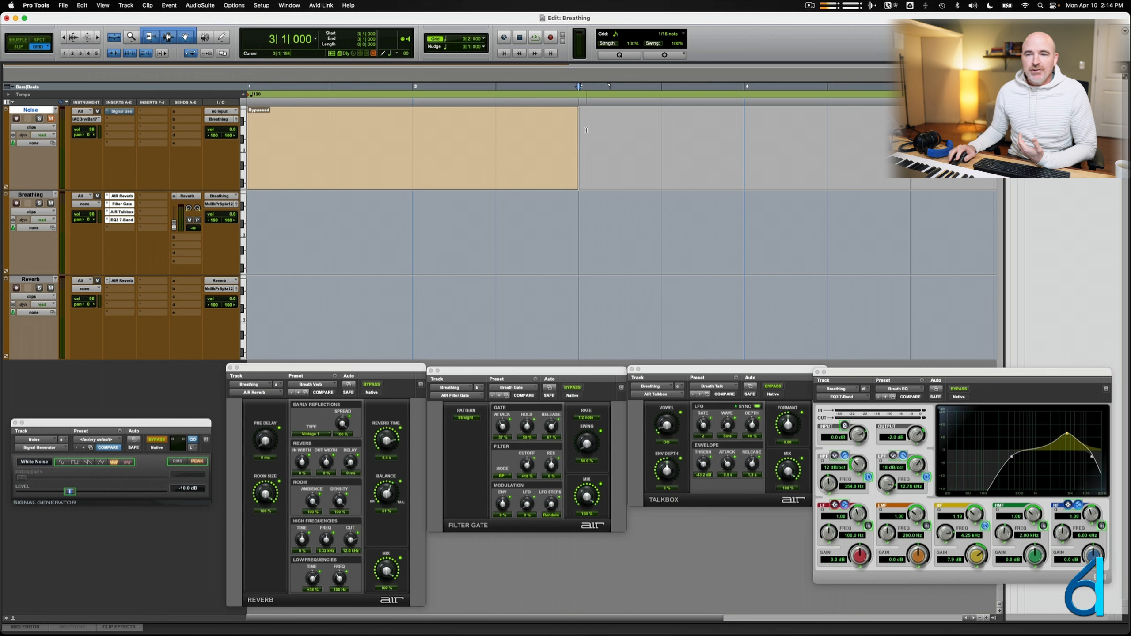
left_click(157, 439, "ctrl+super")
key("shift+minus")
key("shift+minus")
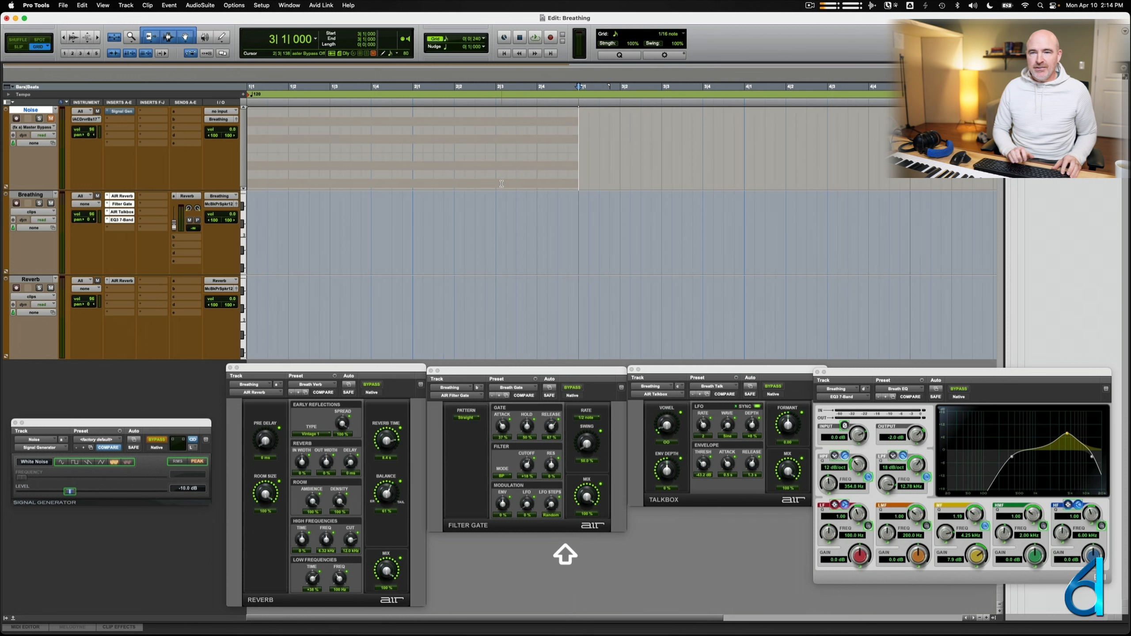
key("shift+minus")
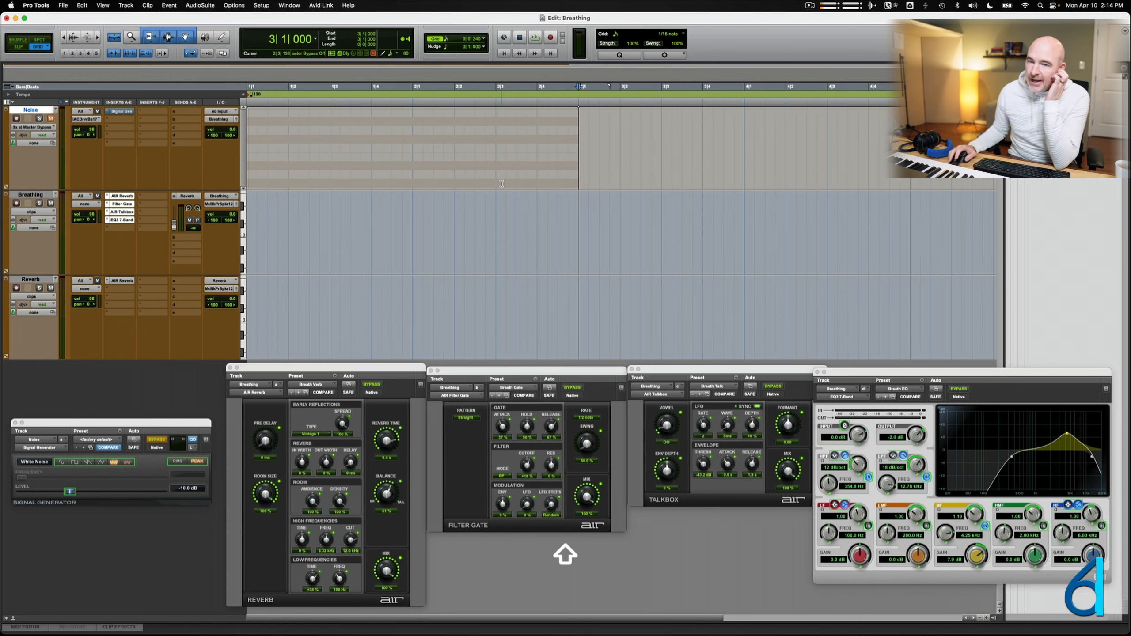
Unbypass the Signal Generator for the sixteenth note starting at 3|1|000 in the Noise track's Master Bypass automation.
left_click(590, 136)
left_click_drag(590, 136, 579, 137)
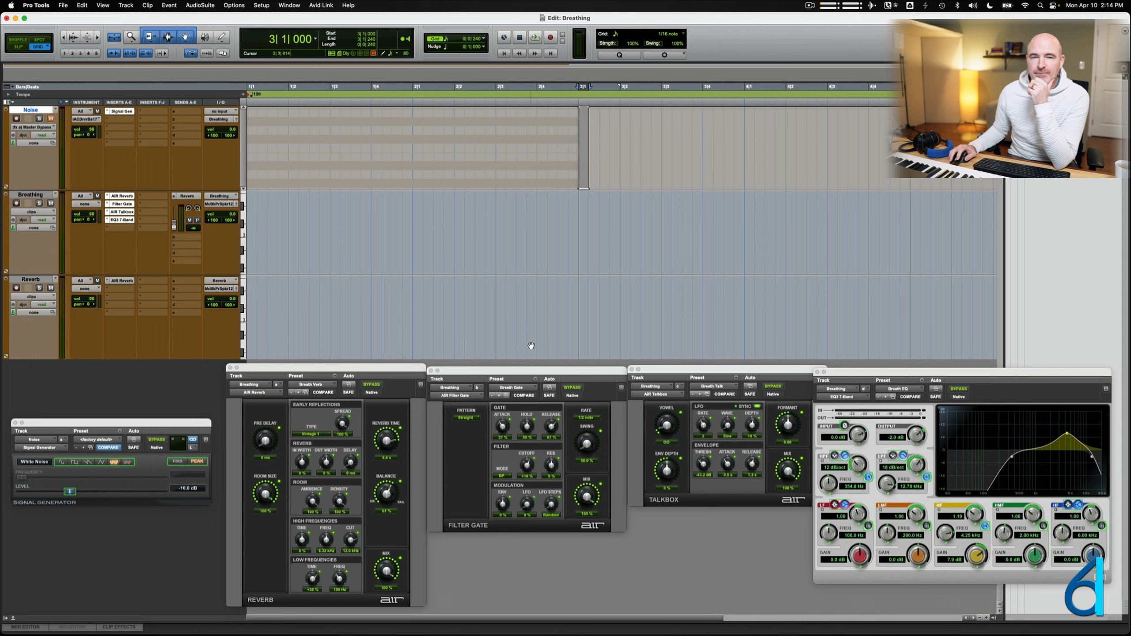
left_click(580, 136)
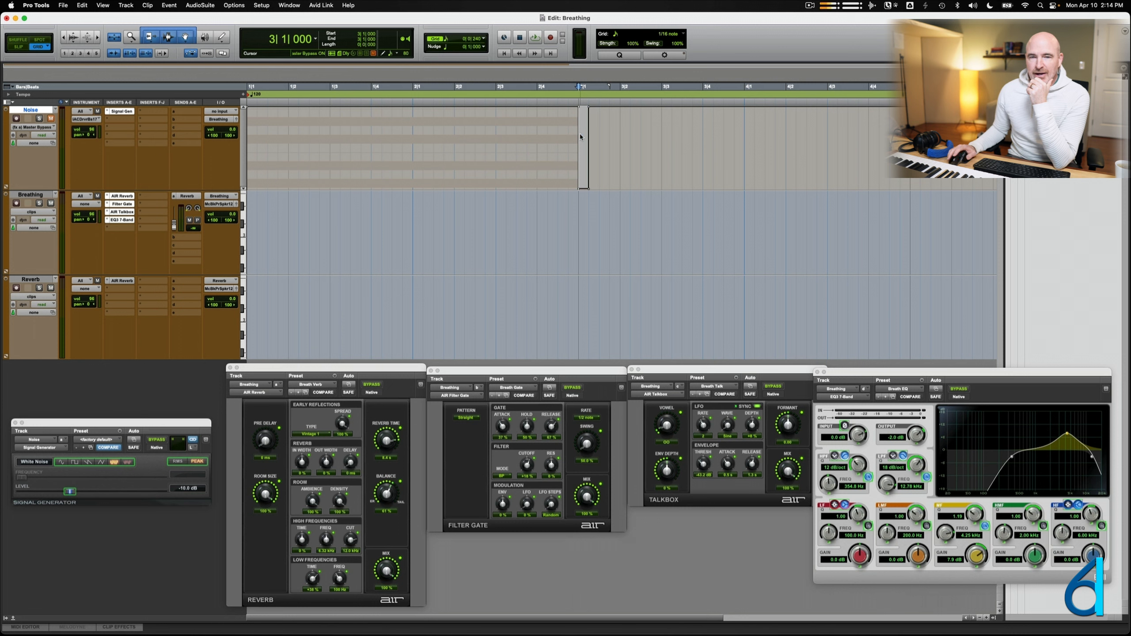
Unmute the Noise track and audition the breath with the Breathing track's Talkbox bypassed and re-enabled.
left_click(51, 119)
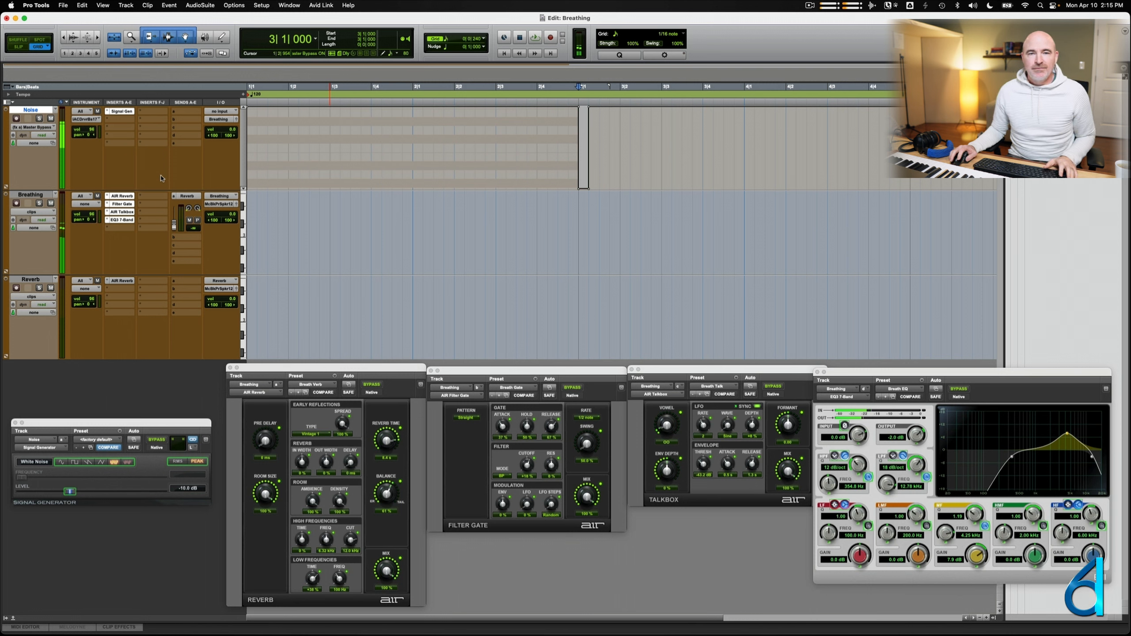
left_click(51, 119)
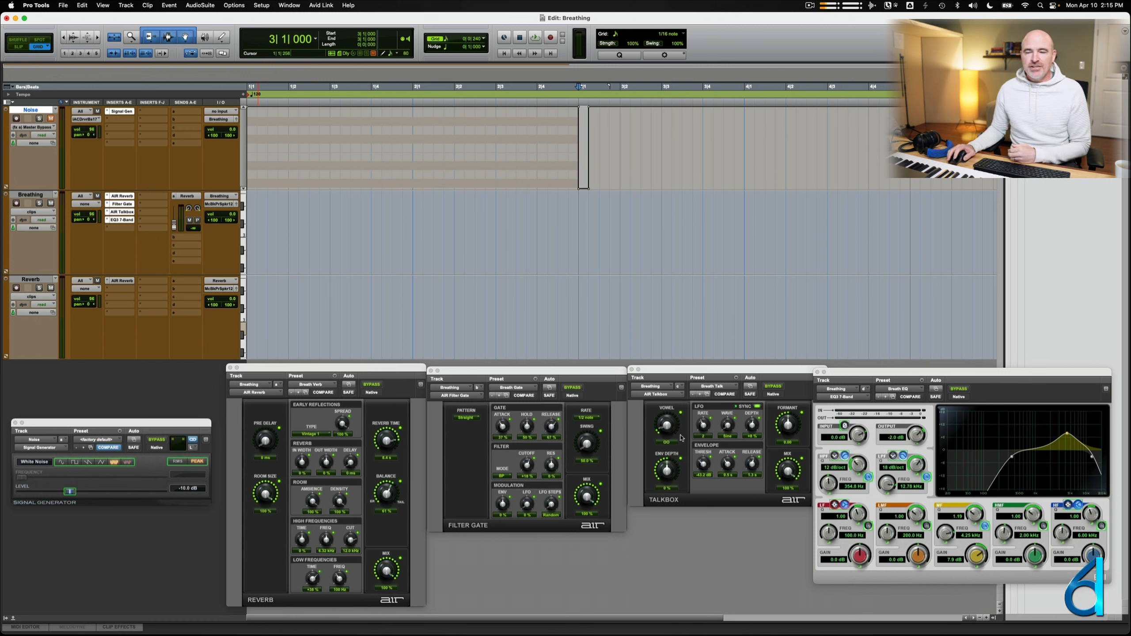
left_click(769, 386)
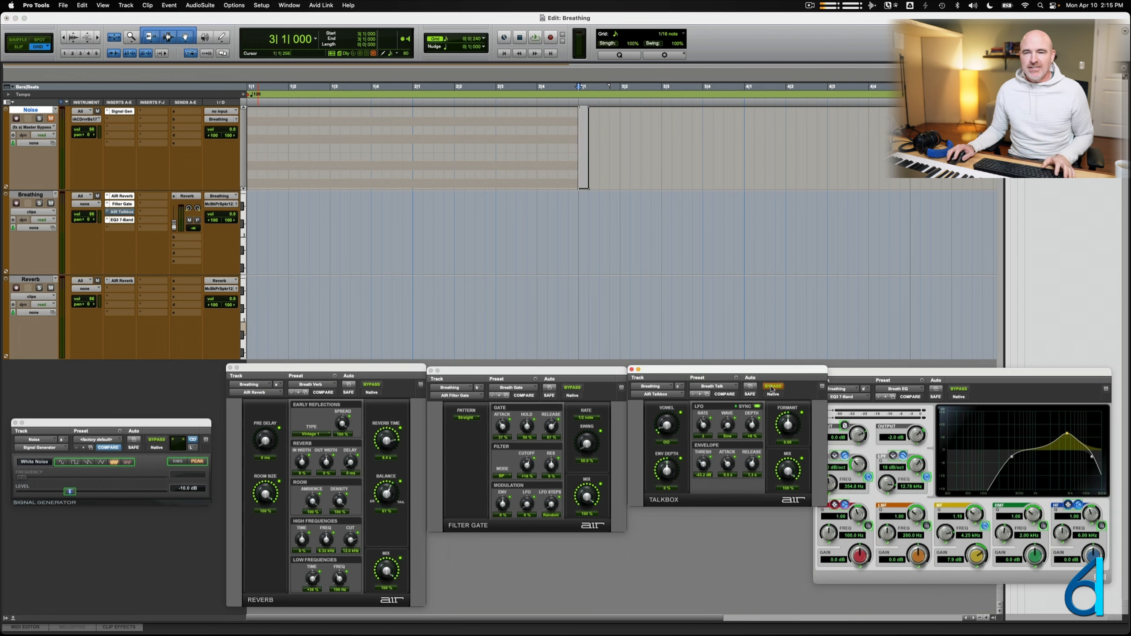
key("space")
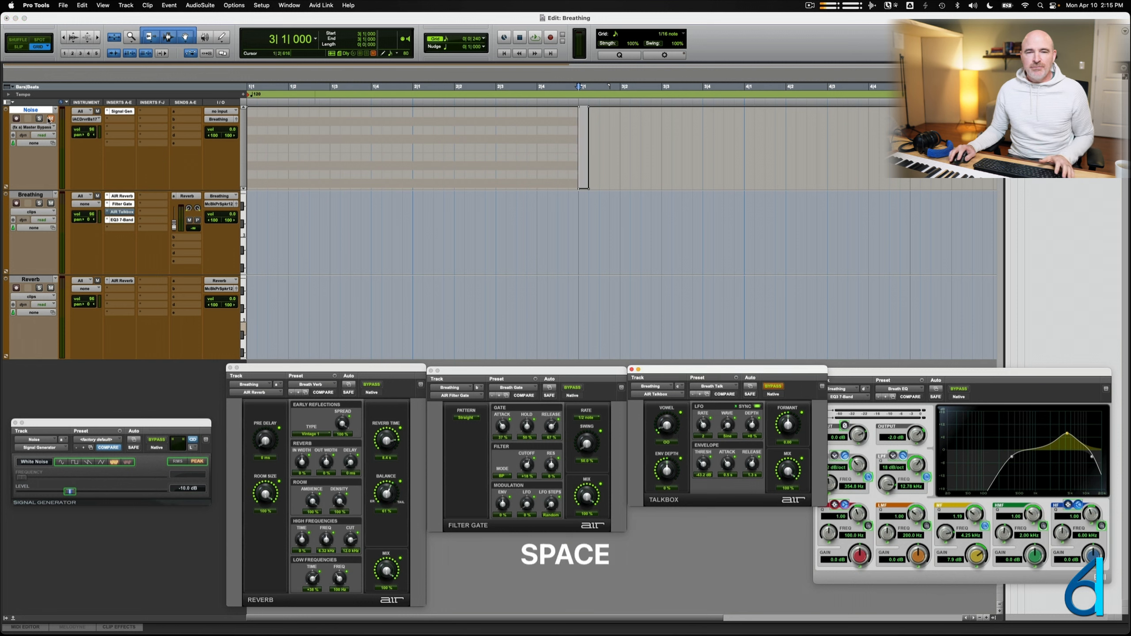
left_click(49, 118)
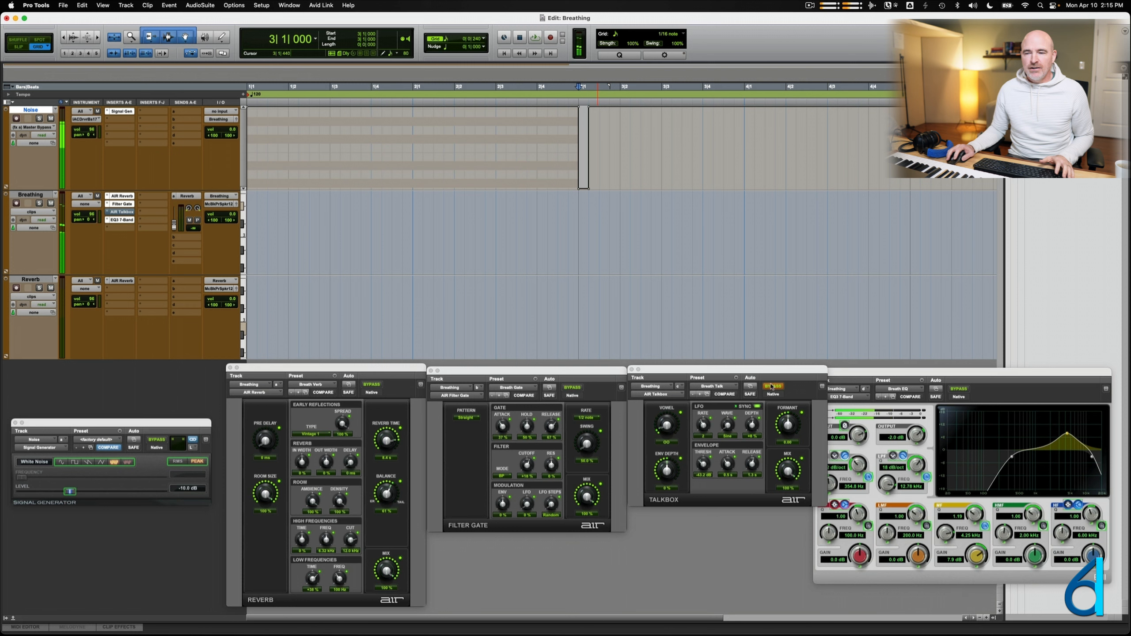
left_click(772, 386)
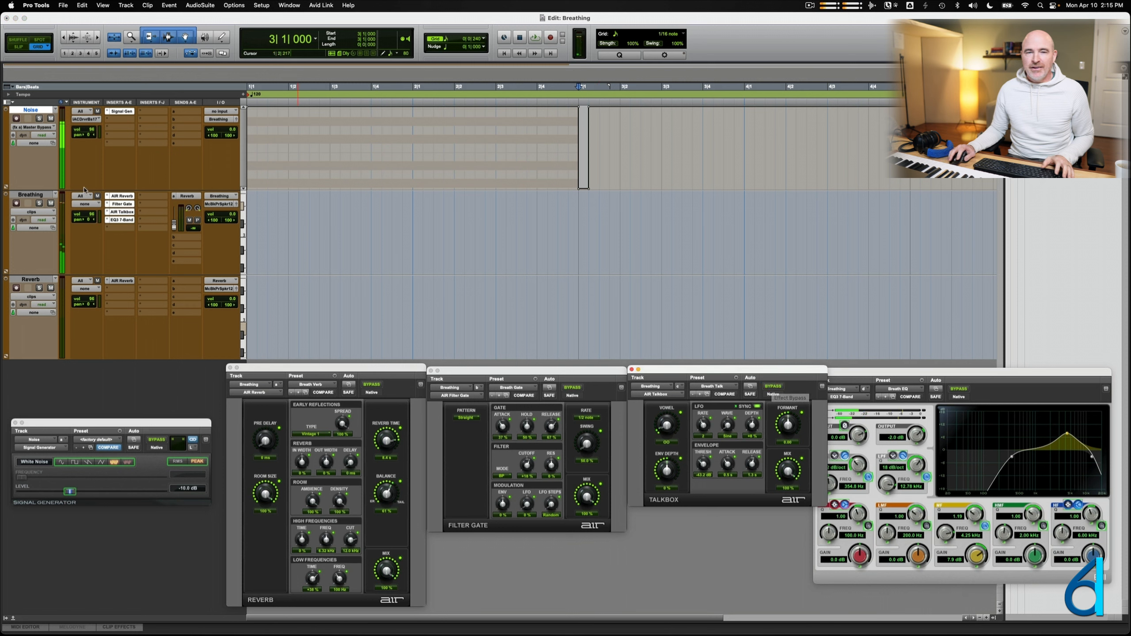
Duplicate the Noise track's two-beat bypass automation pattern, from 3|1|000 to 3|3|000, three times.
left_click(299, 165)
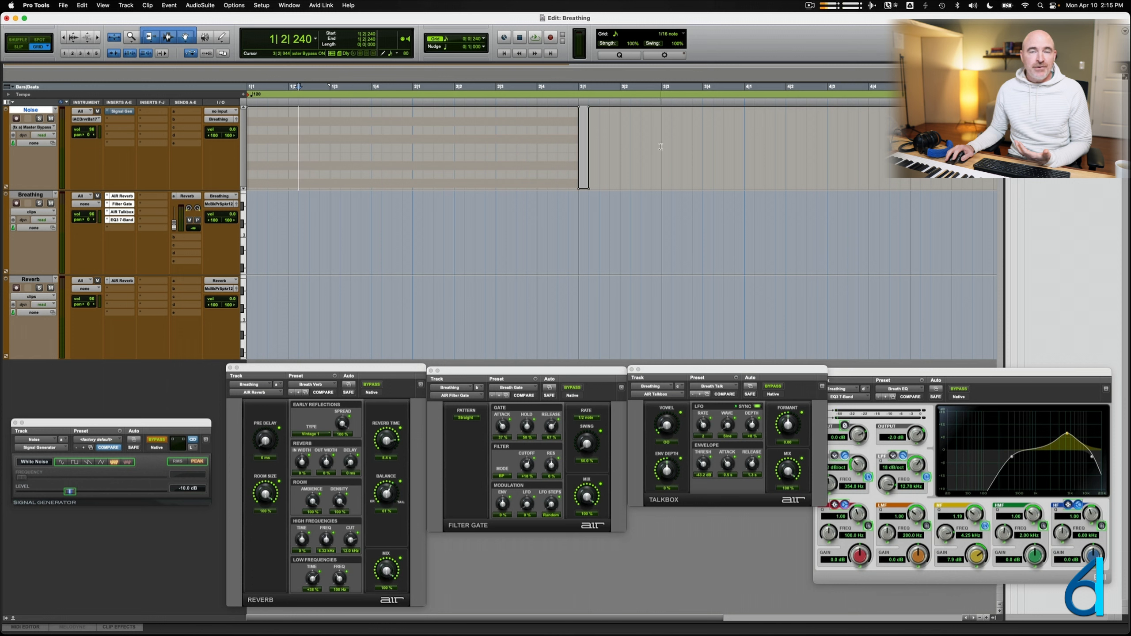
left_click_drag(661, 146, 579, 164)
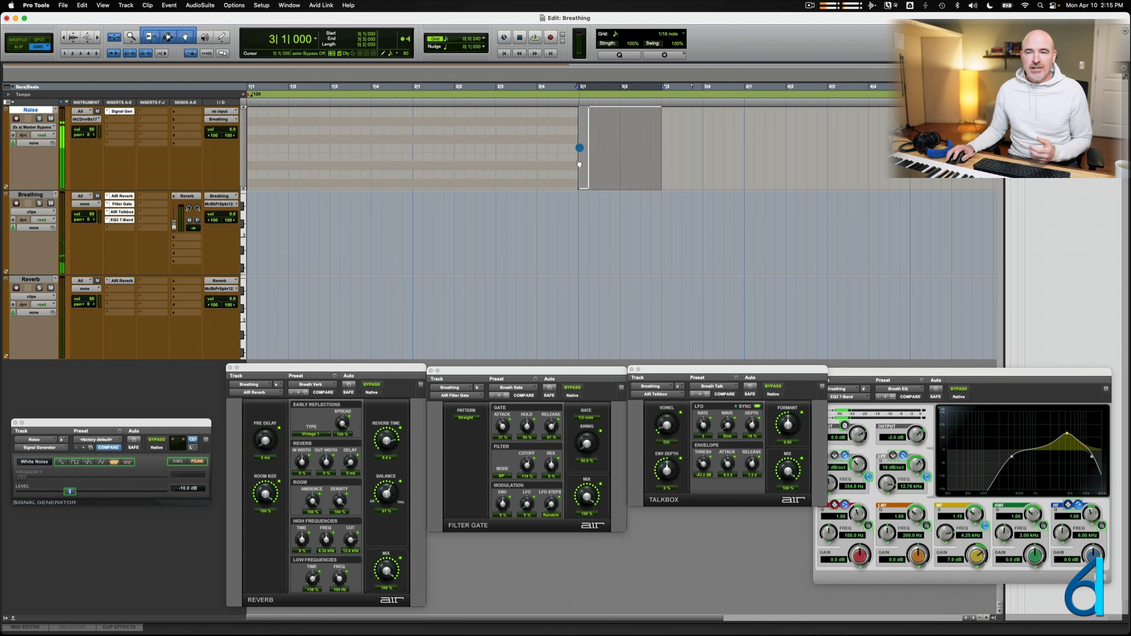
key("super+d")
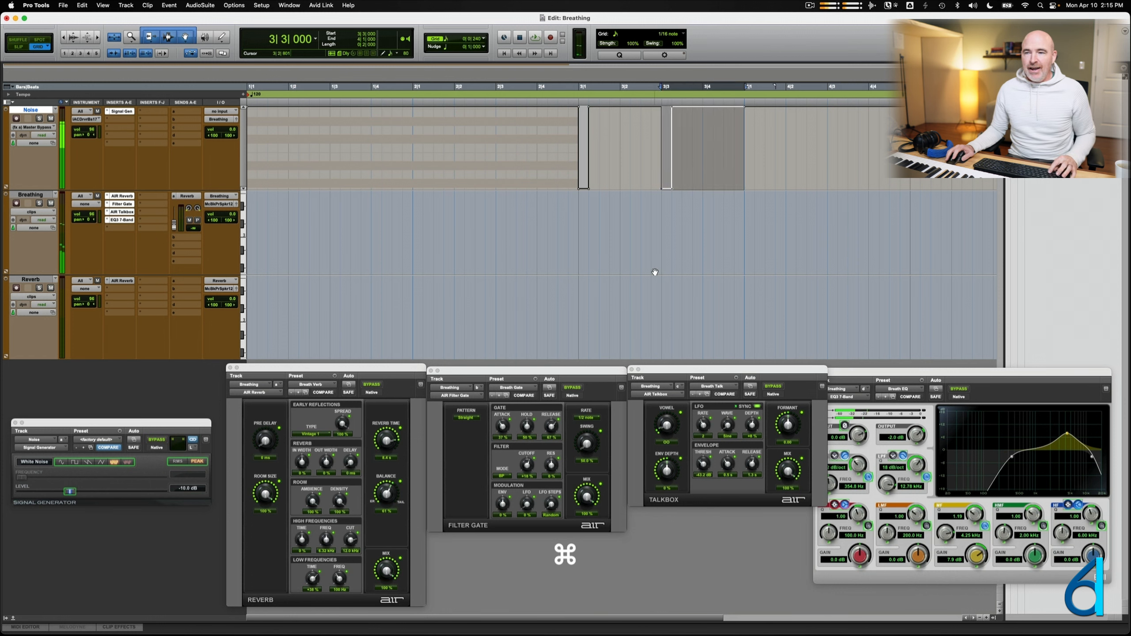
key("super+d")
key("super+d")
left_click(492, 136)
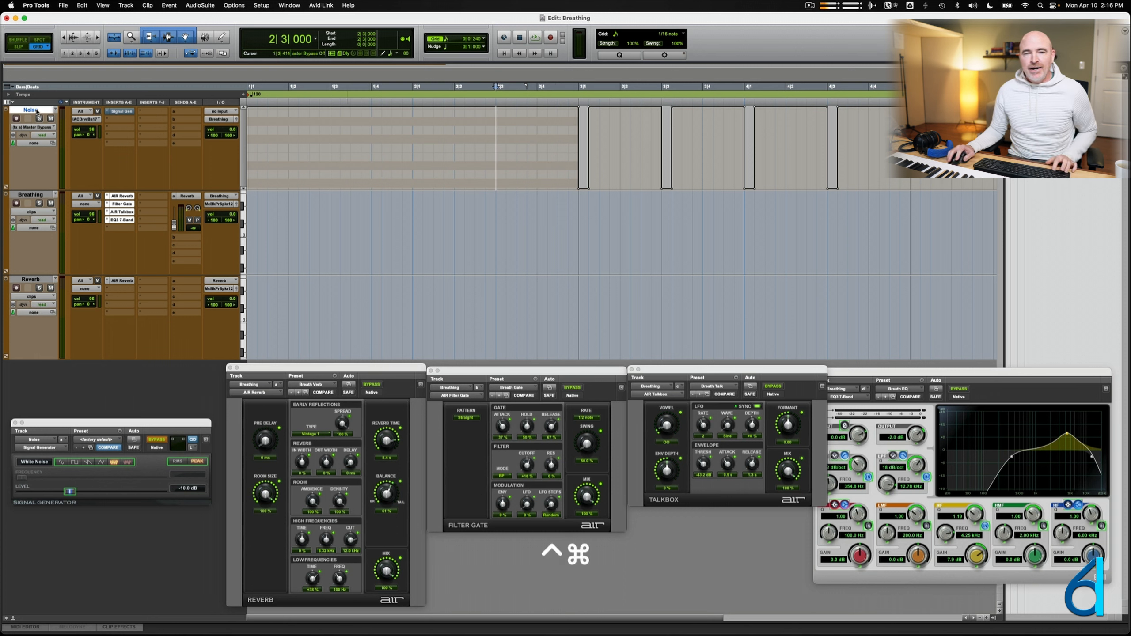
Show clips on the Noise track and consolidate the range from 3|1|000 to 5|1|000 into one clip.
left_click(157, 440, "ctrl+super")
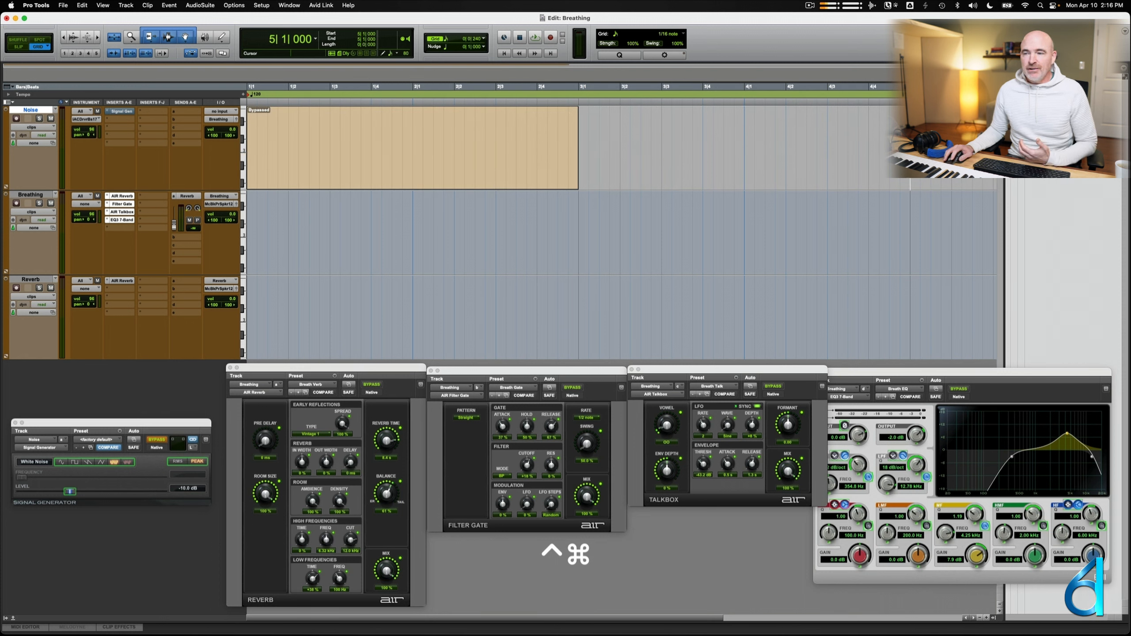
left_click_drag(910, 131, 577, 129)
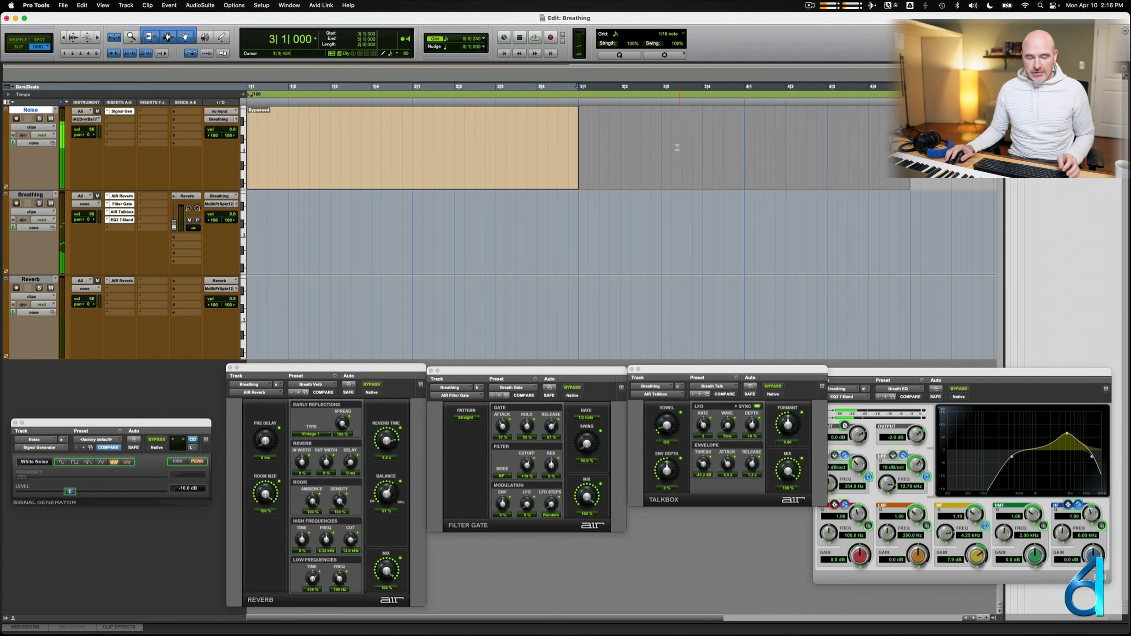
key("alt+shift+3")
Rename the consolidated Noise clip at bar 3 as Unbypassed and deselect it.
right_click(670, 176)
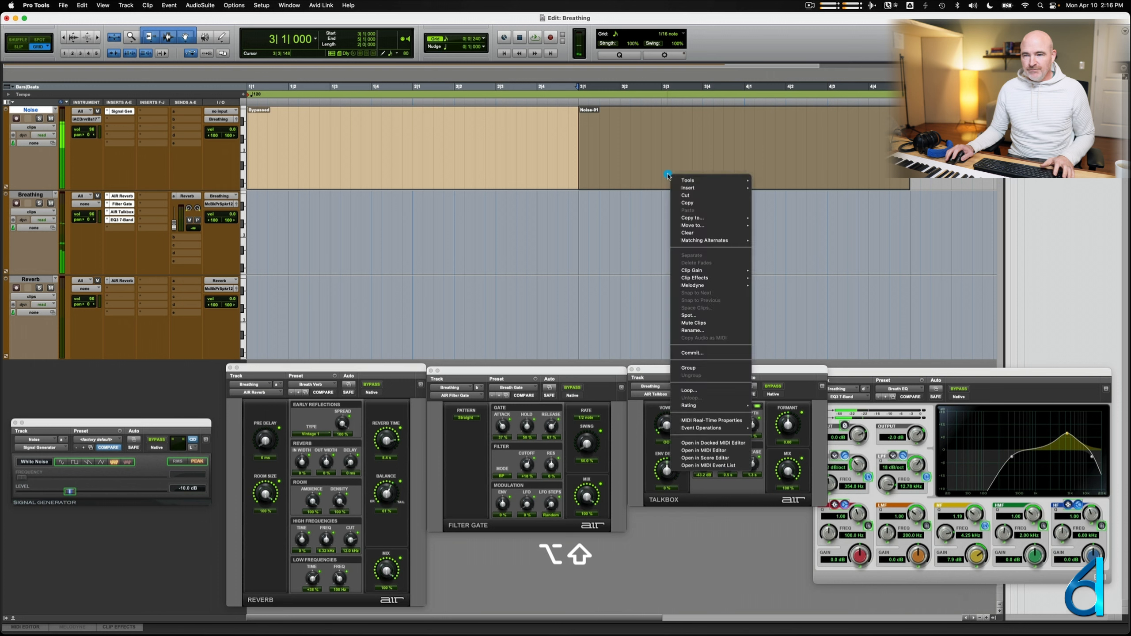
left_click(693, 330)
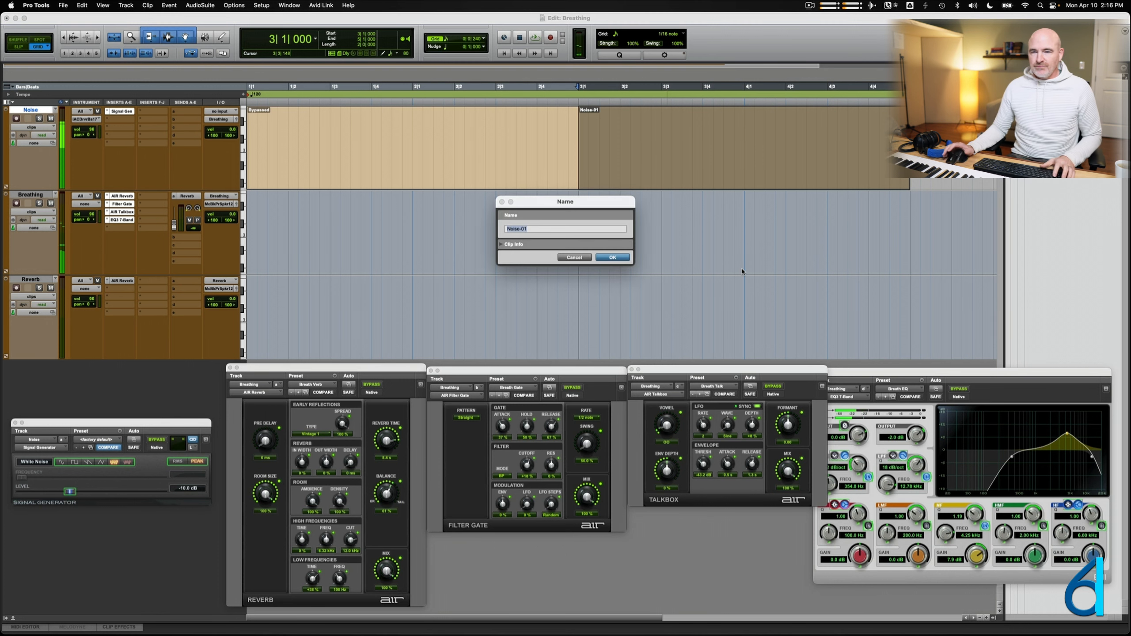
type("Unbypassed")
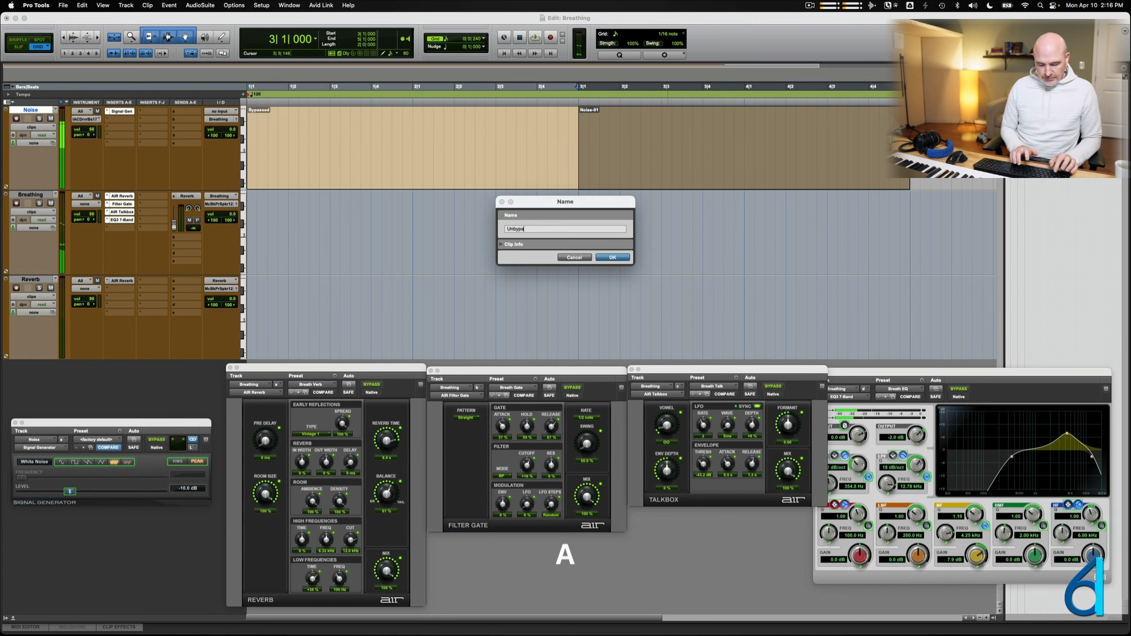
key("Return")
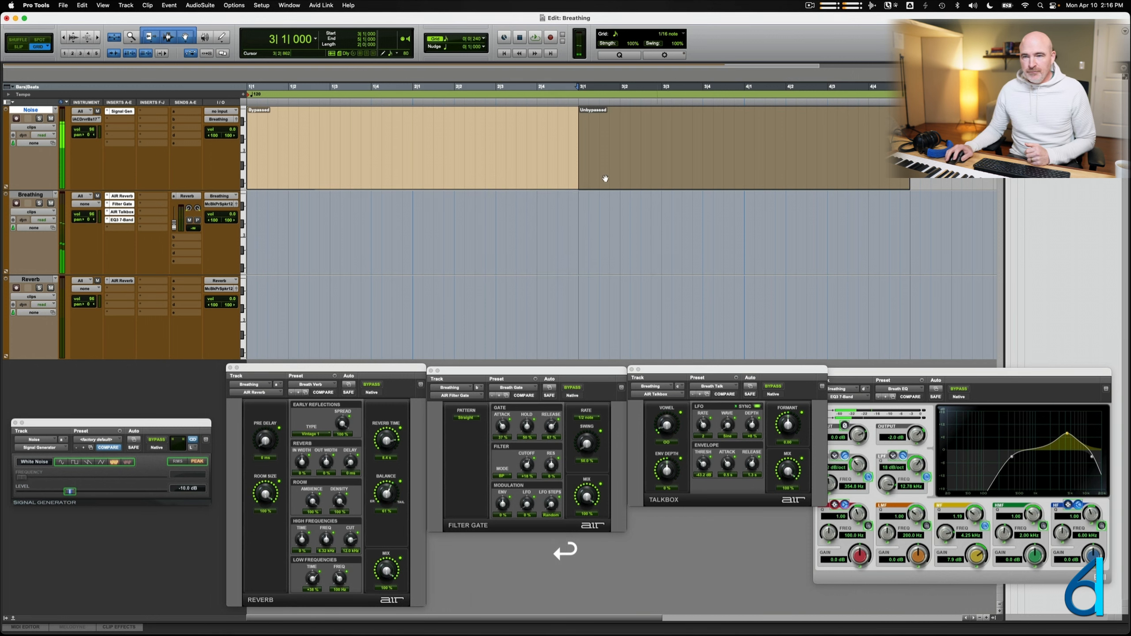
left_click(482, 131)
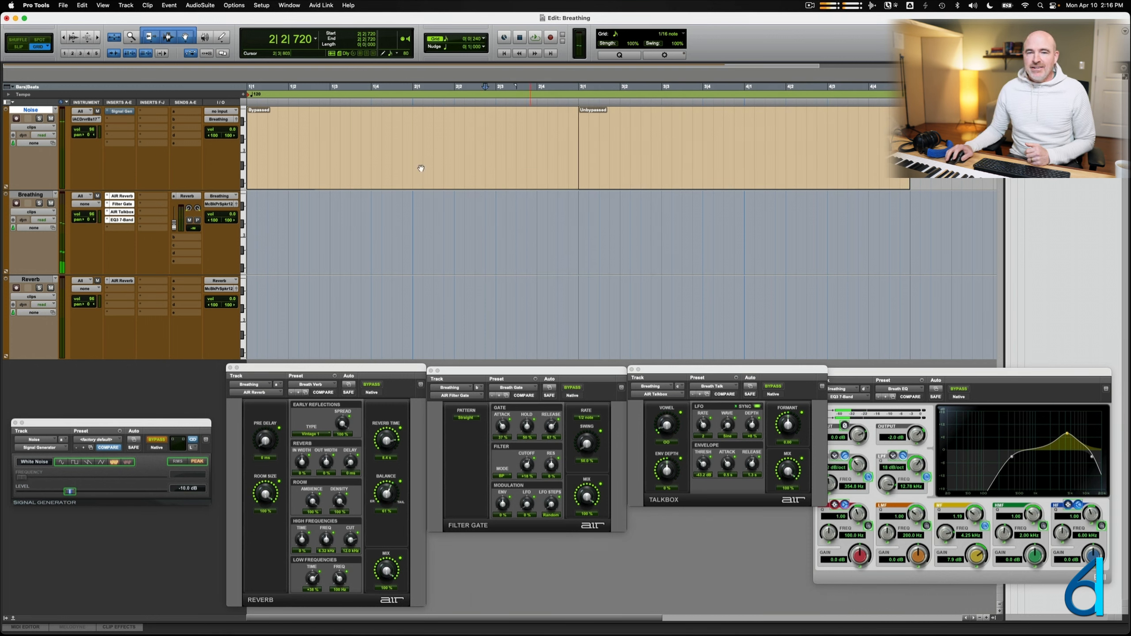
Color the Unbypassed clip on the Noise track light green, deselect it and close the Color Palette.
double_click(5, 150)
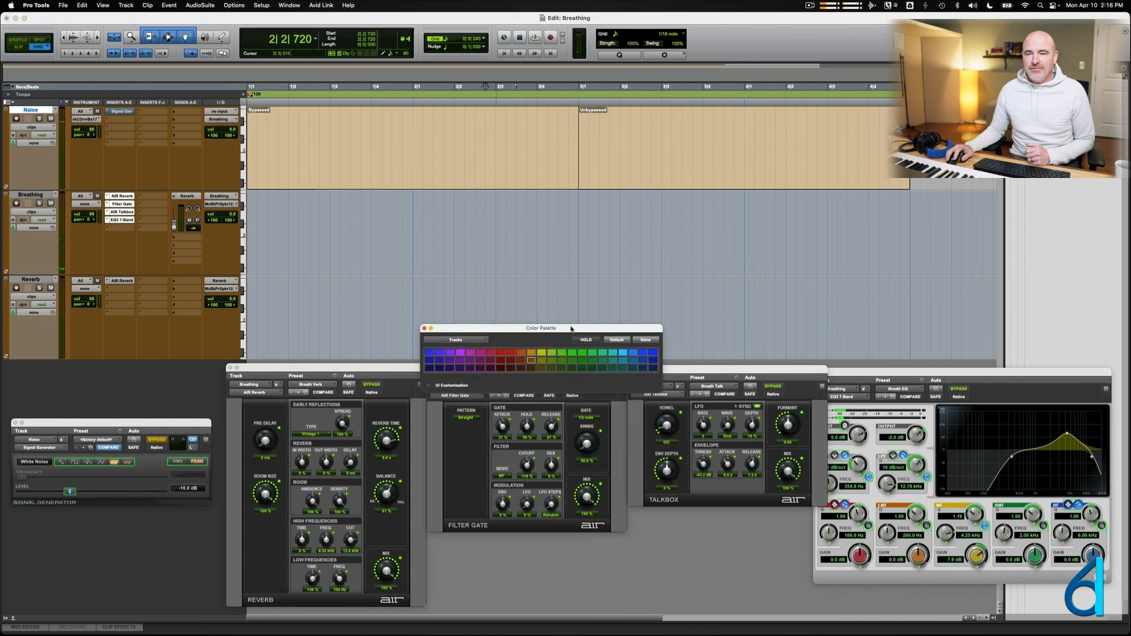
left_click_drag(570, 329, 466, 231)
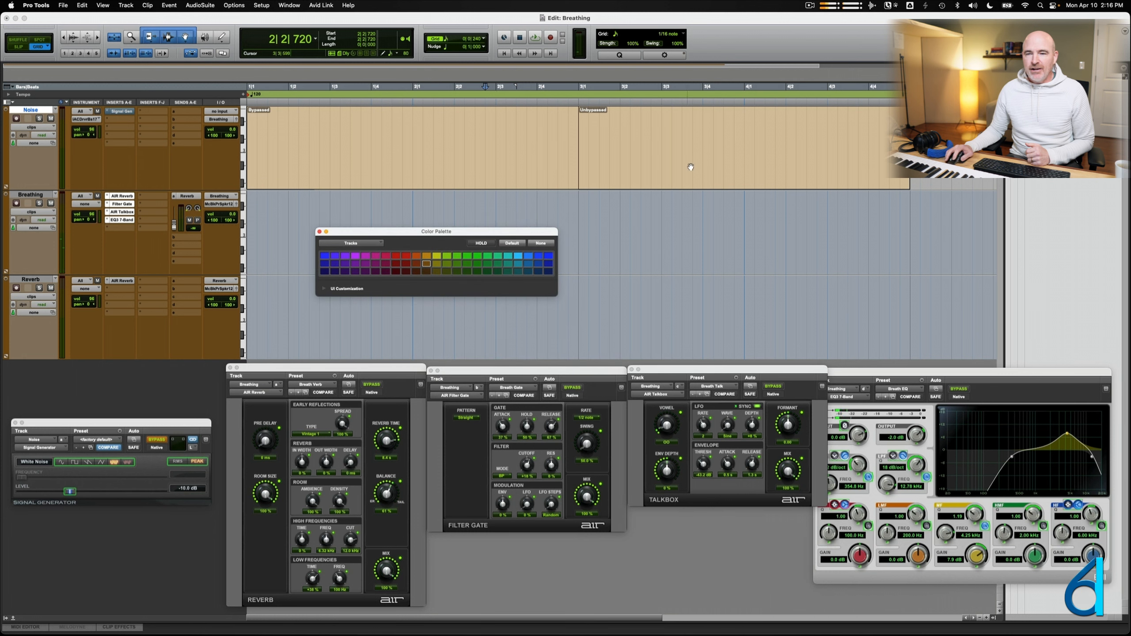
left_click(690, 167)
left_click(477, 255)
left_click(487, 185)
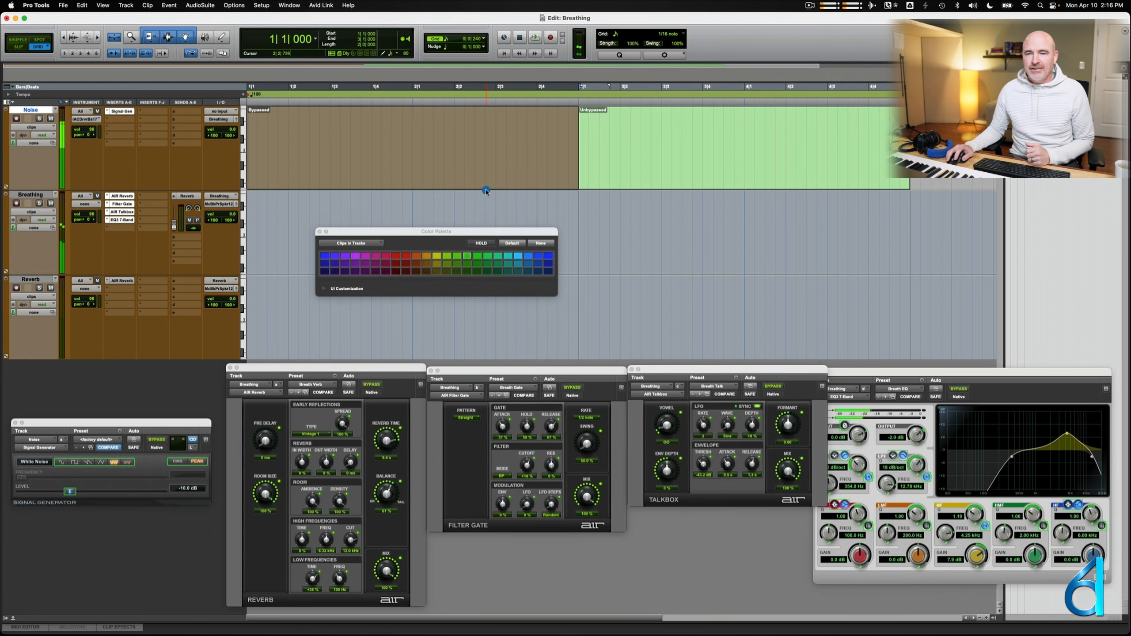
left_click(469, 141)
left_click(325, 232)
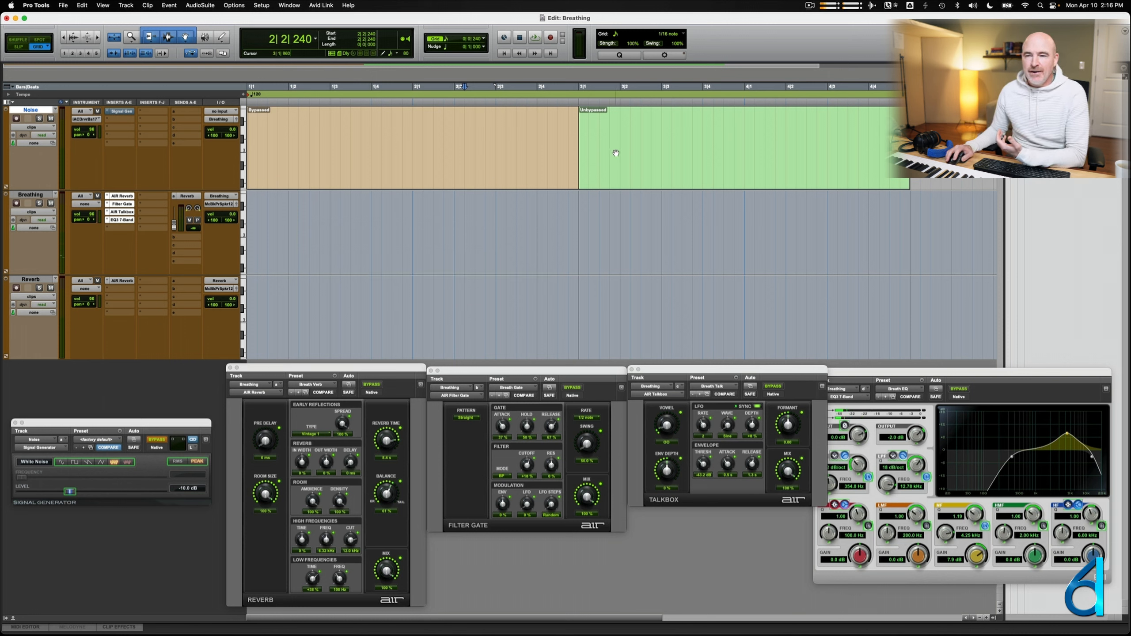
Duplicate the green Unbypassed clip on the Noise track once so the copy starts at bar 5.
key("r")
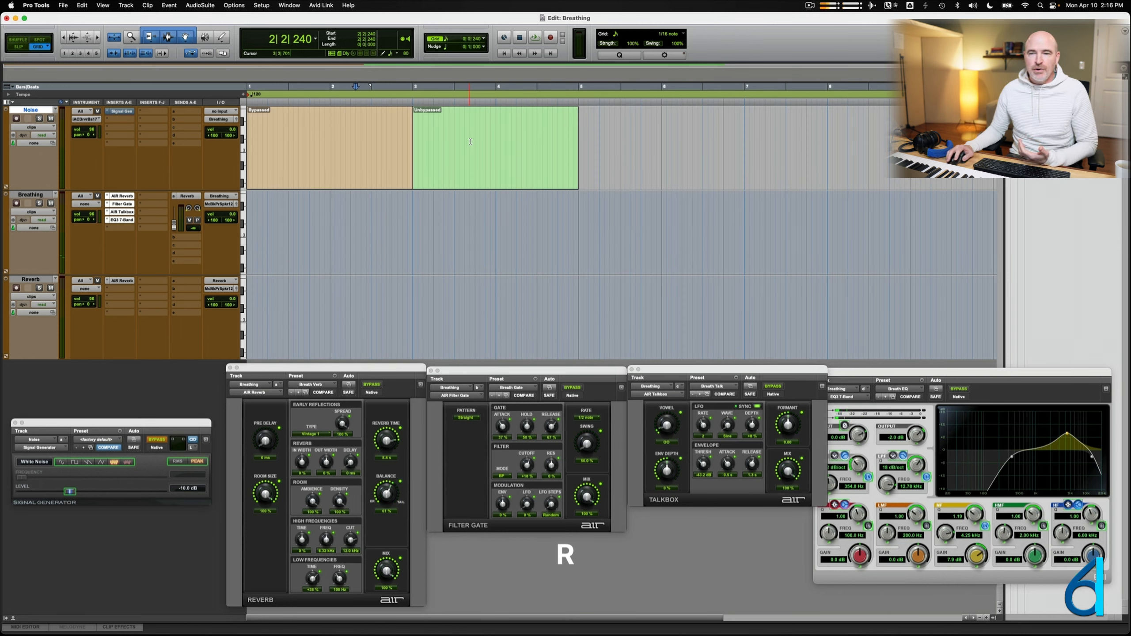
left_click(488, 168)
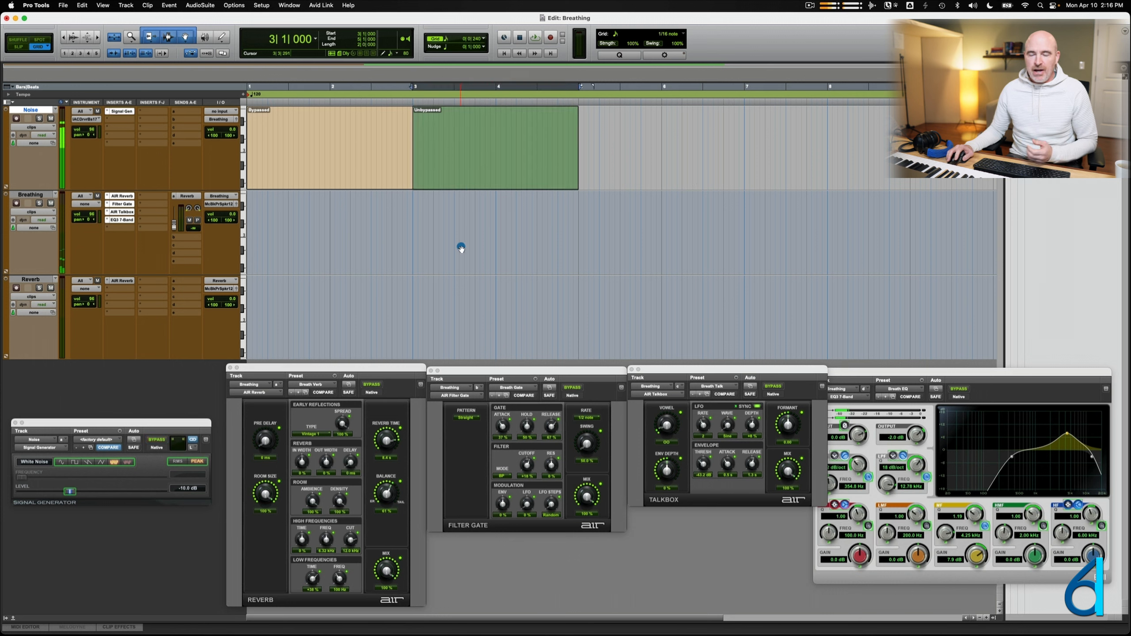
key("super+d")
left_click(335, 125)
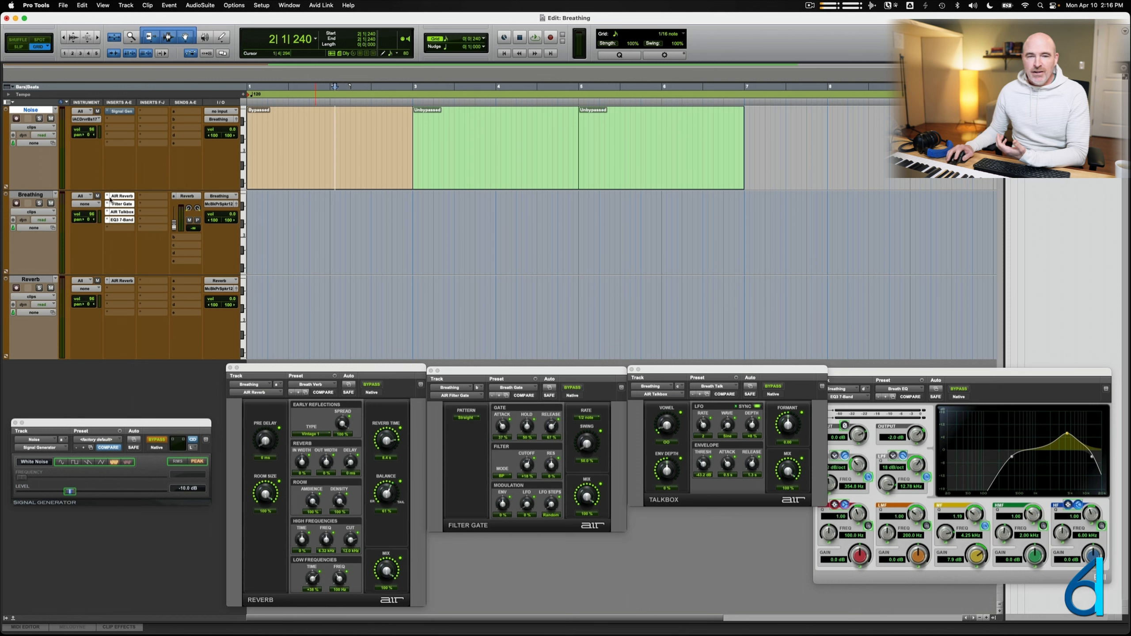
Show the AIR Talkbox Vowel automation on the Breathing track and raise it from 3|3|000 to 4|1|000, then audition the change.
left_click(30, 213)
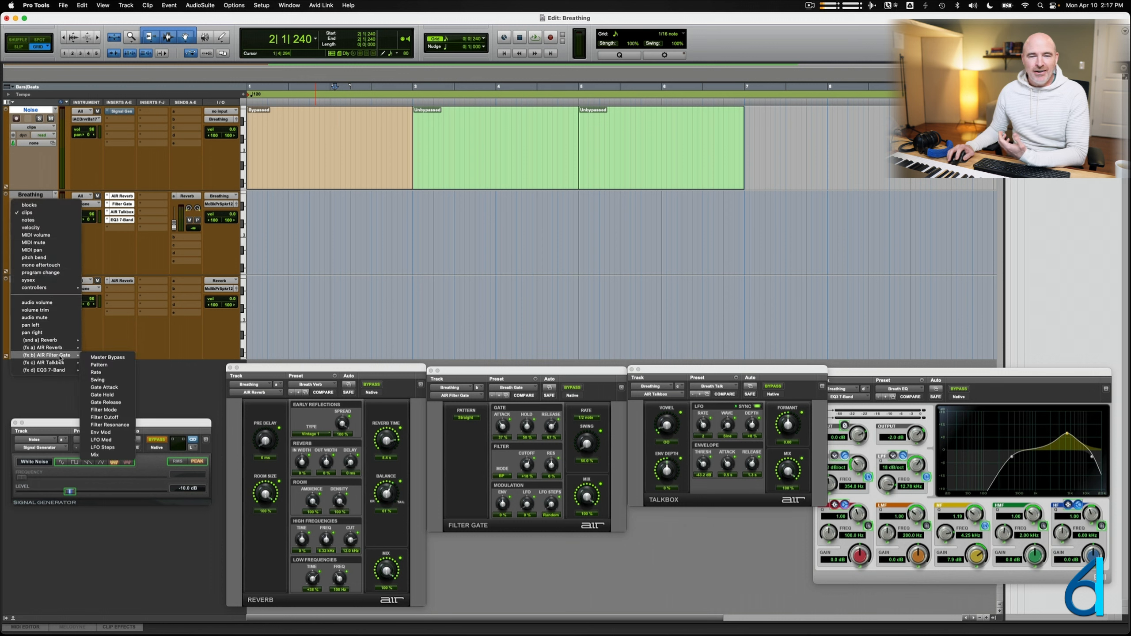
mouse_move(58, 362)
left_click(99, 372)
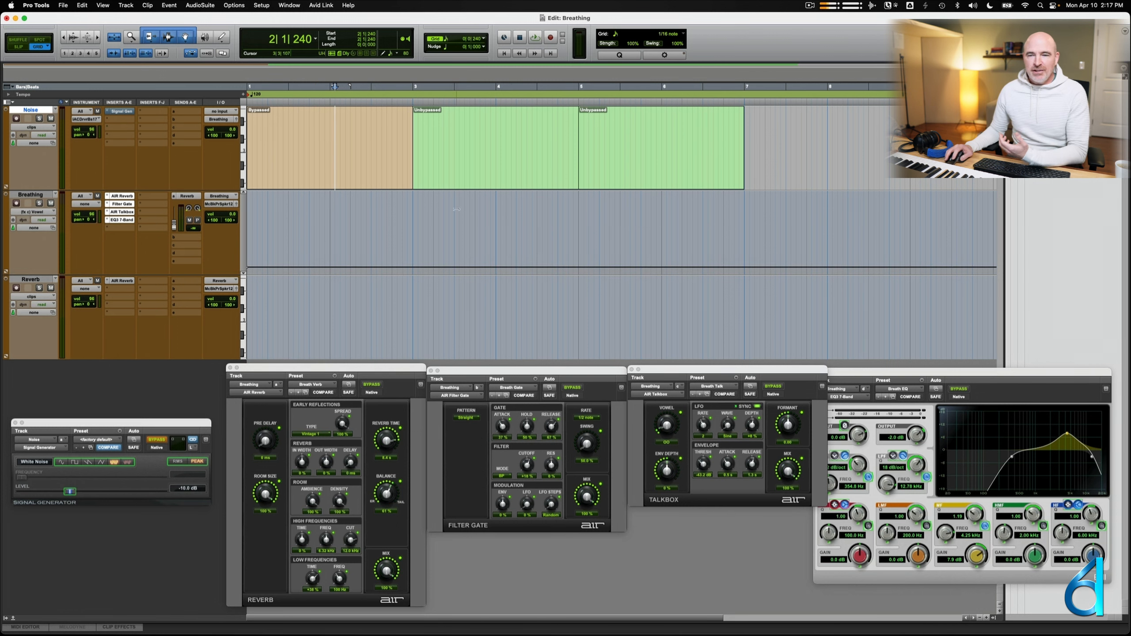
left_click(459, 225)
key("t")
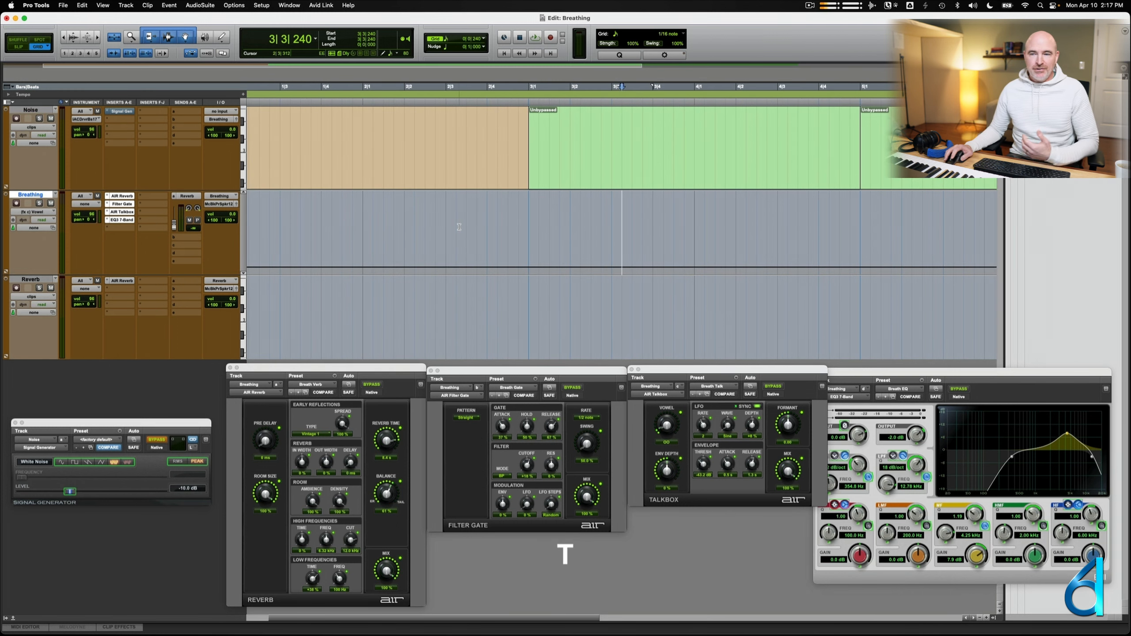
scroll(400, 225, "right", 5)
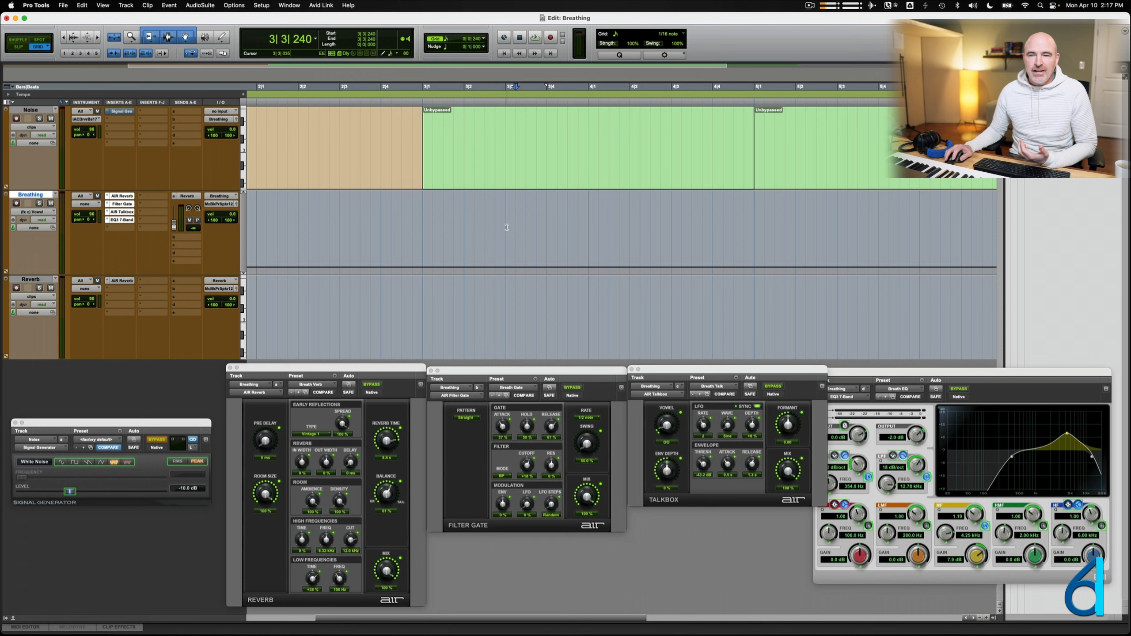
left_click_drag(507, 227, 555, 182)
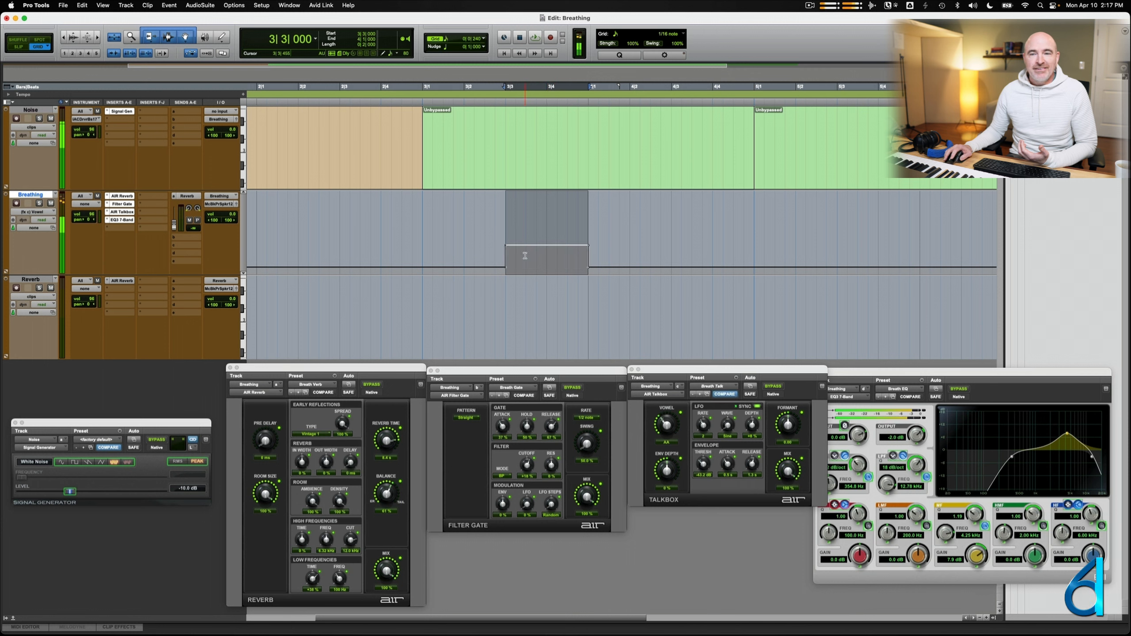
left_click(347, 234)
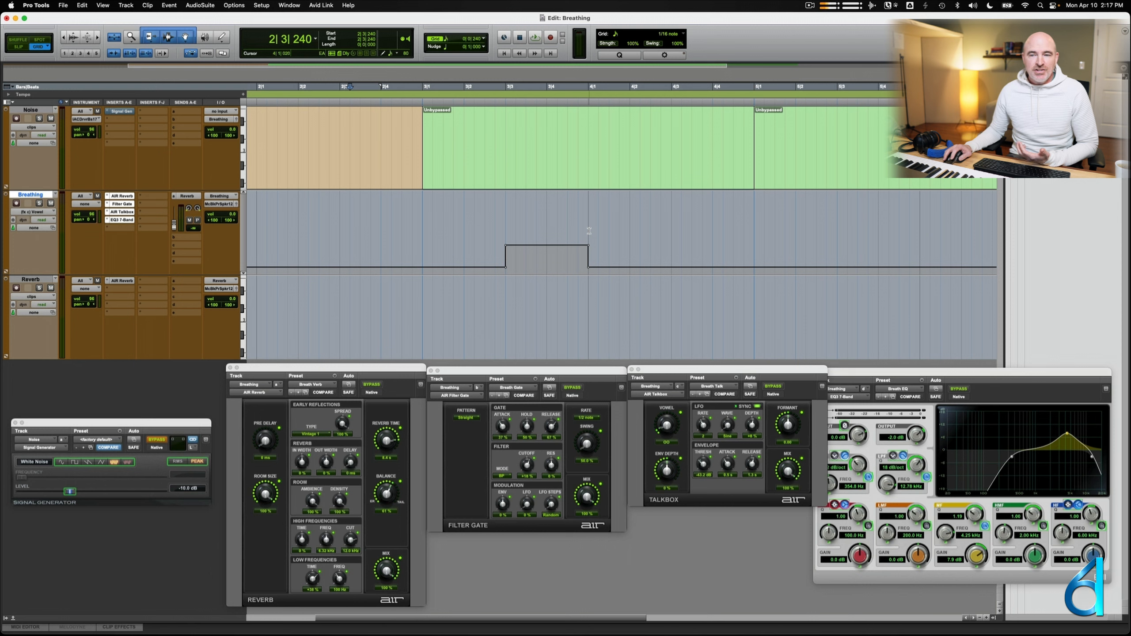
Duplicate the Breathing track's Vowel automation from 3|1|000 to 4|1|000 once and audition it from 2|3|000.
left_click_drag(588, 230, 424, 234)
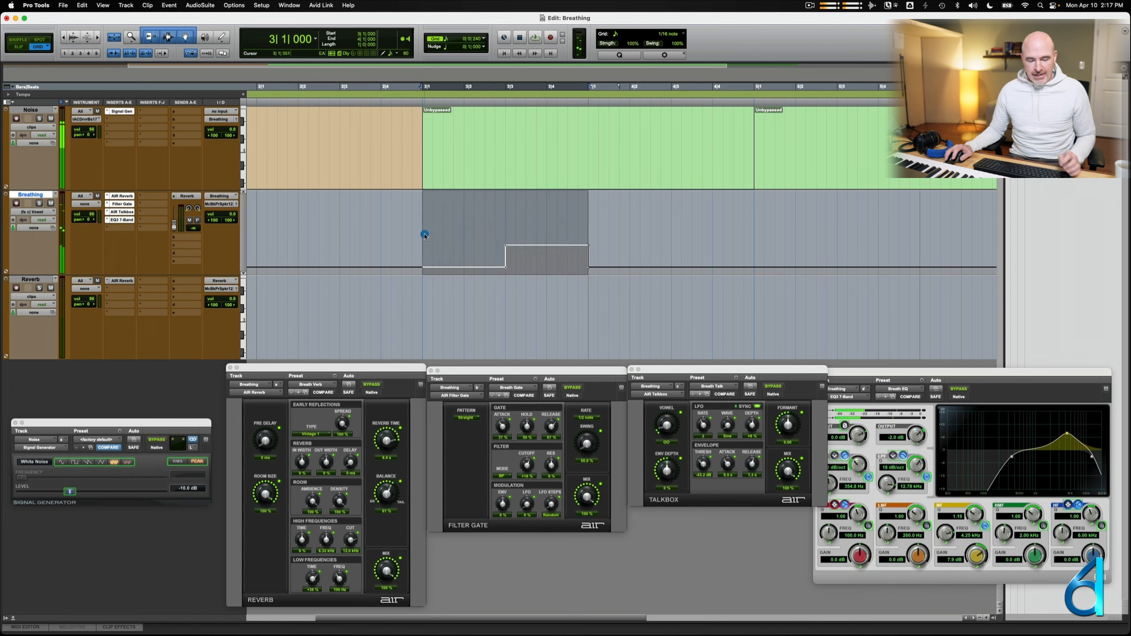
key("super+d")
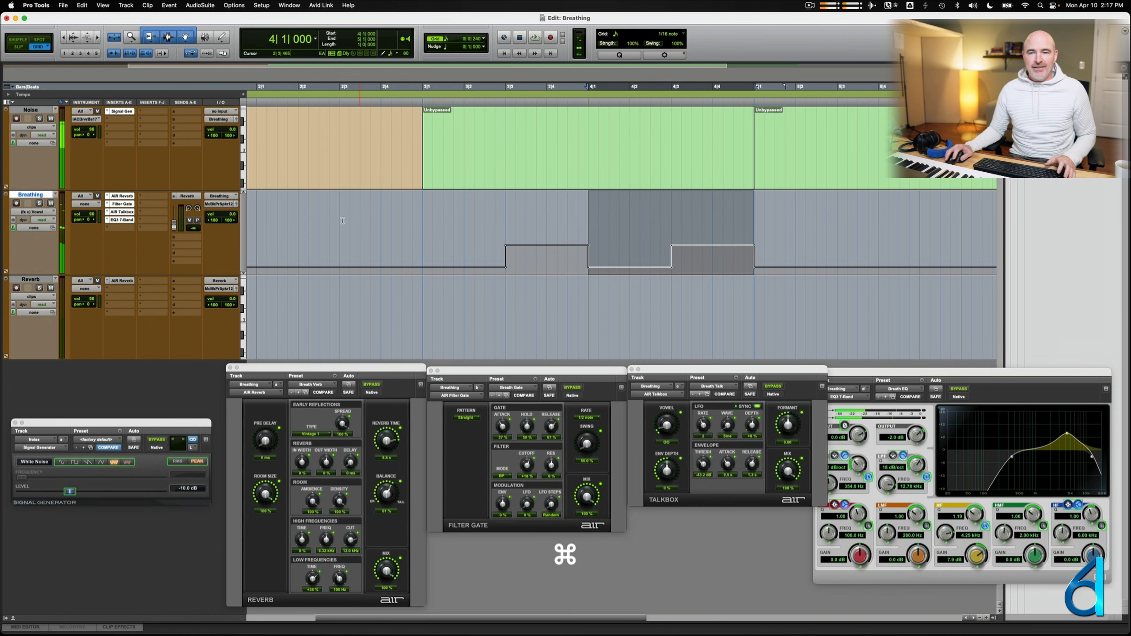
left_click(343, 221)
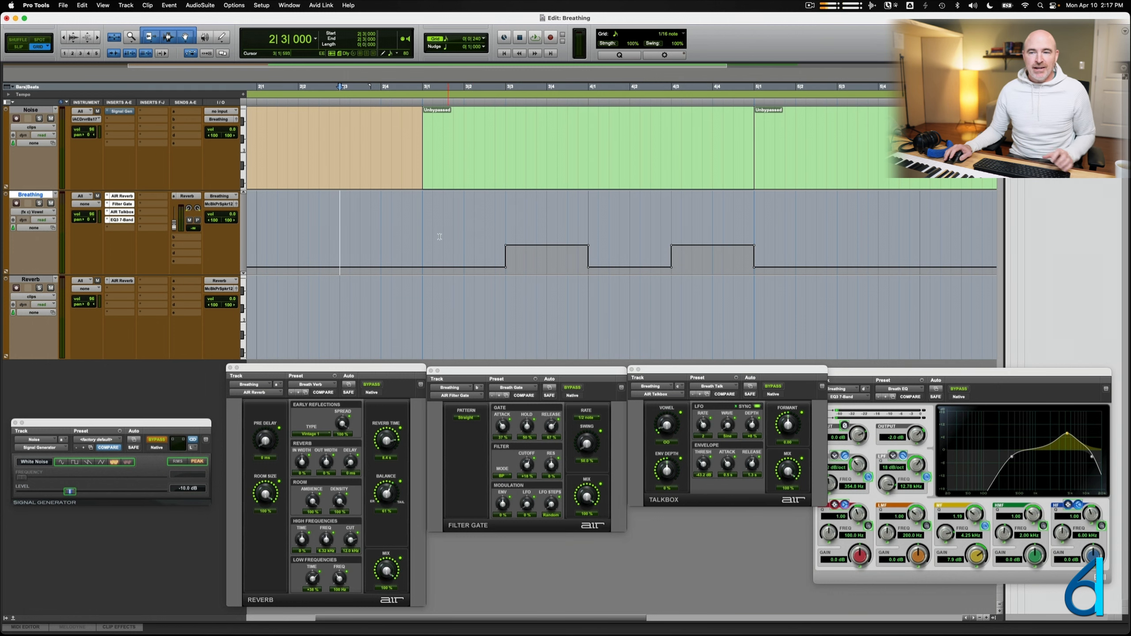
Duplicate the Vowel automation from 4|1|000 to 5|1|000 twice to extend the pattern to bar 7, then audition it.
scroll(438, 237, "right", 2)
scroll(438, 238, "right", 3)
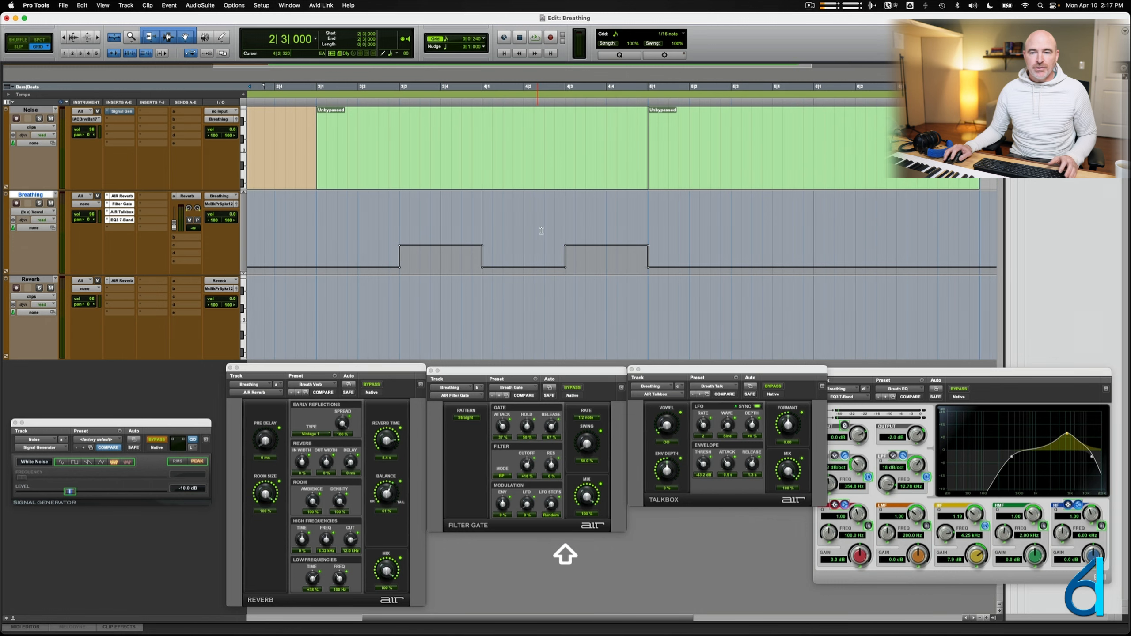
left_click(645, 223)
left_click_drag(644, 223, 495, 232)
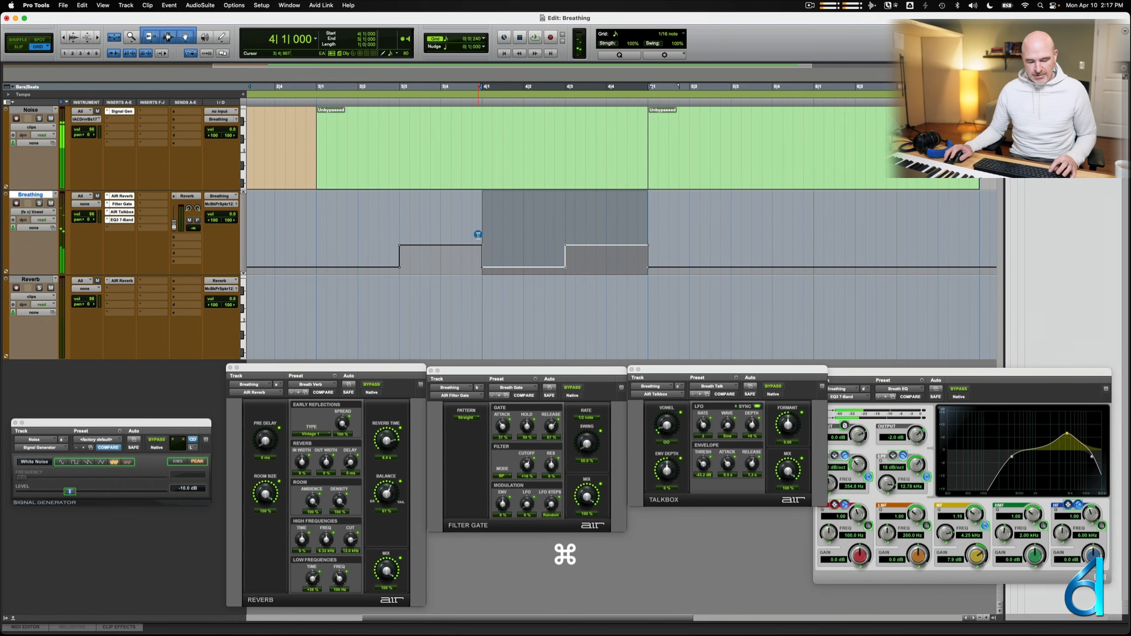
key("super+d")
key("super+d")
left_click(473, 226)
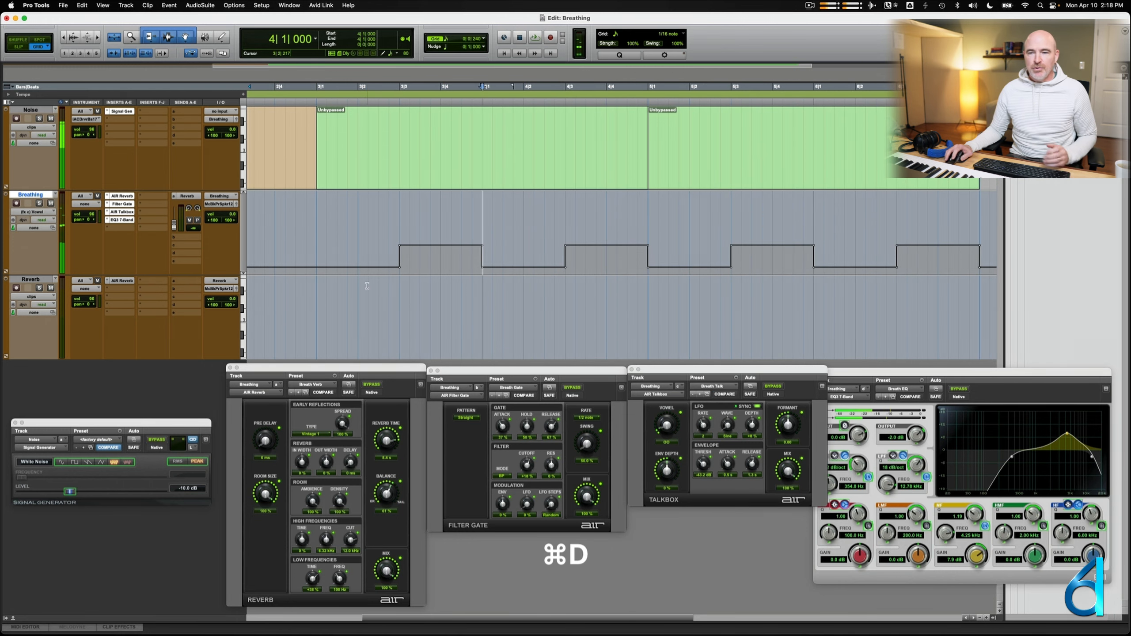
left_click(317, 267, "super")
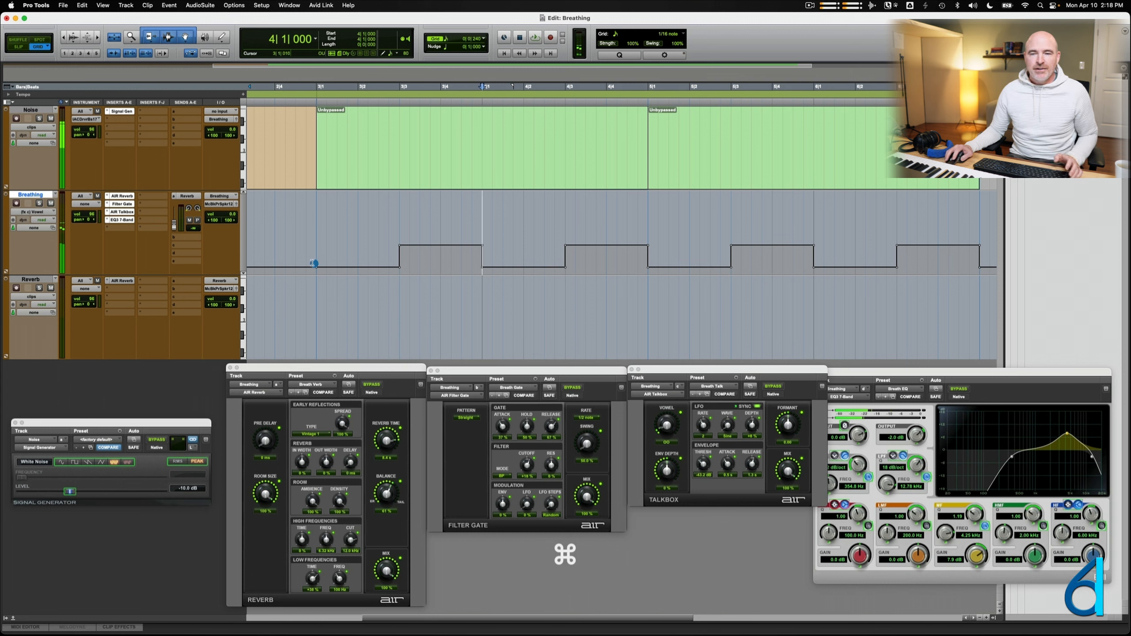
left_click(293, 234)
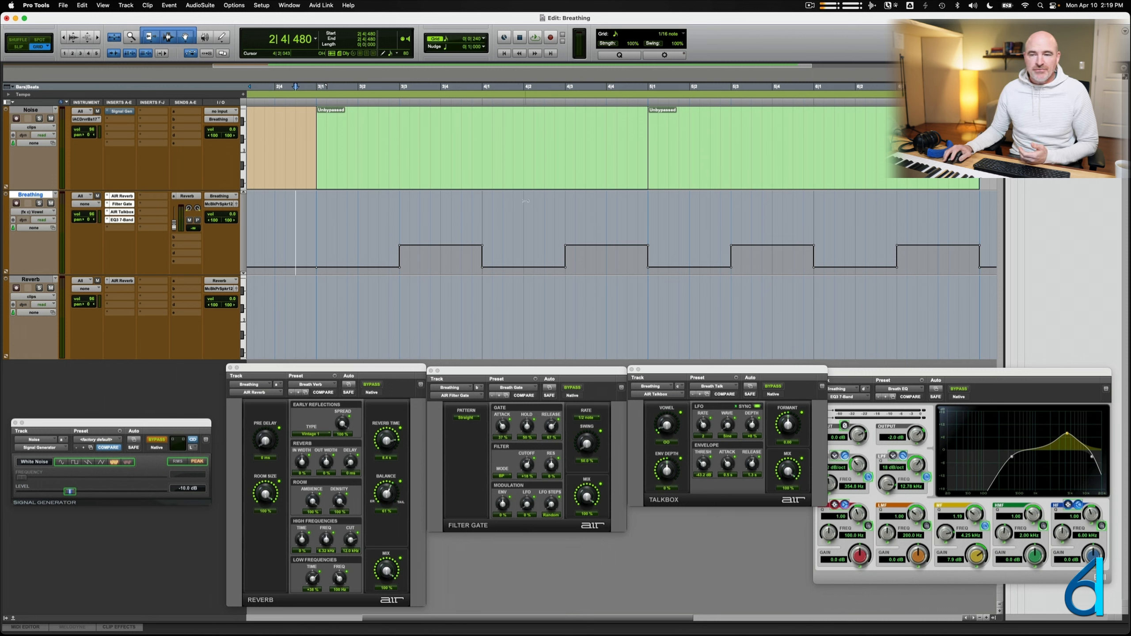
Raise the Vowel automation sharply from 4|1|000 to 4|3|000 and lower it slightly from 4|3|000 to 5|1|000.
left_click(482, 225)
left_click_drag(525, 207, 526, 164)
left_click_drag(520, 203, 521, 212)
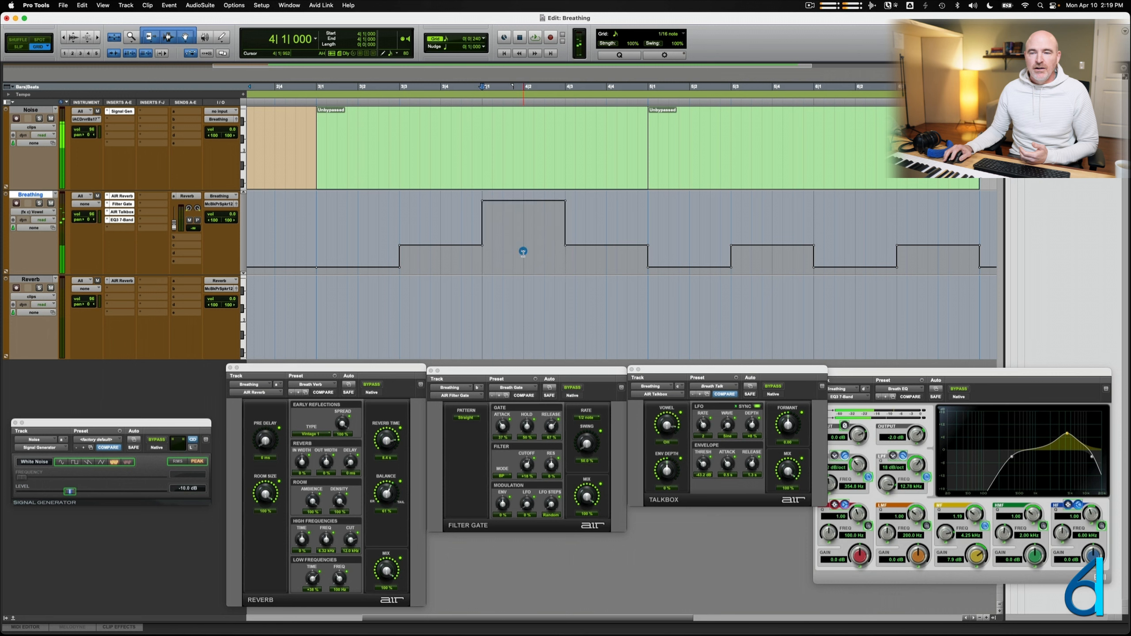
left_click(565, 258)
left_click_drag(608, 209, 607, 212)
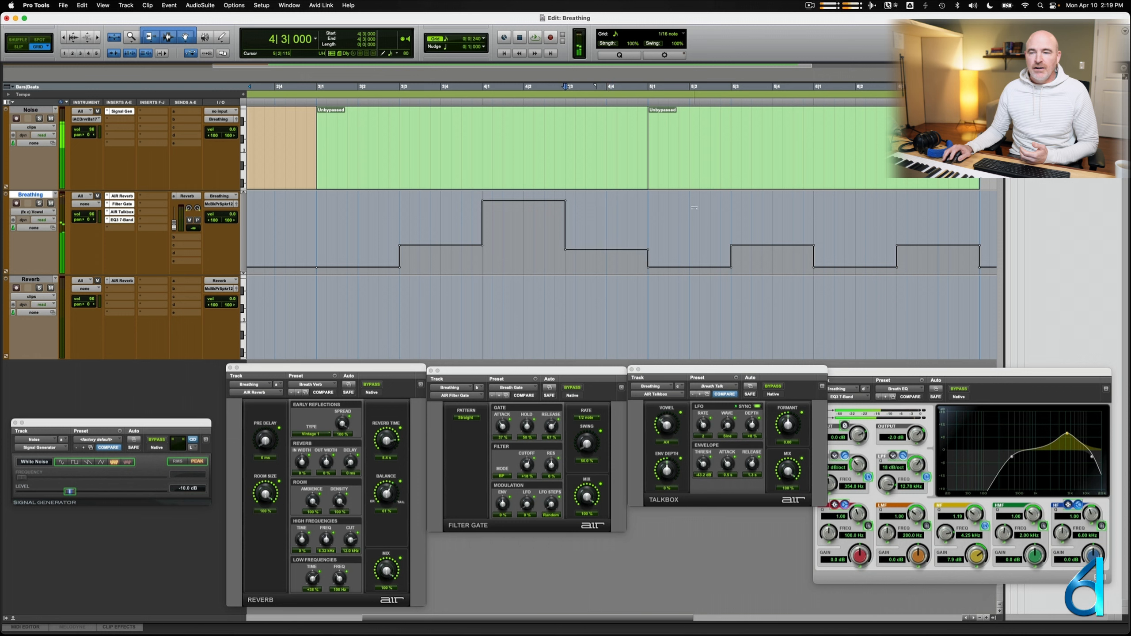
Vary the half-bar Vowel automation levels in bars 5 and 6, raising each section by a different amount, mostly from 5|3|000 to 6|1|000.
left_click(727, 230)
mouse_move(767, 206)
left_mouse_down()
mouse_move(773, 195)
mouse_move(771, 209)
mouse_move(764, 201)
left_mouse_up()
scroll(770, 208, "right", 3)
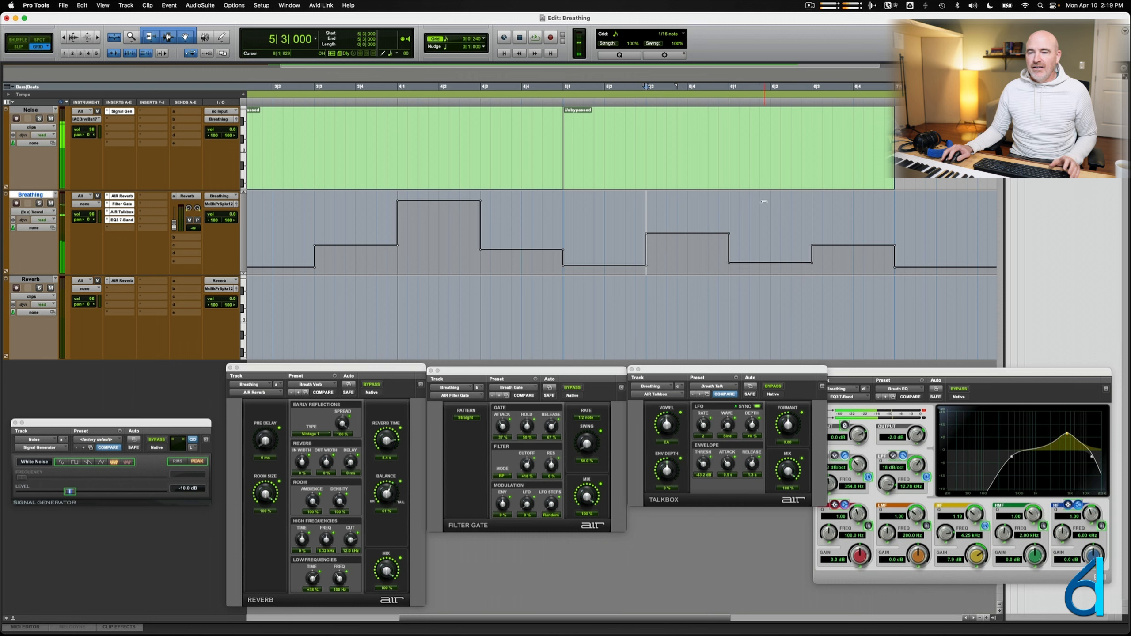
left_click(739, 241)
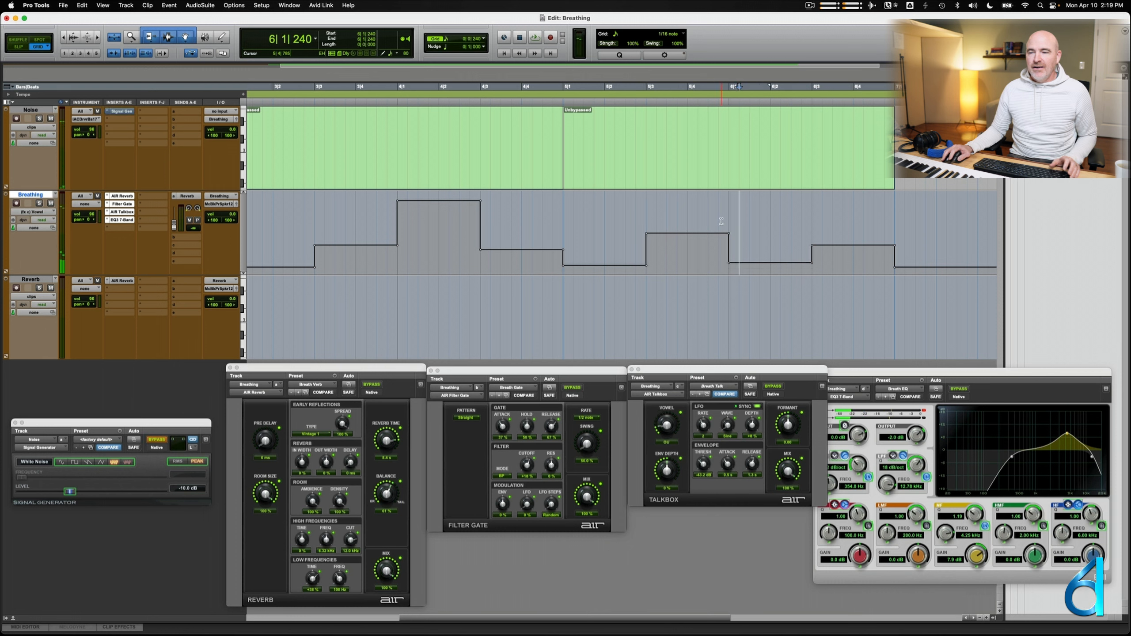
left_click(728, 218)
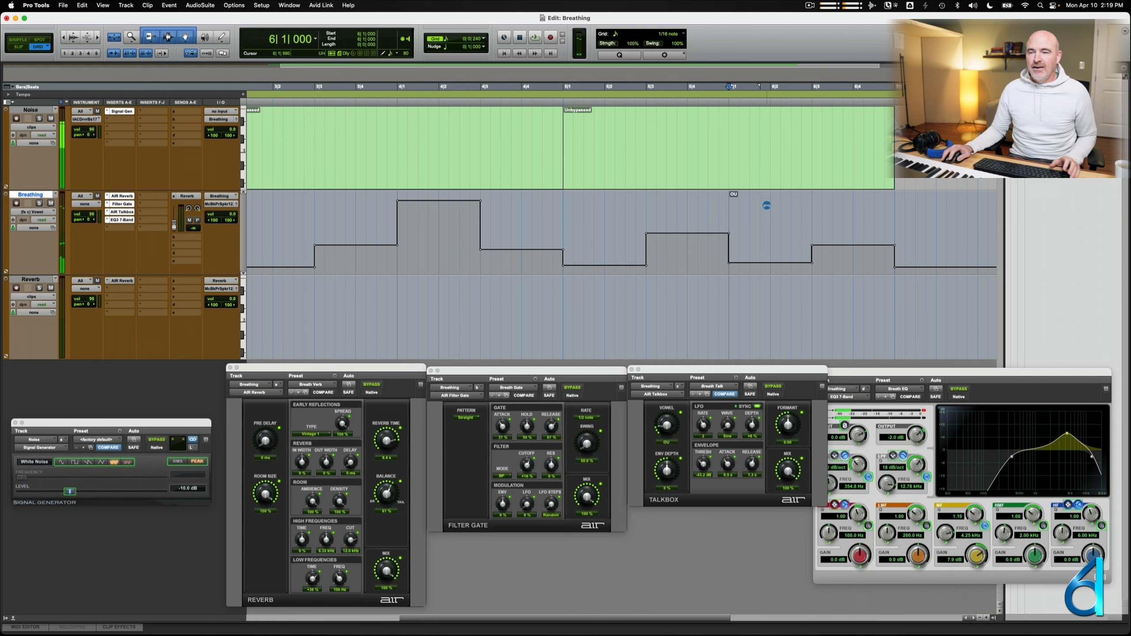
left_click_drag(768, 203, 768, 202)
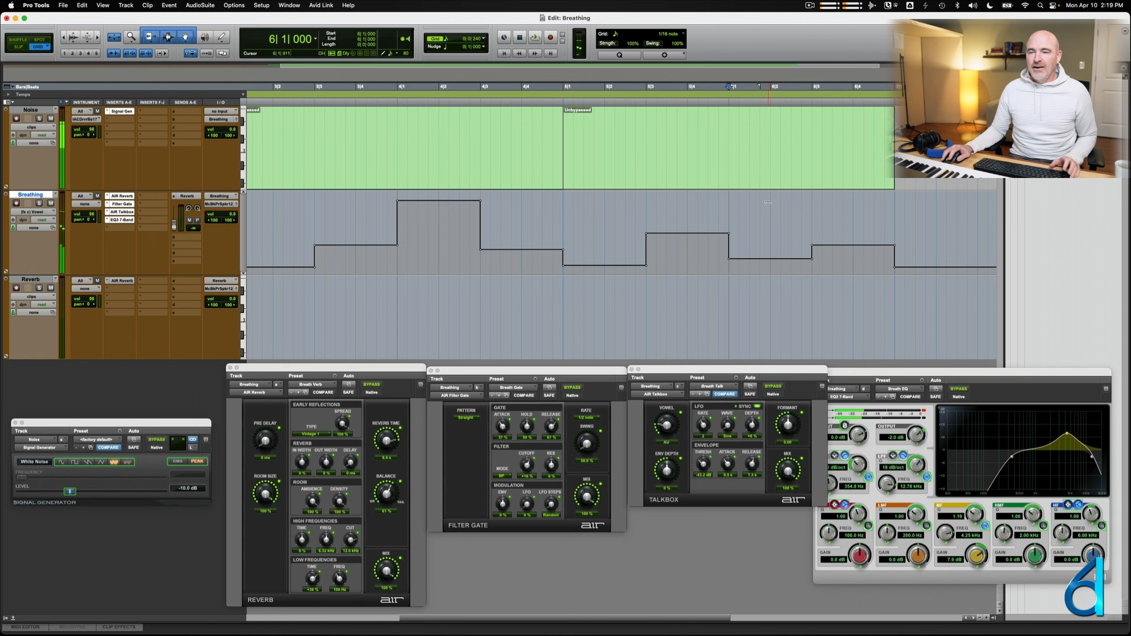
left_click_drag(862, 206, 864, 204)
left_click(842, 248)
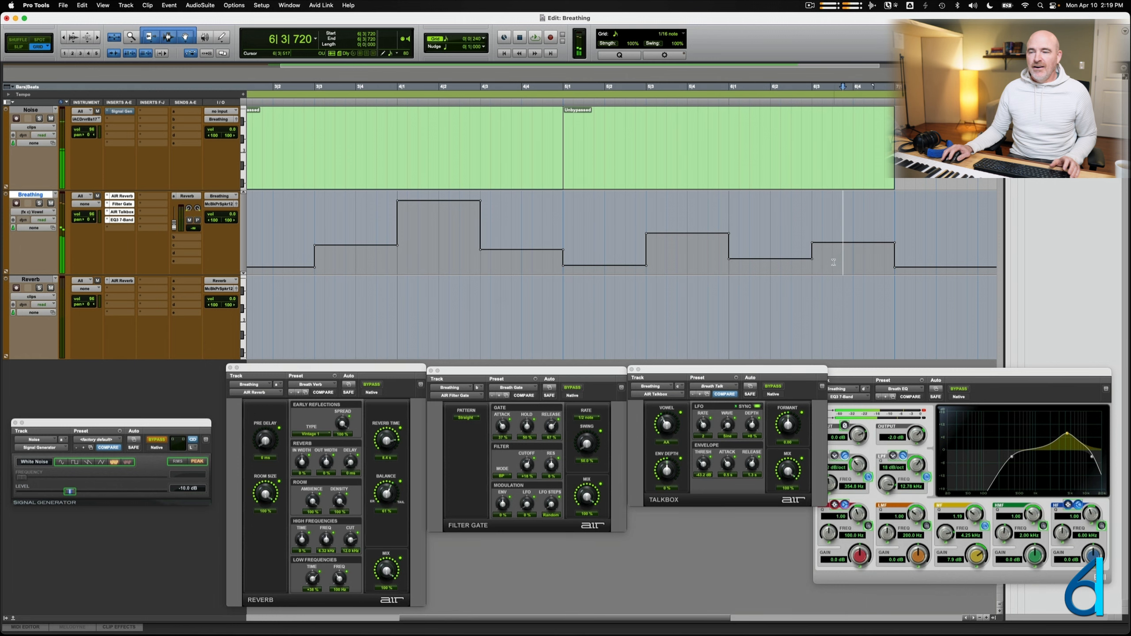
Switch the Breathing track from Vowel automation back to clips and choose a coarser grid value.
key("Return")
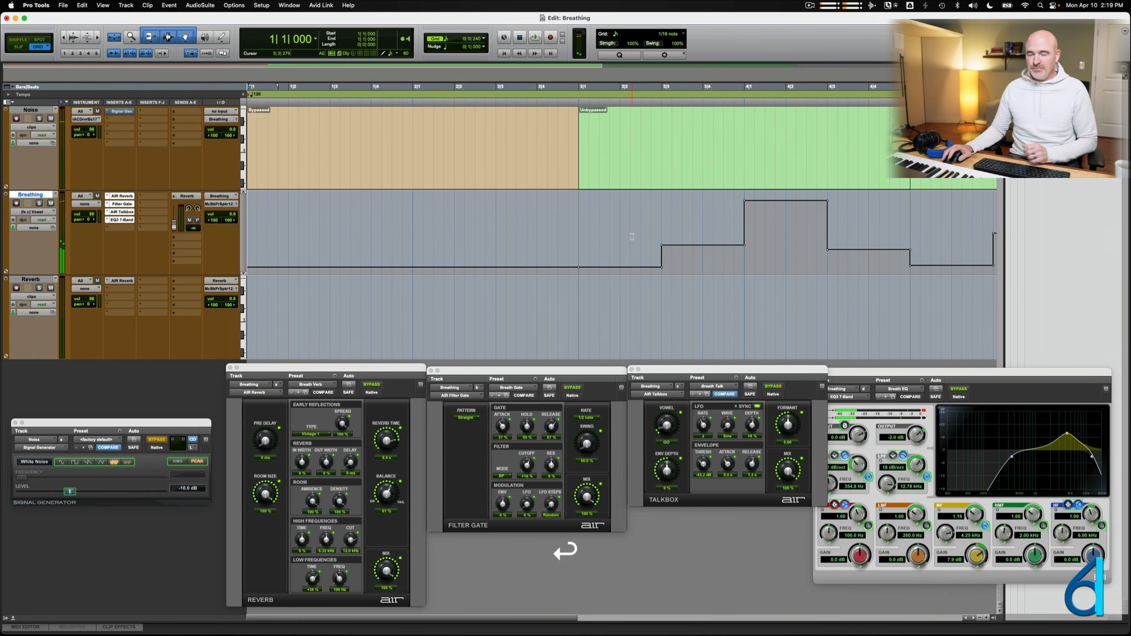
key("r")
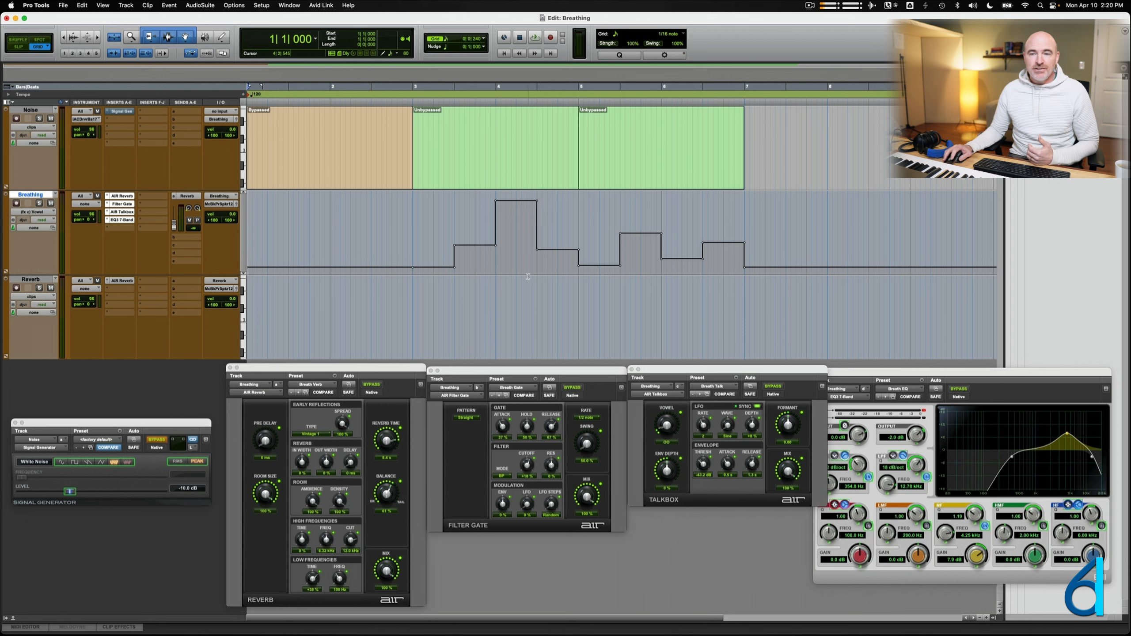
key("ctrl+super+Left")
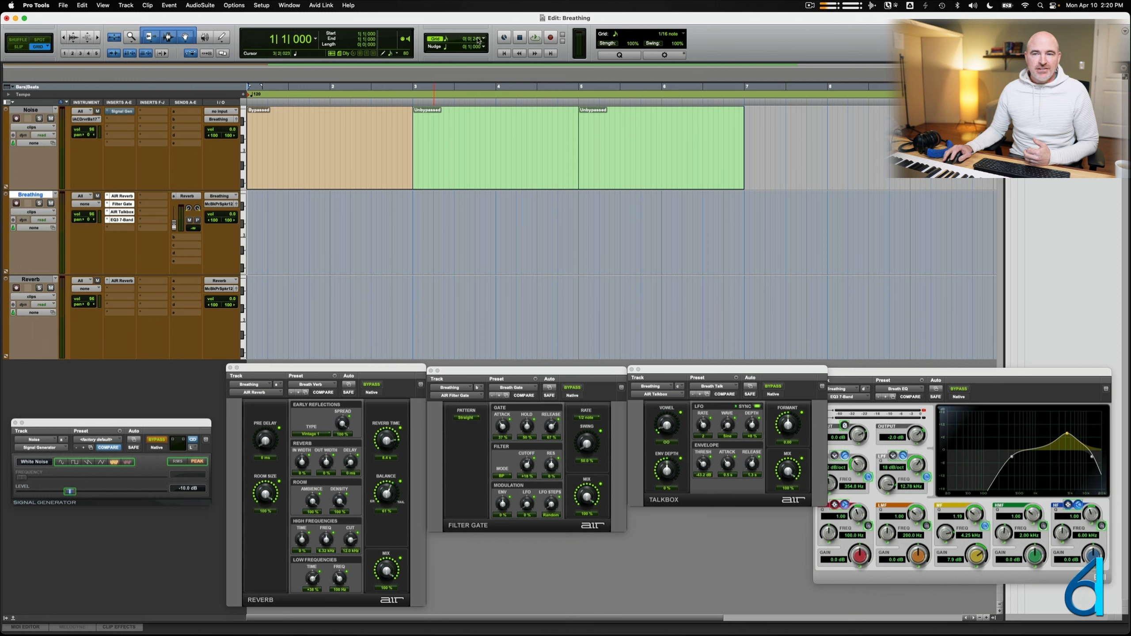
left_click(478, 39)
left_click(499, 60)
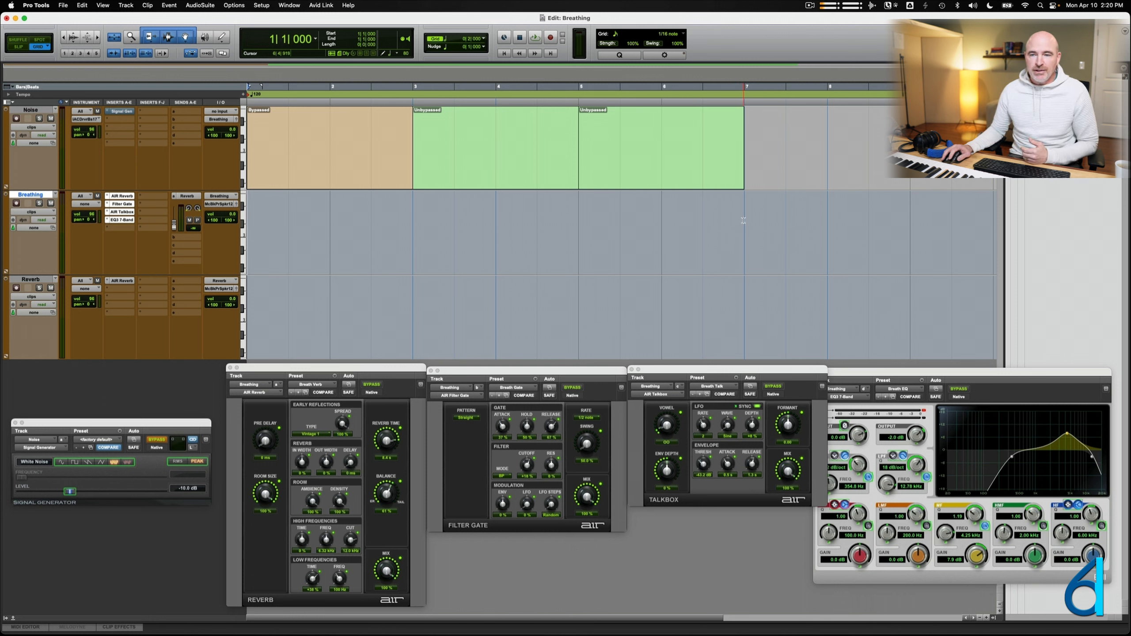
left_click_drag(743, 220, 413, 221)
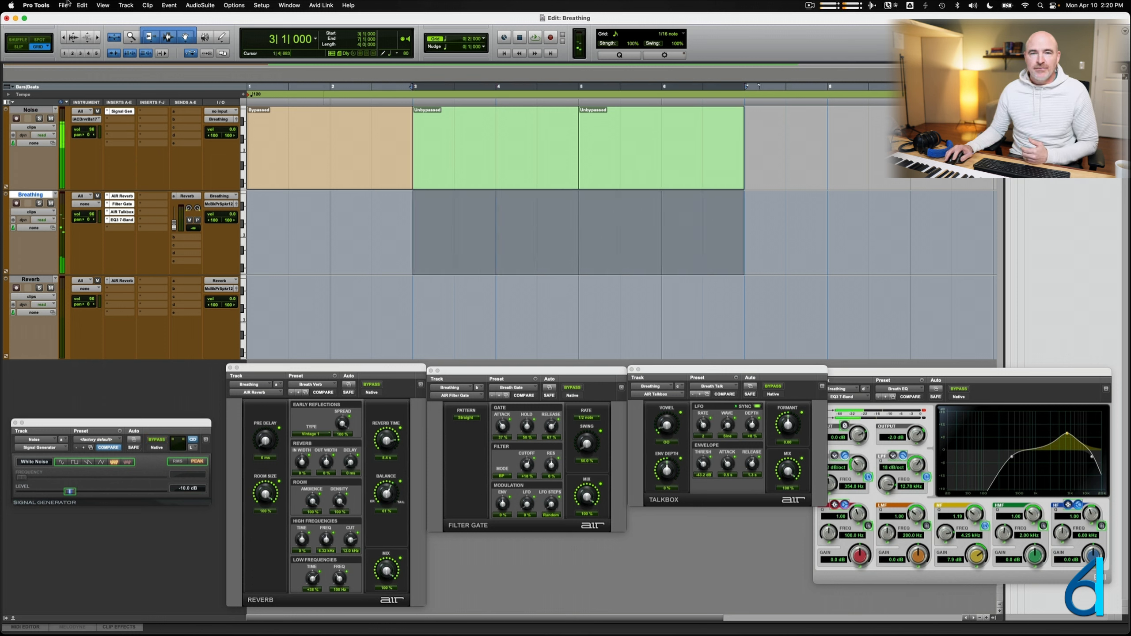
left_click(81, 4)
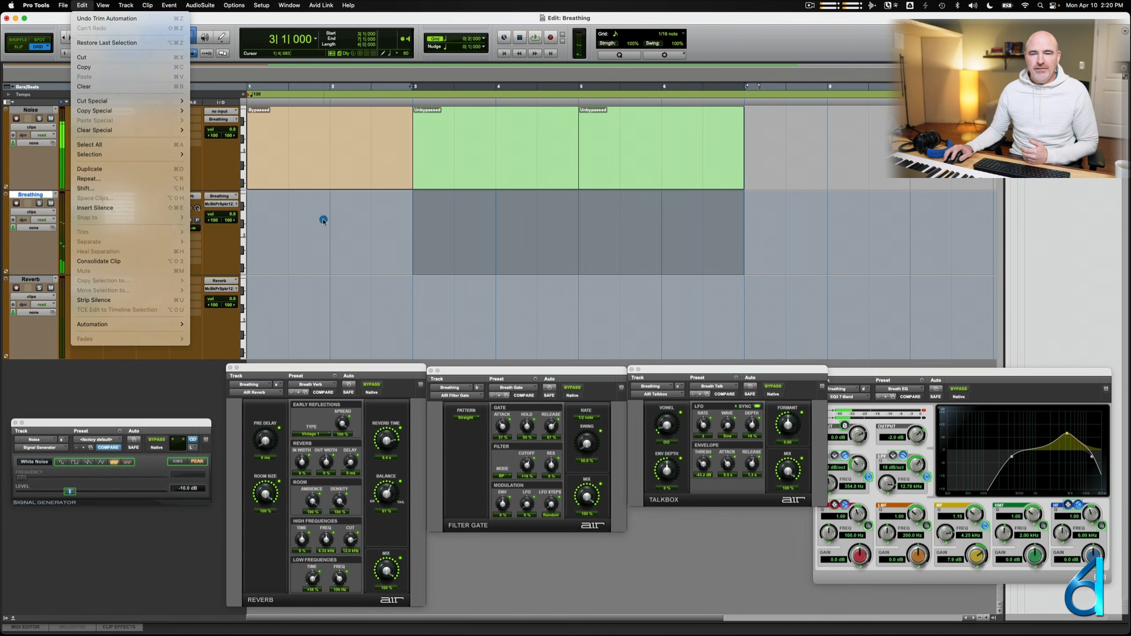
left_click(422, 217)
left_click(365, 209)
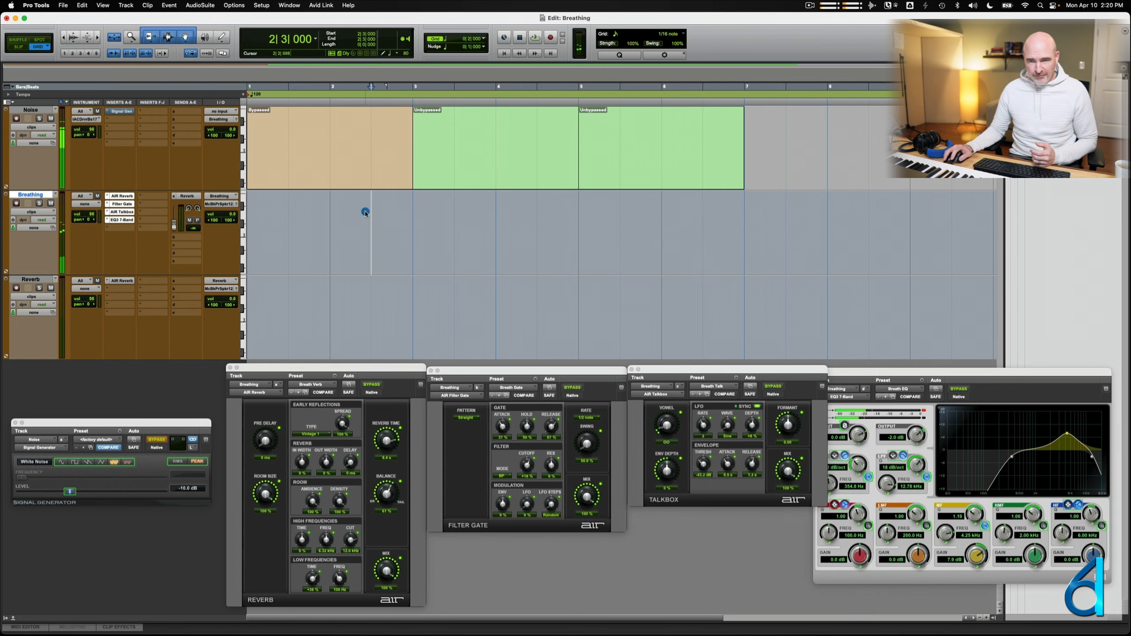
Consolidate the Breathing track from 3|1|000 to 7|1|000 into one clip and separate it on the grid into half-bar clips.
left_click_drag(412, 220, 741, 223)
key("alt+shift+3")
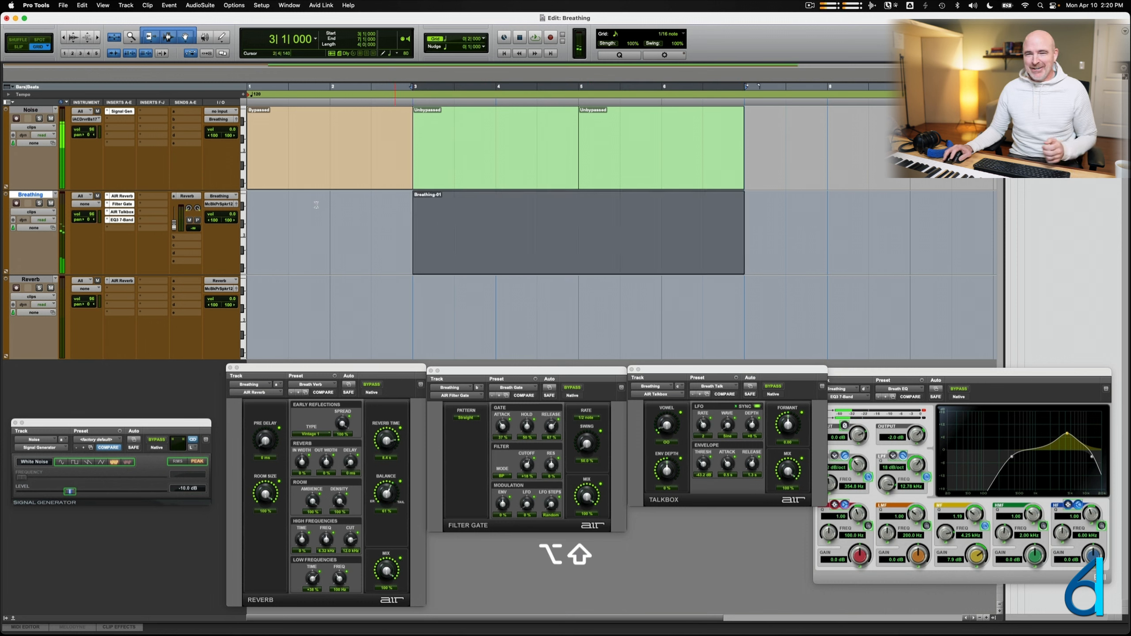
left_click(82, 4)
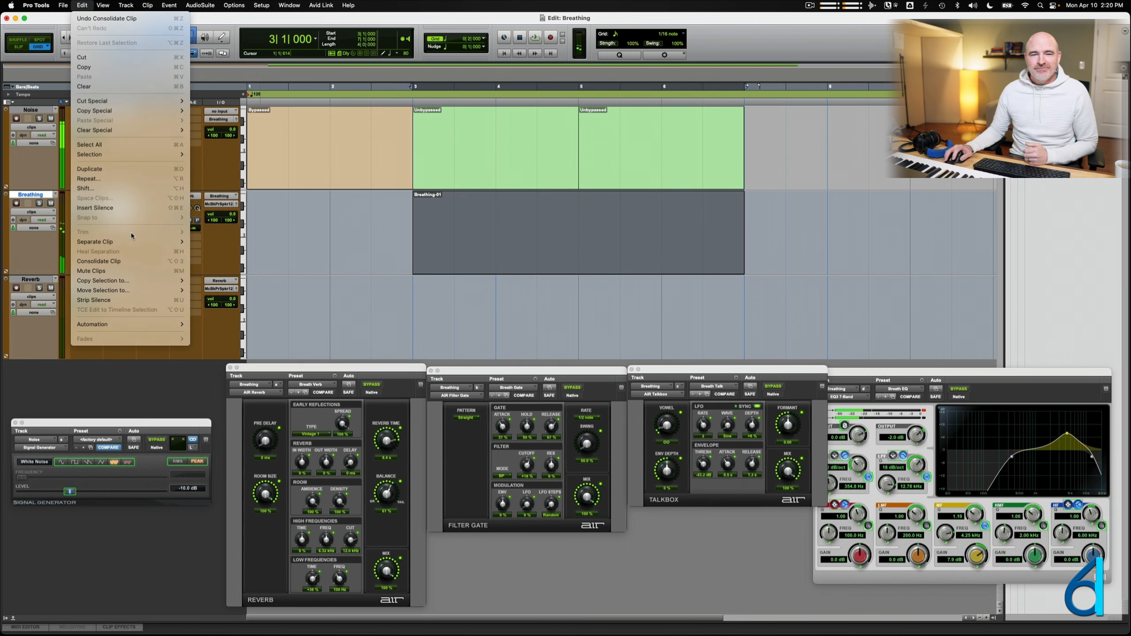
mouse_move(170, 242)
left_click(225, 256)
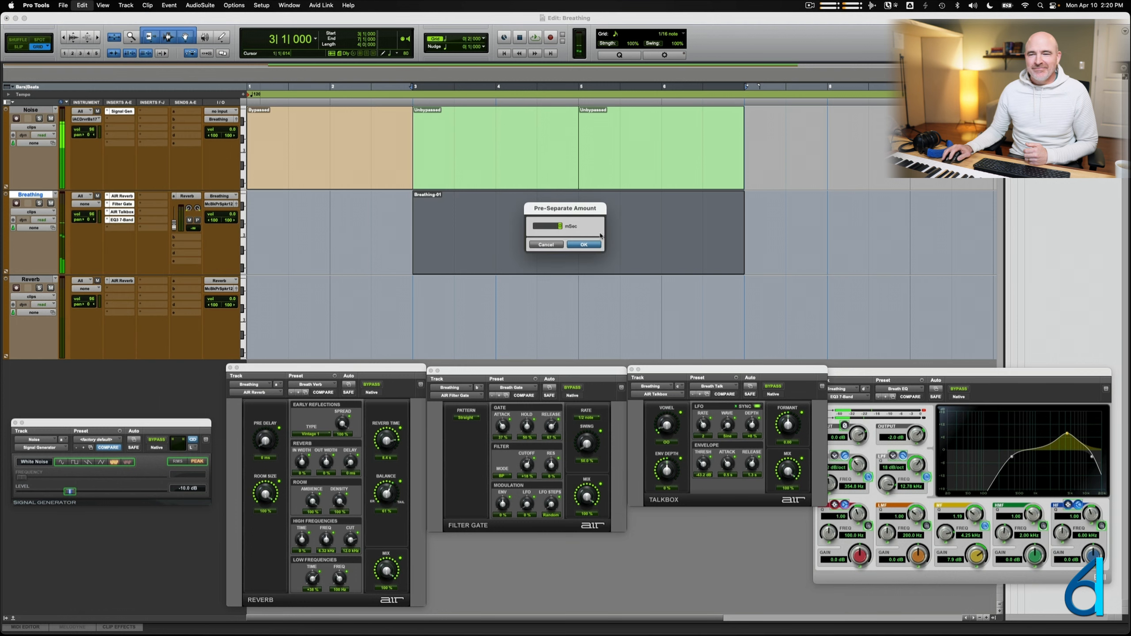
left_click(584, 245)
left_click(371, 214)
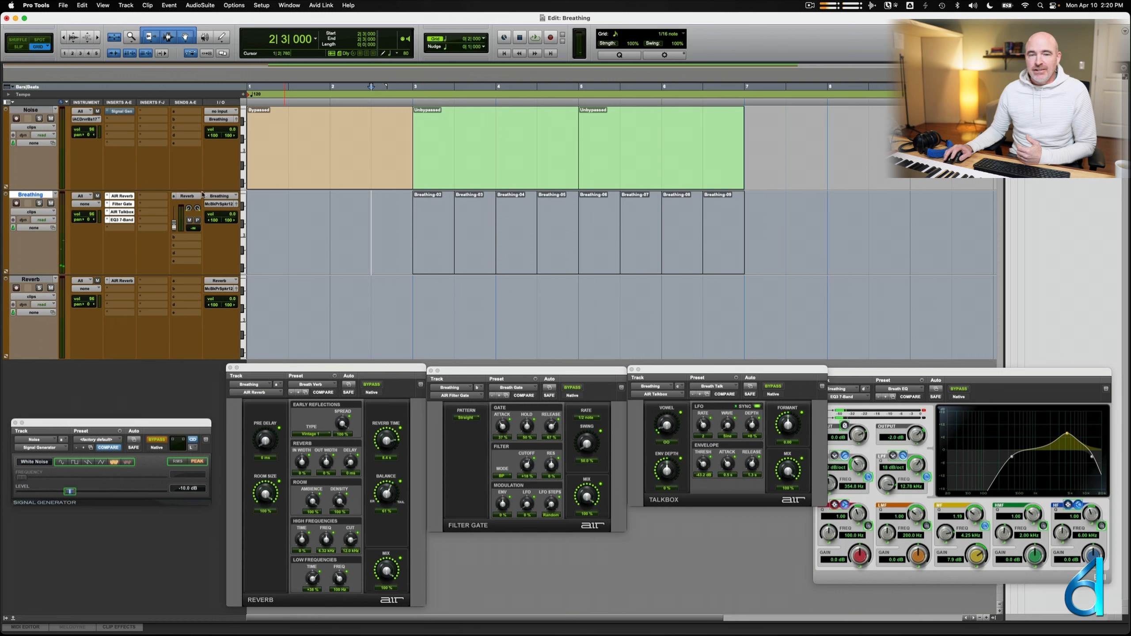
Mute the Noise track and rename the two half-bar Breathing clips in bar 3 as OO and AA.
left_click(50, 118)
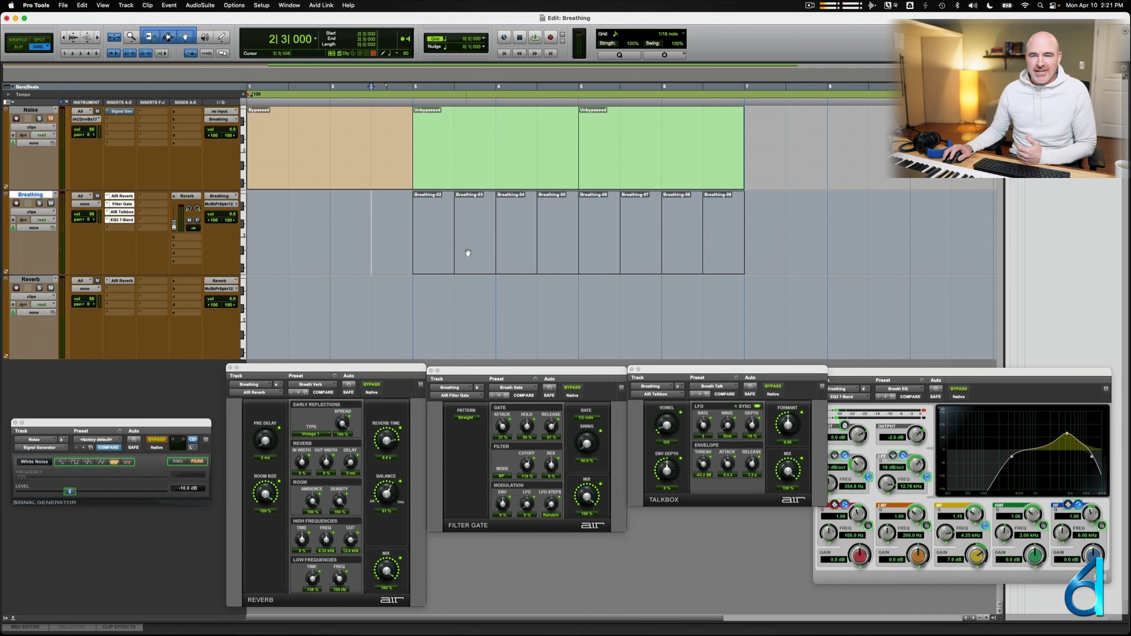
left_click(437, 251)
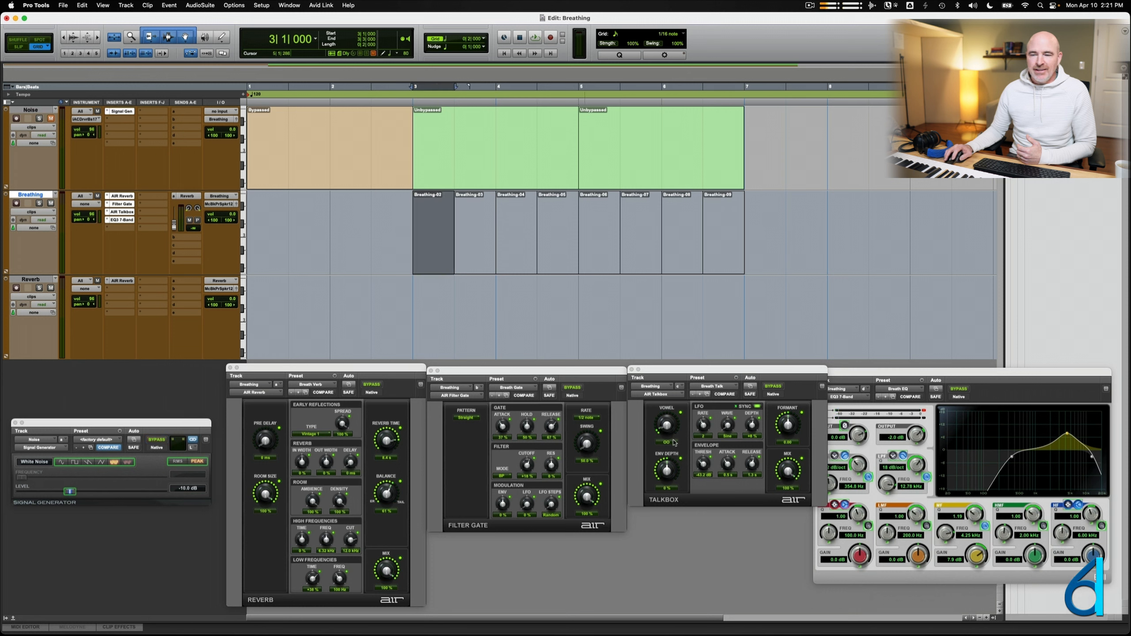
right_click(438, 270)
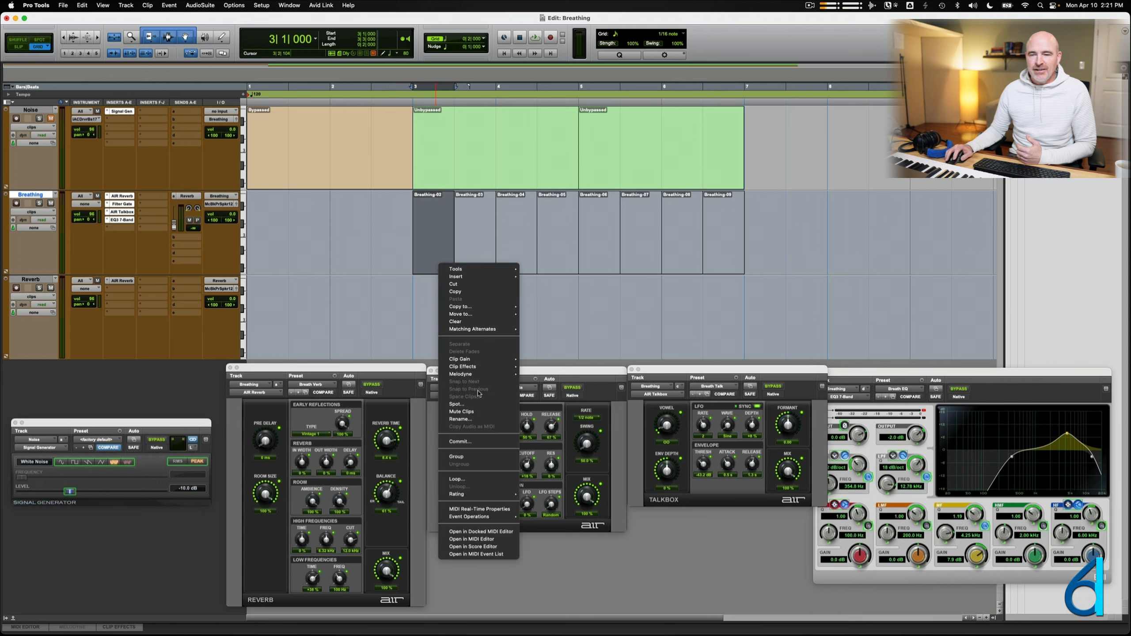
left_click(465, 419)
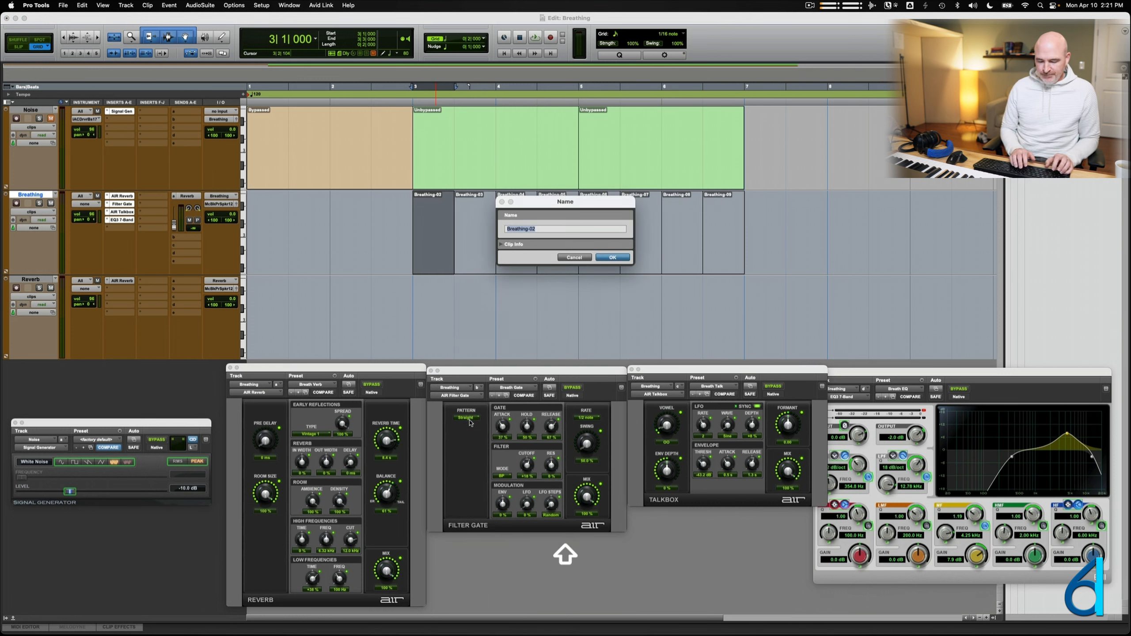
type("OO")
key("Return")
key("ctrl+Tab")
key("super+shift+r")
type("AA")
key("Return")
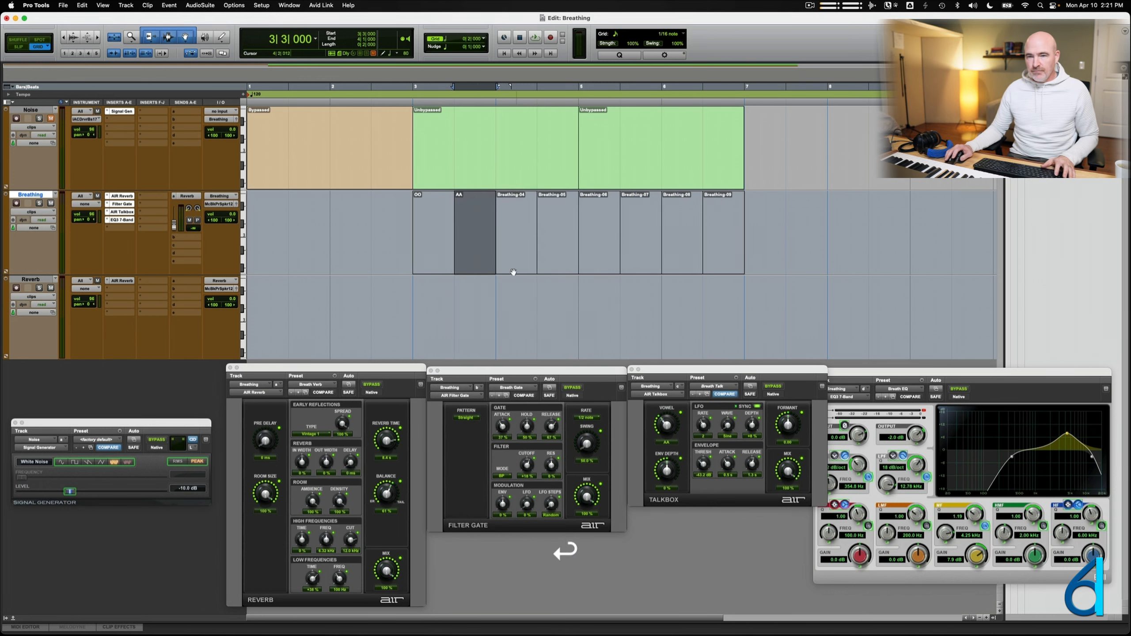
Rename the two half-bar Breathing clips in bar 4 as OH and AH.
key("ctrl+Tab")
key("super+shift+r")
type("OH")
key("Return")
key("ctrl+Tab")
key("super+shift+r")
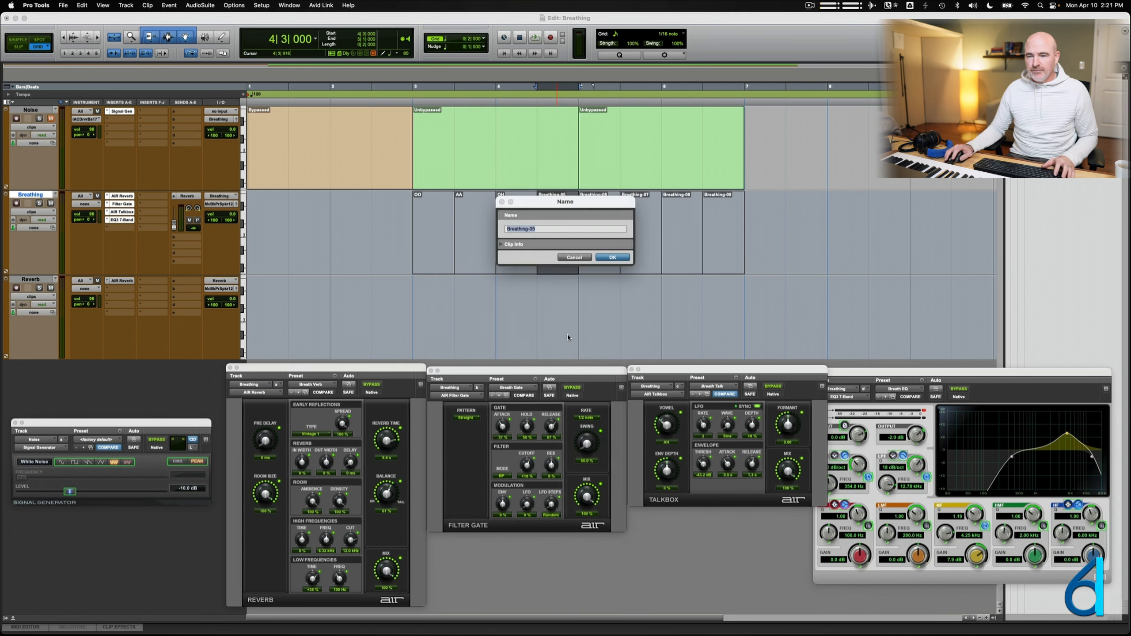
type("AH")
key("Return")
Rename the two half-bar Breathing clips in bar 5 as OU and EA.
right_click(606, 265)
left_click(628, 420)
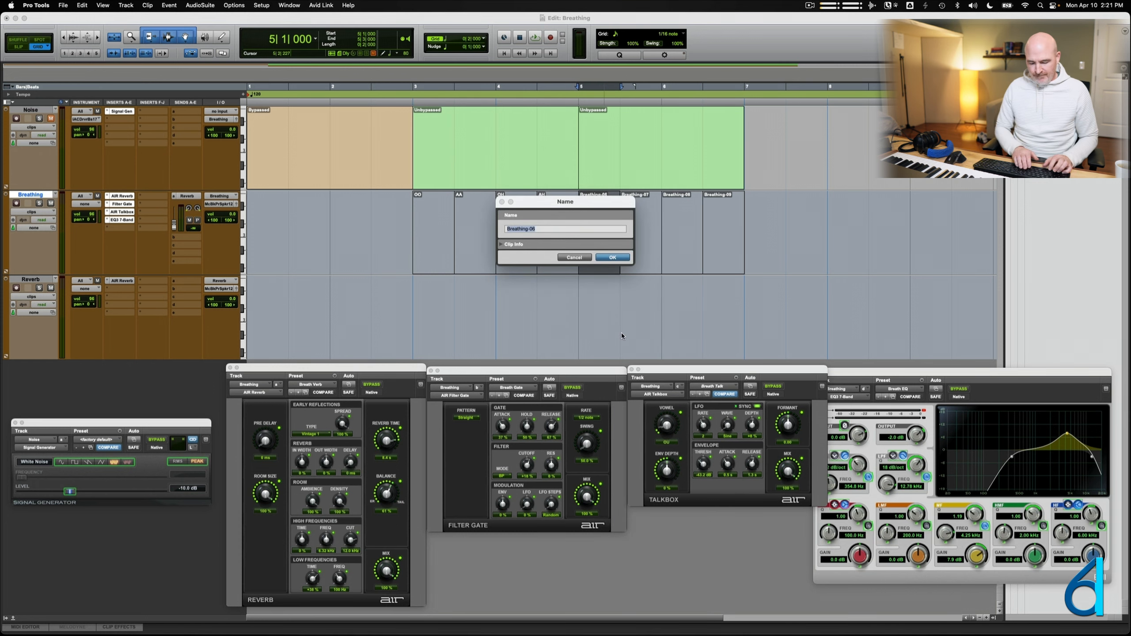
type("OU")
key("Return")
right_click(645, 263)
left_click(665, 417)
type("EA")
key("Return")
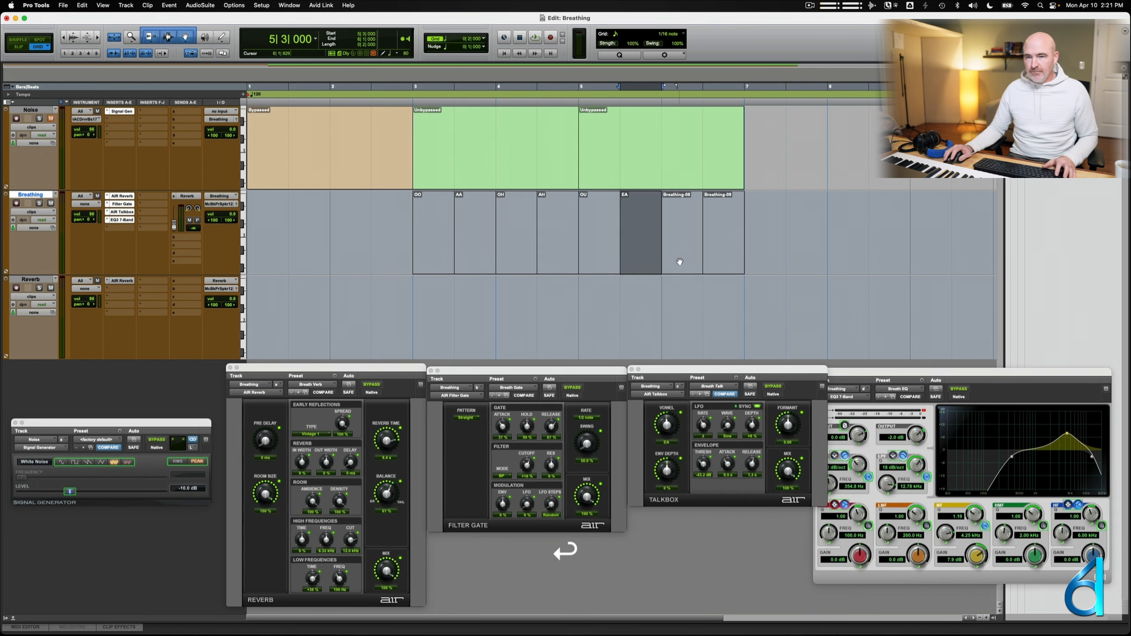
Rename the two half-bar Breathing clips in bar 6 as AU and AA 2.
right_click(688, 262)
left_click(709, 415)
key("Return")
right_click(722, 253)
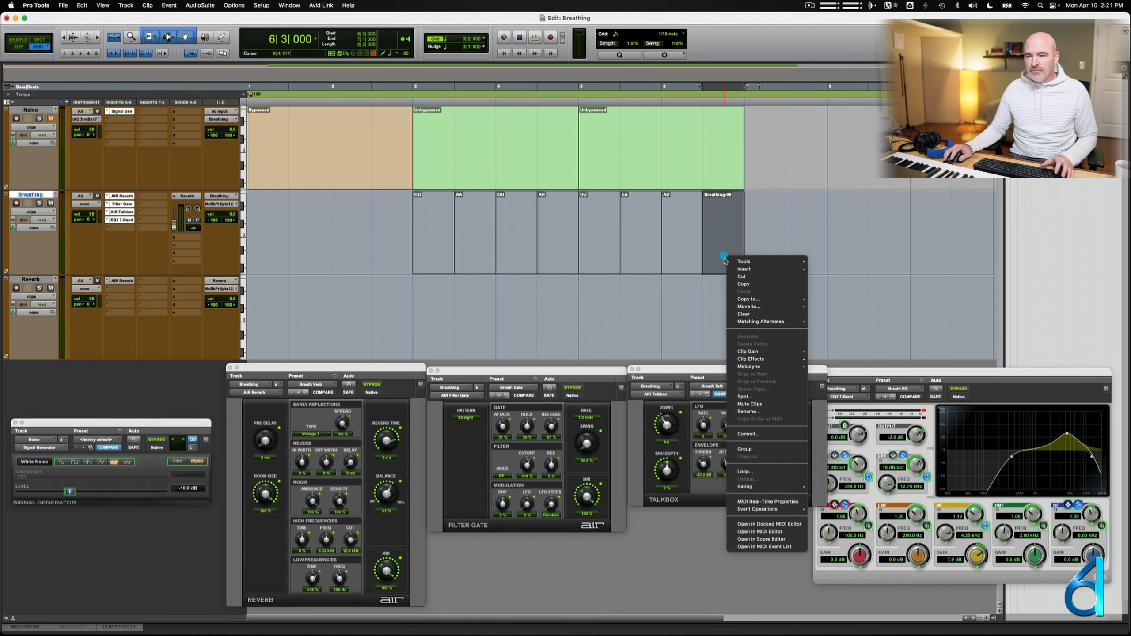
left_click(757, 414)
type("AA 2")
key("Return")
left_click(371, 218)
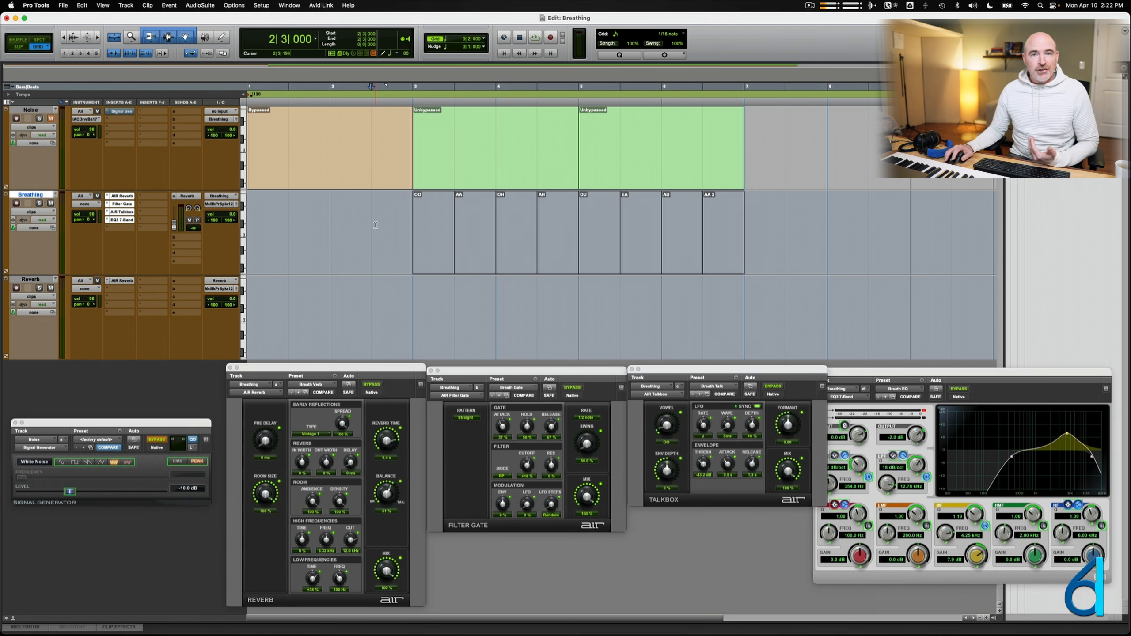
Assign a predefined MIDI output to the Breathing track.
left_click(82, 206)
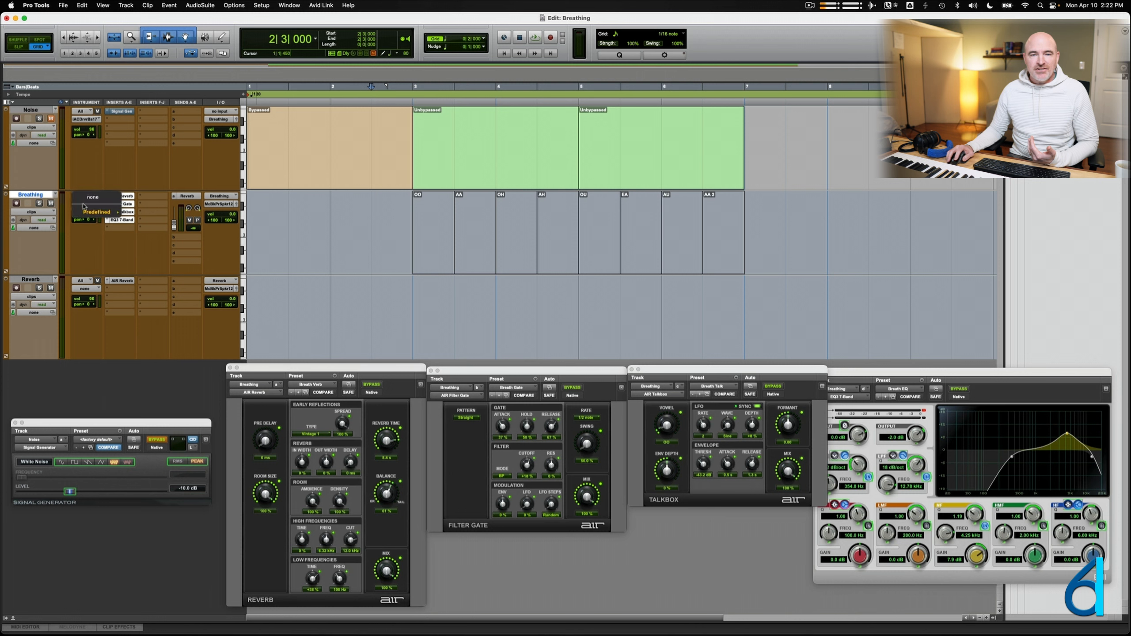
mouse_move(97, 212)
mouse_move(151, 214)
left_click(212, 222)
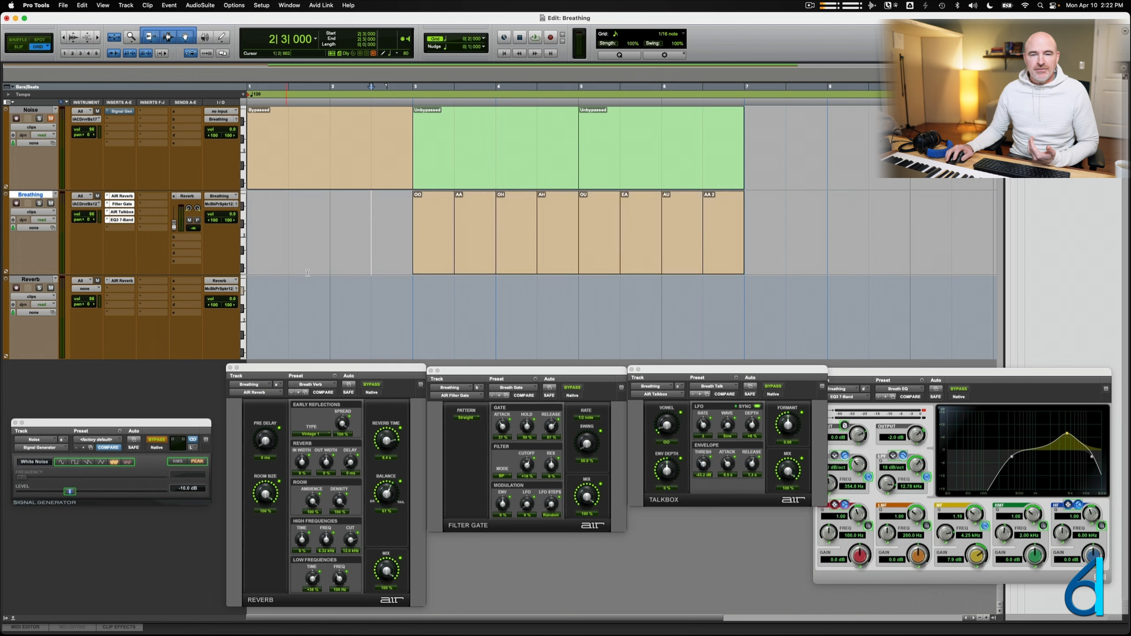
Open the Color Palette away from the clips, and color the OO clip purple and the AA clip pink.
double_click(6, 232)
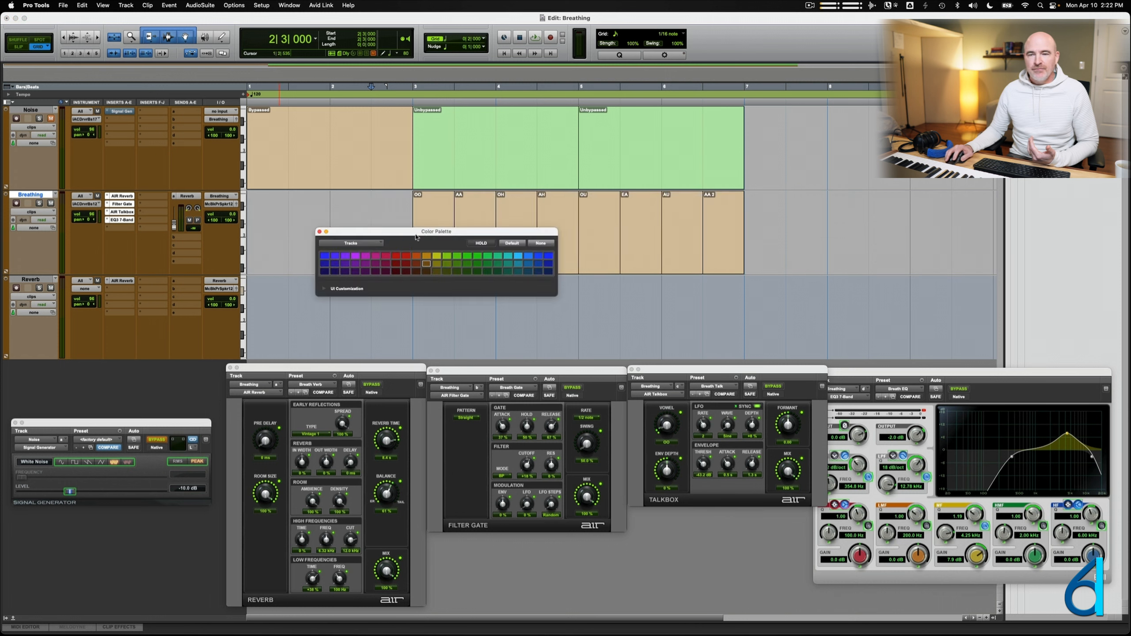
left_click_drag(423, 230, 821, 15)
left_click(433, 245)
left_click(743, 47)
left_click(474, 245)
left_click(784, 47)
Color the OH clip orange, the AH clip green and the OU clip turquoise.
left_click(518, 258)
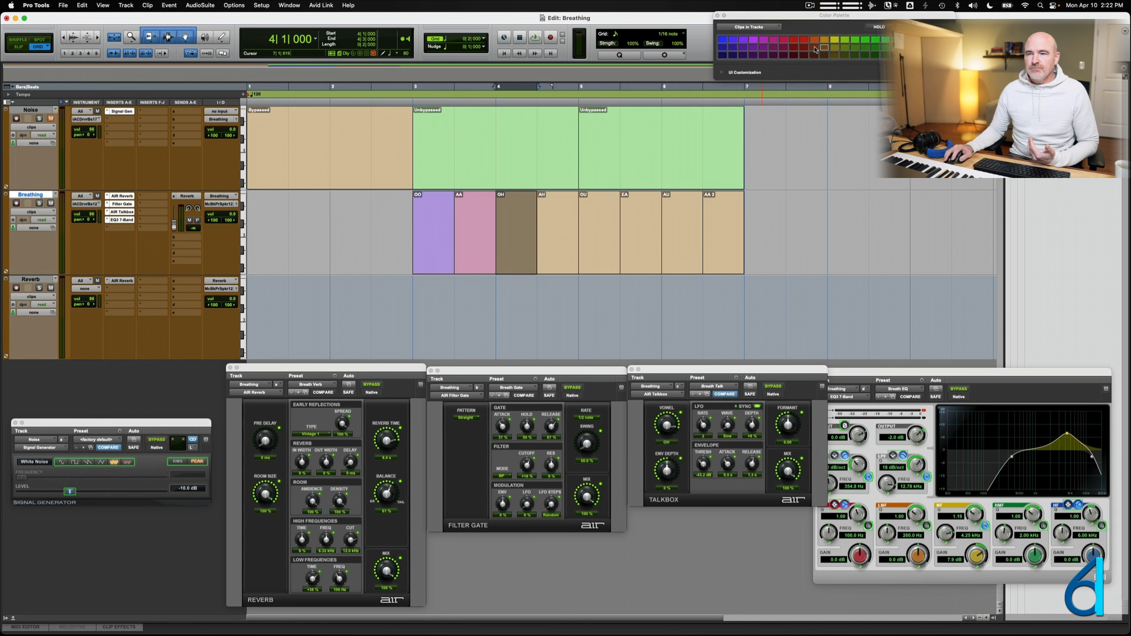
left_click(814, 48)
left_click(558, 258)
left_click(865, 48)
left_click(599, 257)
left_click(914, 47)
Color the EA clip blue, the AU clip pink and the AA 2 clip blue-green.
left_click(644, 259)
left_click(722, 48)
left_click(684, 256)
left_click(783, 45)
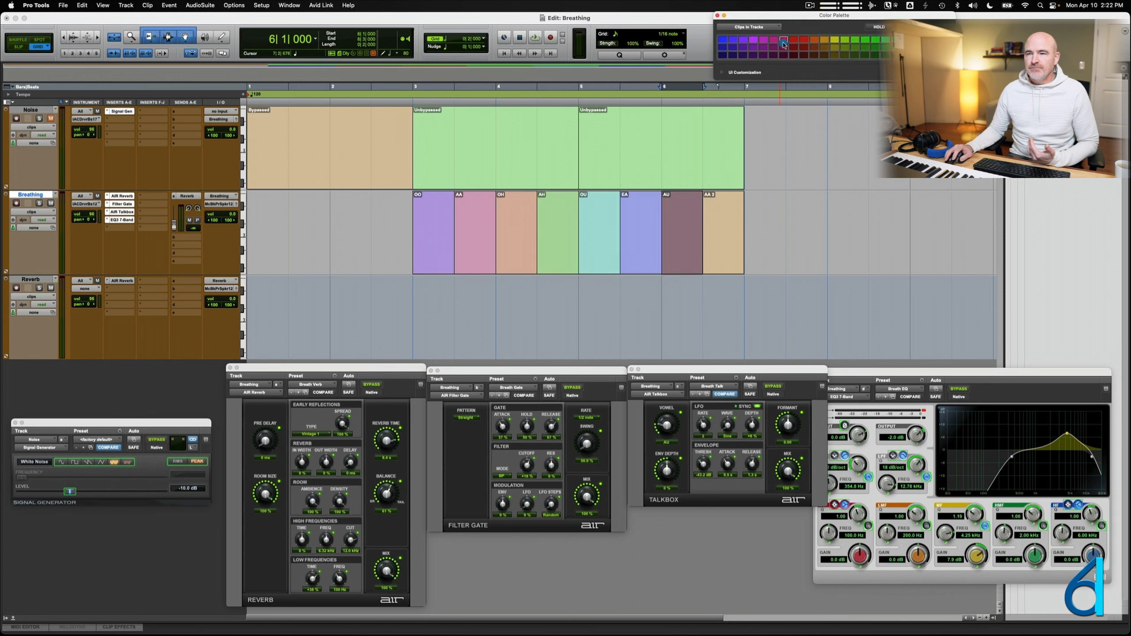
left_click(726, 253)
left_click(896, 51)
left_click(358, 231)
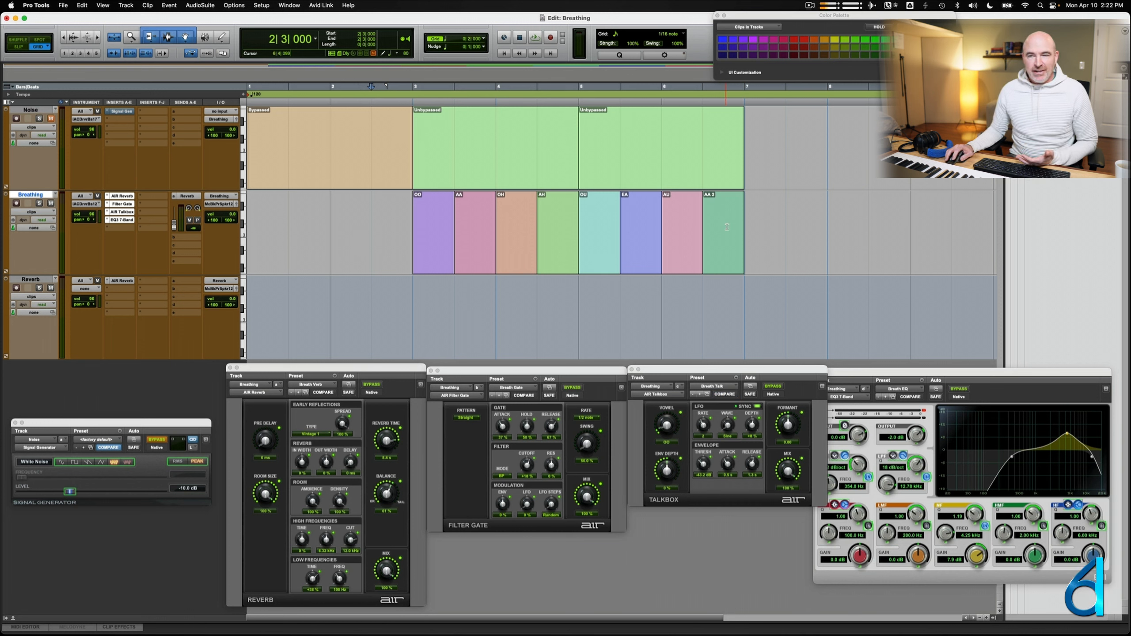
Audition the named vowel clips from 2|1|000, then stop playback.
left_click(329, 212)
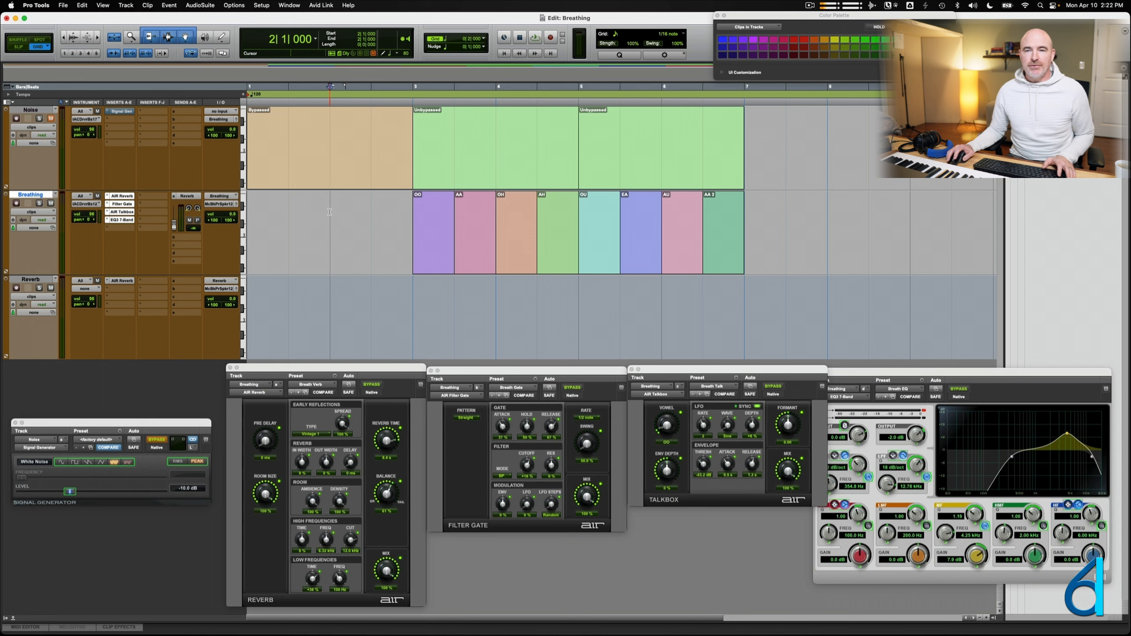
key("space")
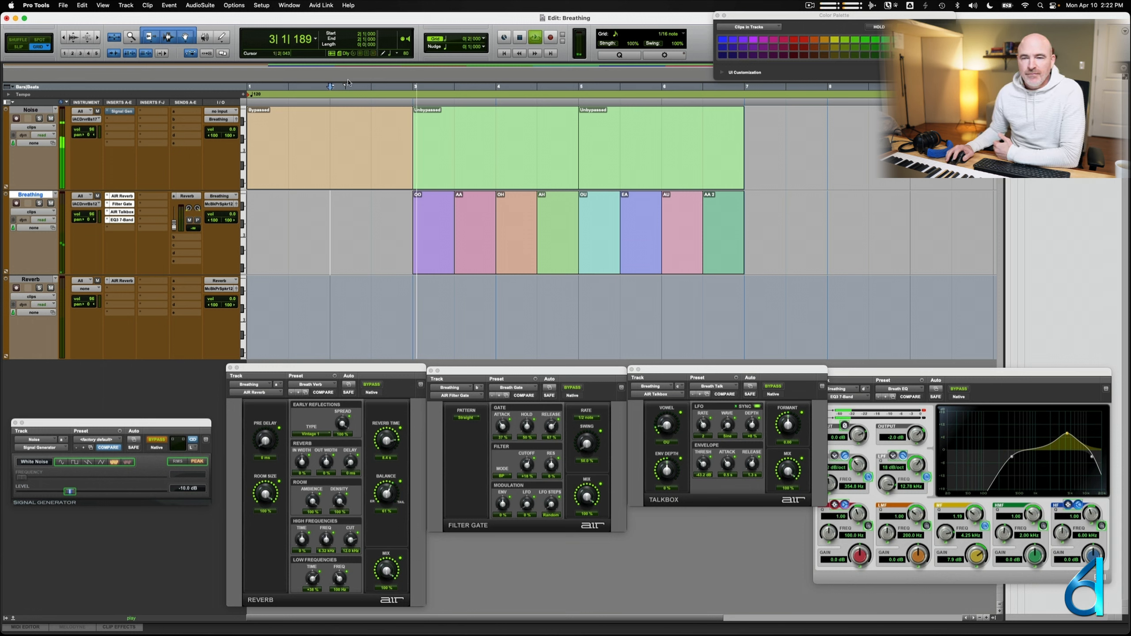
key("space")
Toggle the AIR Talkbox insert on the Breathing track off and on, and audition the clips from 2|3|000.
left_click(382, 204)
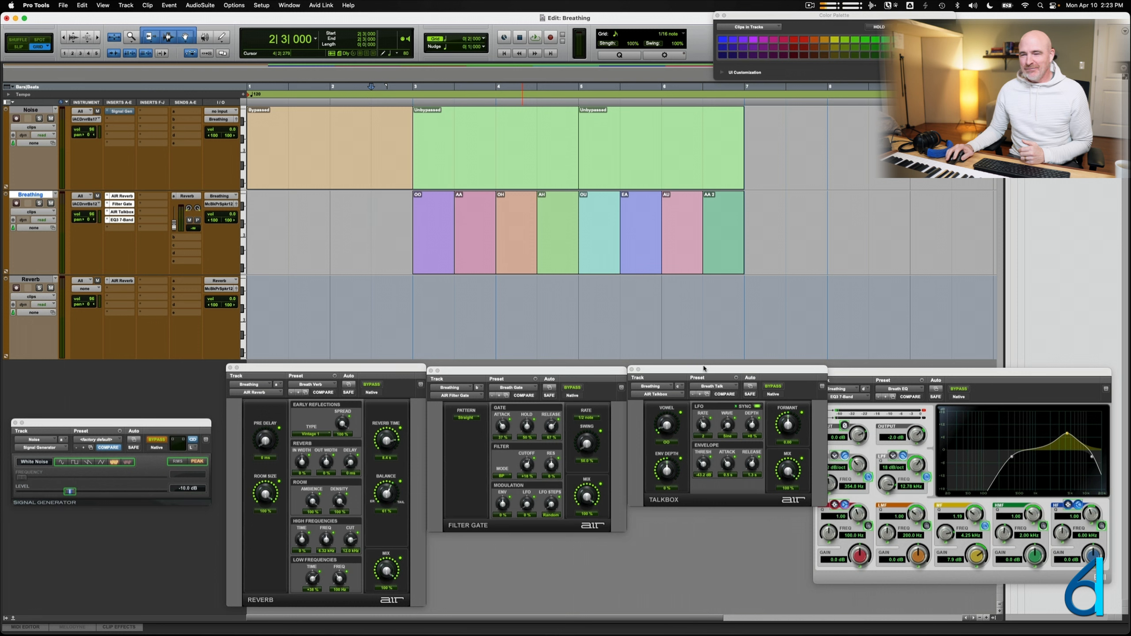
left_click(124, 213, "ctrl+super")
left_click(124, 213, "ctrl+super")
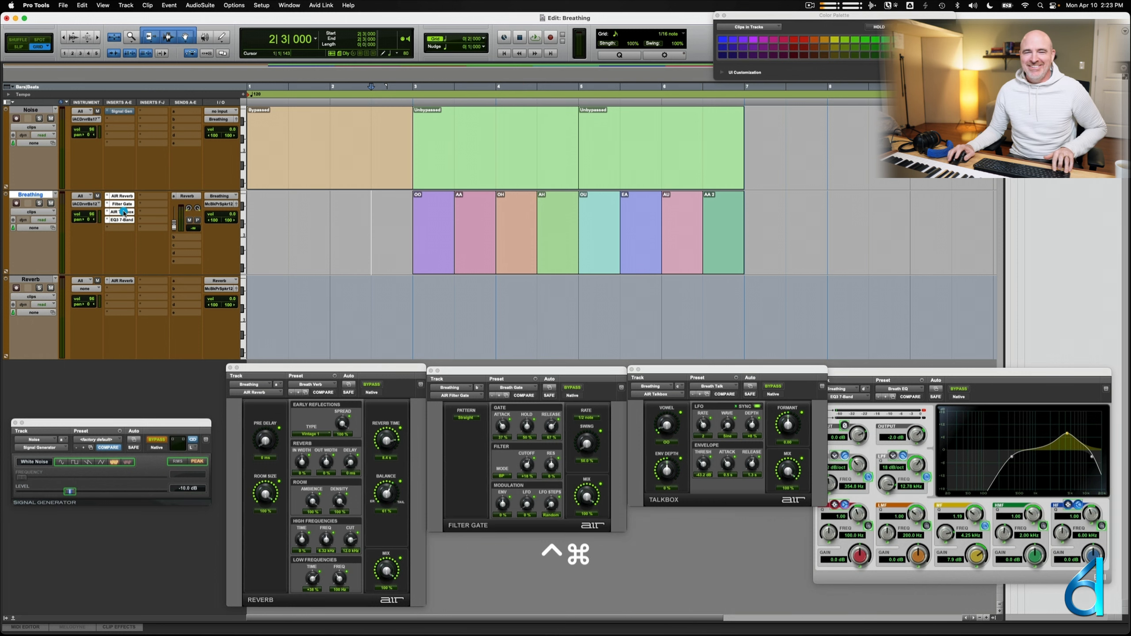
key("space")
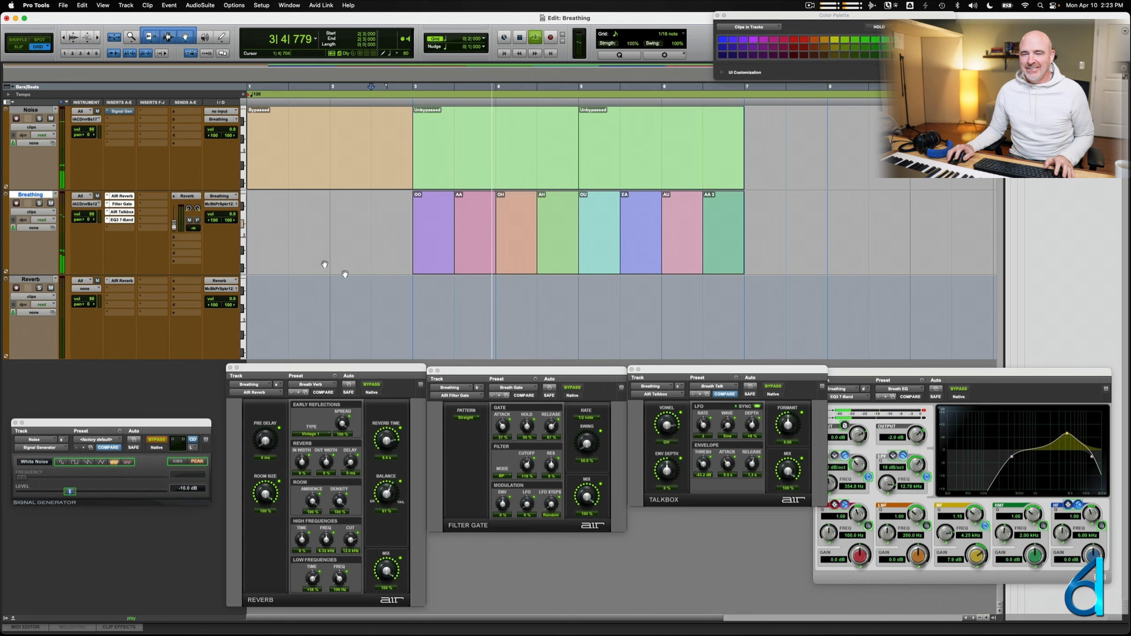
left_click(641, 370)
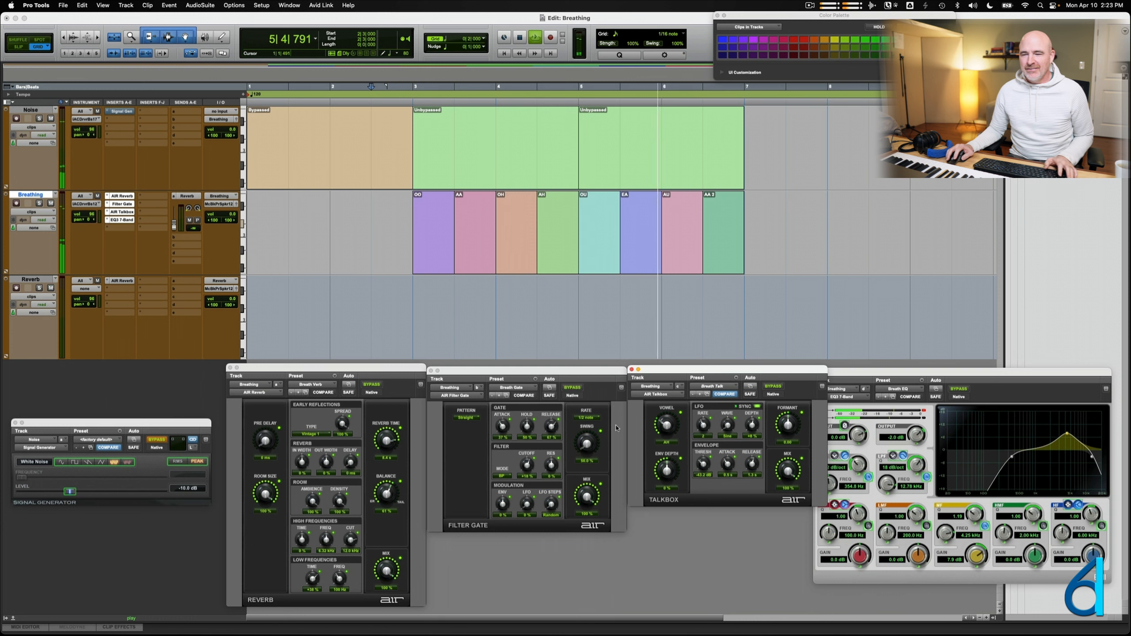
key("space")
Switch the Breathing track view from clips to the AIR Talkbox Vowel automation.
left_click(391, 212)
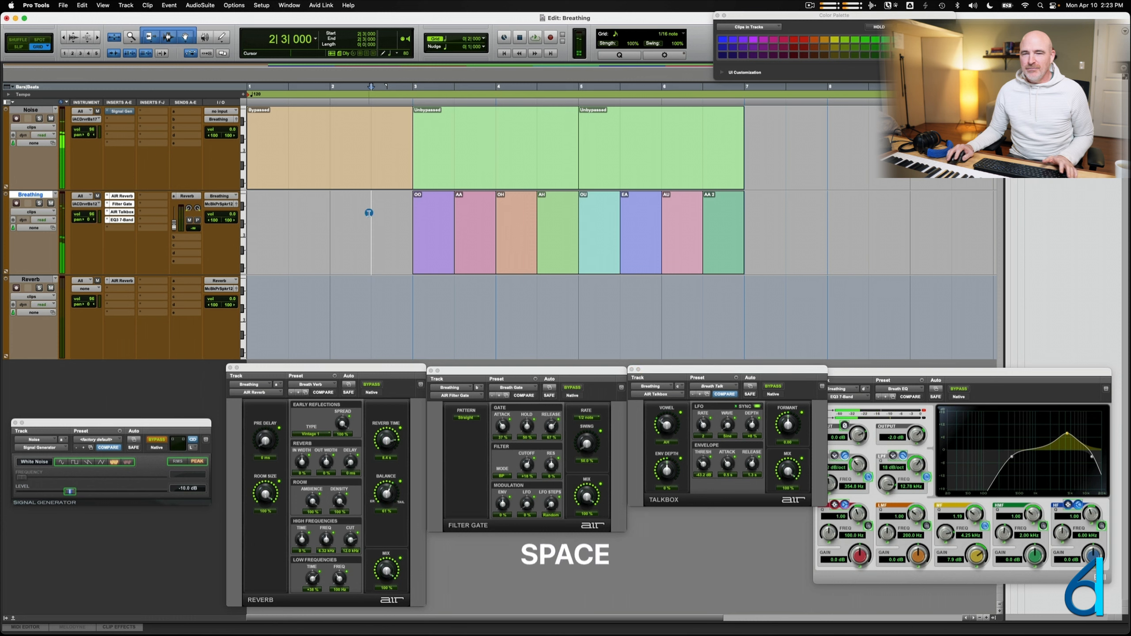
left_click(328, 220)
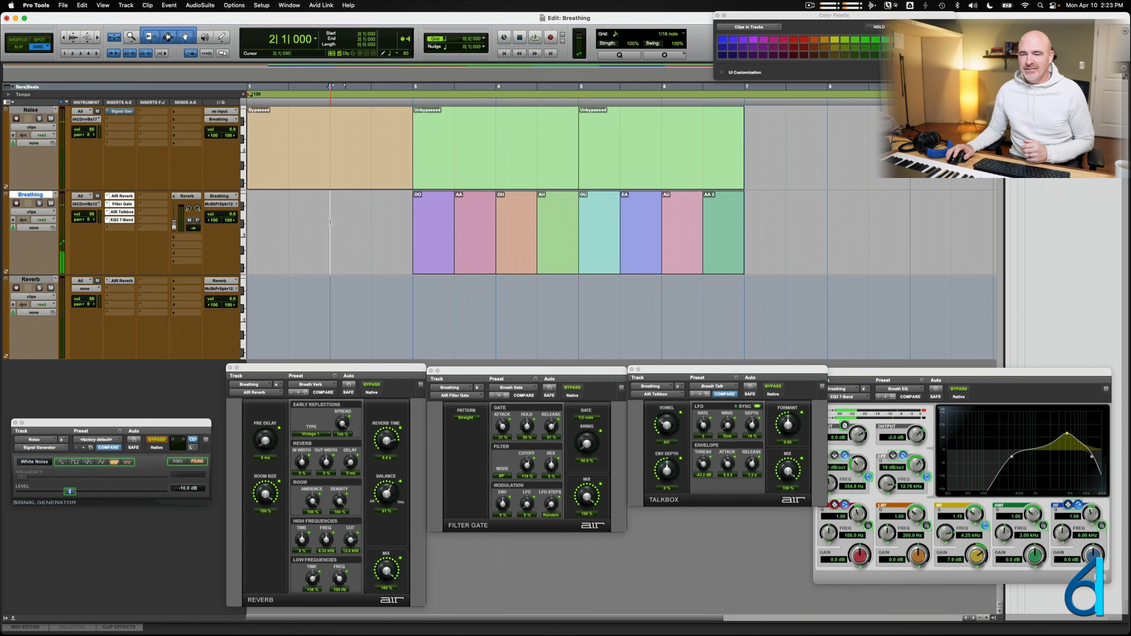
left_click(32, 211)
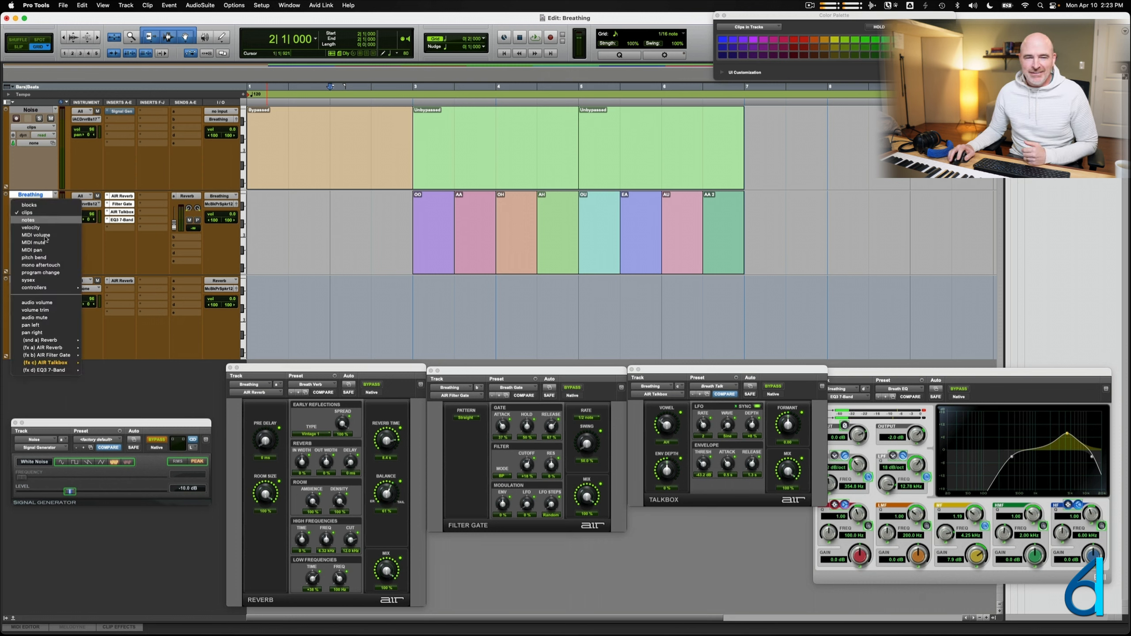
left_click(100, 364)
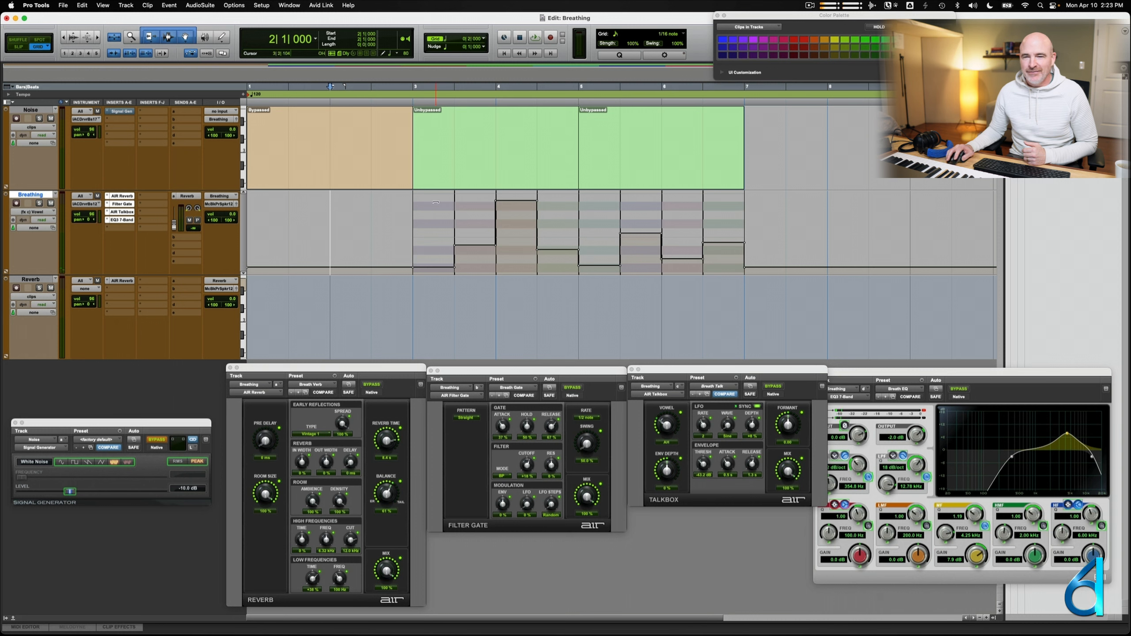
left_click(552, 214)
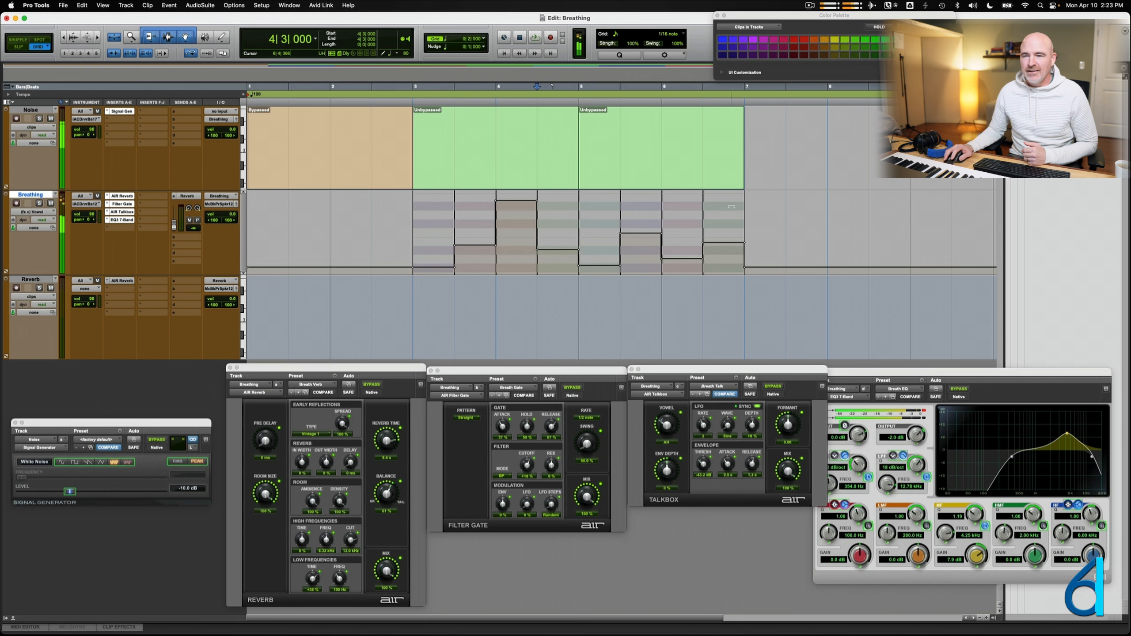
Play back the Vowel automation from 2|1|000 and again from 3|1|000.
left_click(344, 225)
key("space")
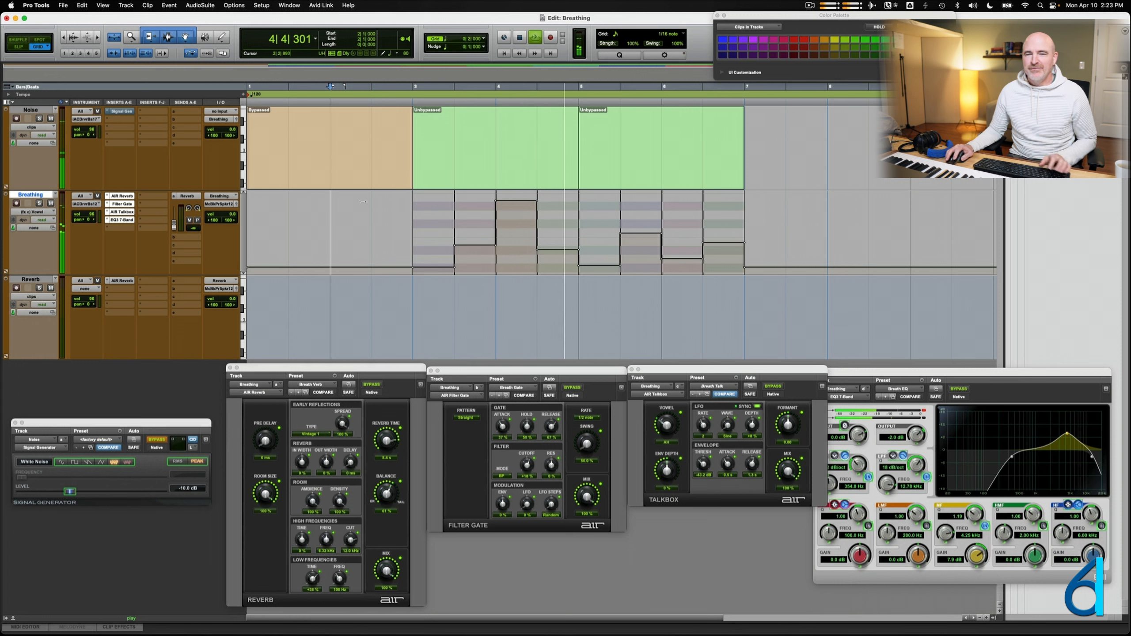
key("space")
key("Return")
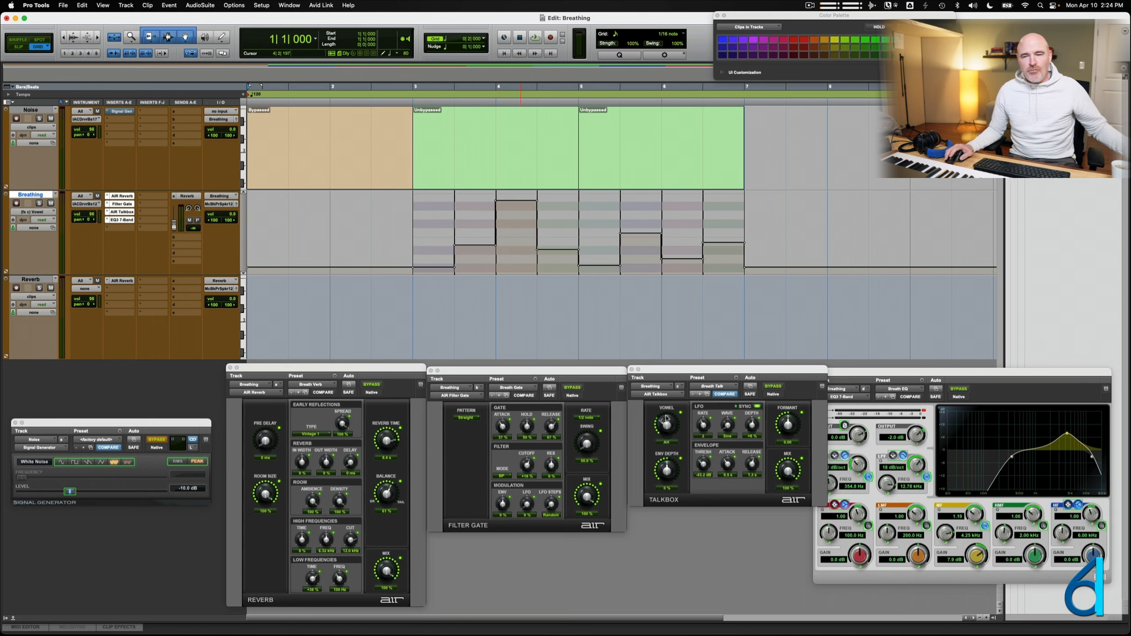
key("space")
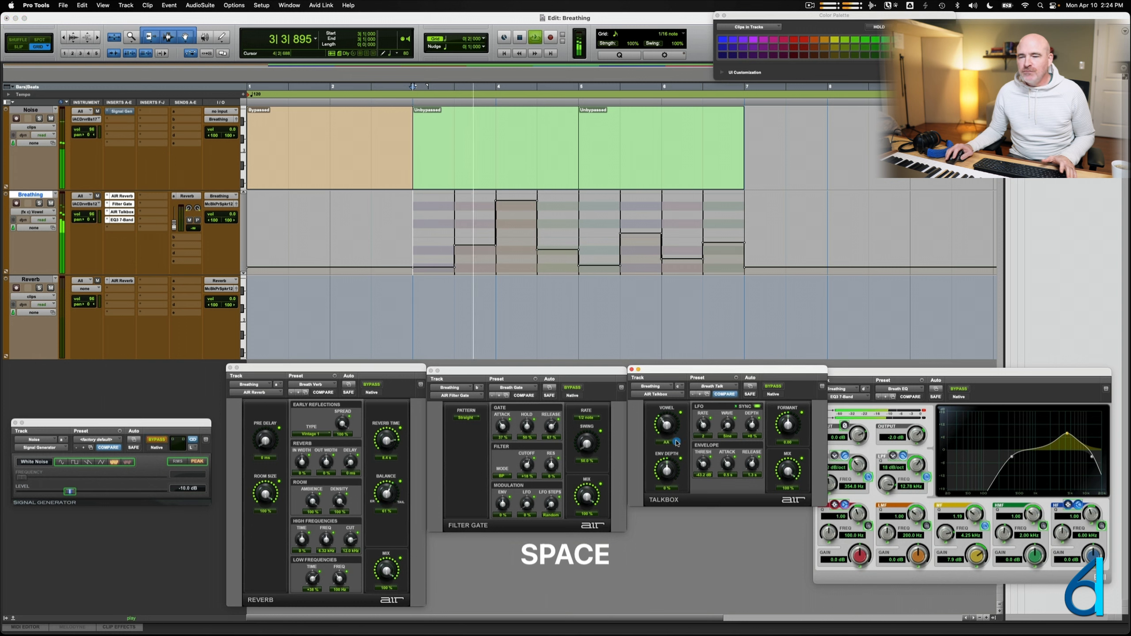
key("space")
key("space")
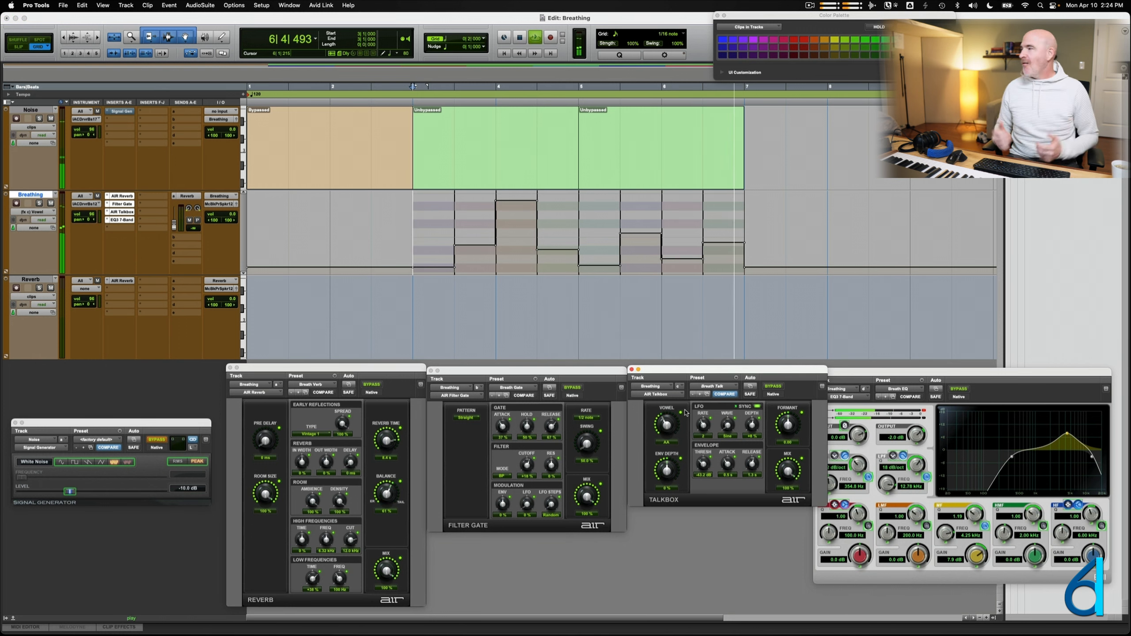
Return the Breathing track to clips view, audition the vowel clips, and place the insertion point at 2|3|000.
key("space")
left_click(30, 195, "ctrl+super")
key("space")
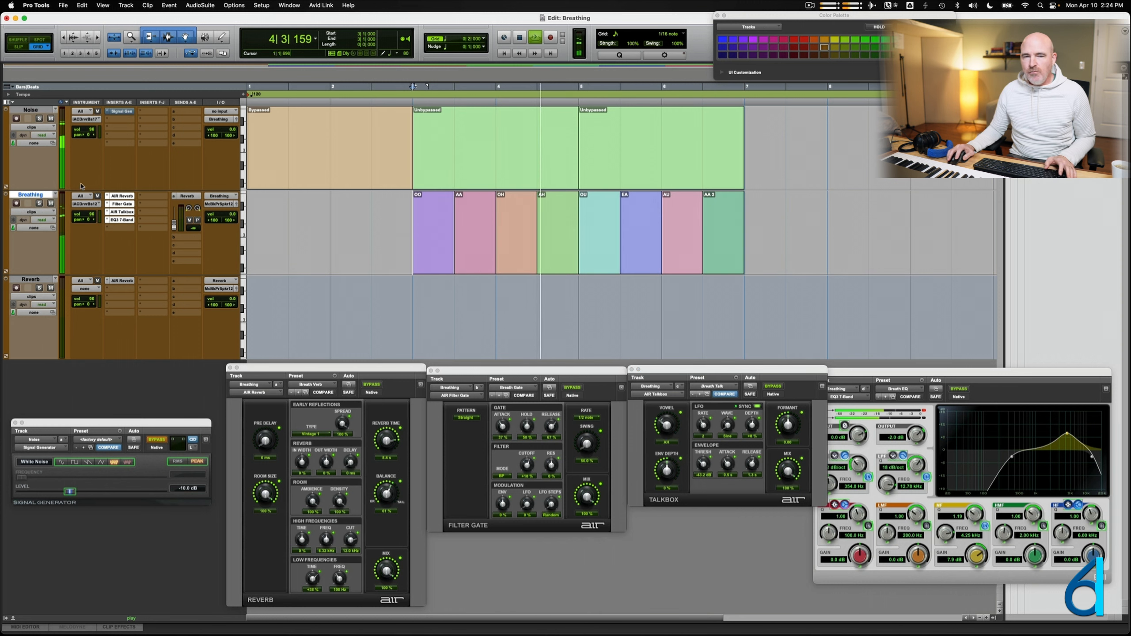
key("space")
left_click(382, 245)
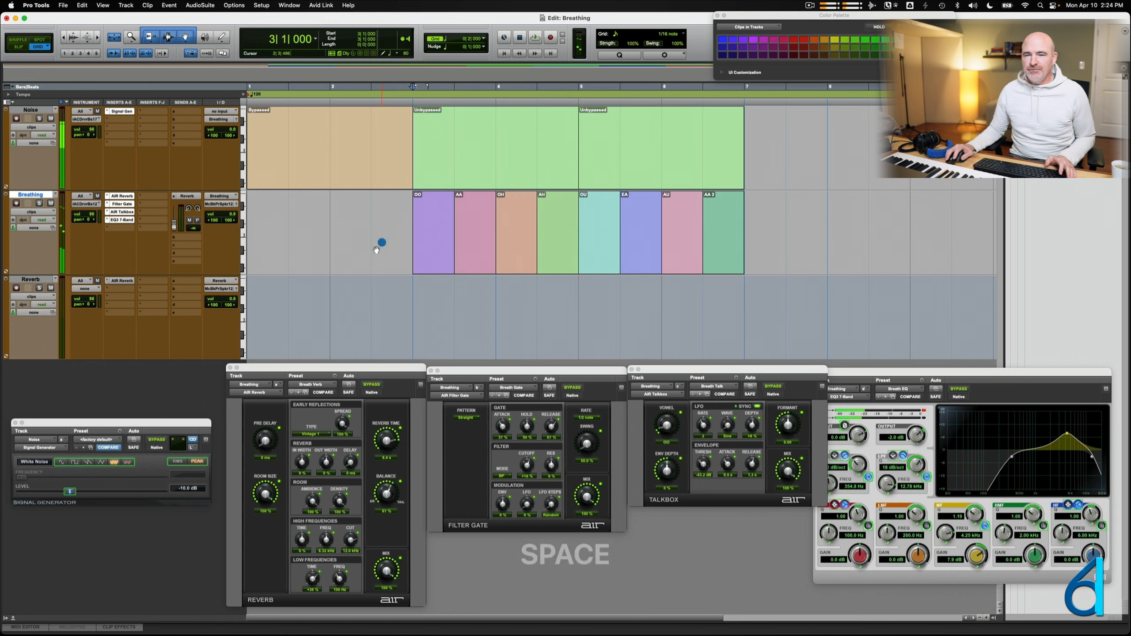
key("space")
key("space")
left_click(370, 256)
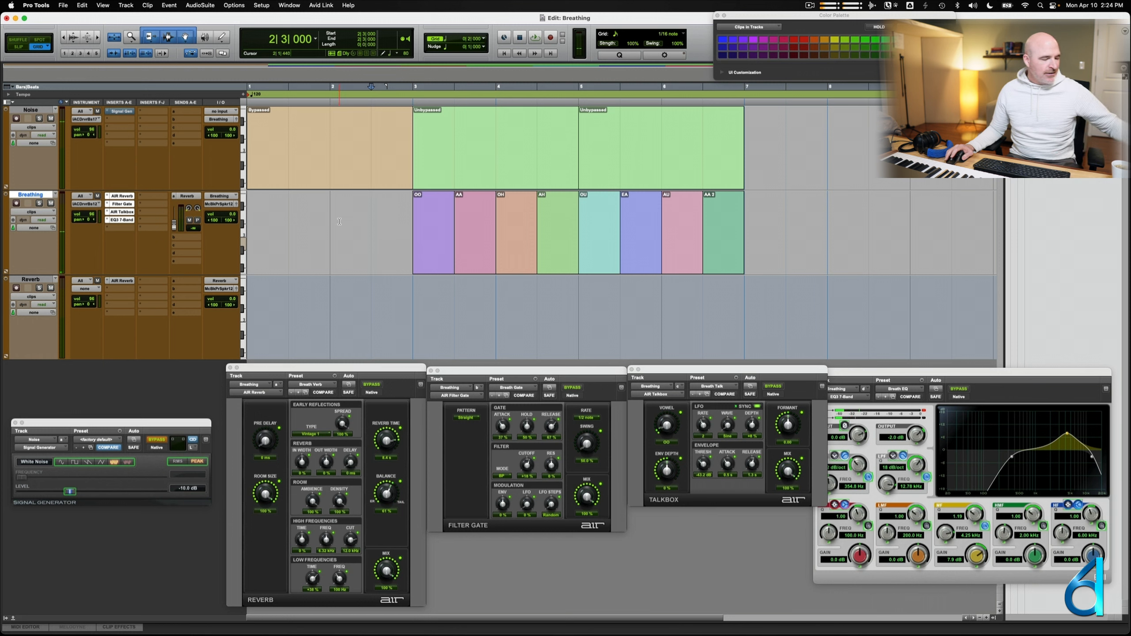
Show the AIR Talkbox Vowel automation on the Breathing track and play it from 2|3|000 and 3|1|000.
left_click(45, 213)
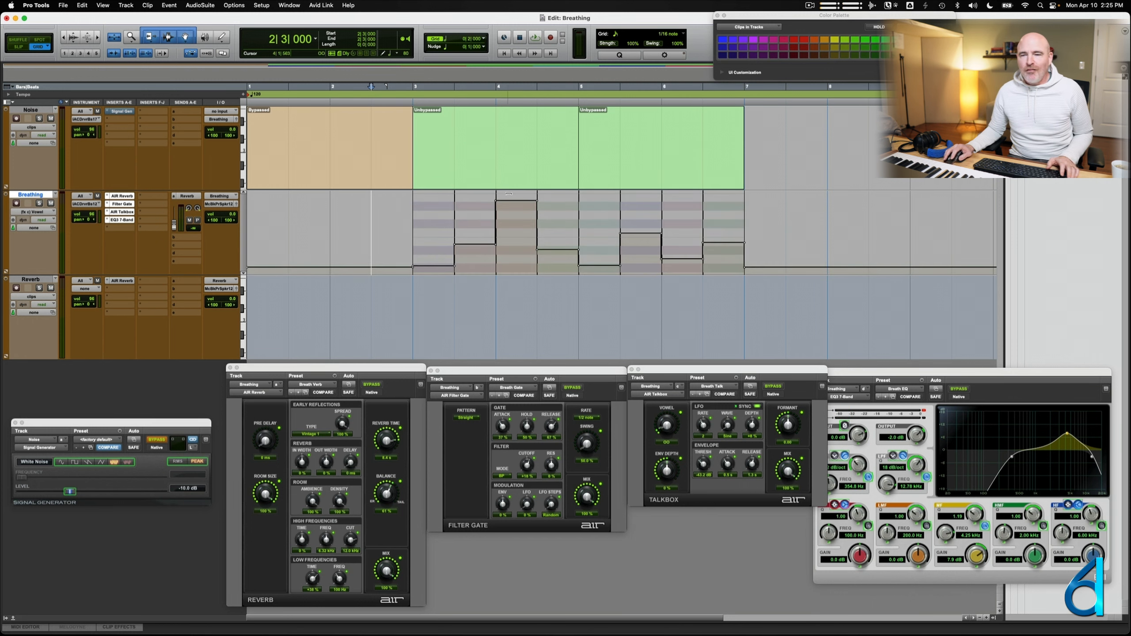
key("space")
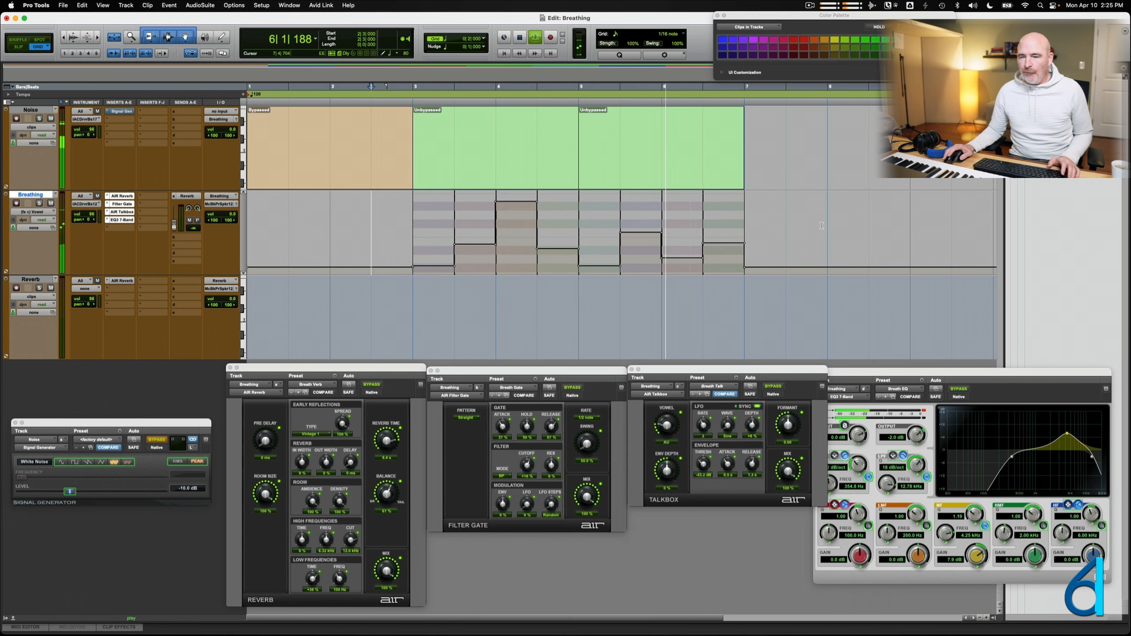
key("space")
left_click(417, 246)
key("space")
key("space")
Audition the Vowel automation from the start of bar 5 twice, stopping after each pass.
left_click(501, 218)
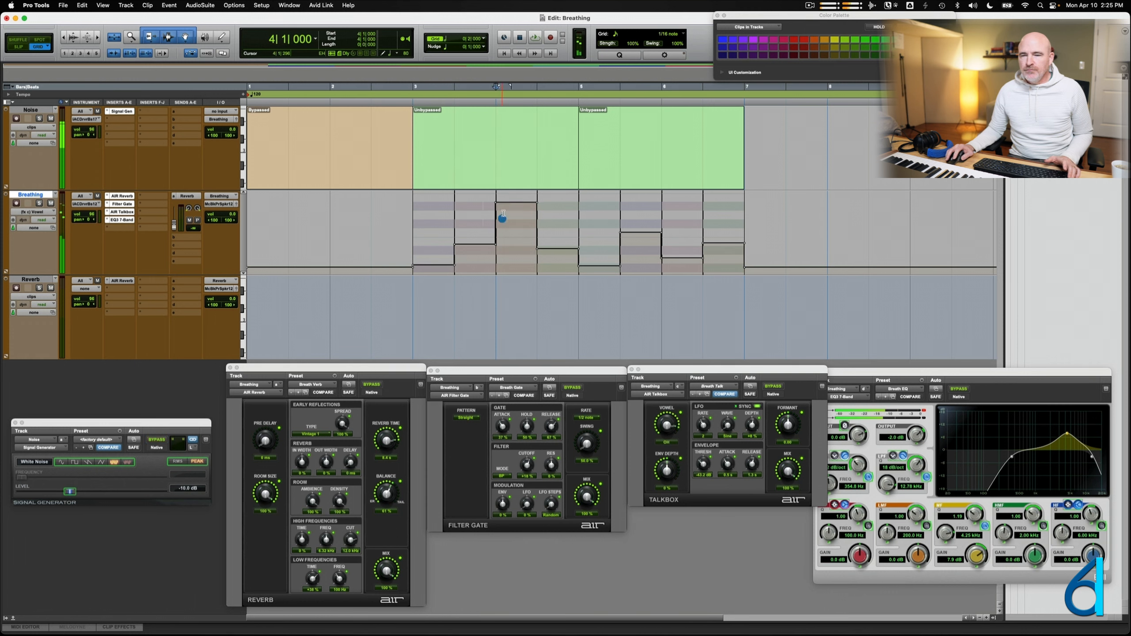
left_click(597, 224)
key("space")
key("space")
key("space")
key("space")
Play back the Vowel automation from 3|1|000, the middle of bar 3, and 2|1|000, then stop.
left_click(419, 225)
key("space")
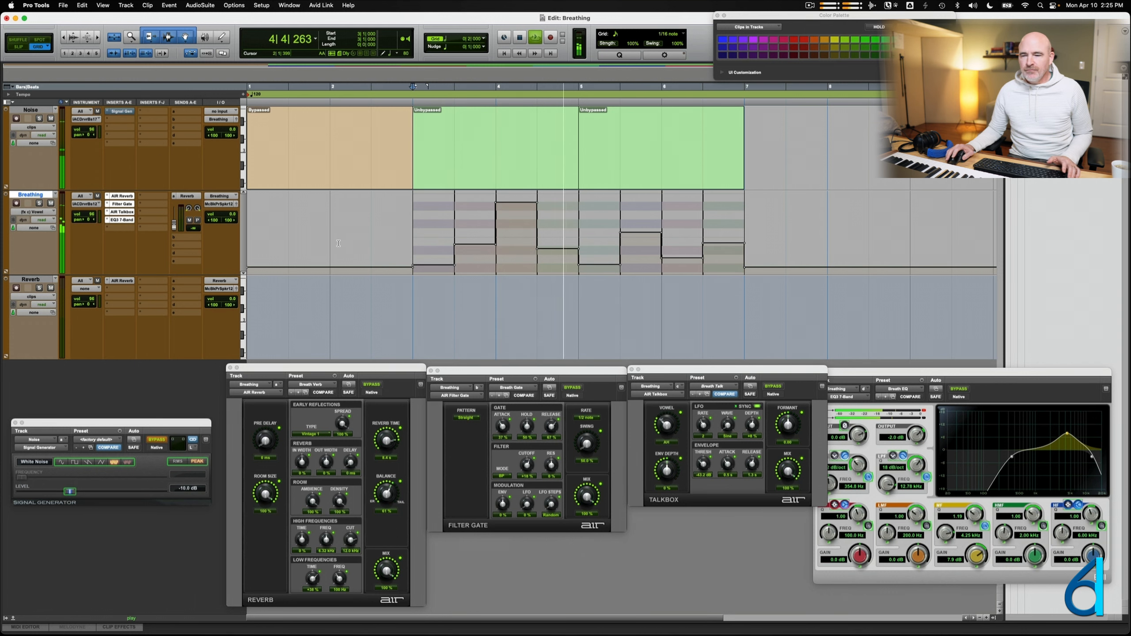
key("space")
left_click(466, 228)
key("space")
key("space")
left_click(342, 209)
key("space")
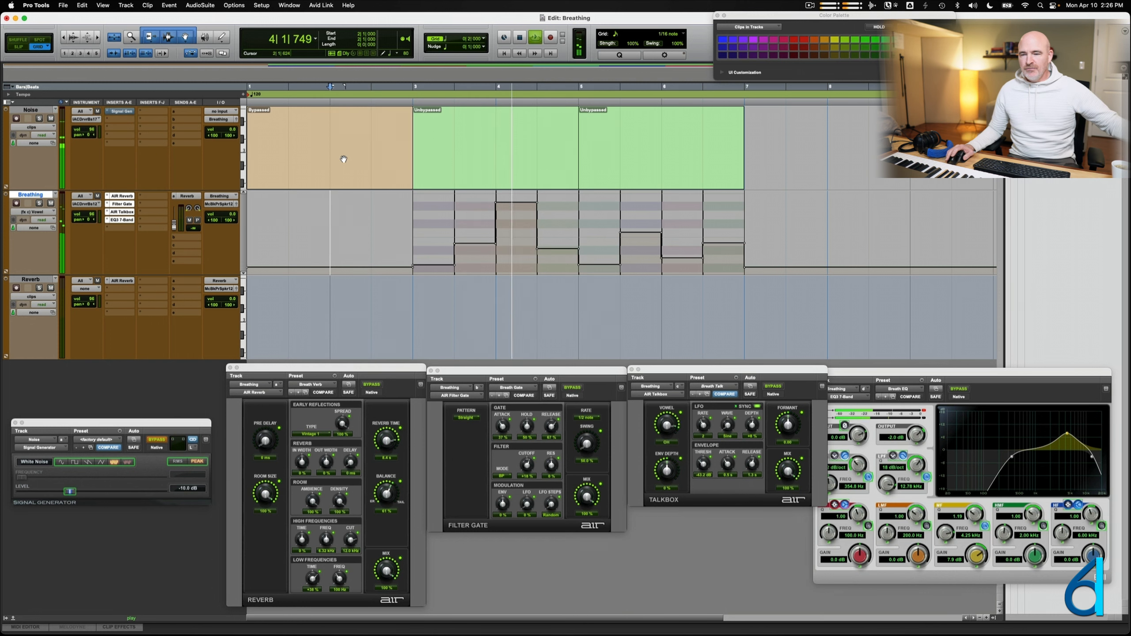
key("space")
Return the Breathing track to clips view and replace the clip at 5|1|000 with a copy of the purple OO clip.
key("ctrl+minus")
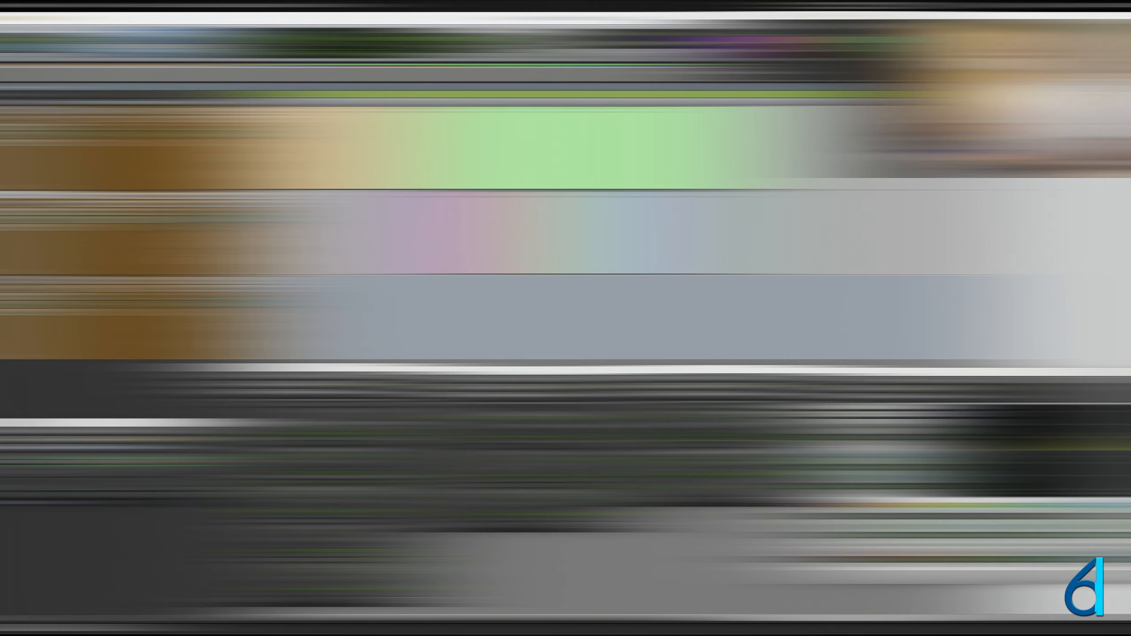
left_click(398, 213)
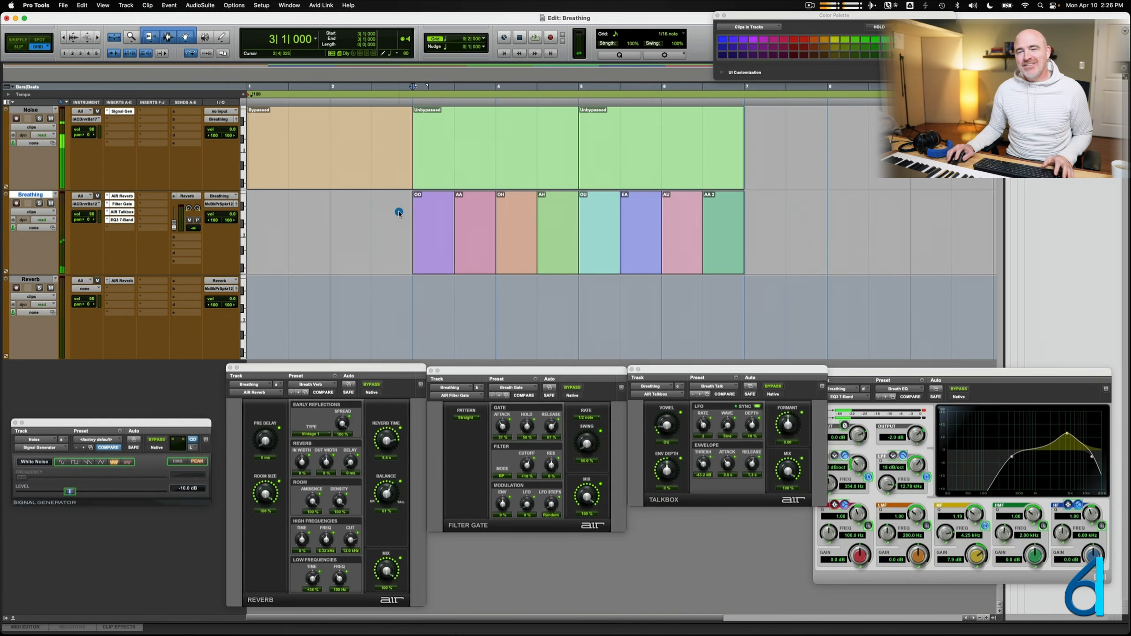
left_click(330, 224)
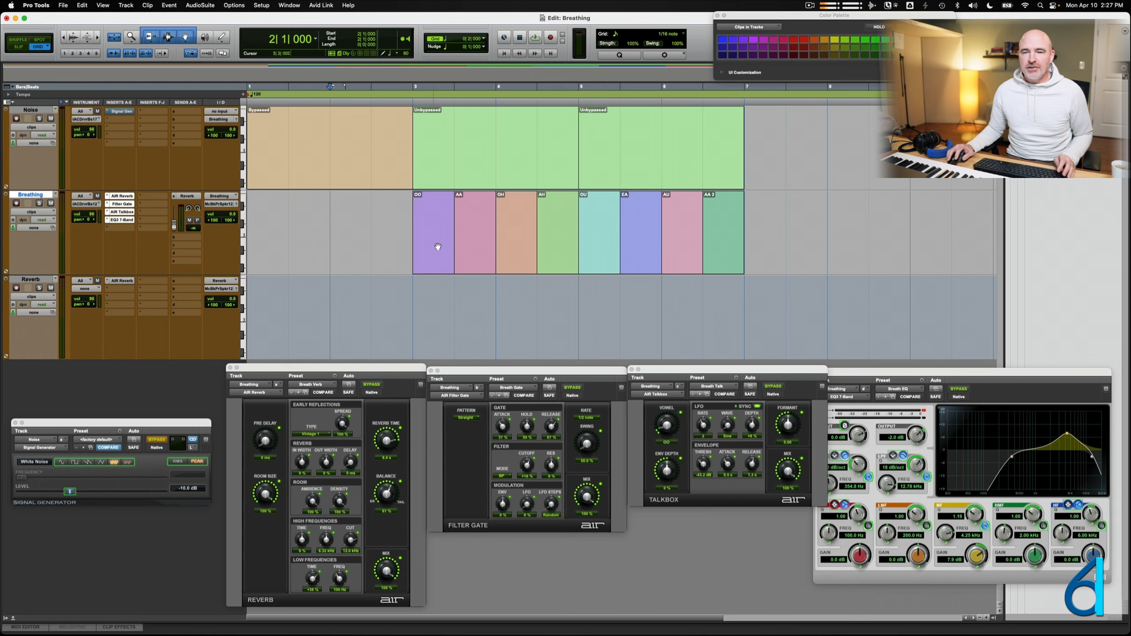
left_click_drag(438, 246, 602, 246)
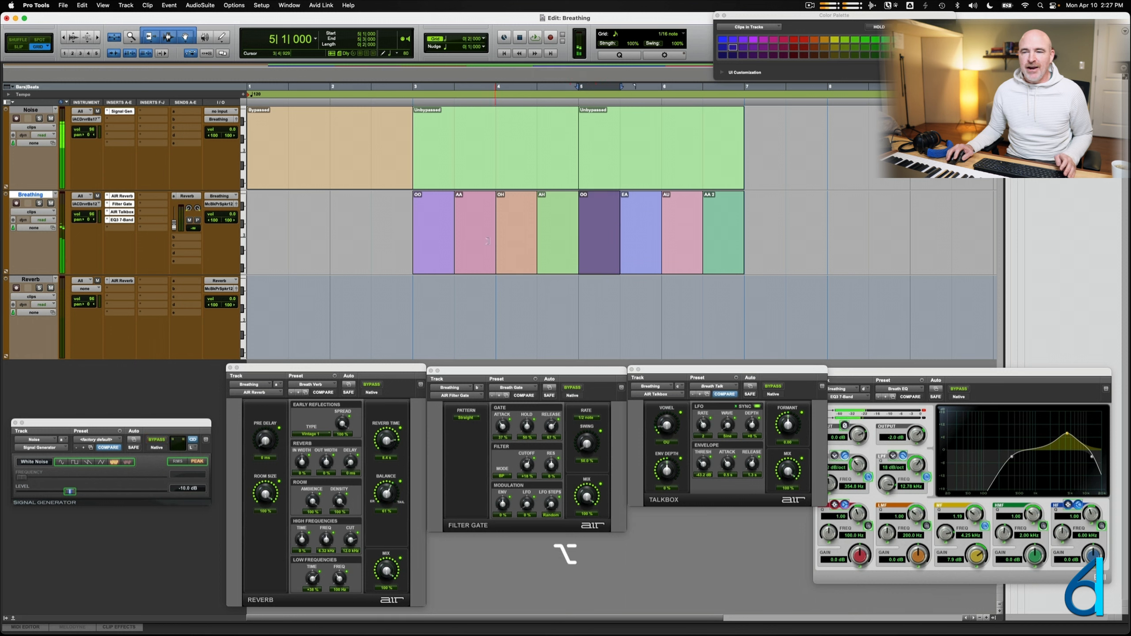
Audition the rearranged vowel clips from 3|1|000 through the end of the sequence.
left_click(373, 212)
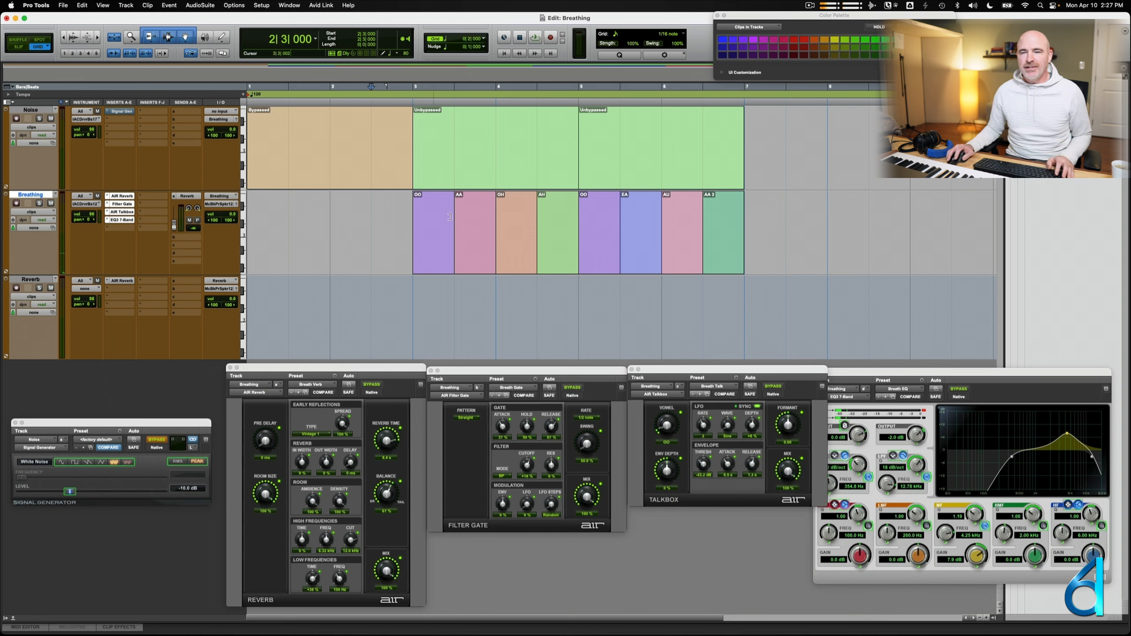
left_click(421, 215)
key("space")
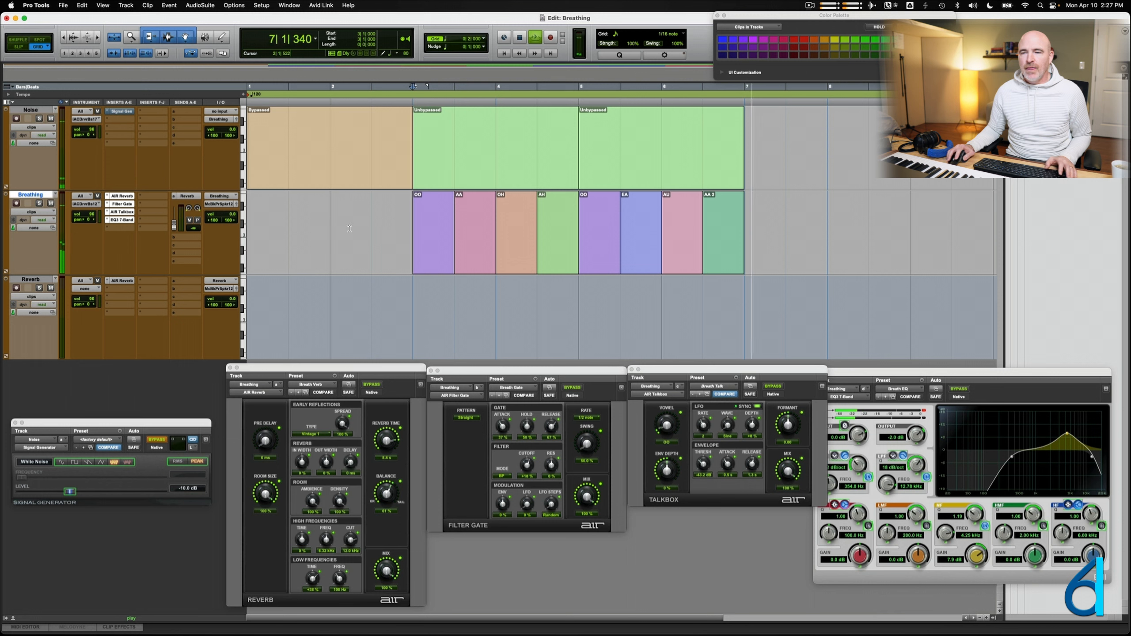
key("space")
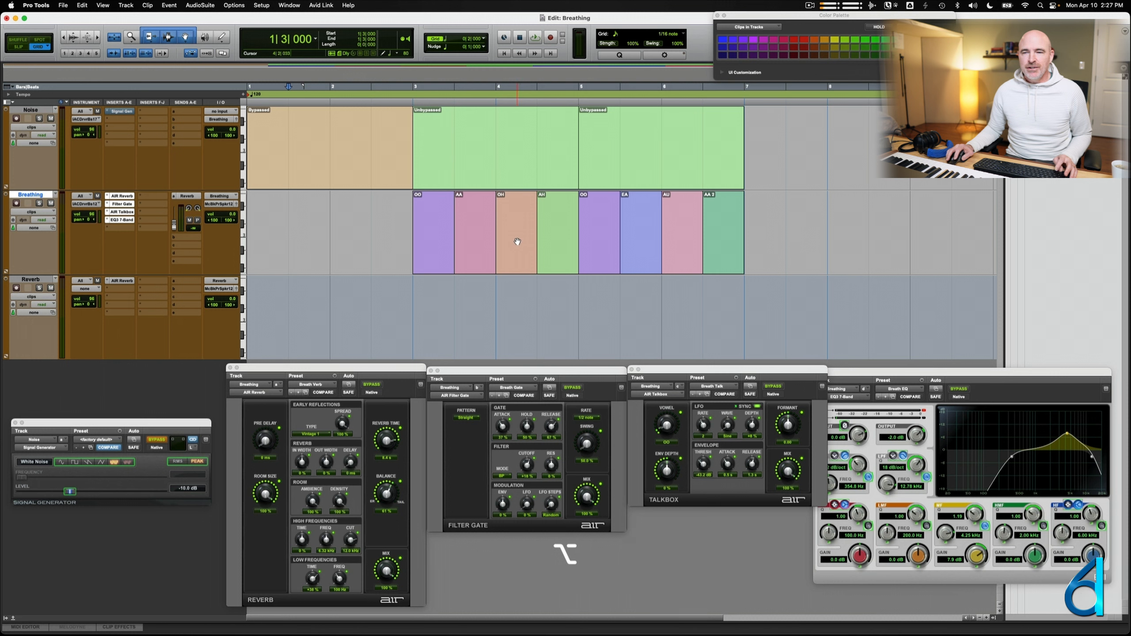
Swap the OH clip at 4|1|000 with the AU clip at 6|1|000 and audition the sequence from 2|1|000.
left_click_drag(517, 241, 792, 236)
left_click_drag(668, 248, 492, 242)
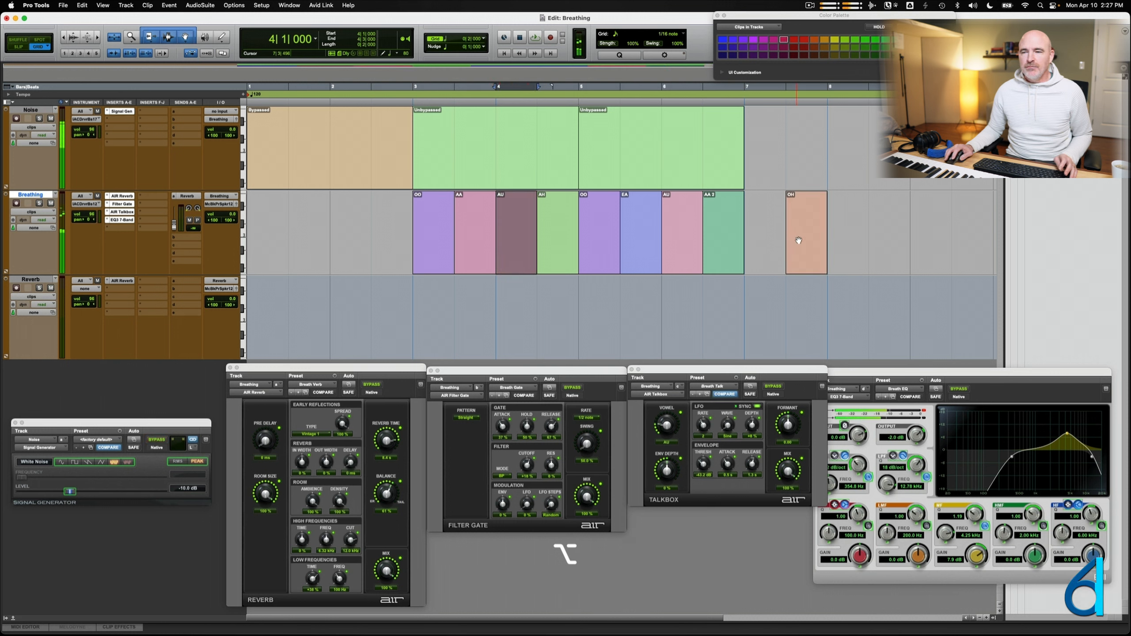
left_click_drag(798, 240, 674, 243)
left_click(337, 216)
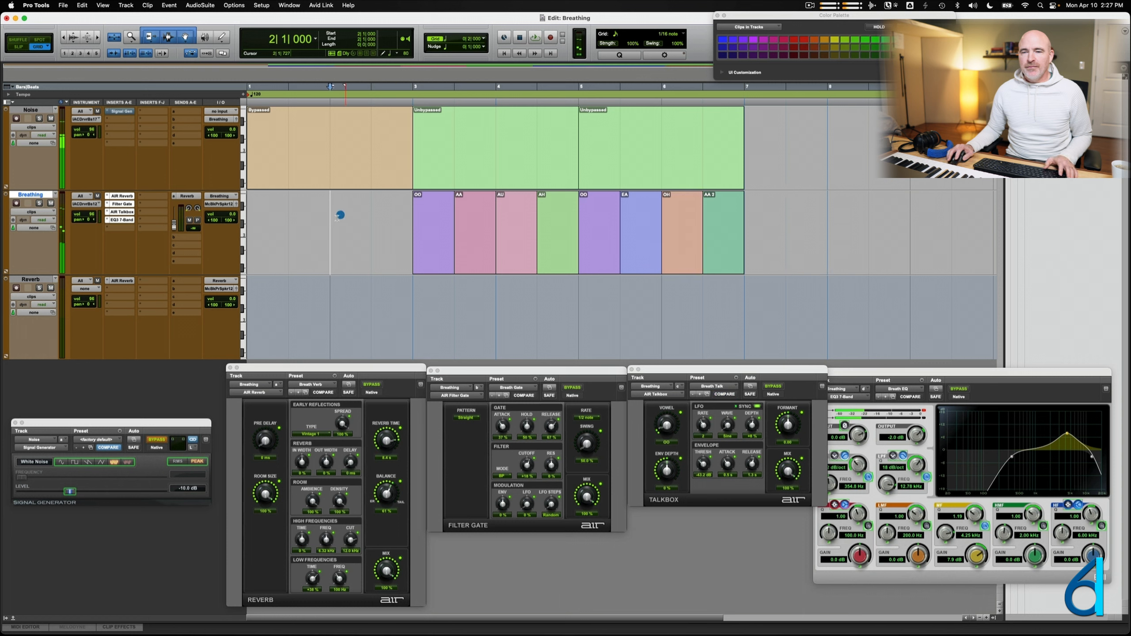
key("space")
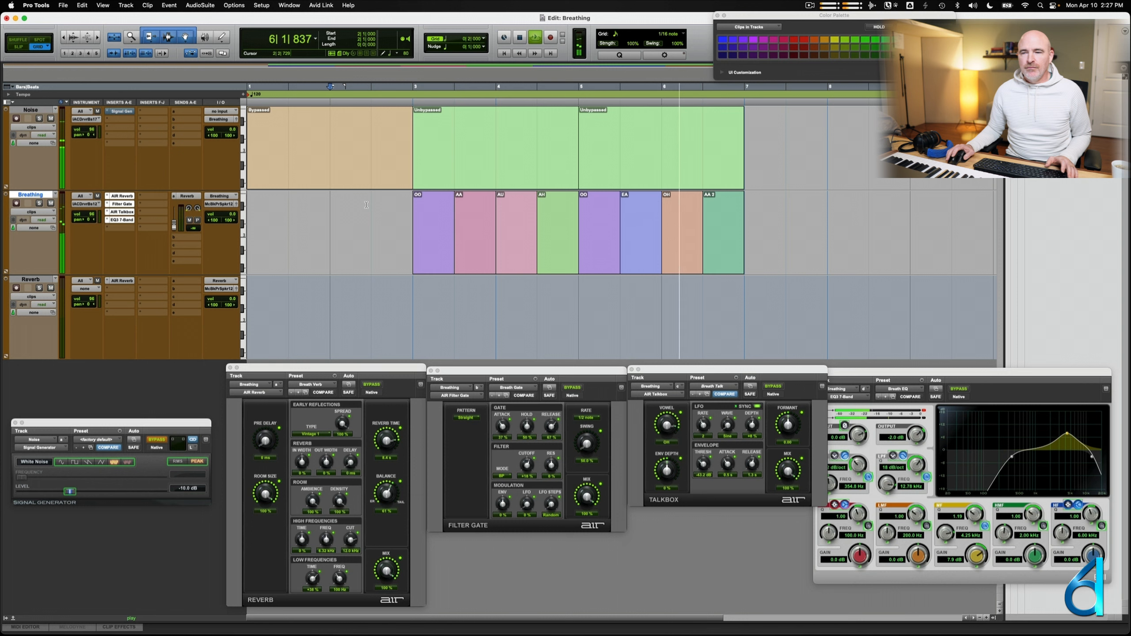
key("space")
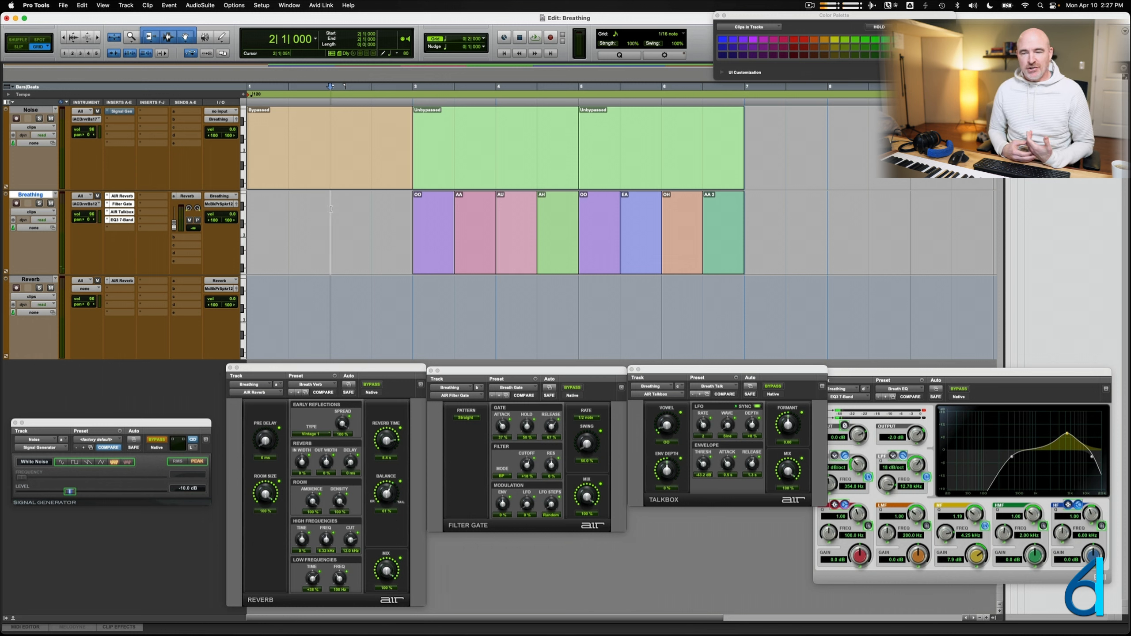
Duplicate the Noise track's Unbypassed clip at 5|1|000 to 7|1|000.
left_click(389, 215)
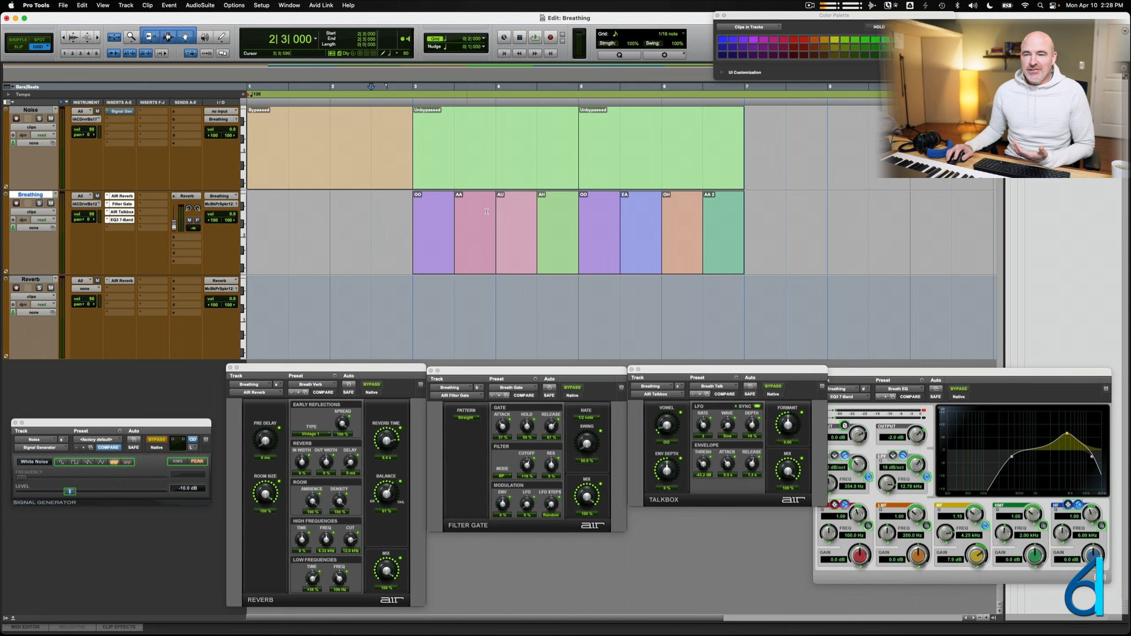
left_click(644, 172)
key("super+d")
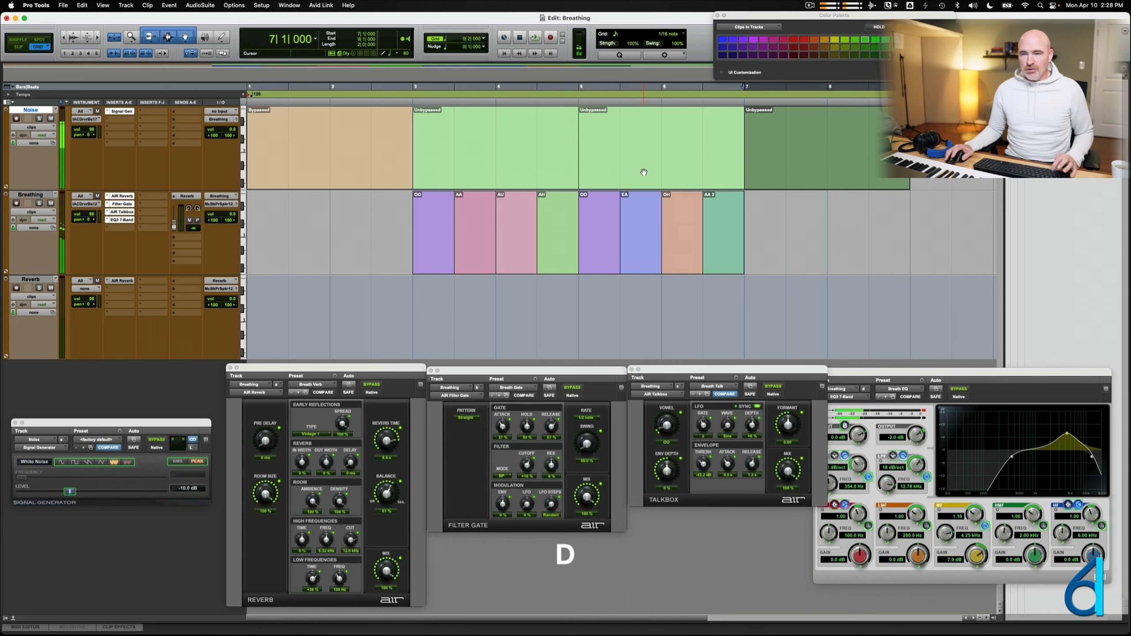
Copy the purple OO, teal, pink AU and blue vowel clips to 7|1|000, 7|3|000, 8|1|000 and 8|3|000 on the Breathing track.
left_click(599, 254)
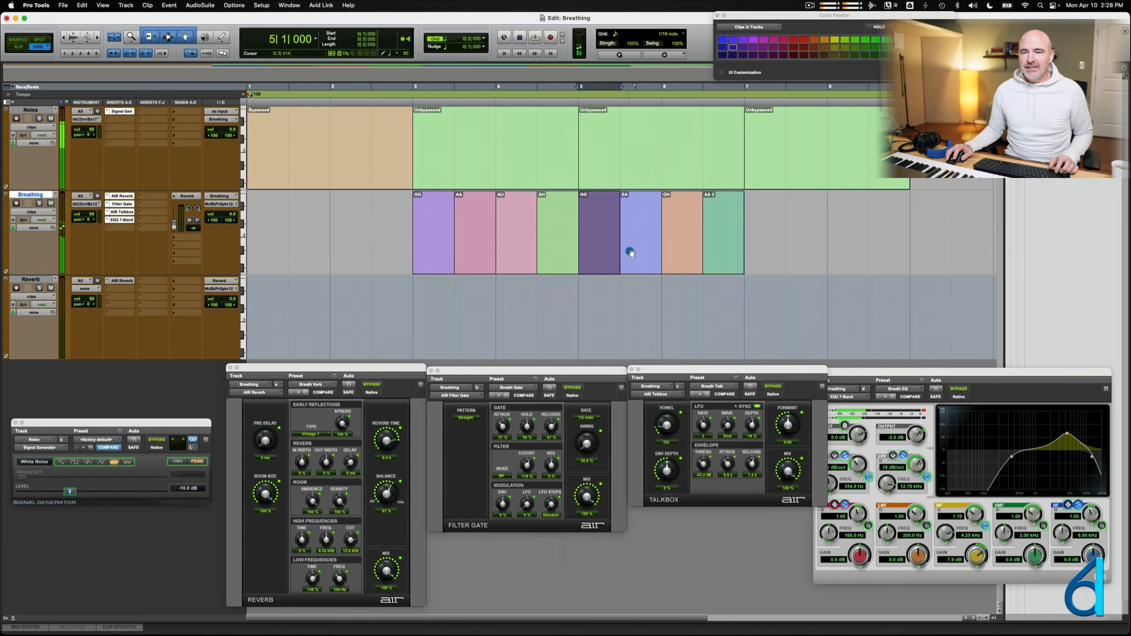
left_click_drag(595, 251, 794, 235)
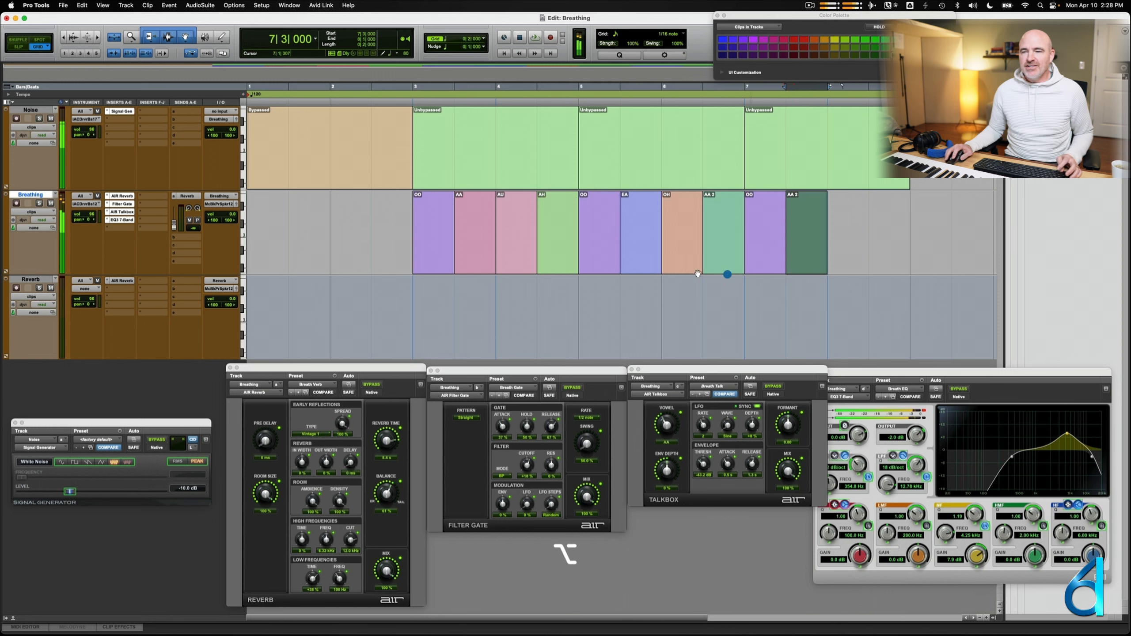
left_click_drag(505, 243, 829, 230)
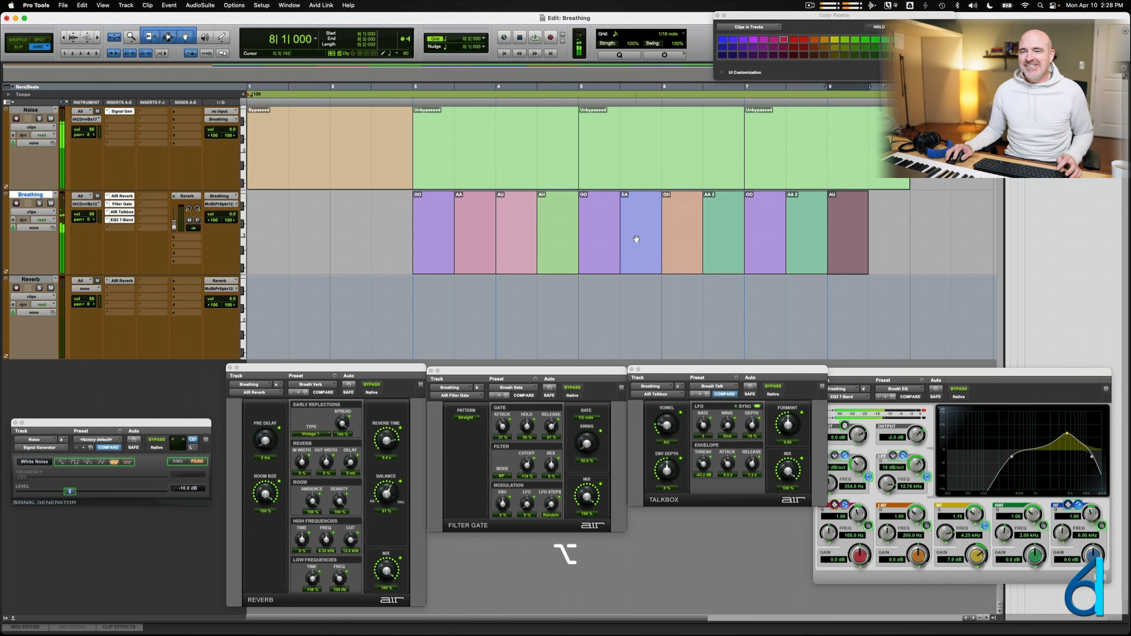
left_click_drag(636, 239, 885, 233)
left_click(377, 218)
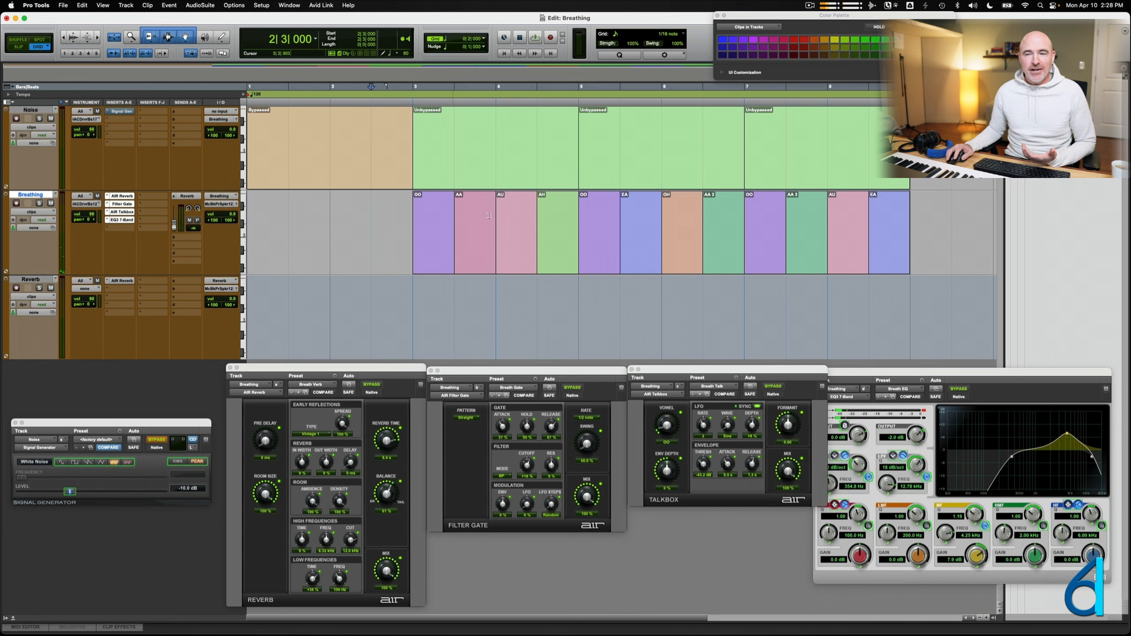
Check whether Automation Follows Edit is enabled, leaving the setting as it is.
left_click(331, 210)
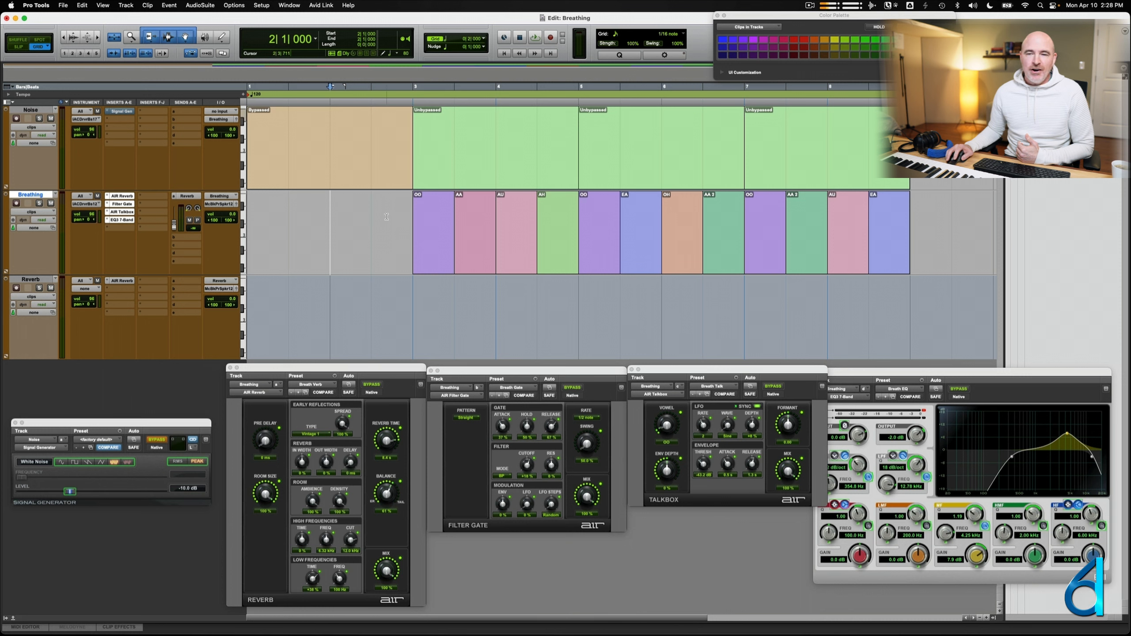
left_click(190, 54)
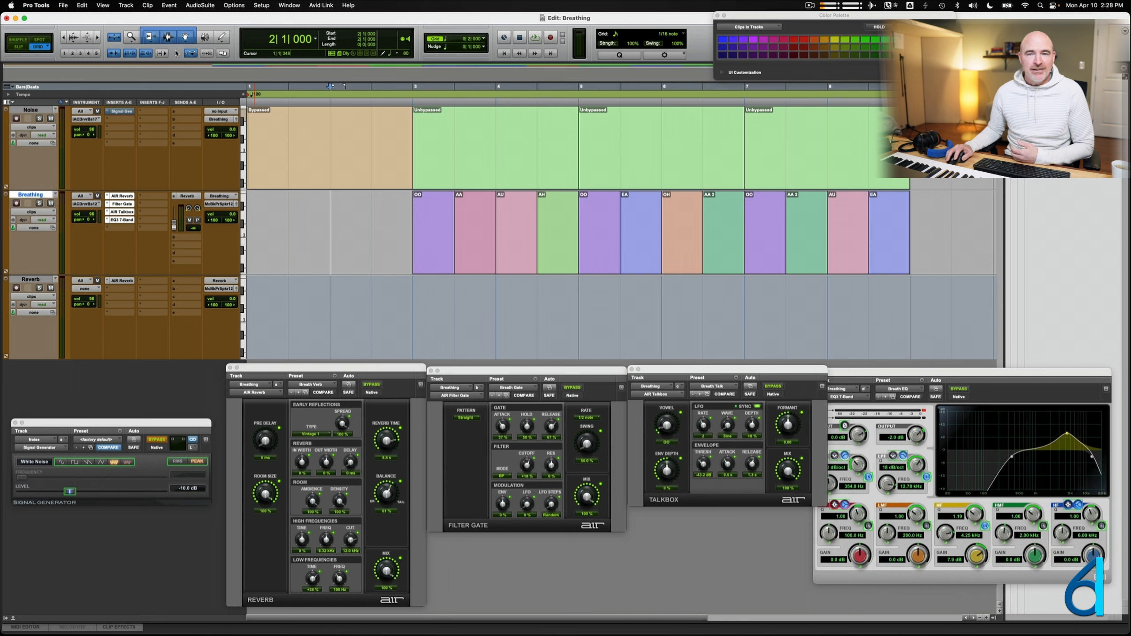
left_click(229, 5)
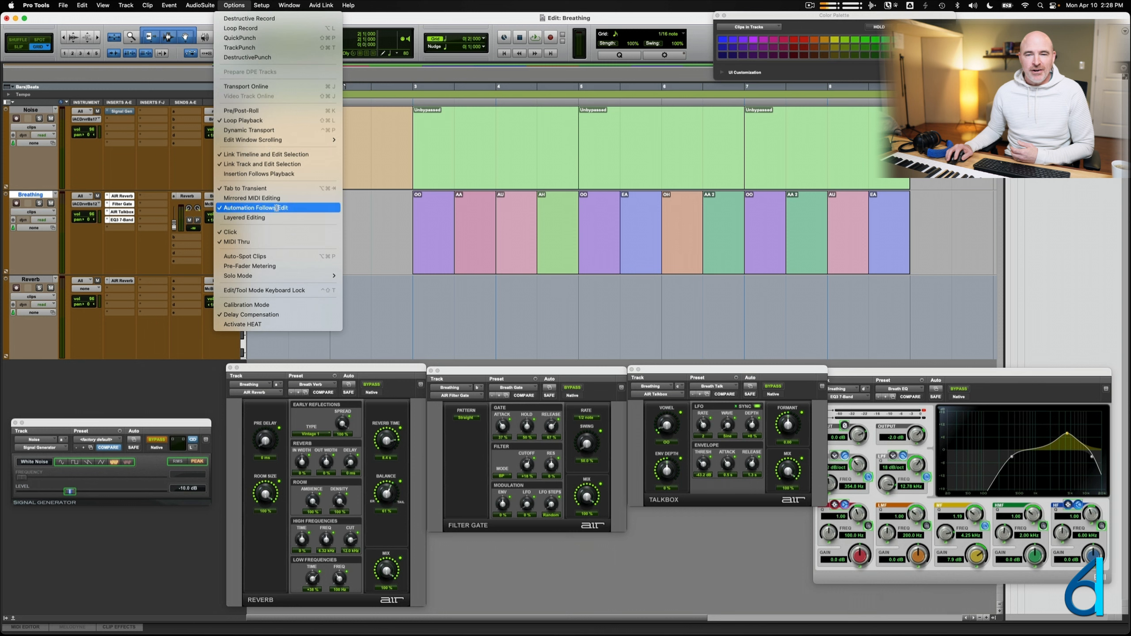
left_click(355, 251)
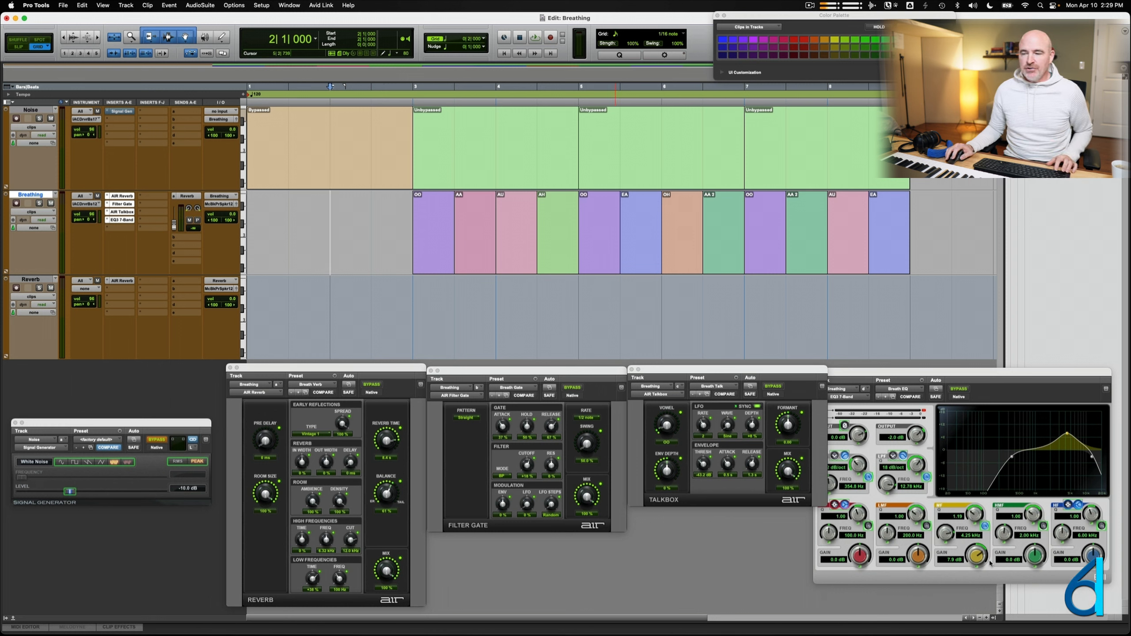
Show the EQ's Mid Band Gain automation on the Breathing track and lower it across the clip at 3|1|000.
left_click(977, 555, "ctrl+super")
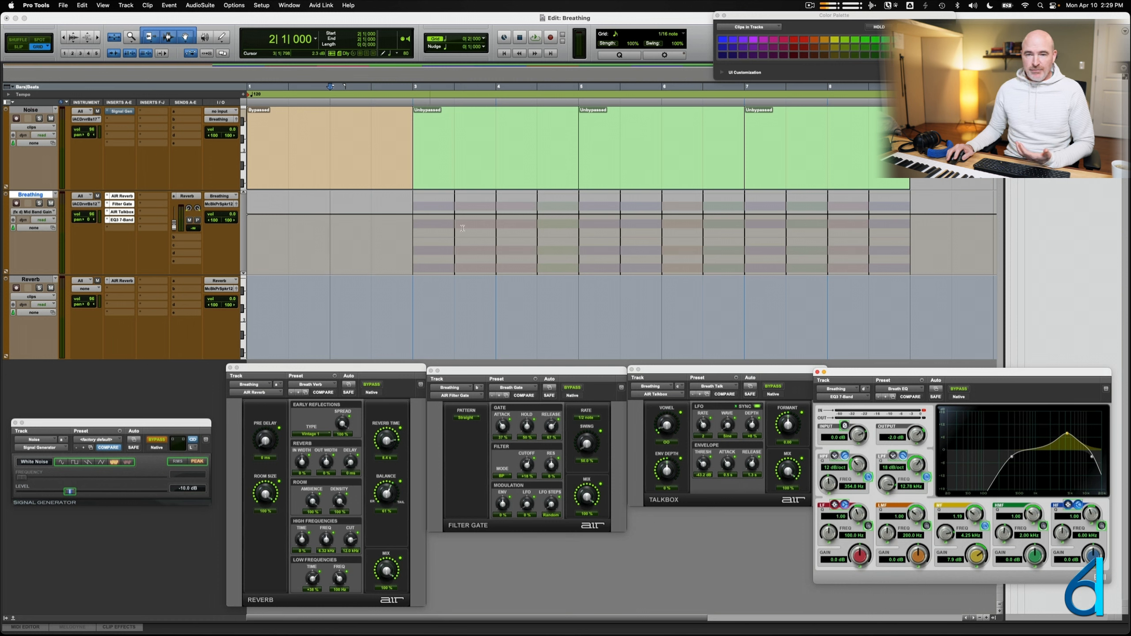
left_click(435, 227)
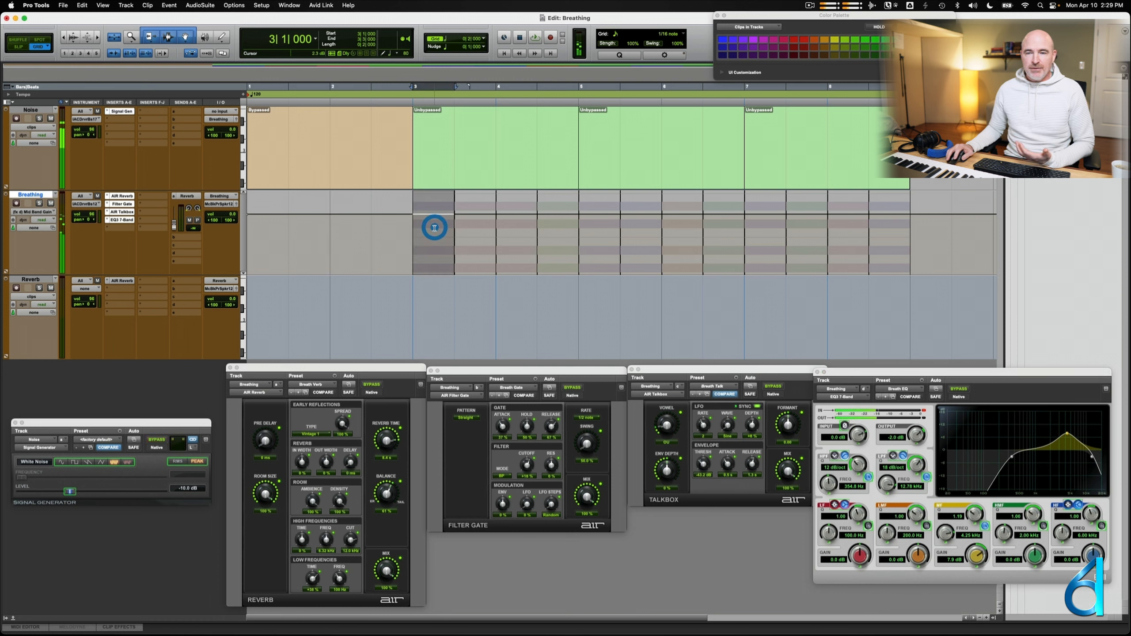
left_click_drag(436, 202, 437, 256)
Copy the lowered Mid Band Gain segment onto the clips at 4|1|000, 5|1|000, 6|1|000, 7|1|000 and 8|1|000.
key("cmd+c")
left_click(515, 241)
key("super+v")
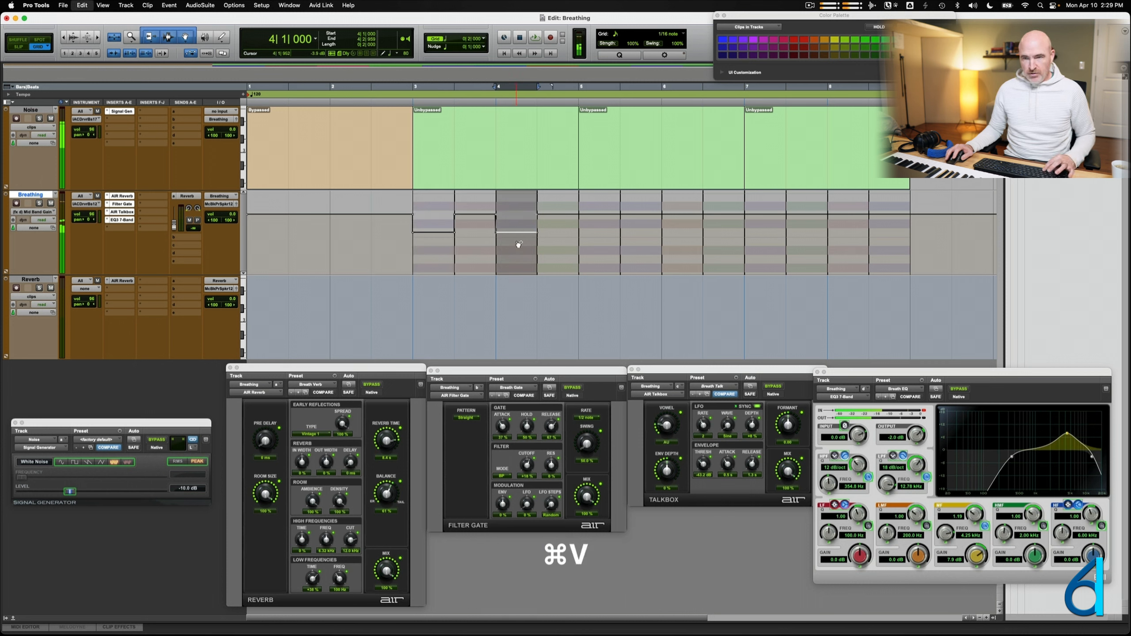
left_click(599, 234)
key("super+v")
left_click(667, 232)
key("super+v")
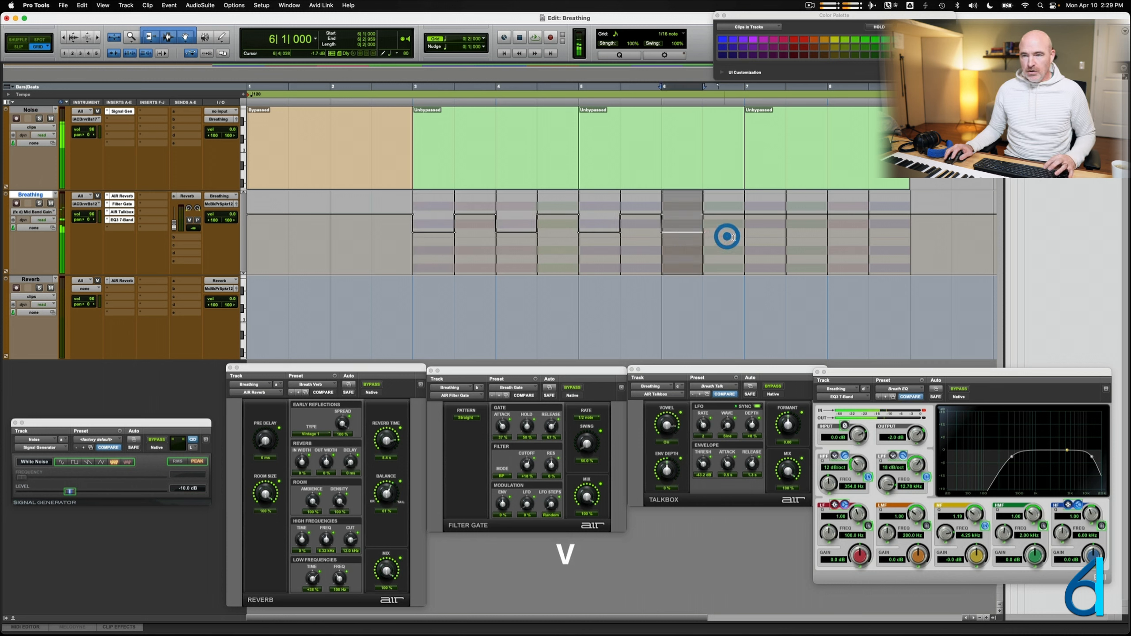
left_click(760, 237)
key("super+v")
left_click(839, 236)
key("super+v")
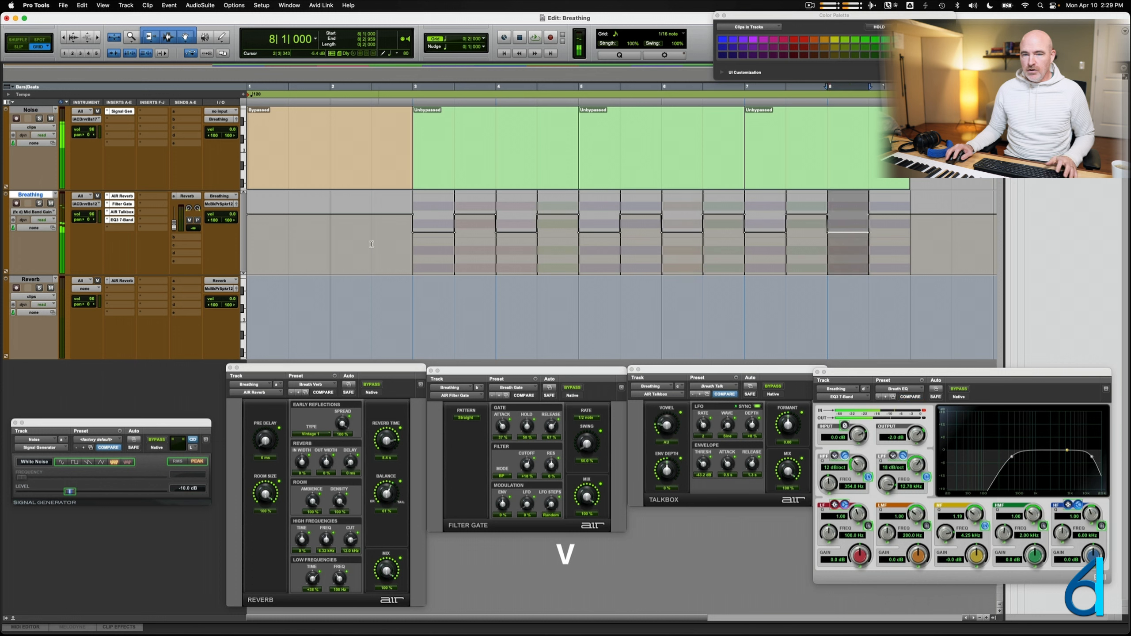
left_click(371, 267)
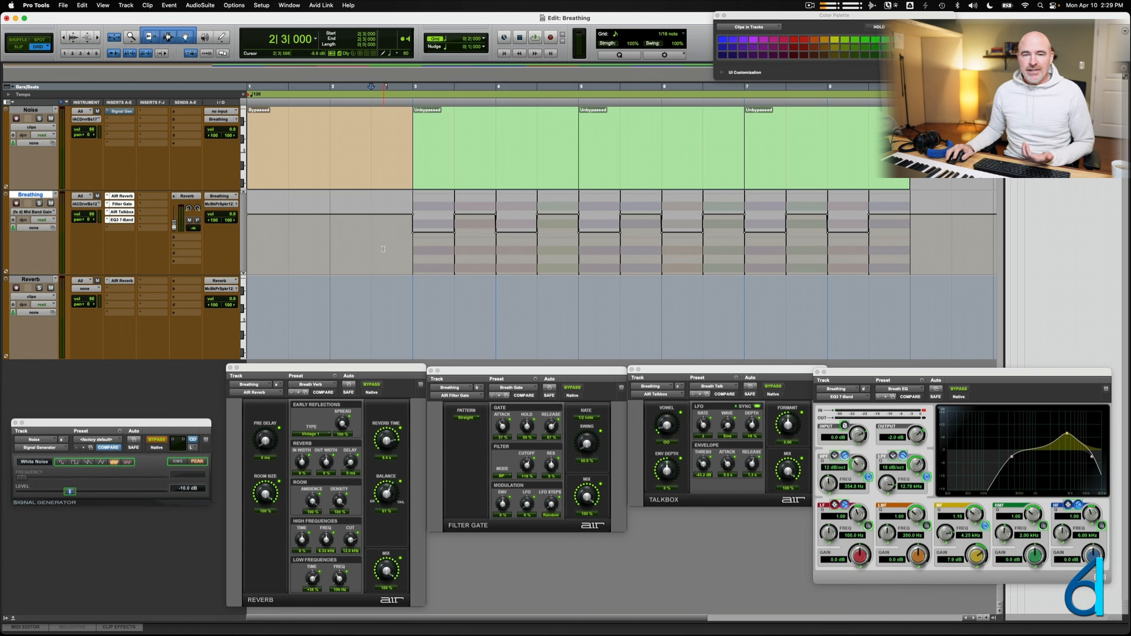
Show automation lanes for the AIR Talkbox Vowel and the EQ3 7-Band Mid Band Gain beneath the Breathing track.
left_click(6, 273)
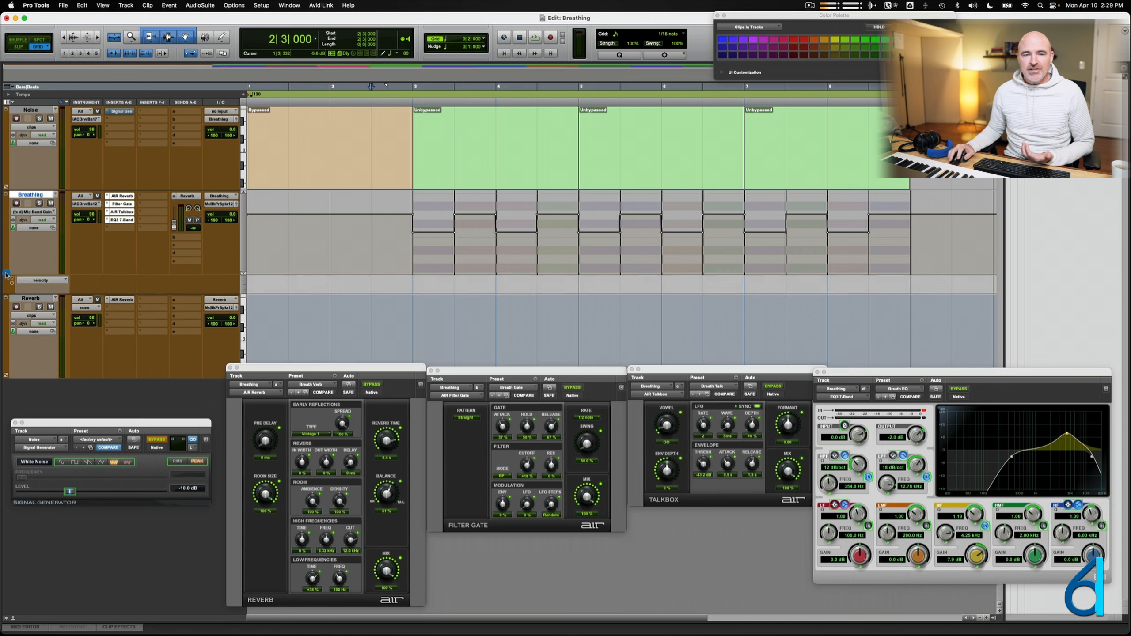
left_click(40, 280)
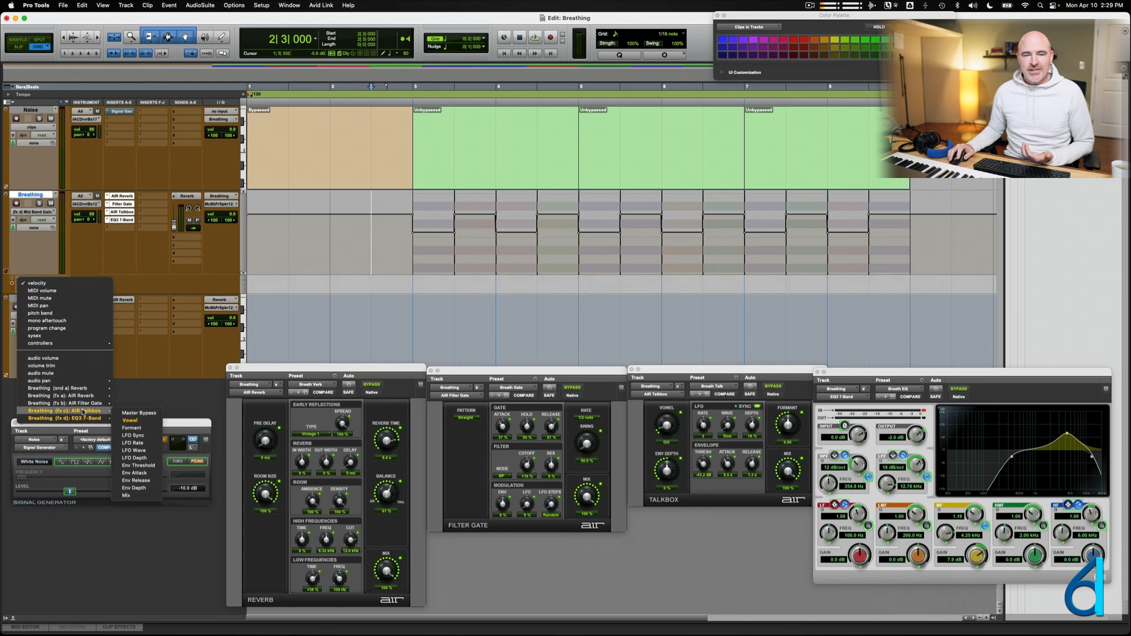
left_click(129, 420)
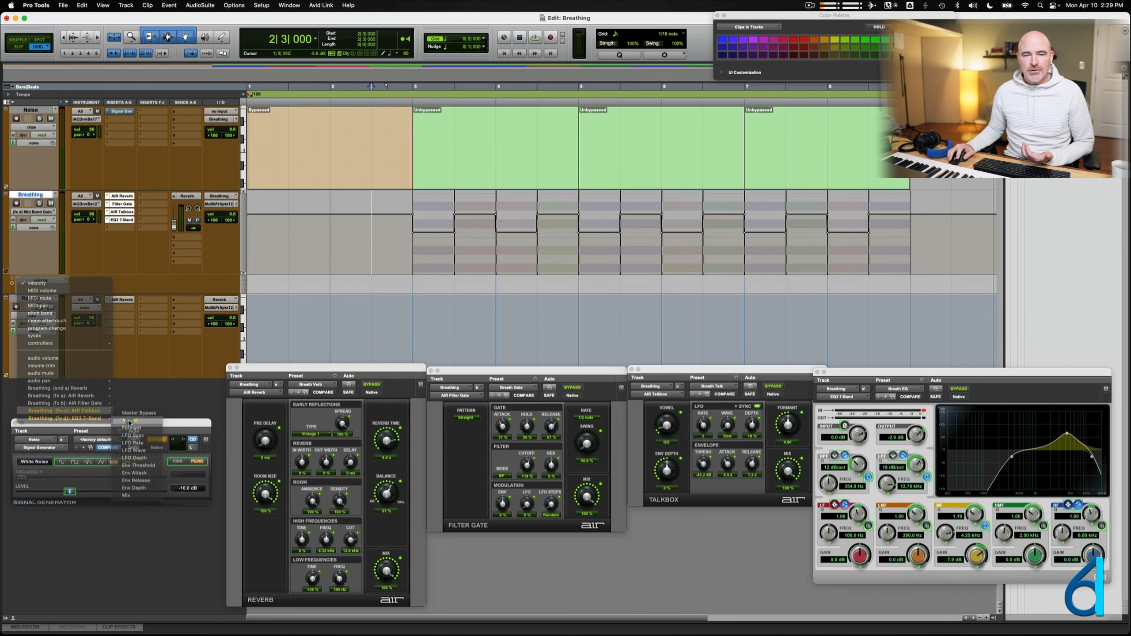
left_click(11, 285)
left_click(40, 298)
mouse_move(71, 315)
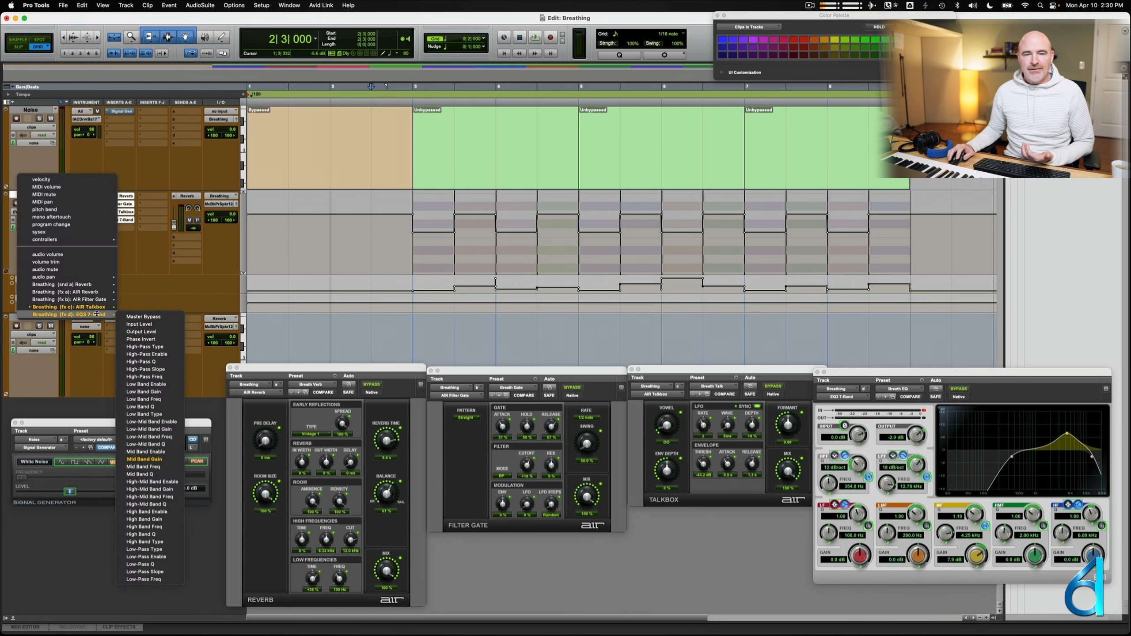
left_click(144, 459)
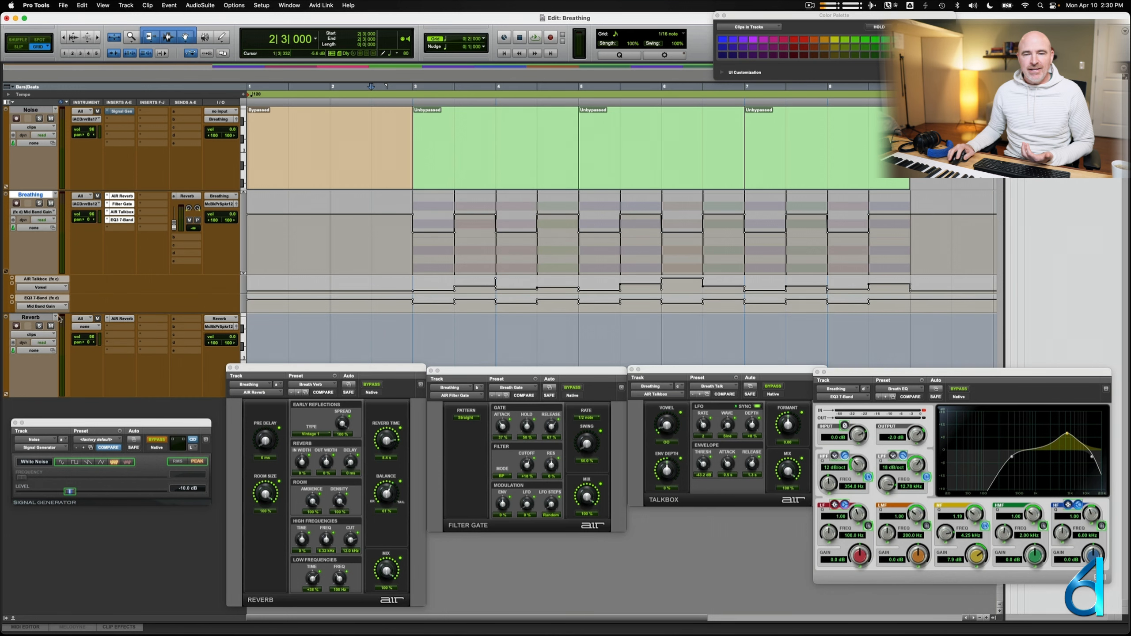
Add an AIR Filter Gate Gate Attack lane to the Breathing track, make the lanes taller and shrink the Noise track's height.
left_click(12, 303)
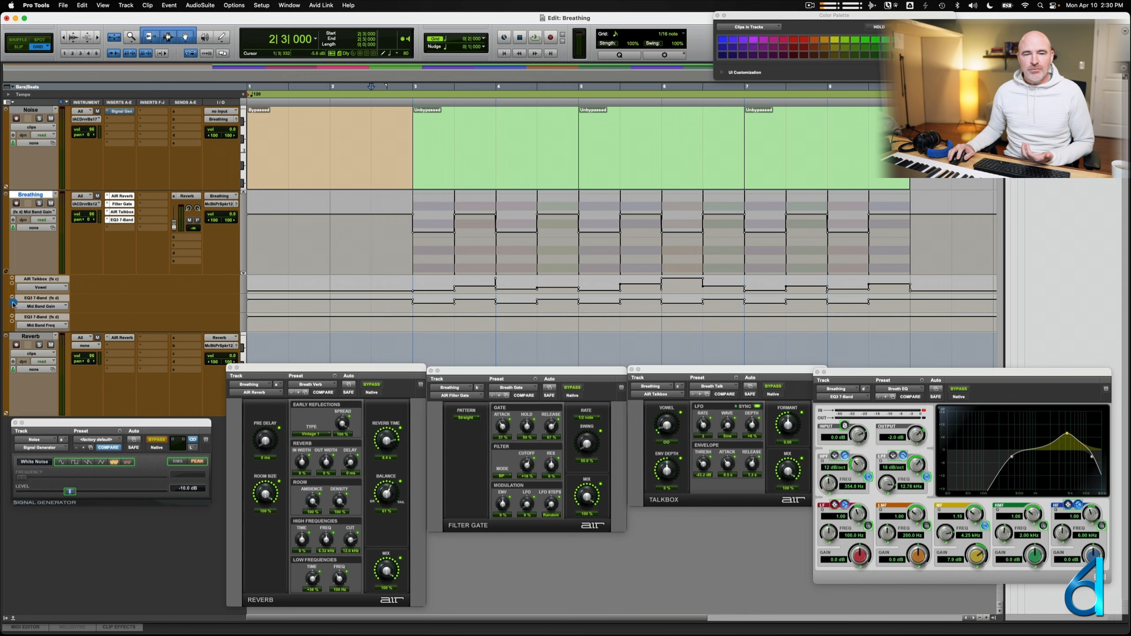
left_click(49, 329)
mouse_move(48, 329)
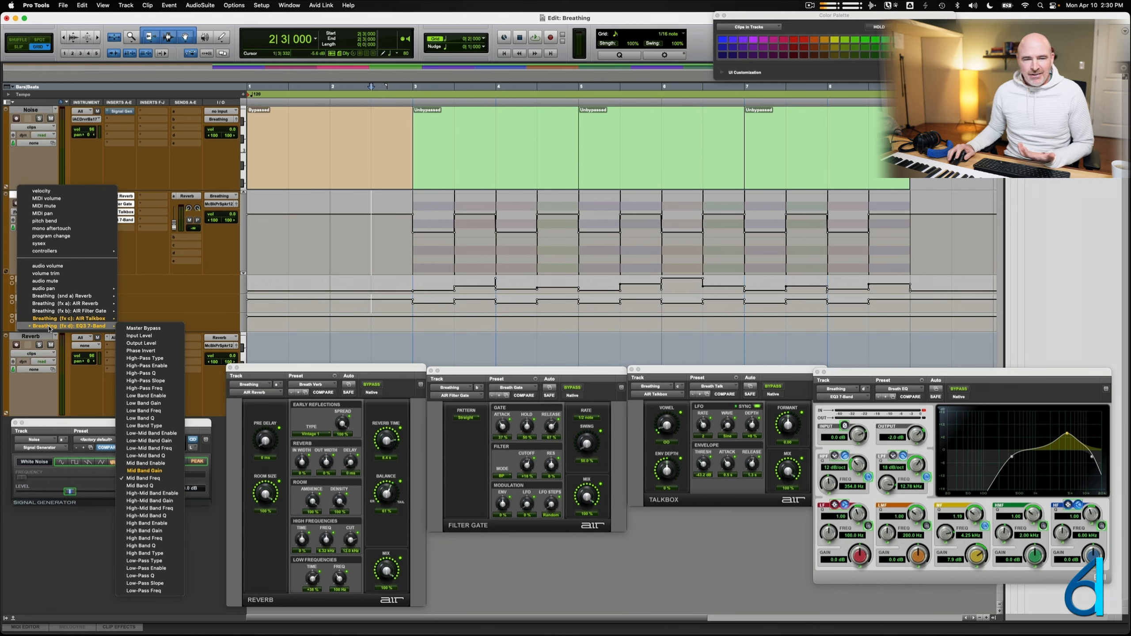
mouse_move(71, 311)
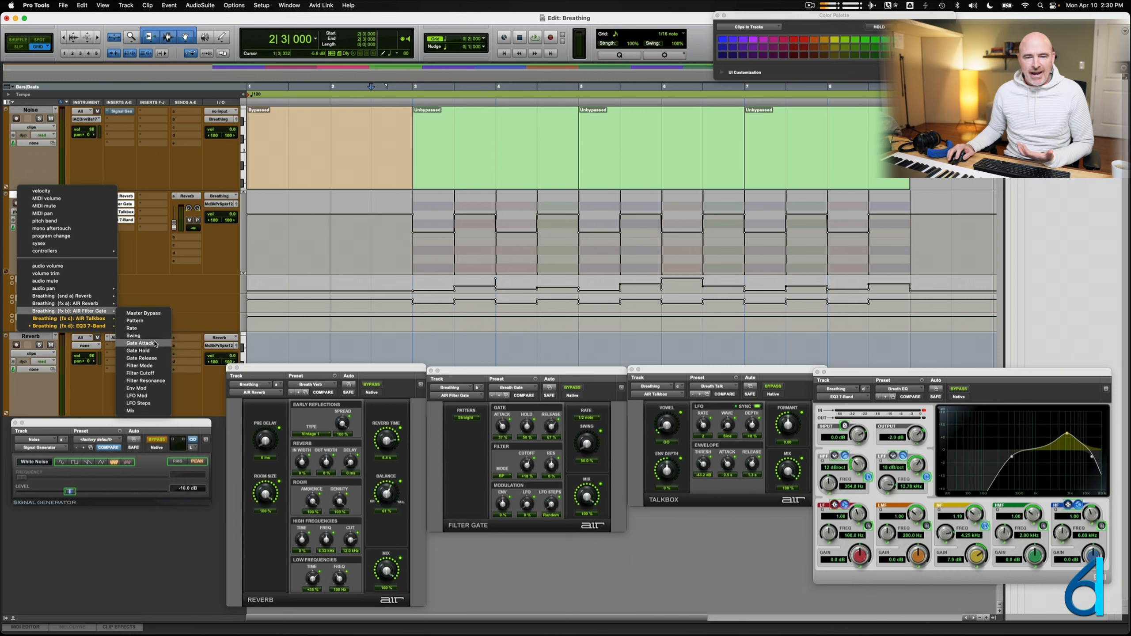
left_click(140, 343)
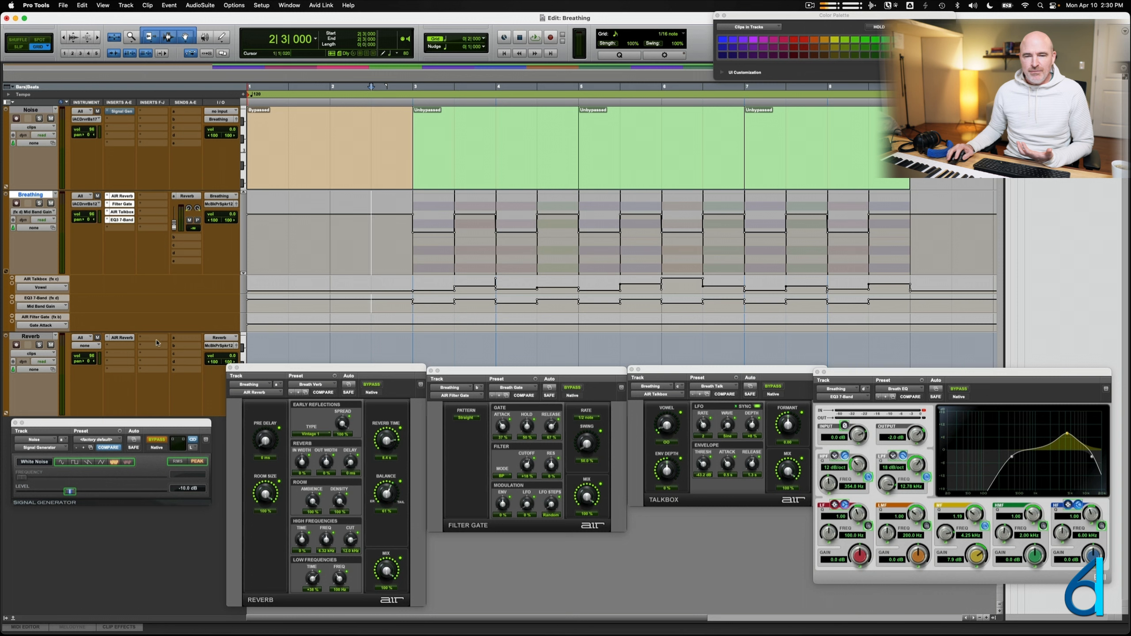
left_click_drag(122, 313, 122, 329)
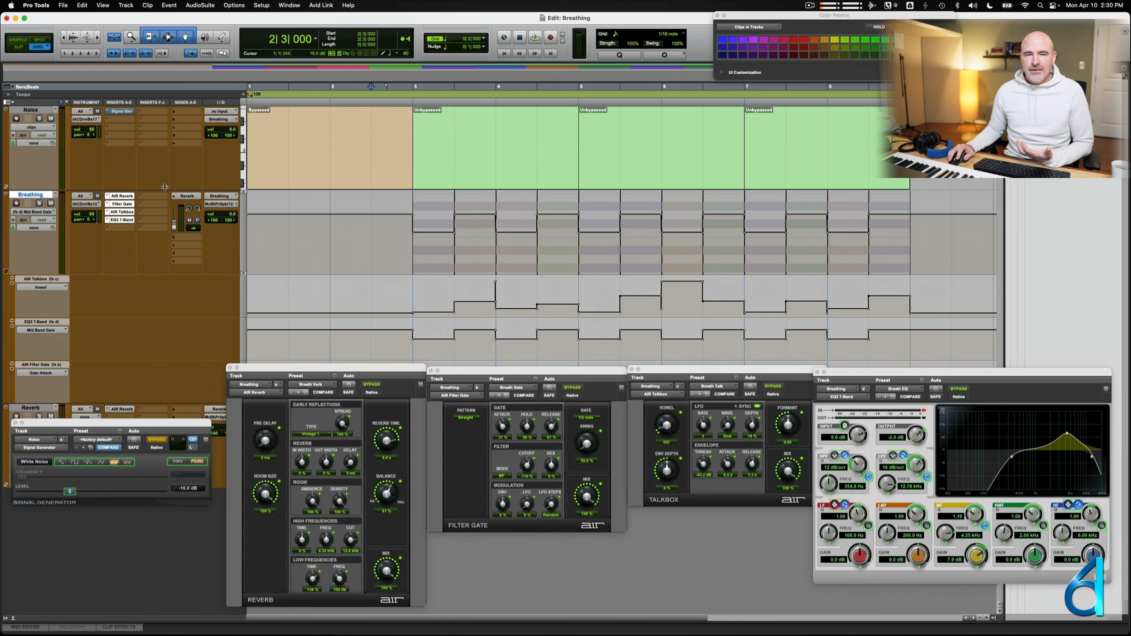
left_click_drag(164, 187, 168, 146)
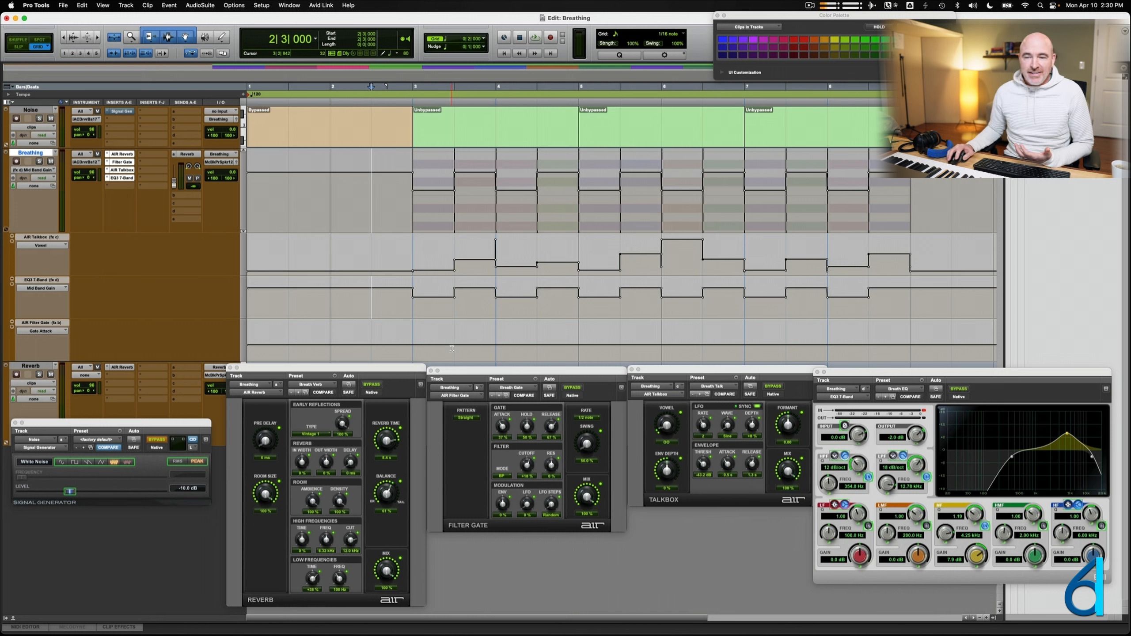
Raise the Gate Attack automation from 3|1|000 to 3|3|000 in the Filter Gate lane.
left_click_drag(451, 349, 414, 347)
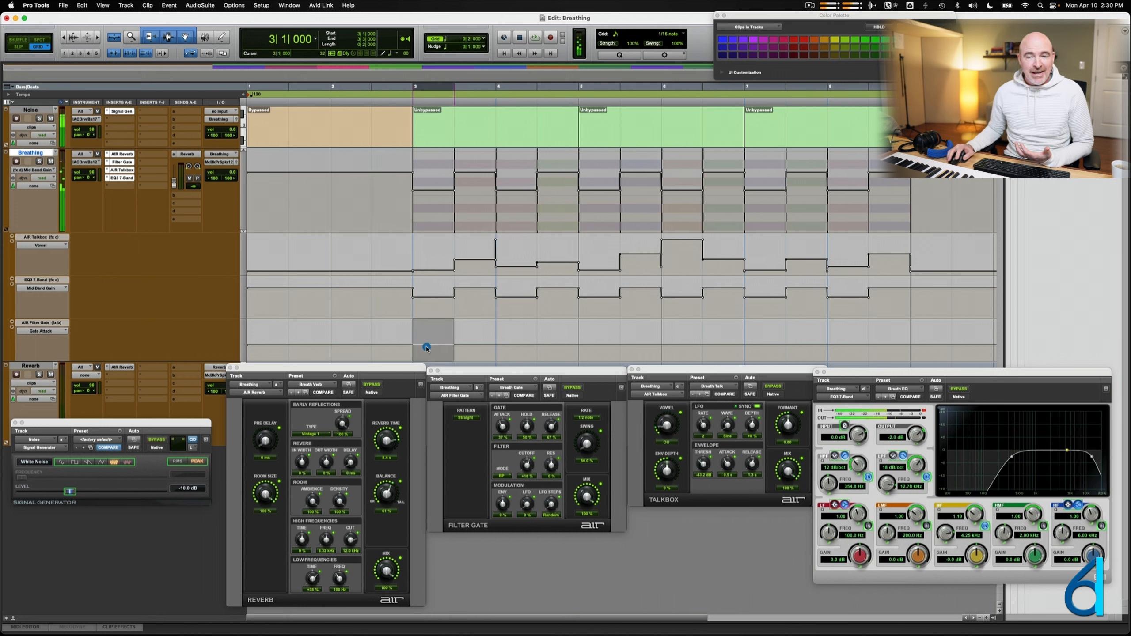
left_click(375, 339)
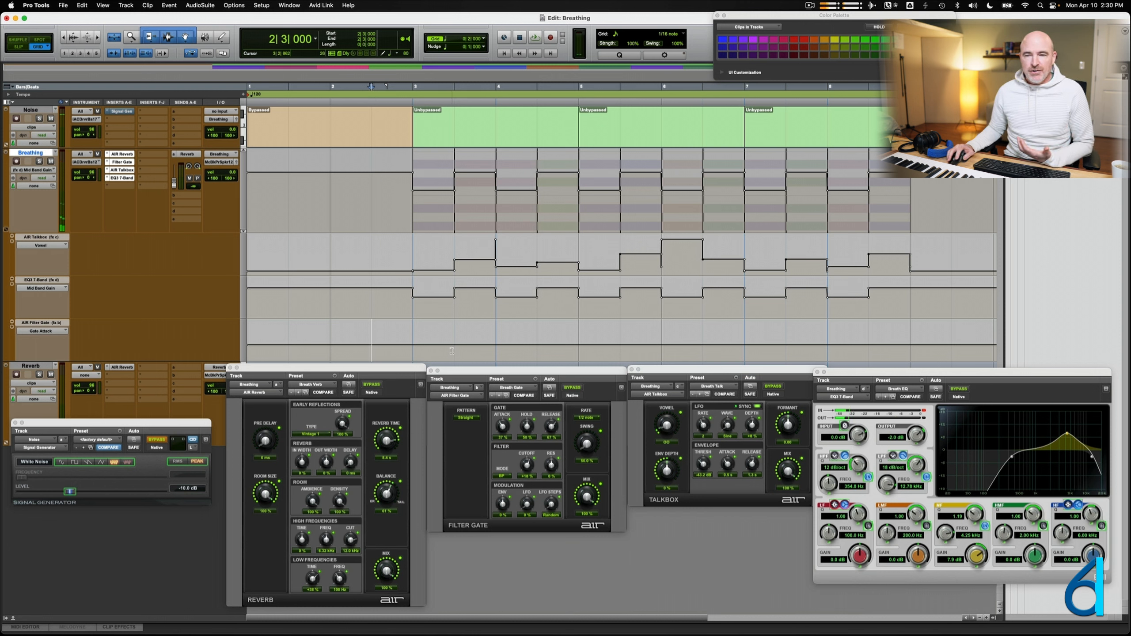
left_click_drag(452, 350, 432, 316)
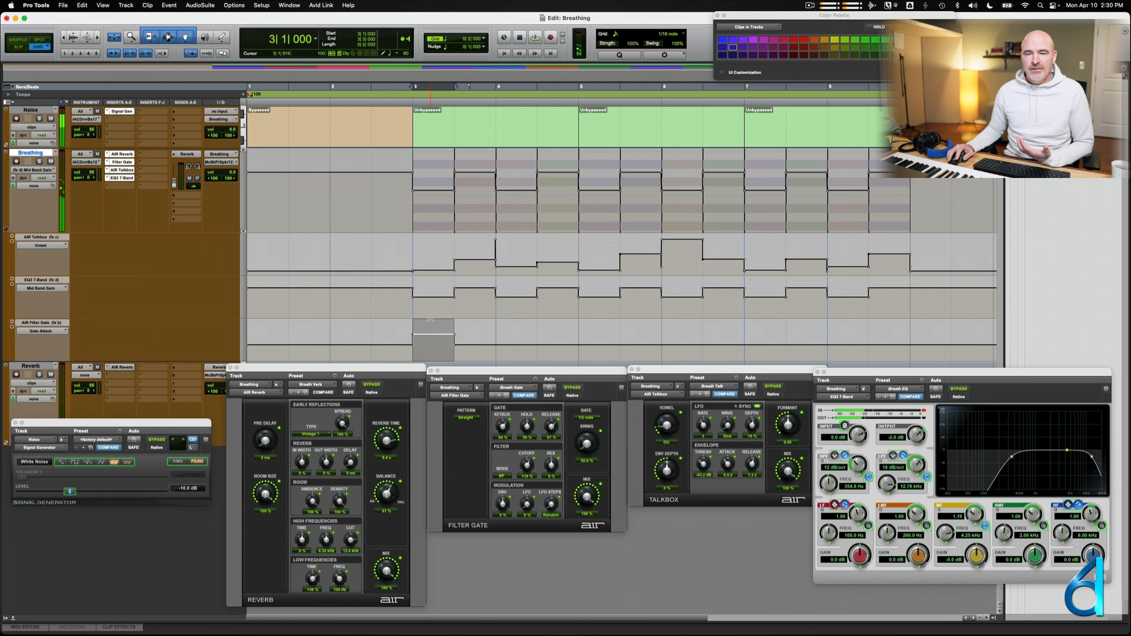
left_click_drag(430, 325, 430, 326)
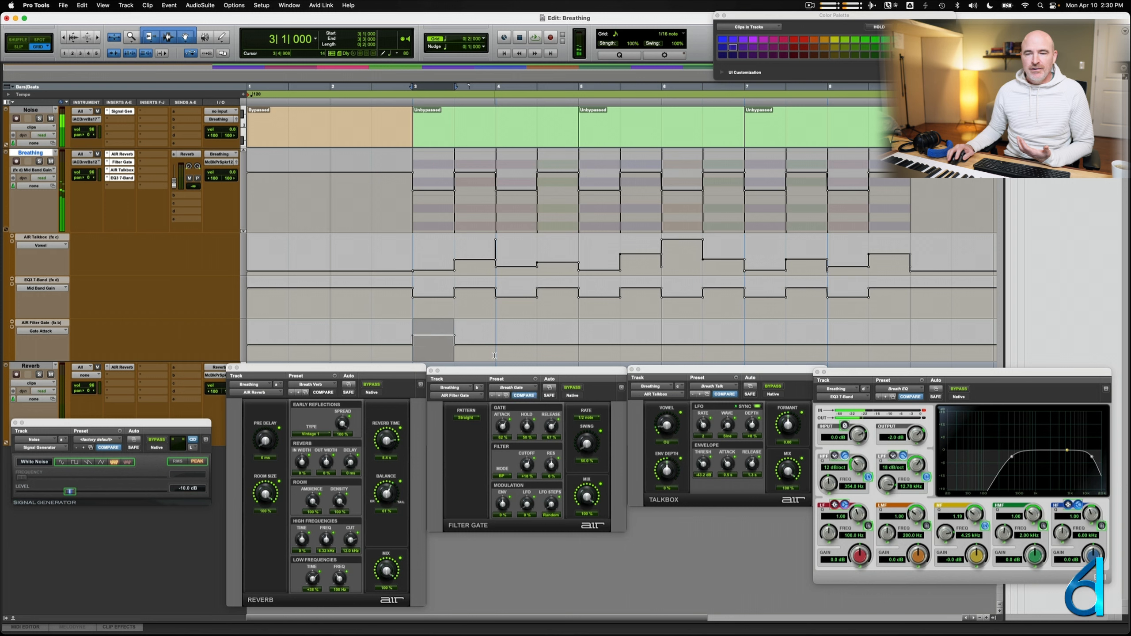
Repeat the bar 3 Gate Attack pattern across bars 4 to 8 and return the Breathing track to clips view.
left_click(494, 355, "shift")
key("super+d")
key("super+d")
key("super+d")
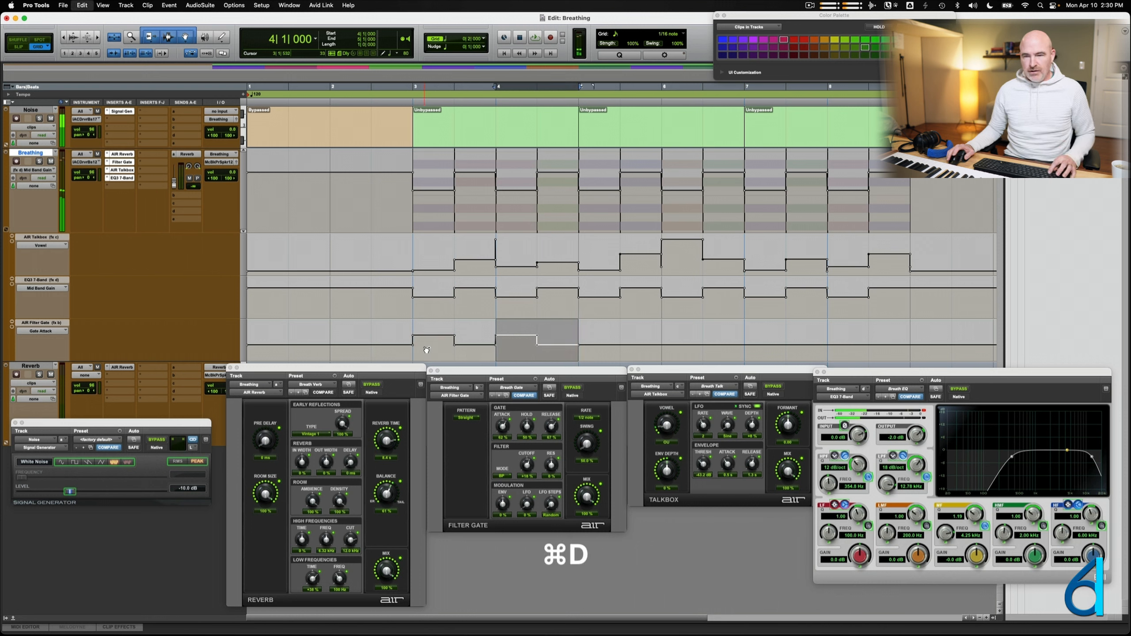
key("super+d")
key("super+d")
left_click(372, 339)
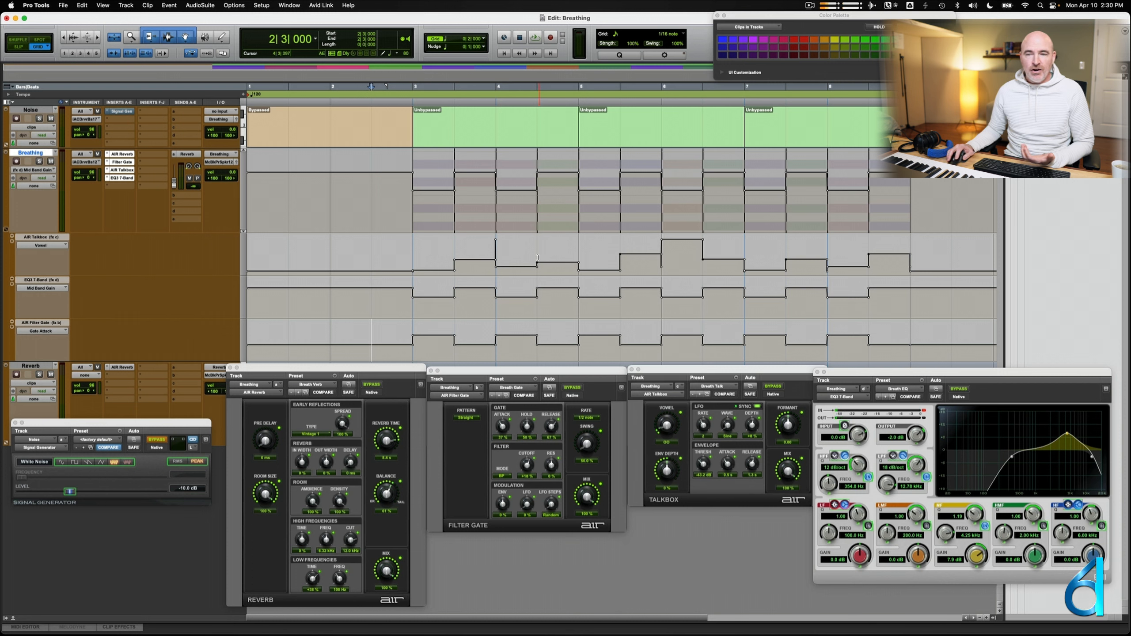
left_click(31, 153, "ctrl+super")
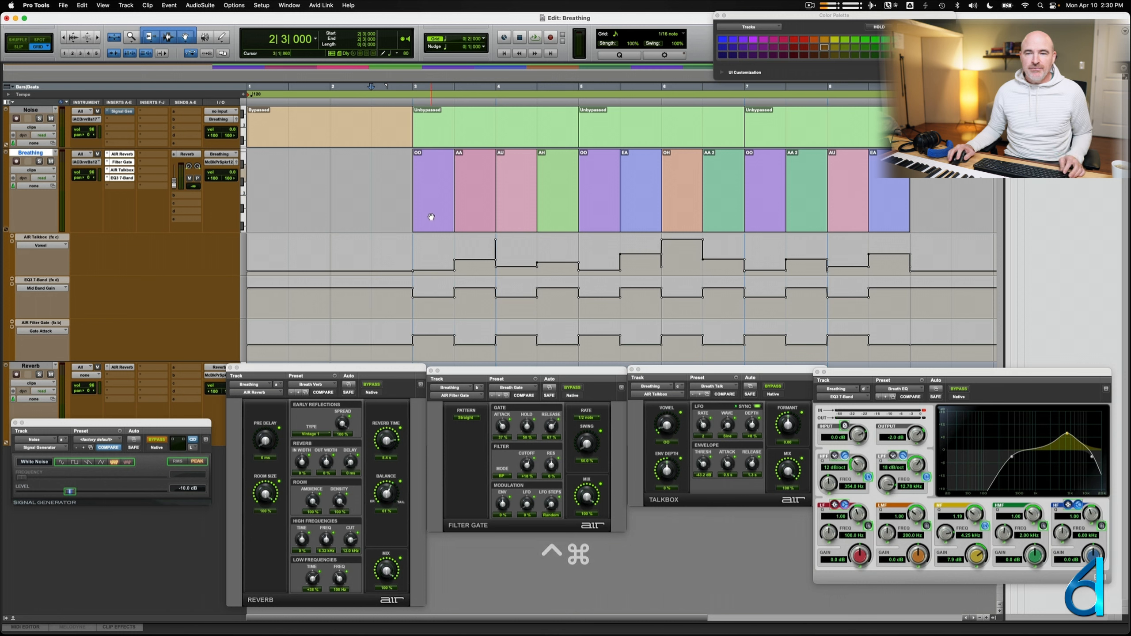
Try copying the purple OO clip with its automation from 3|1|000 to 9|1|000, and undo the copy.
left_click_drag(431, 219, 923, 207)
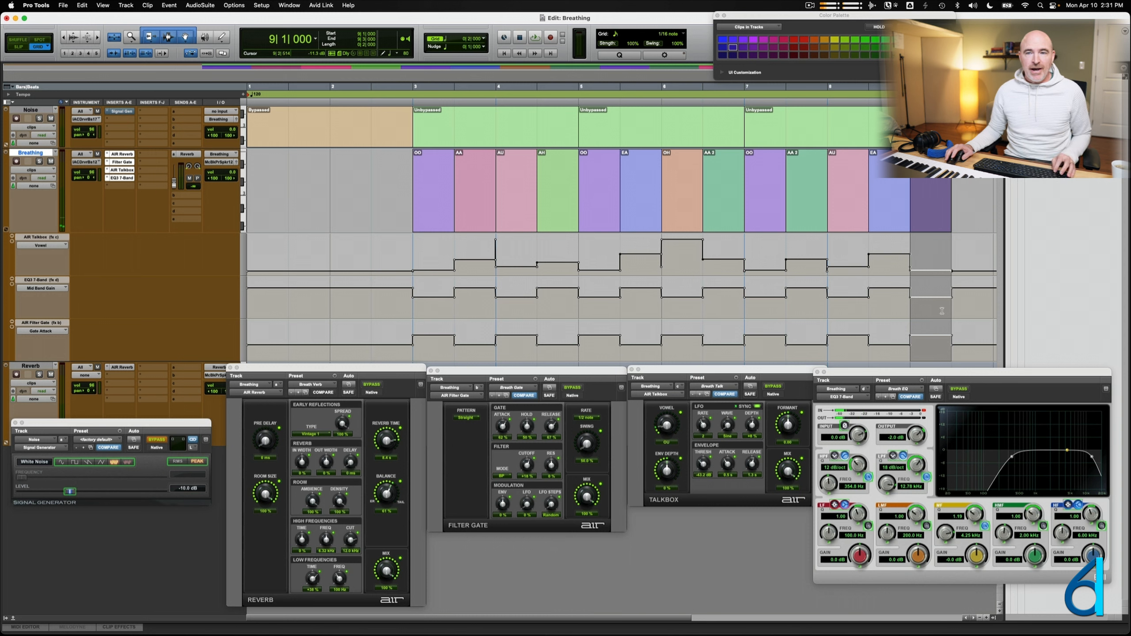
key("z")
left_click(385, 175)
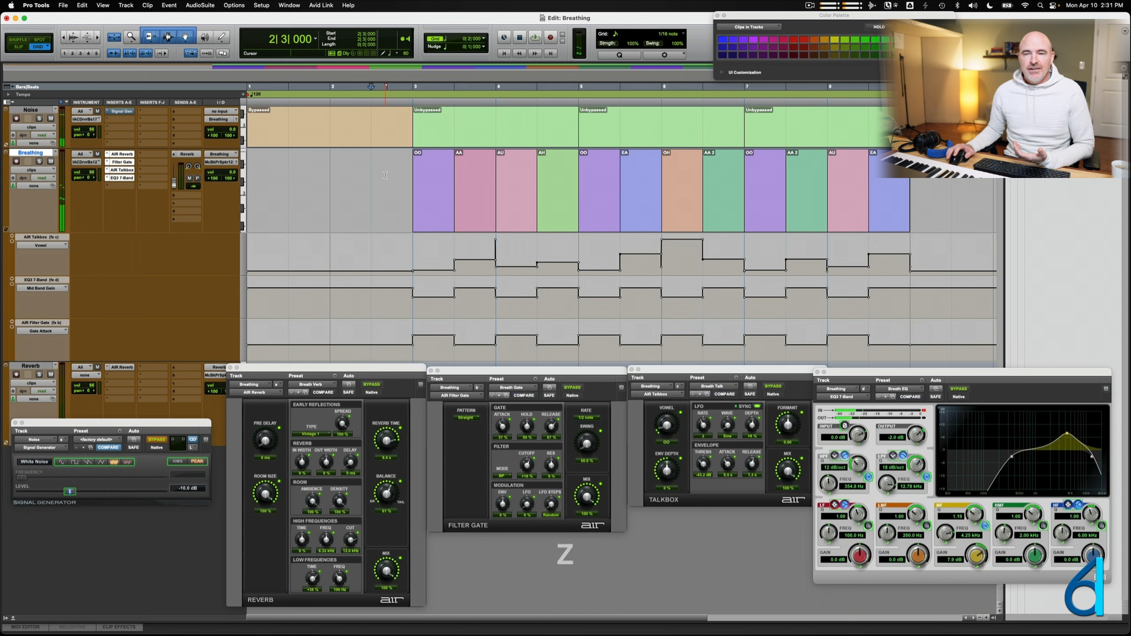
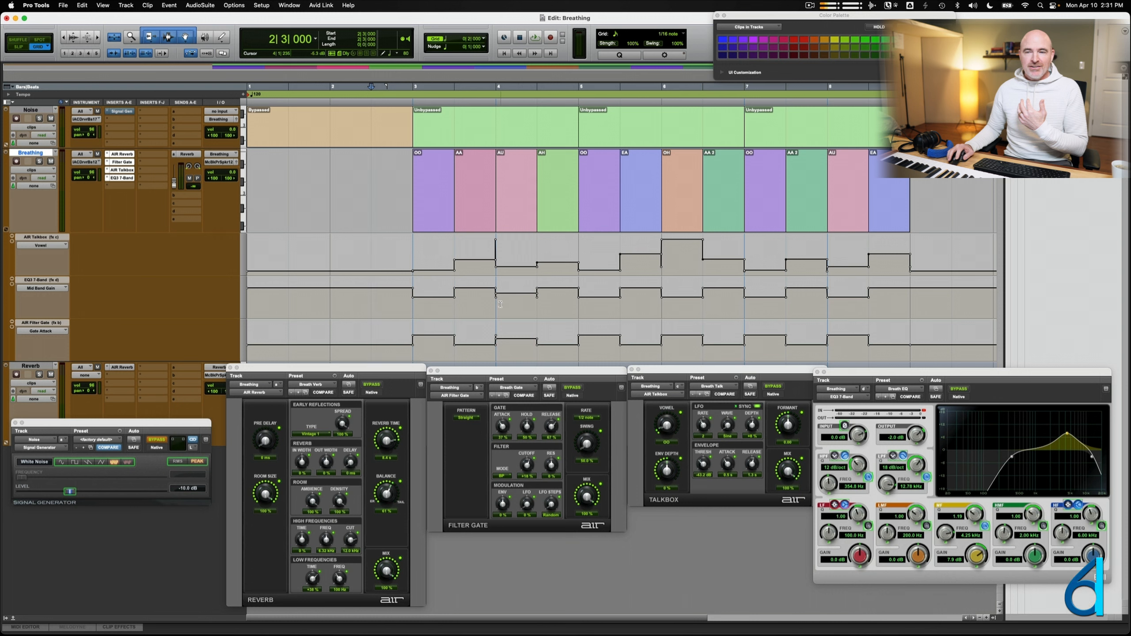
Check how the plug-in settings differ between the AU clips at 4|1|000 and 8|1|000.
left_click(495, 334)
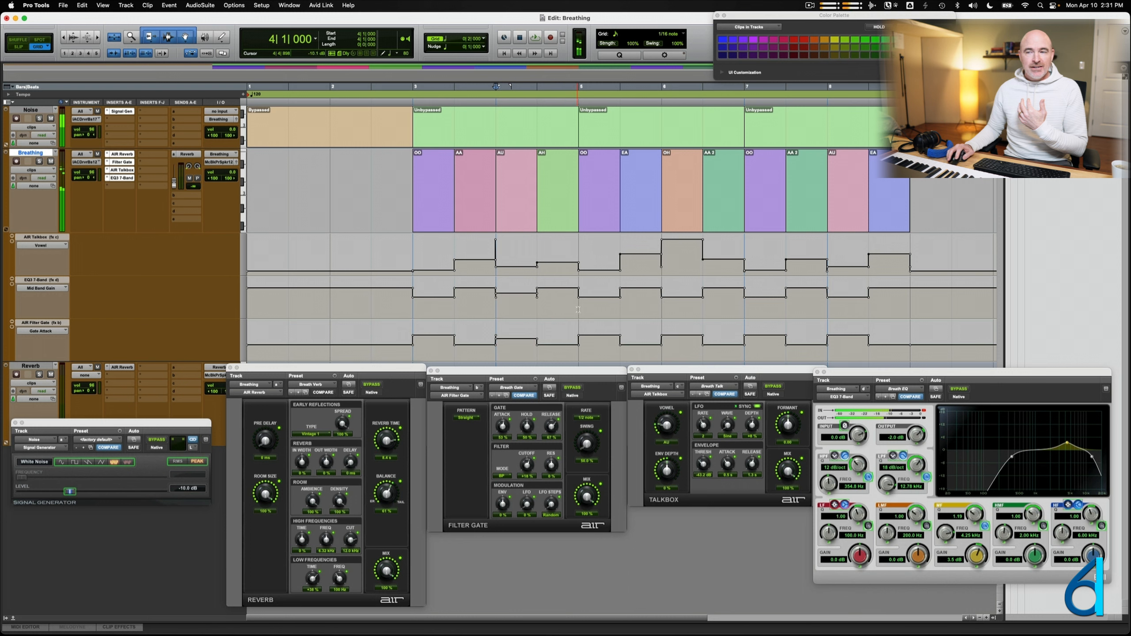
left_click(828, 306)
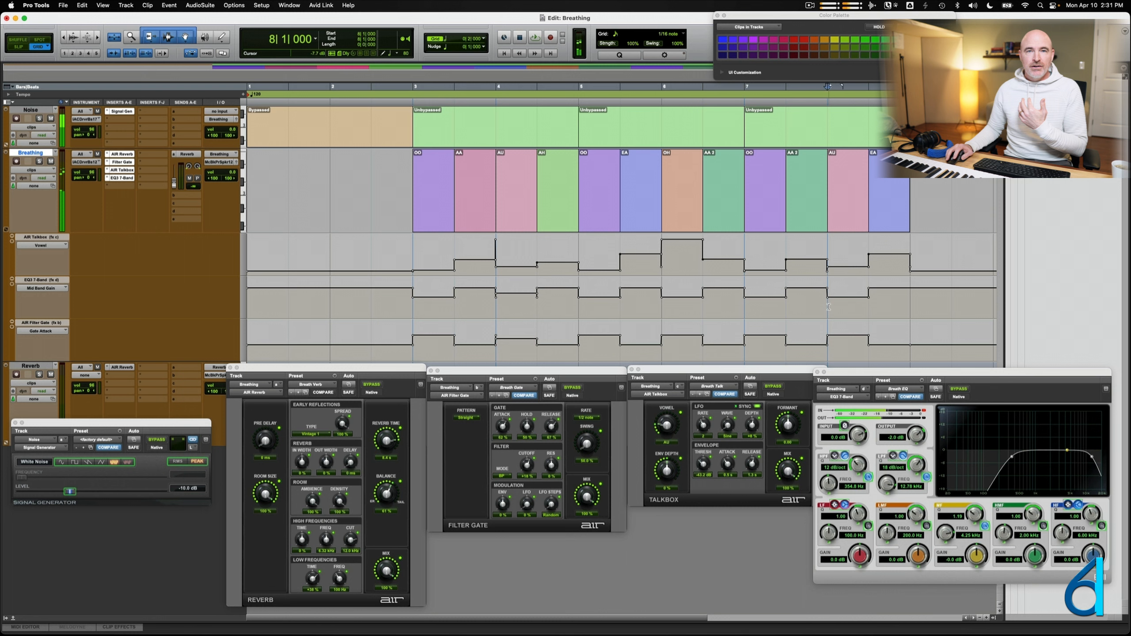
left_click(372, 305)
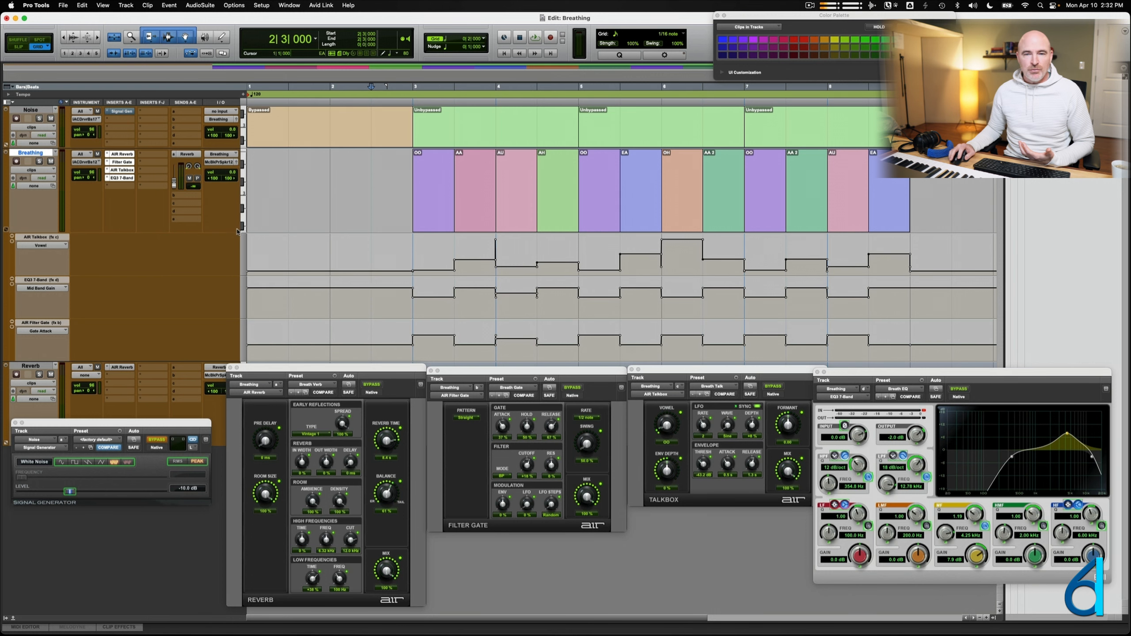
Enlarge the Noise track and insert a stereo EQ3 7-Band after its Signal Generator.
left_click_drag(166, 147, 165, 158)
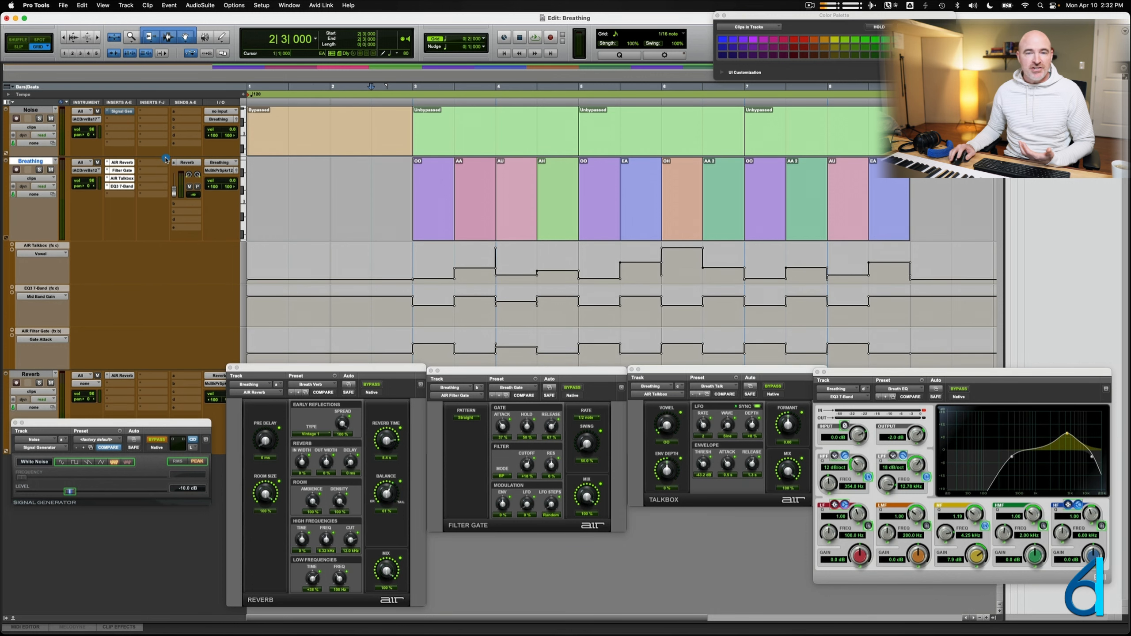
left_click(116, 120)
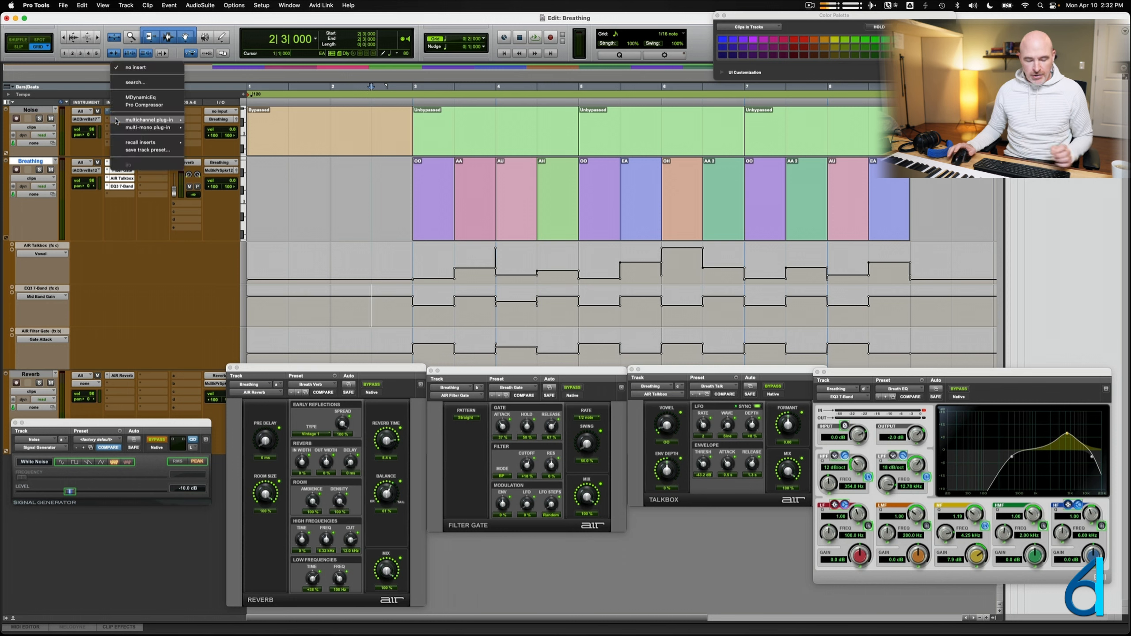
type("eq")
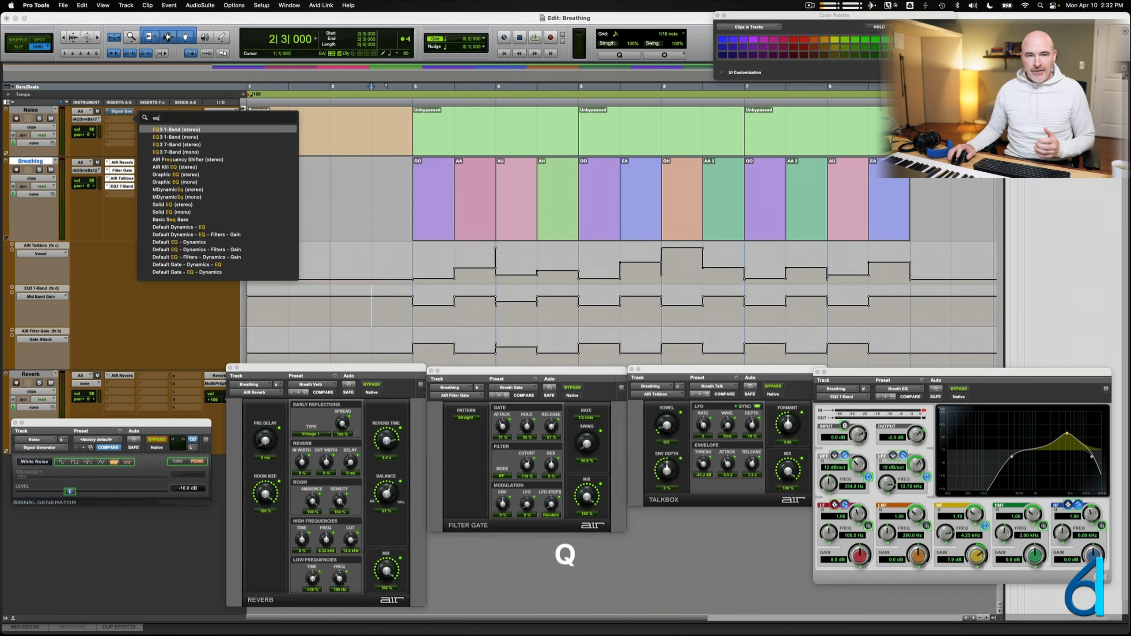
left_click(182, 145)
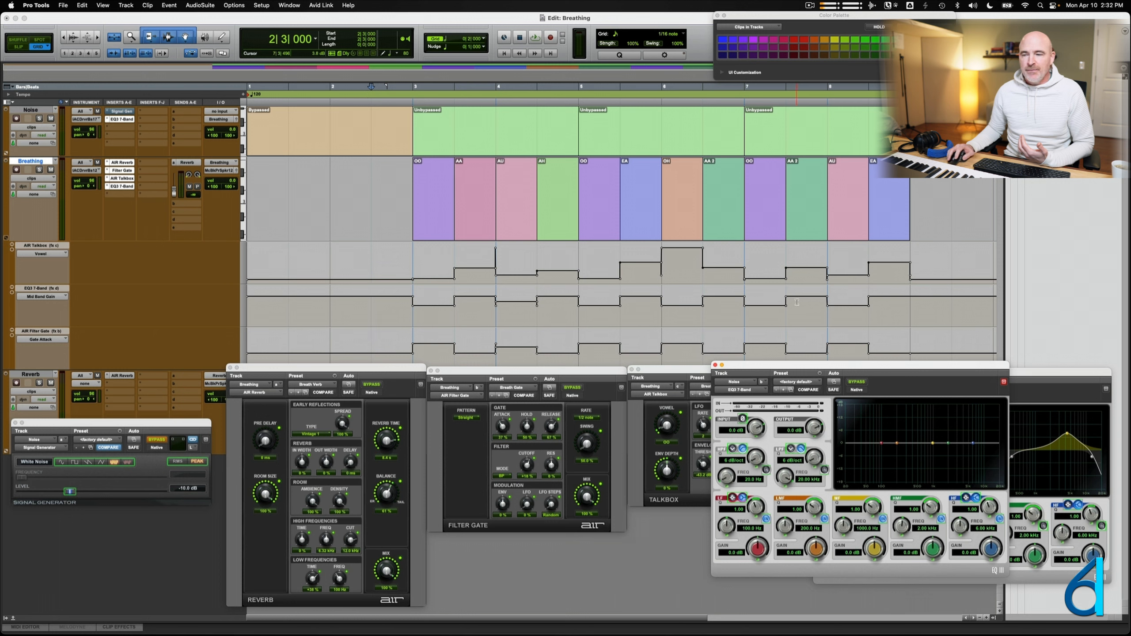
left_click_drag(810, 365, 696, 357)
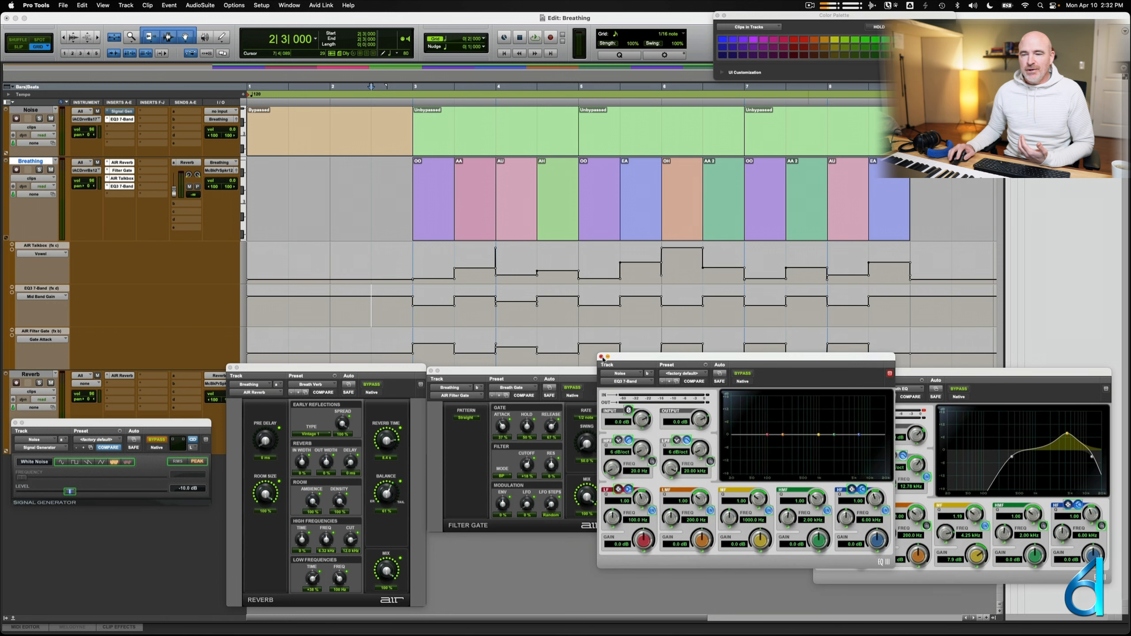
left_click(601, 357)
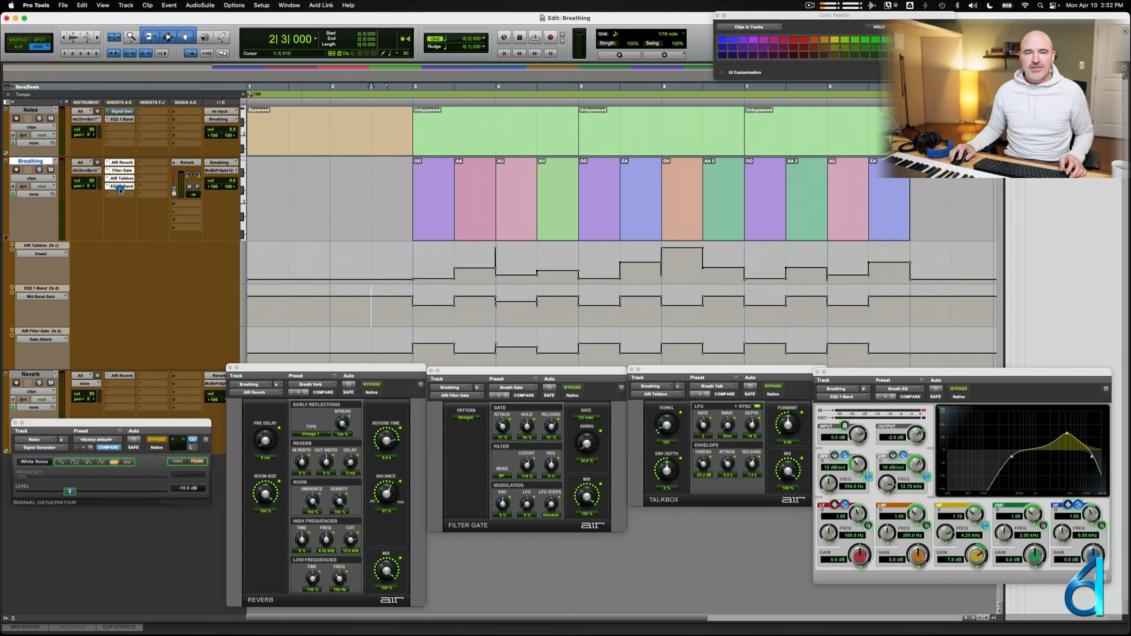
Copy the Breathing track's EQ3 7-Band onto the Noise track's EQ slot and delete the copied Mid Band Gain automation.
left_click_drag(121, 188, 120, 126)
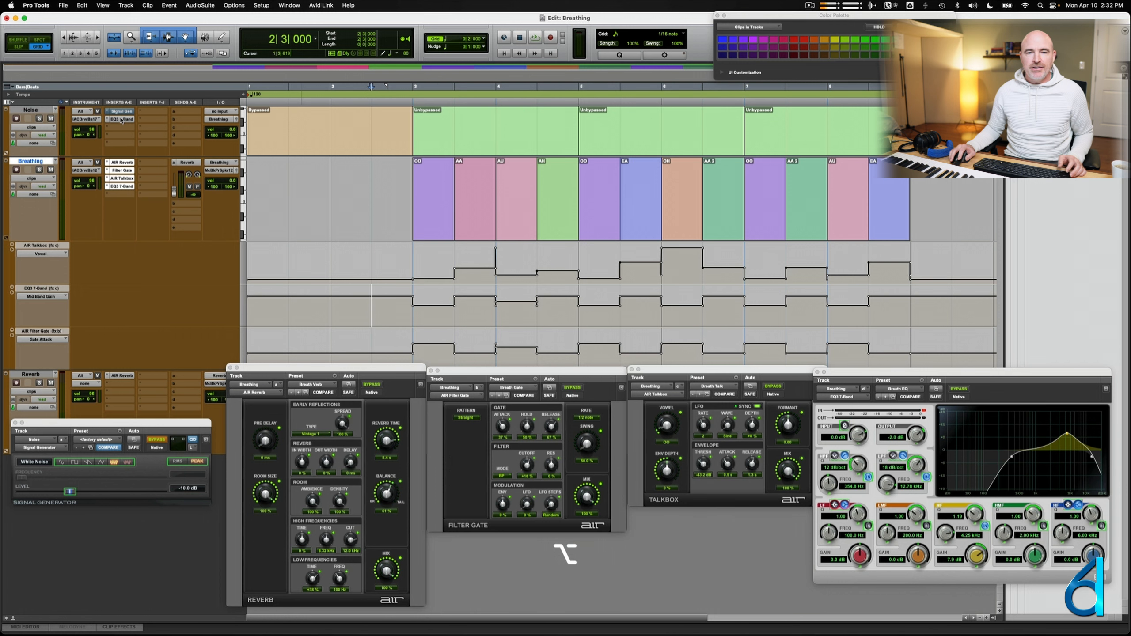
left_click(120, 119)
left_click(757, 529, "ctrl+super")
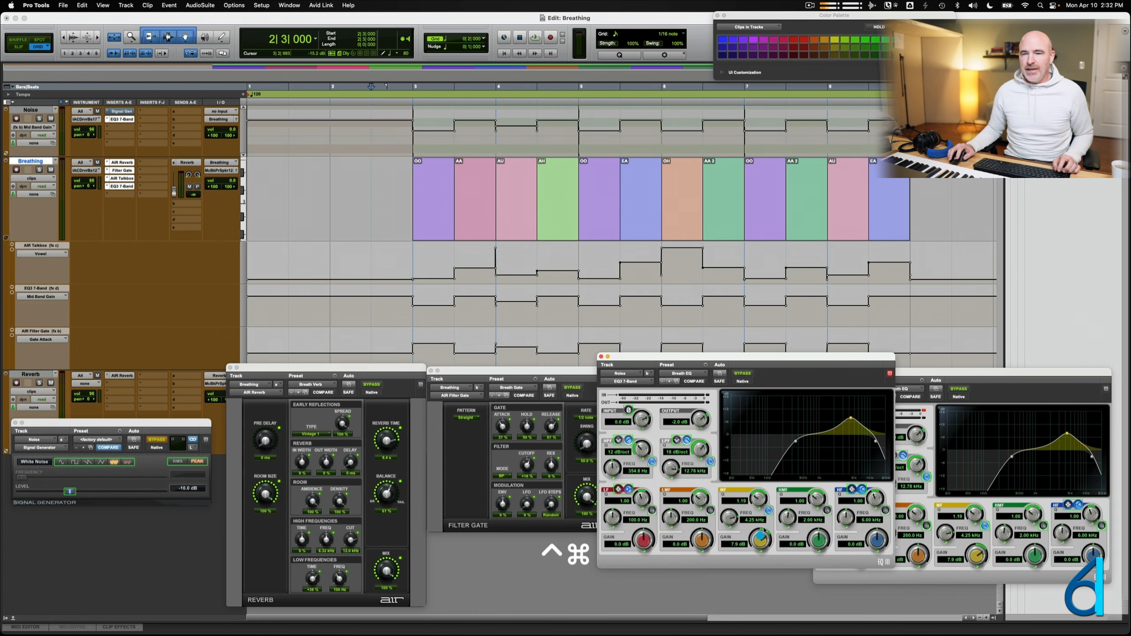
left_click(337, 131)
key("BackSpace")
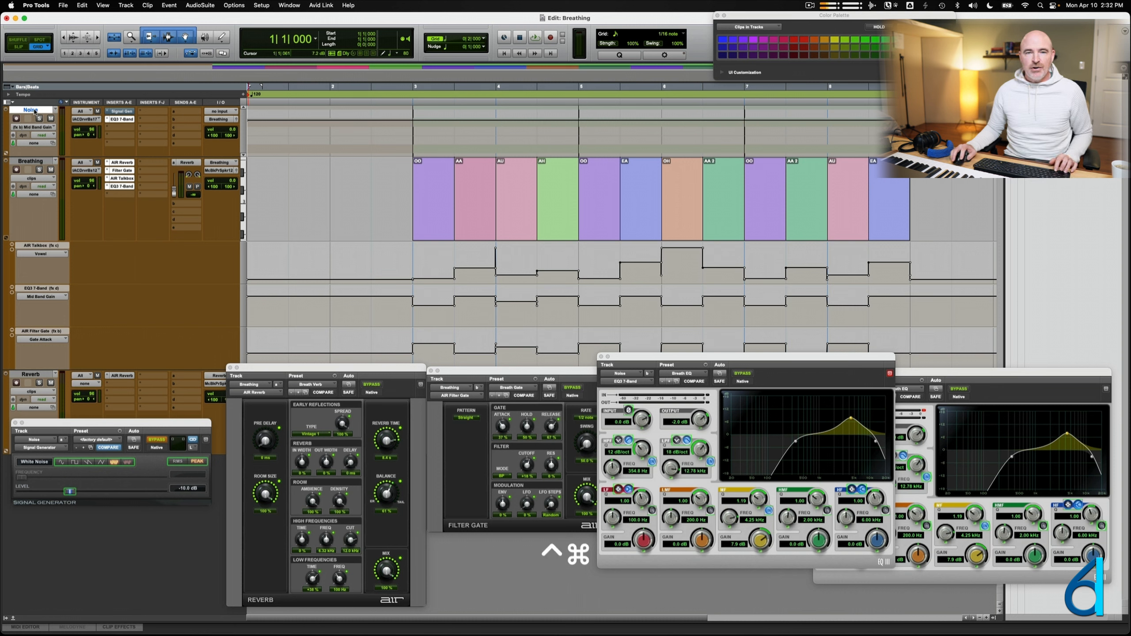
Return the Noise track to clips view and reset its EQ's mid band to 0.0 dB at 1000 Hz.
left_click(955, 390, "ctrl+super")
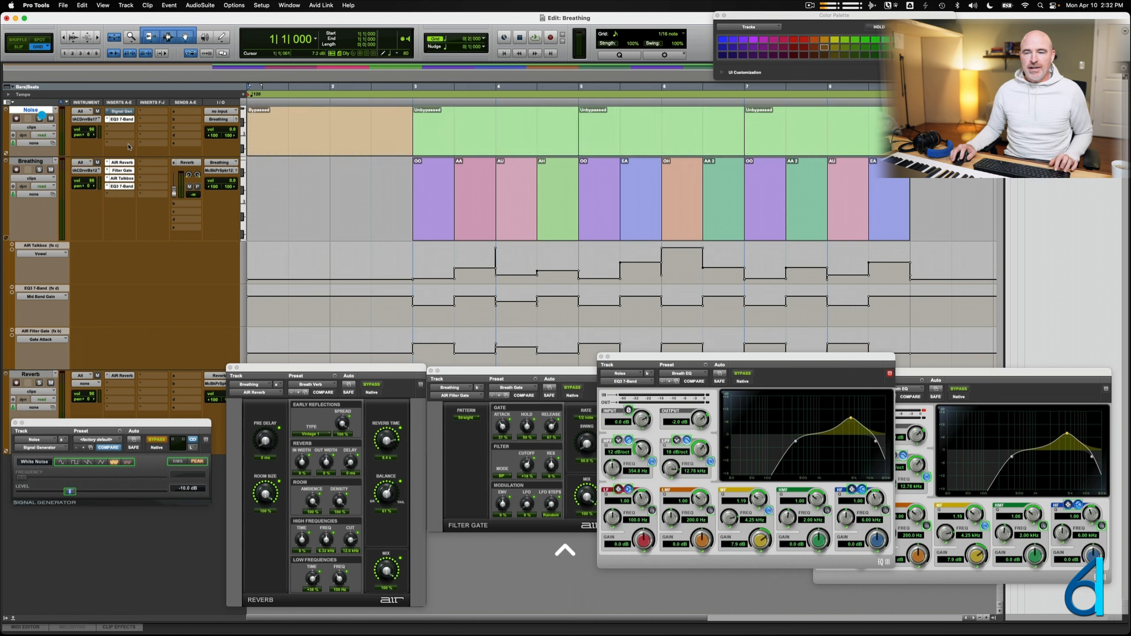
left_click(850, 422, "alt")
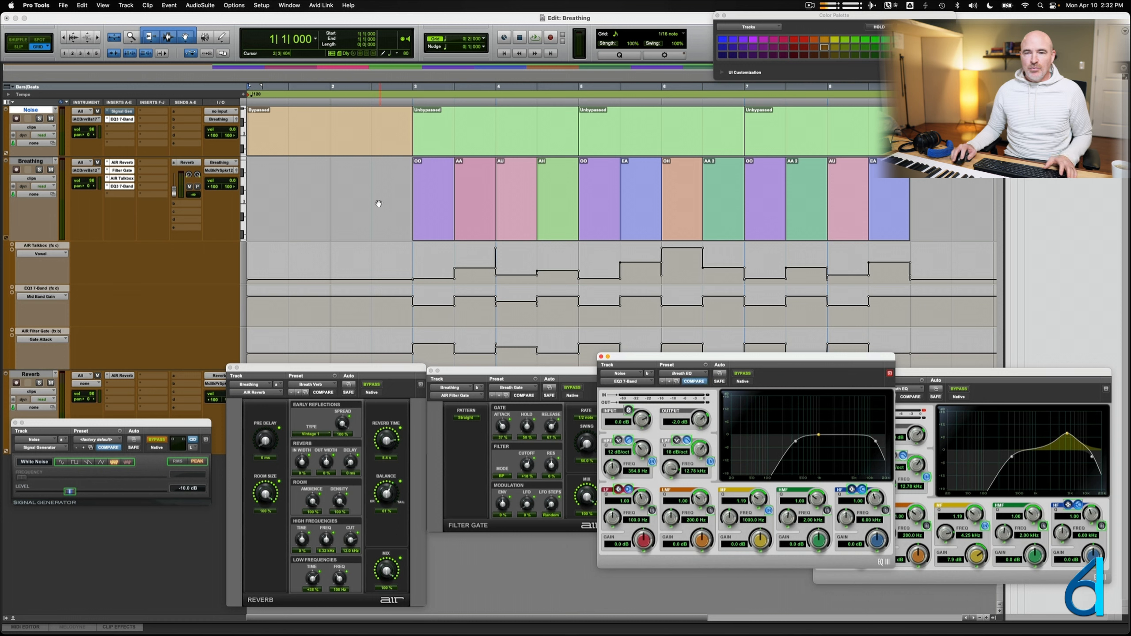
Play from 2|3|000 while narrowing the Noise track's EQ, with the high-pass at 233.3 Hz and the low-pass at 8.62 kHz.
left_click(376, 183)
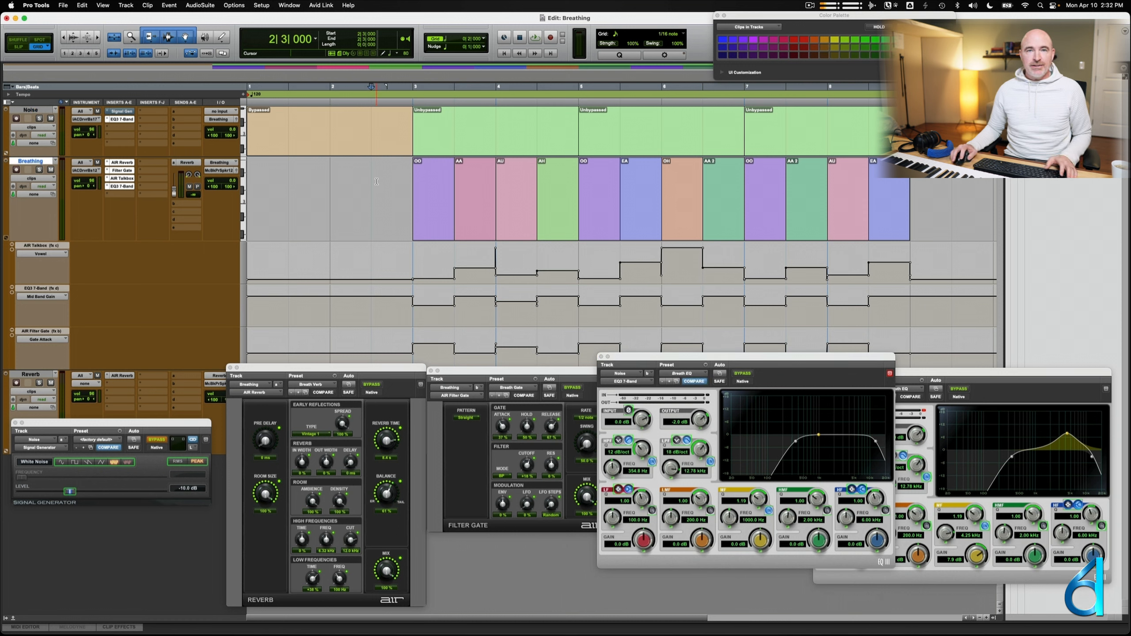
key("space")
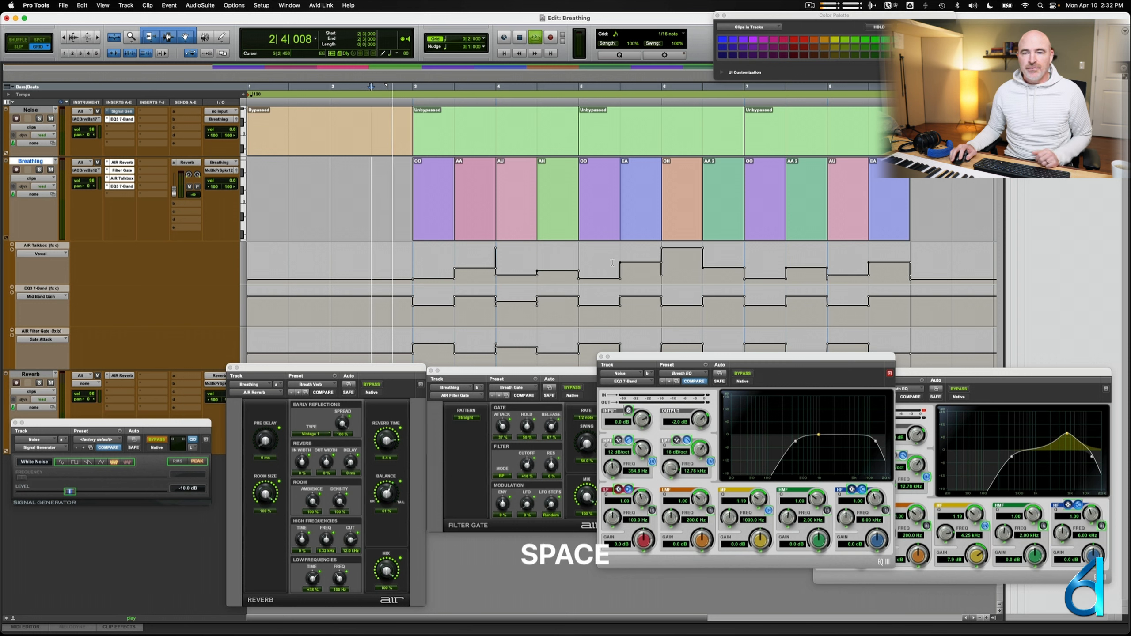
left_click_drag(613, 469, 615, 484)
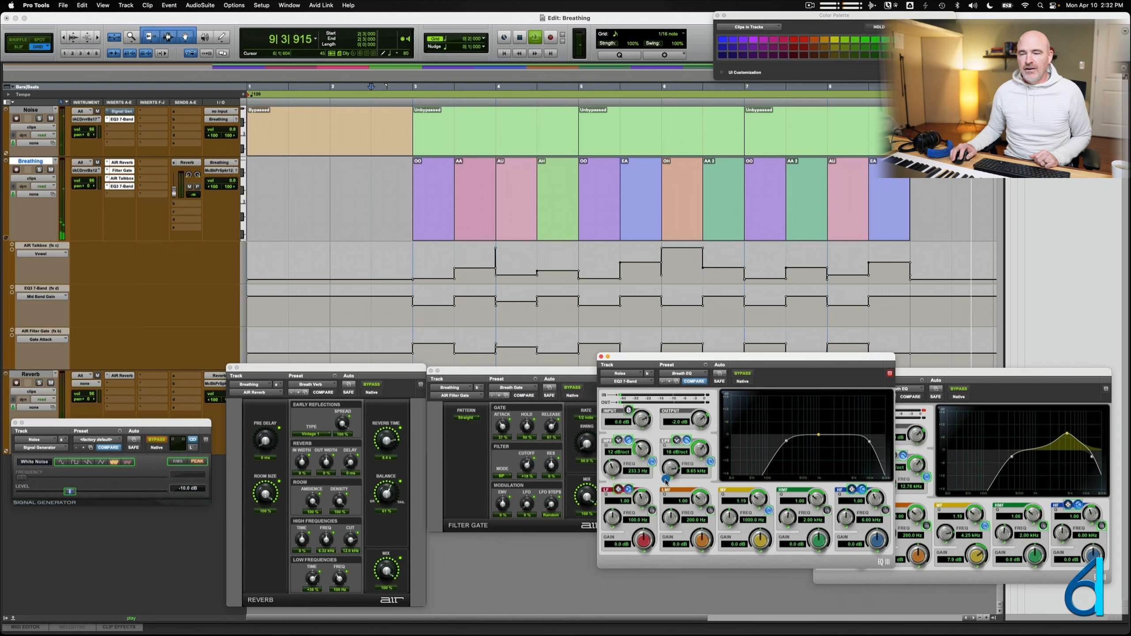
left_click_drag(670, 467, 673, 479)
key("space")
key("space")
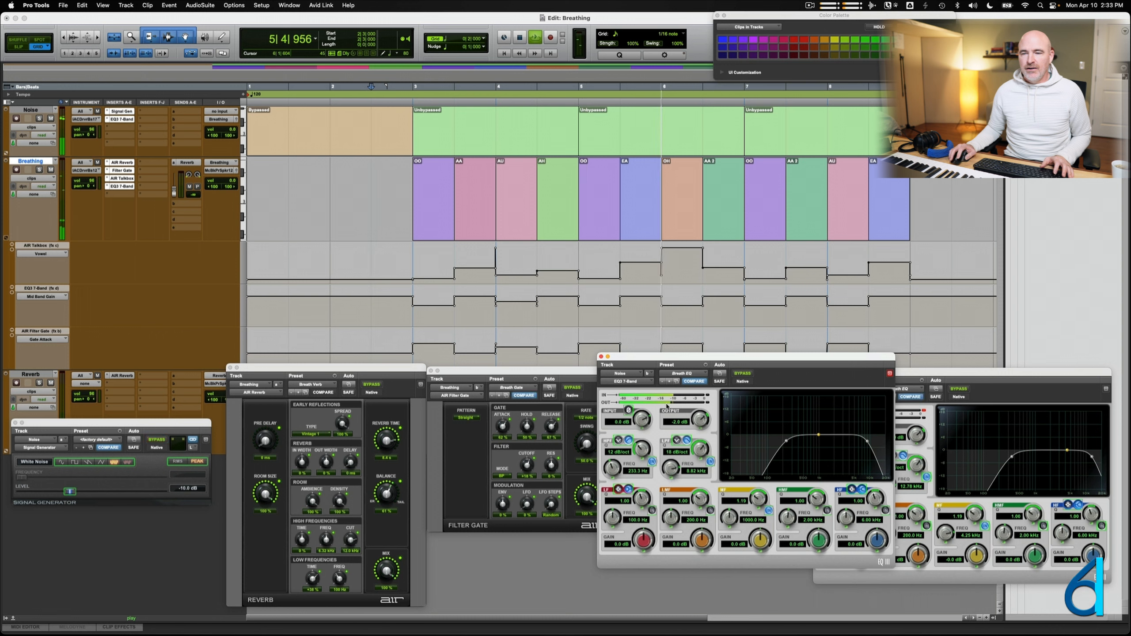
key("space")
left_click(601, 357)
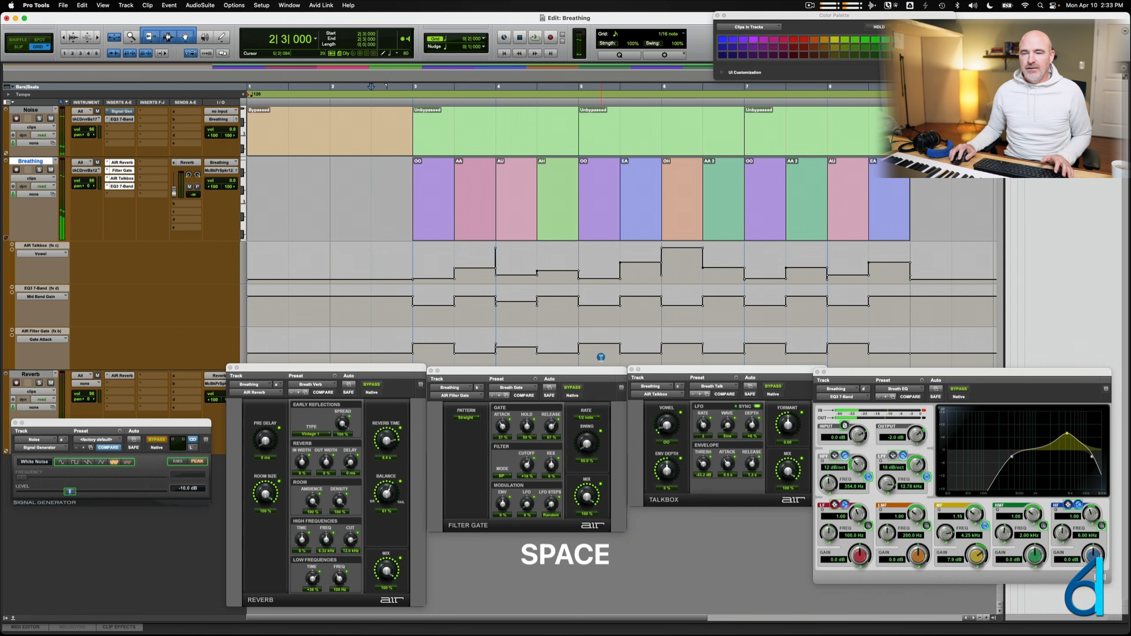
Close the Breathing track's AIR Reverb window and listen to the breathing clips from 2|1|000.
left_click(316, 182)
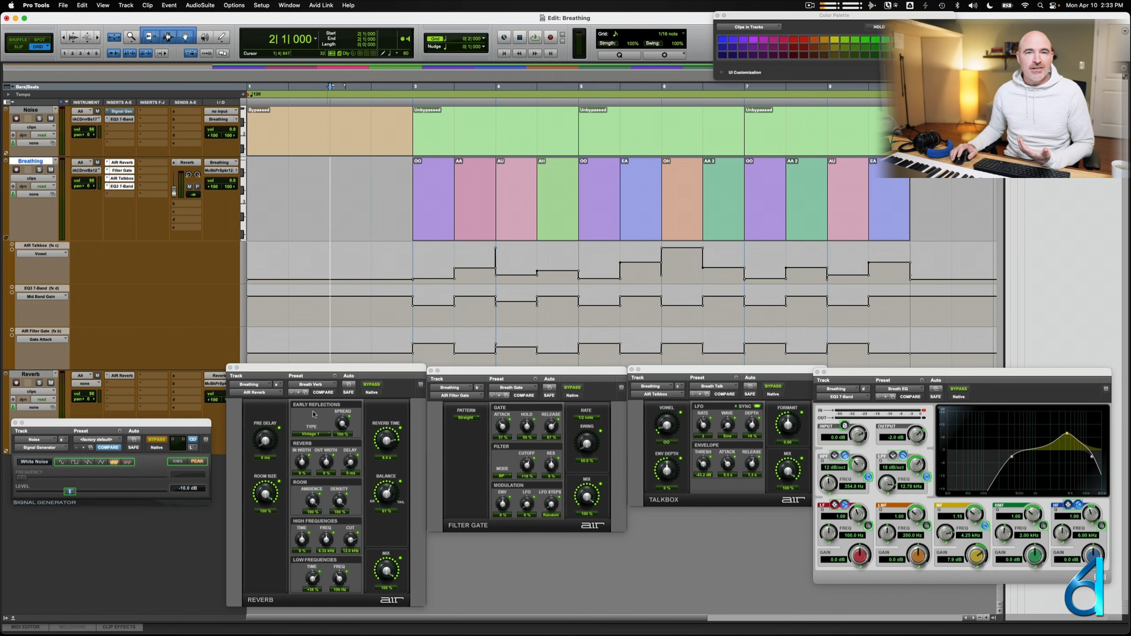
left_click(230, 367)
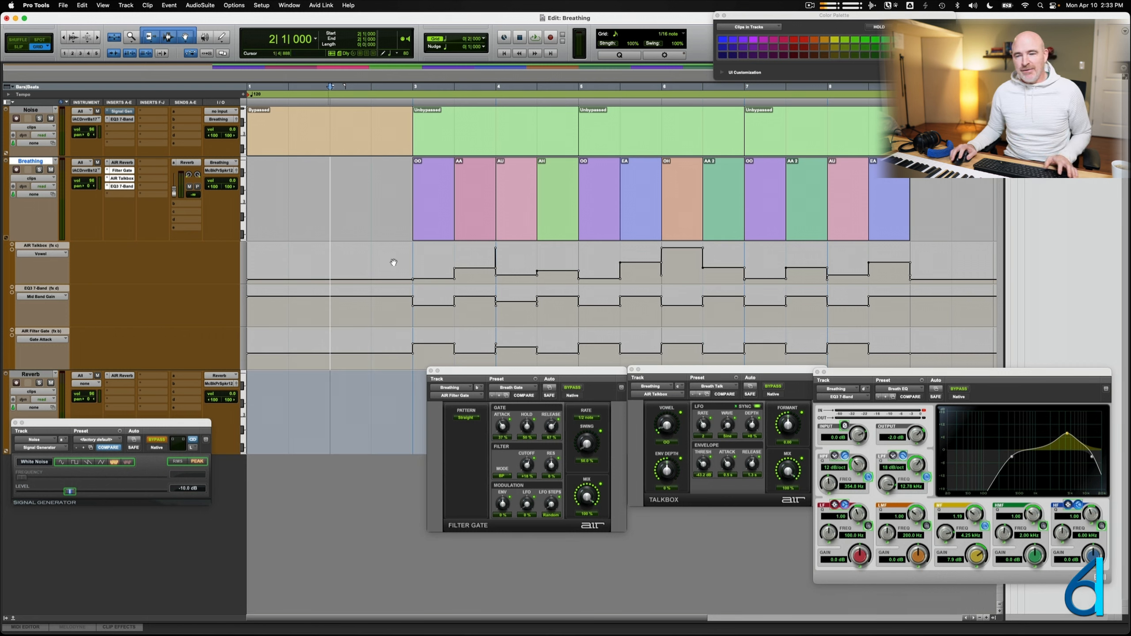
key("space")
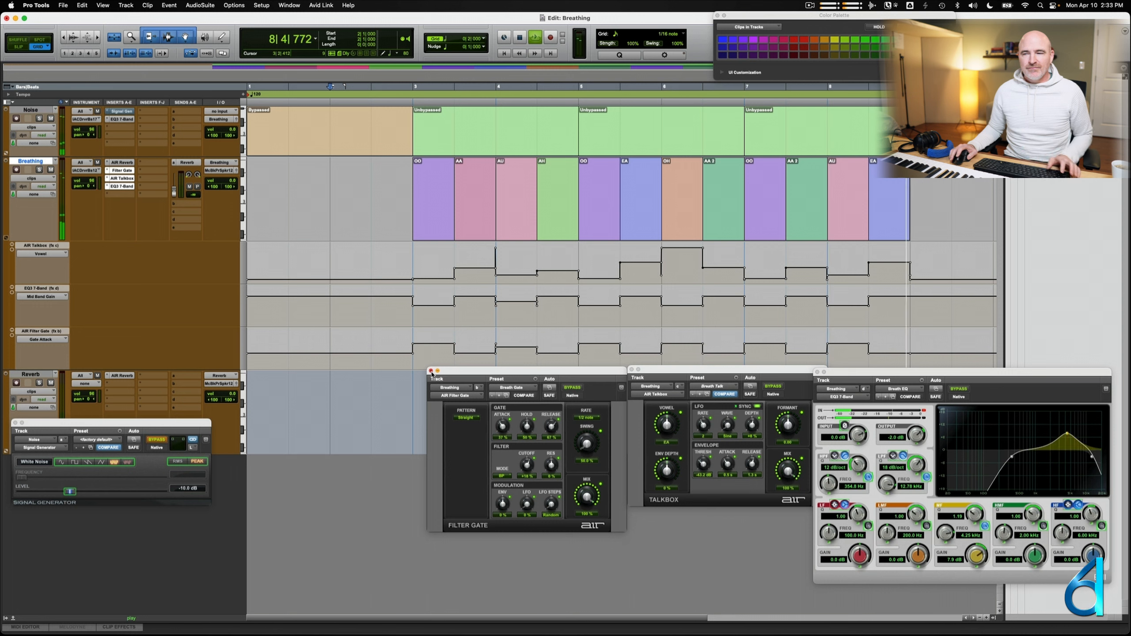
key("space")
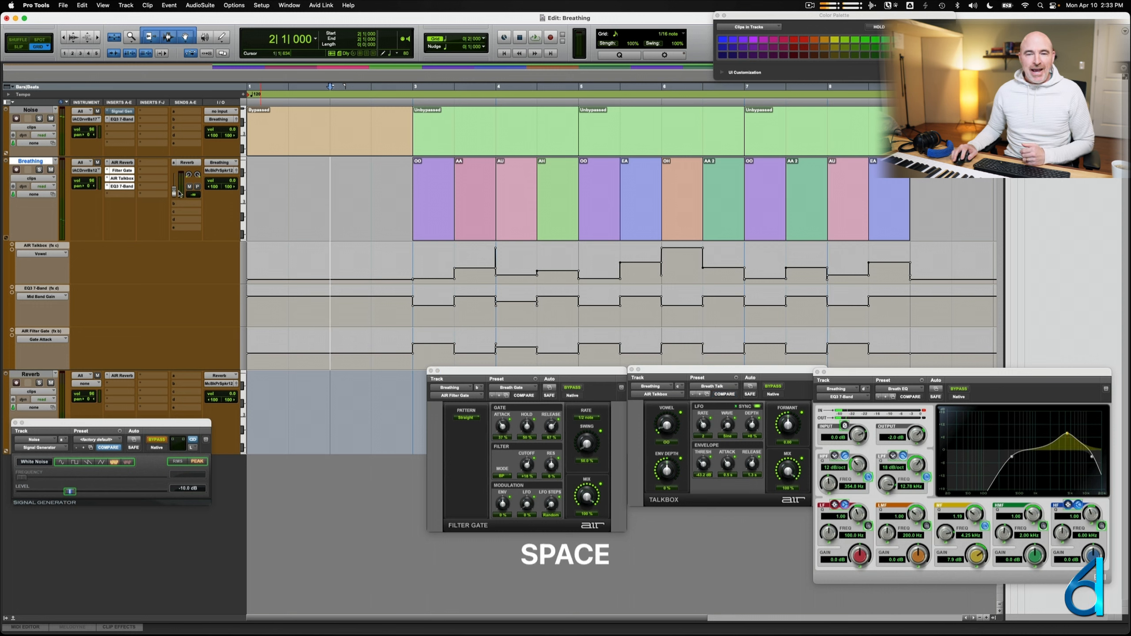
Raise the Breathing track's Reverb send level and reduce the height of its automation lanes.
left_click_drag(175, 194, 176, 188)
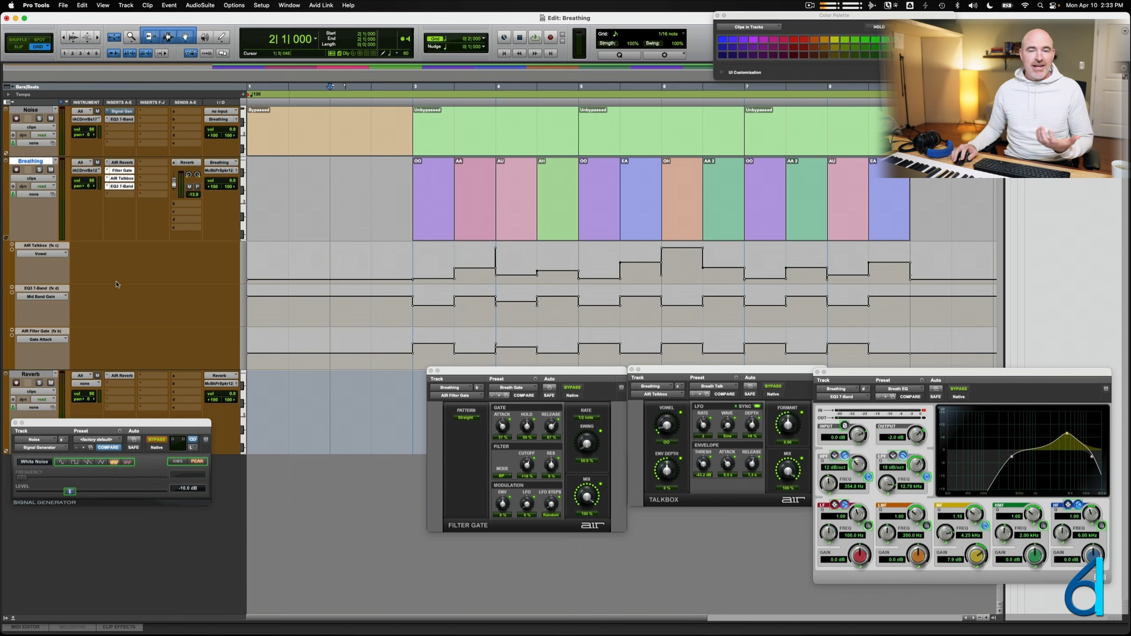
left_click_drag(115, 283, 120, 261)
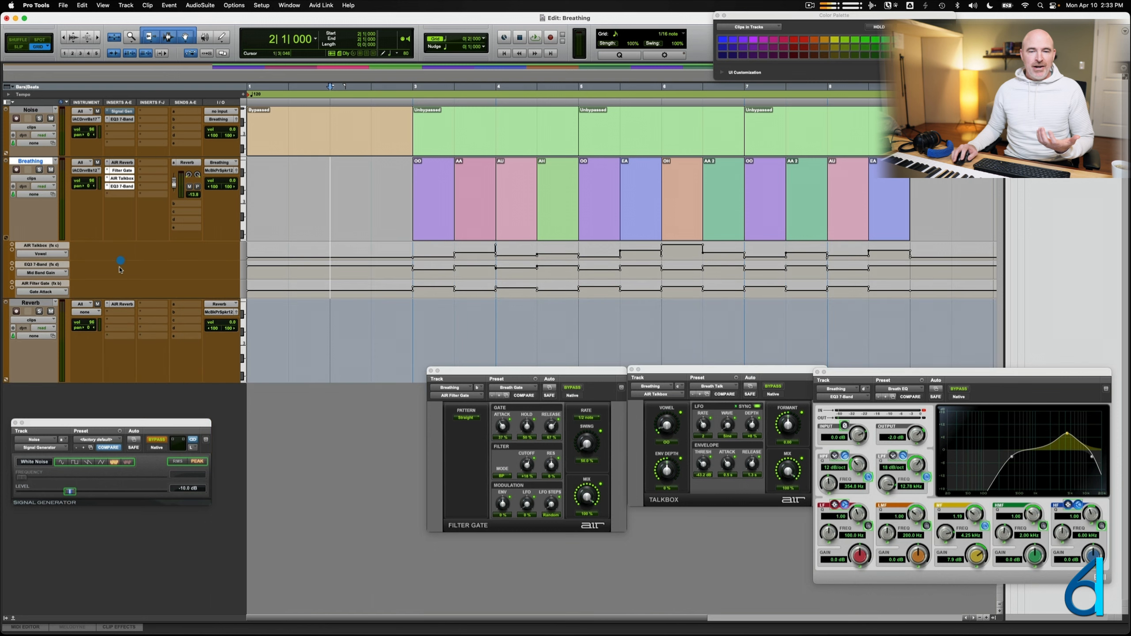
During playback, lengthen the Reverb track's AIR Reverb time and raise the Breathing track's Reverb send to -7.4 dB.
left_click(120, 305)
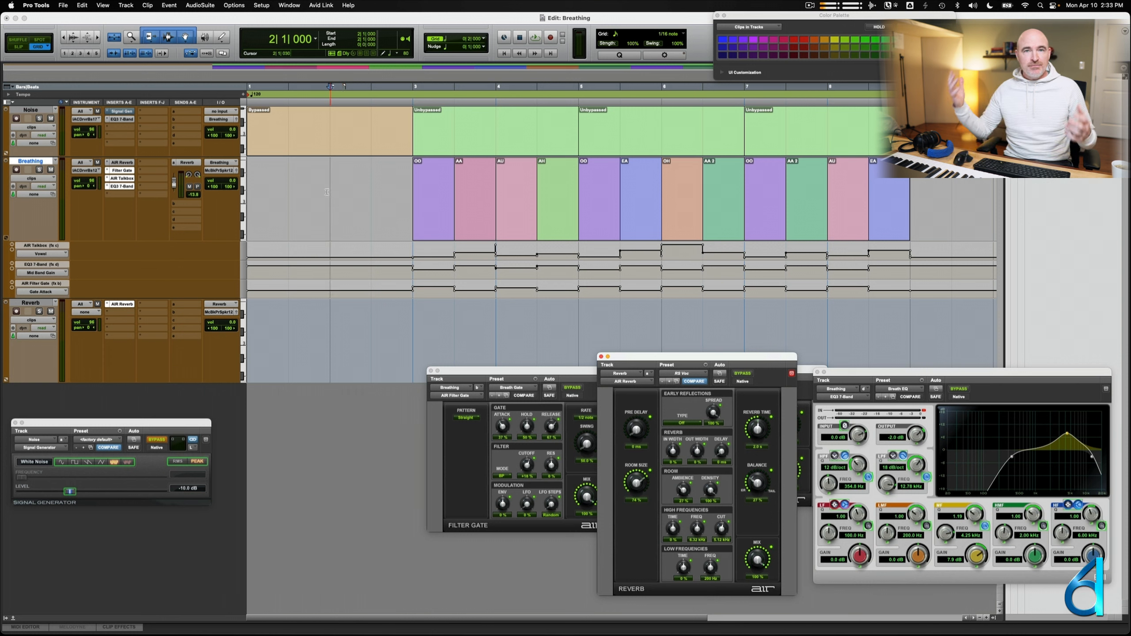
key("space")
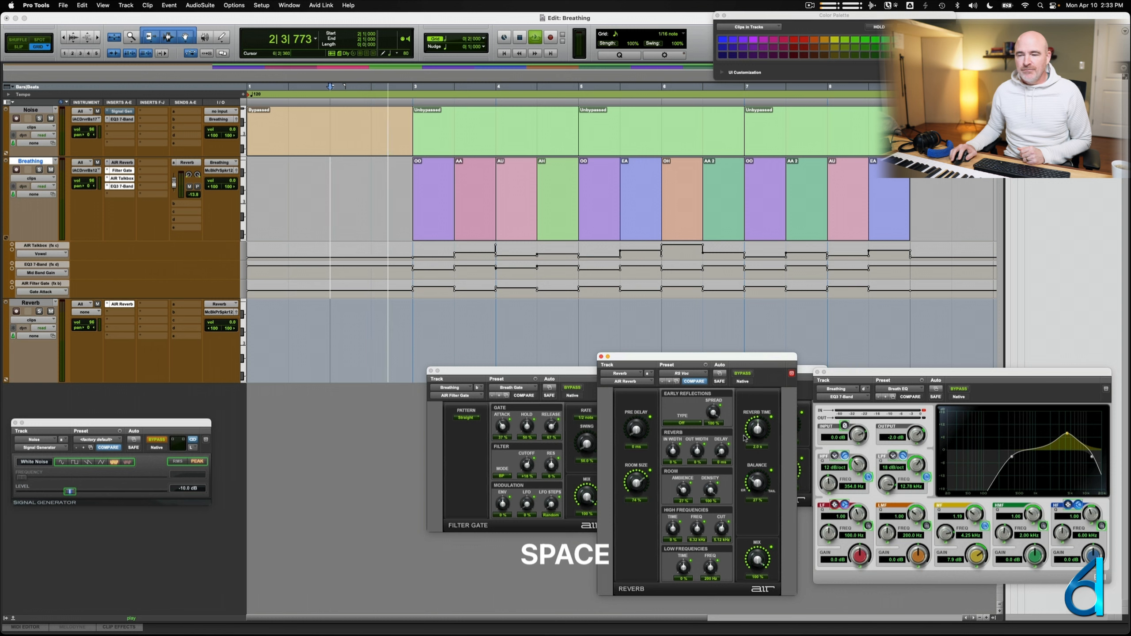
left_click_drag(758, 425, 762, 414)
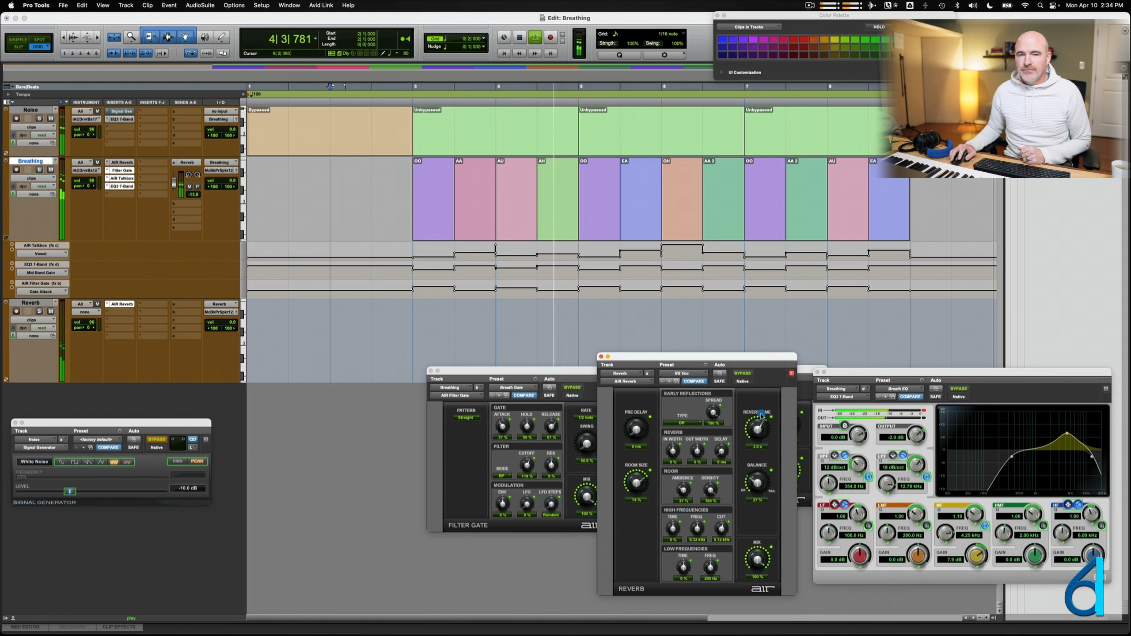
left_click_drag(175, 193, 175, 185)
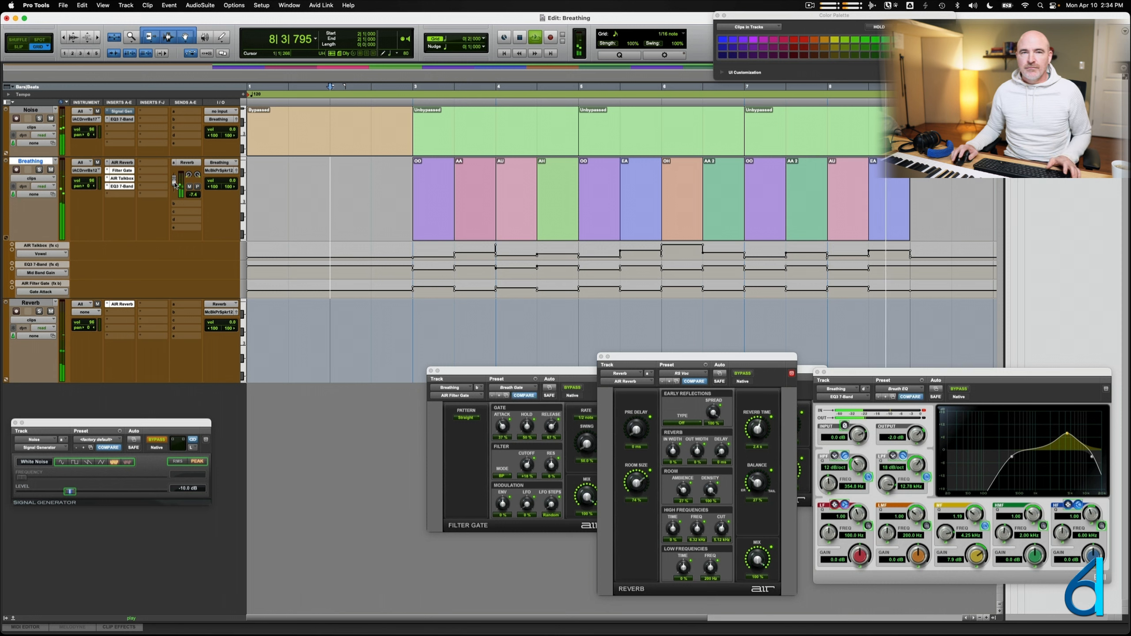
key("space")
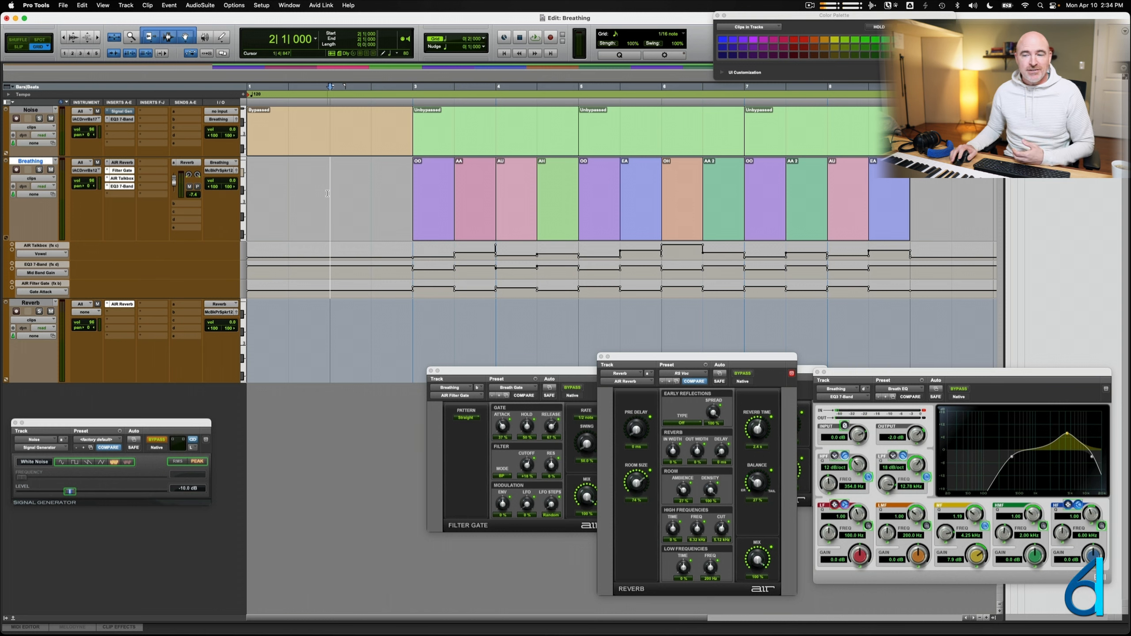
left_click(600, 356)
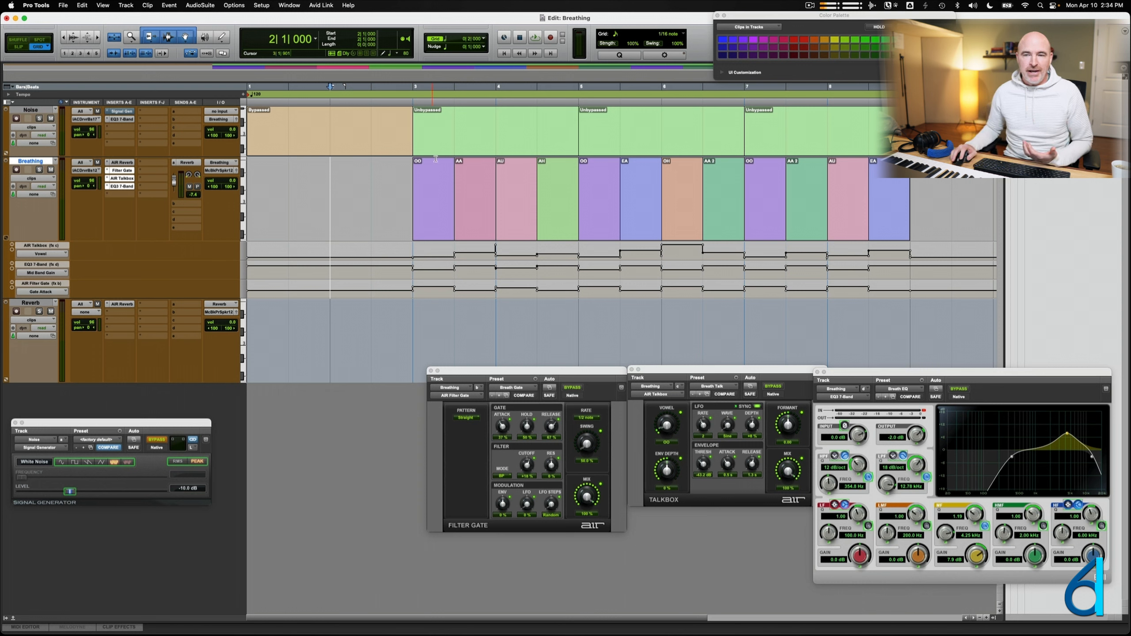
Relocate the Breathing track's Filter Gate to the second slot of inserts F-J and make it inactive.
left_click_drag(515, 371, 510, 374)
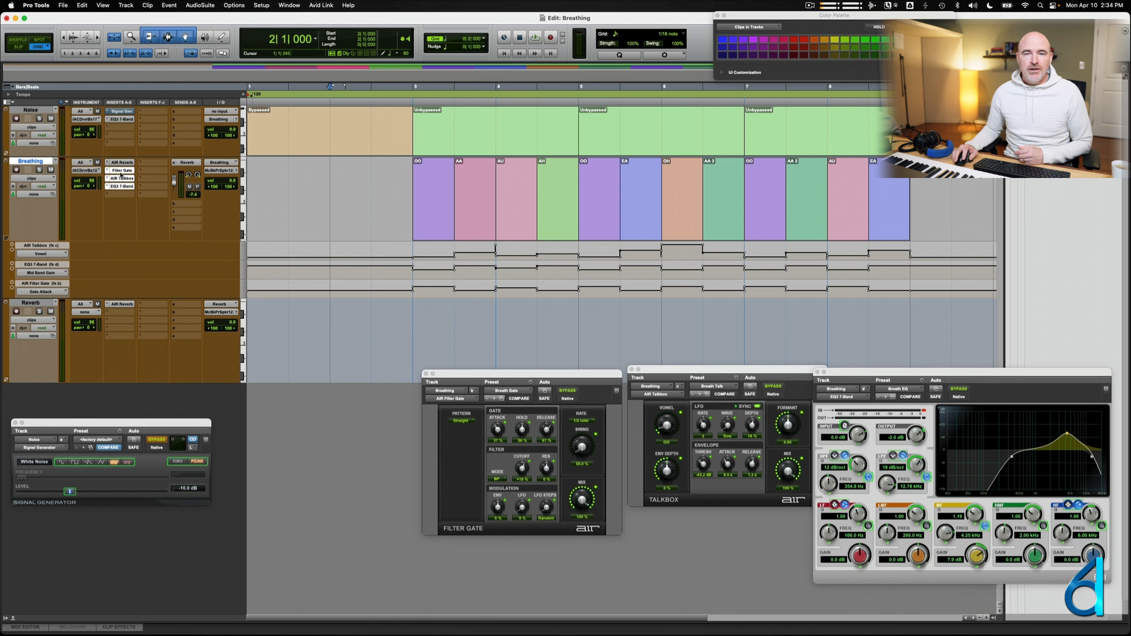
left_click_drag(140, 171, 150, 171)
left_click(151, 171, "ctrl+super")
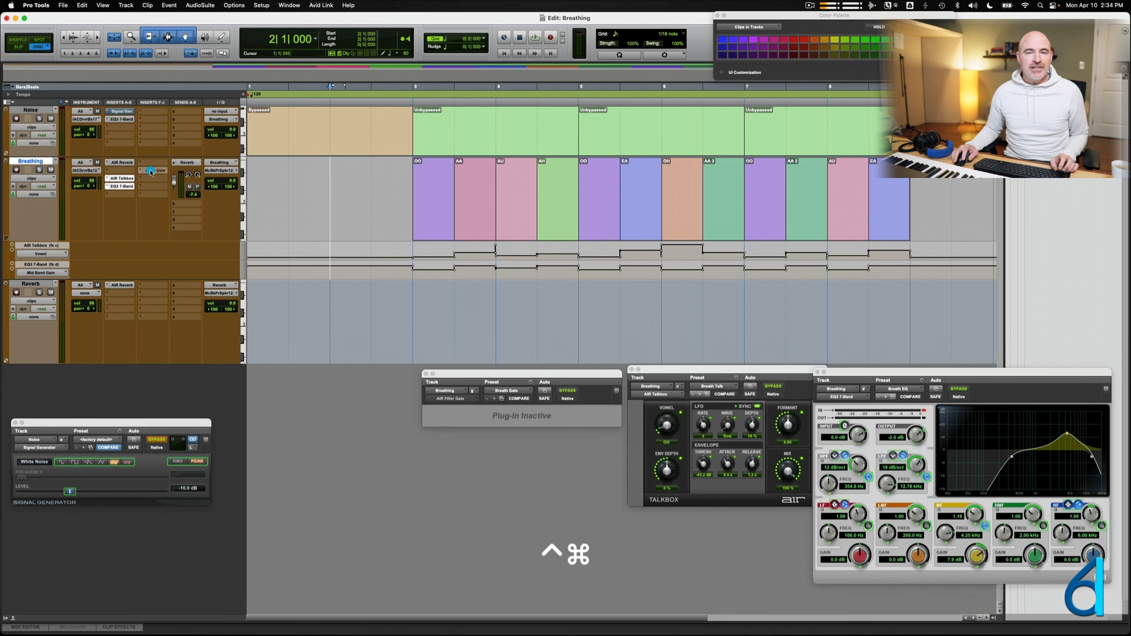
Insert a stereo Tremolator in the Breathing track's second insert slot and expand its Tweak controls.
left_click(116, 171)
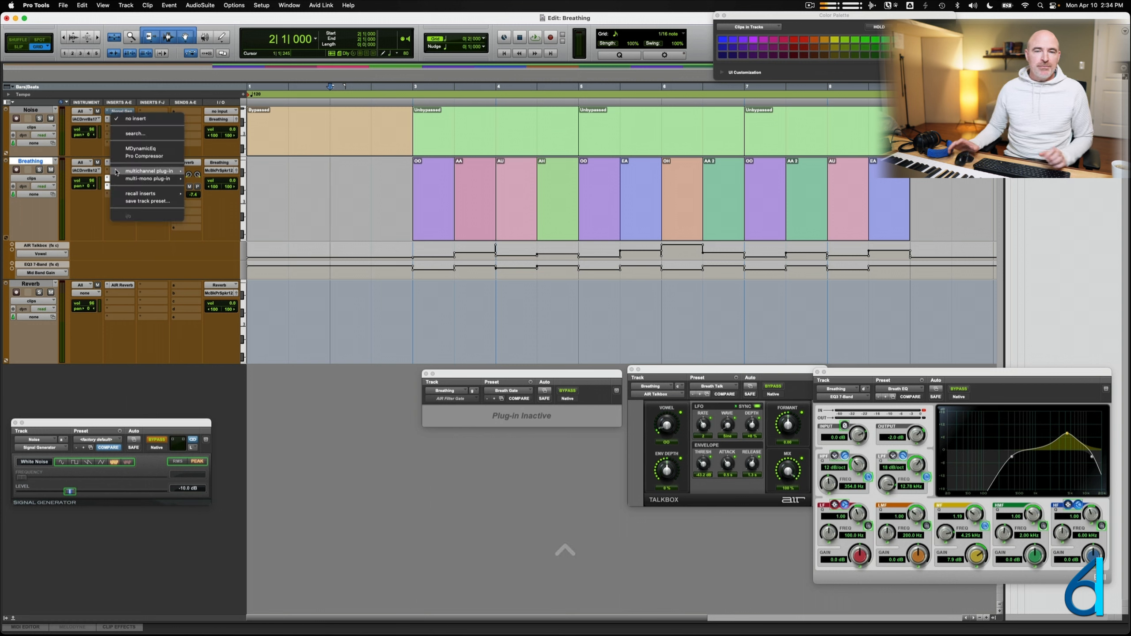
type("trem")
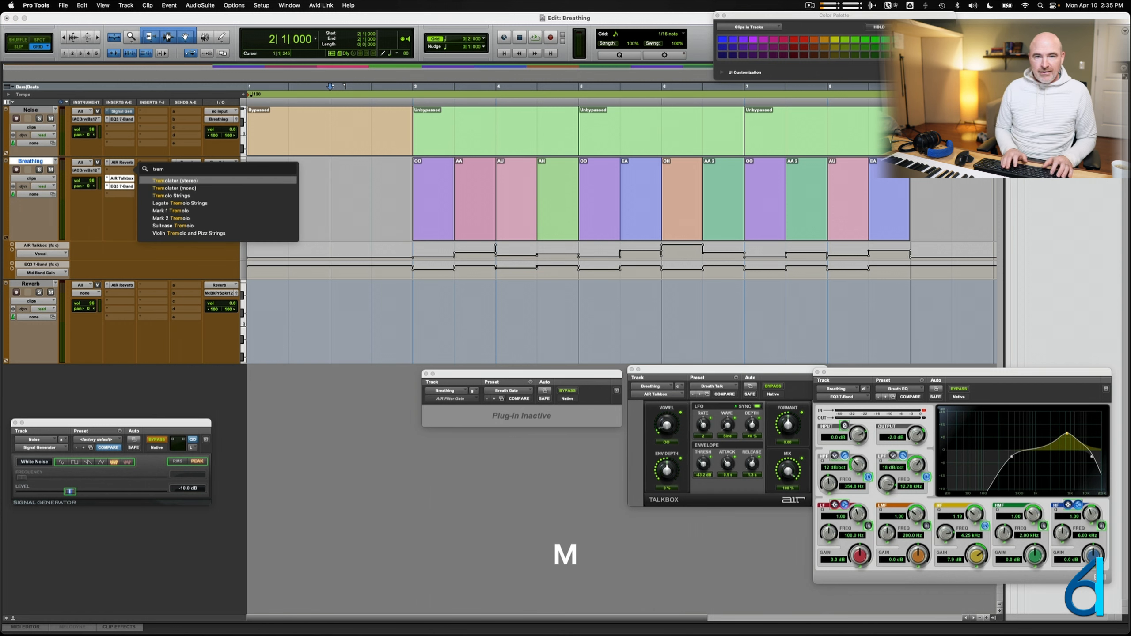
key("Return")
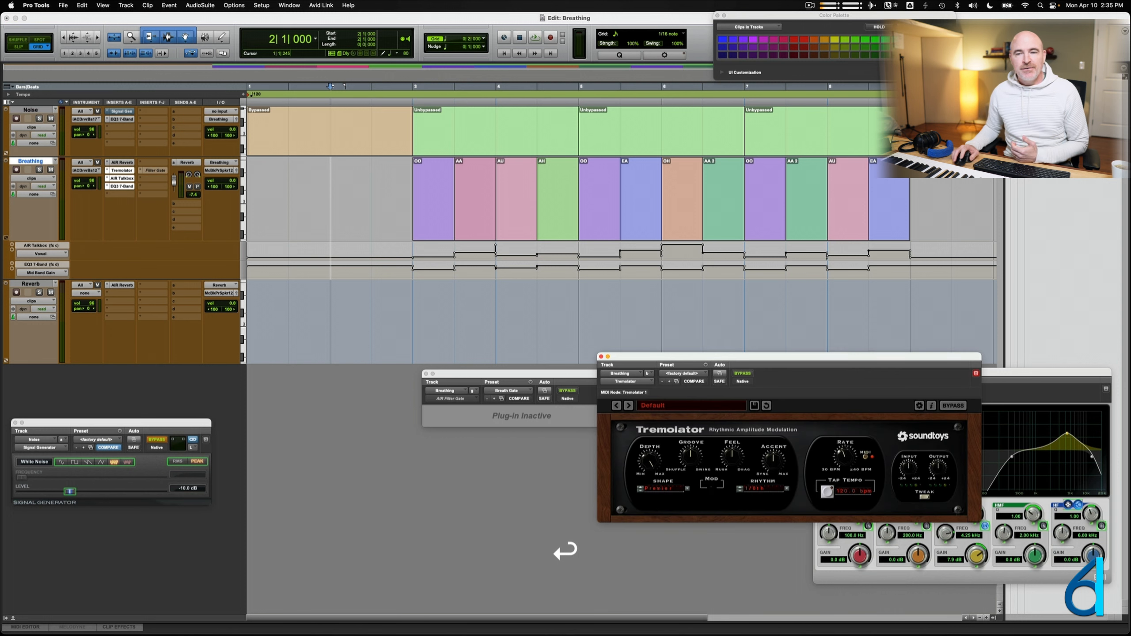
left_click_drag(753, 355, 441, 282)
left_click(576, 435)
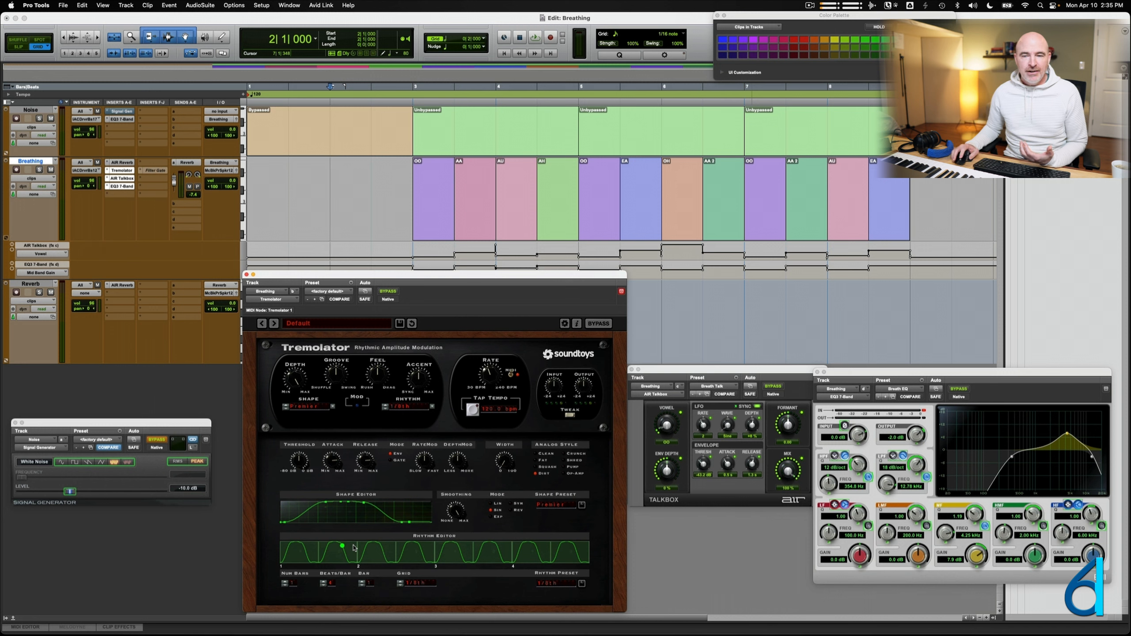
Set the Tremolator's rhythm to 1/2 note and look through its available shapes.
left_click(384, 407)
left_click(385, 407)
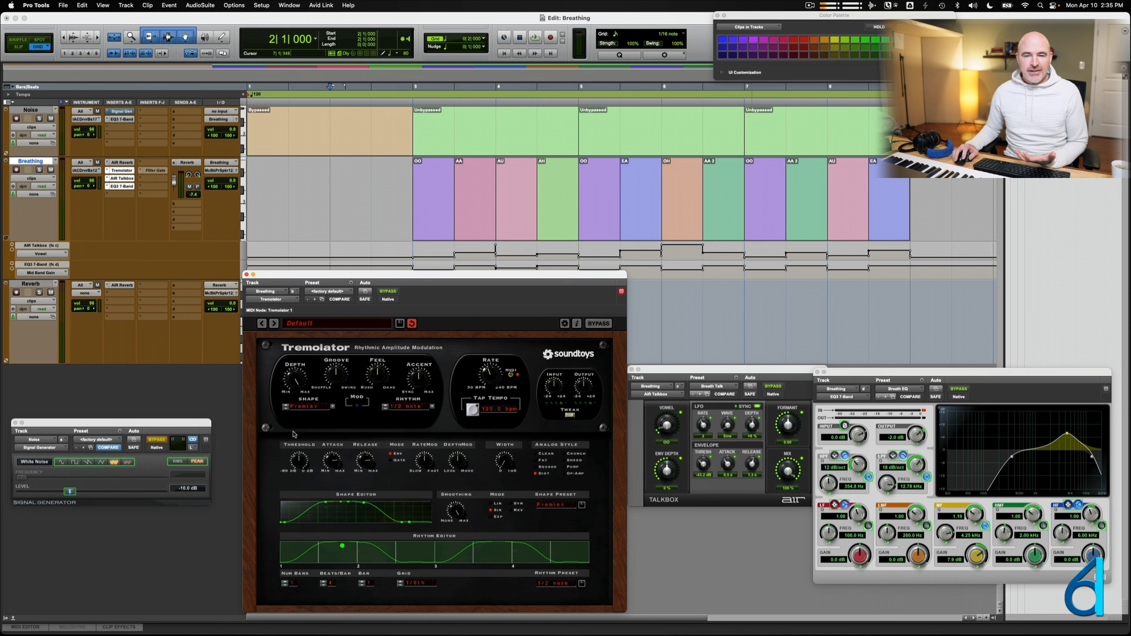
left_click(307, 410)
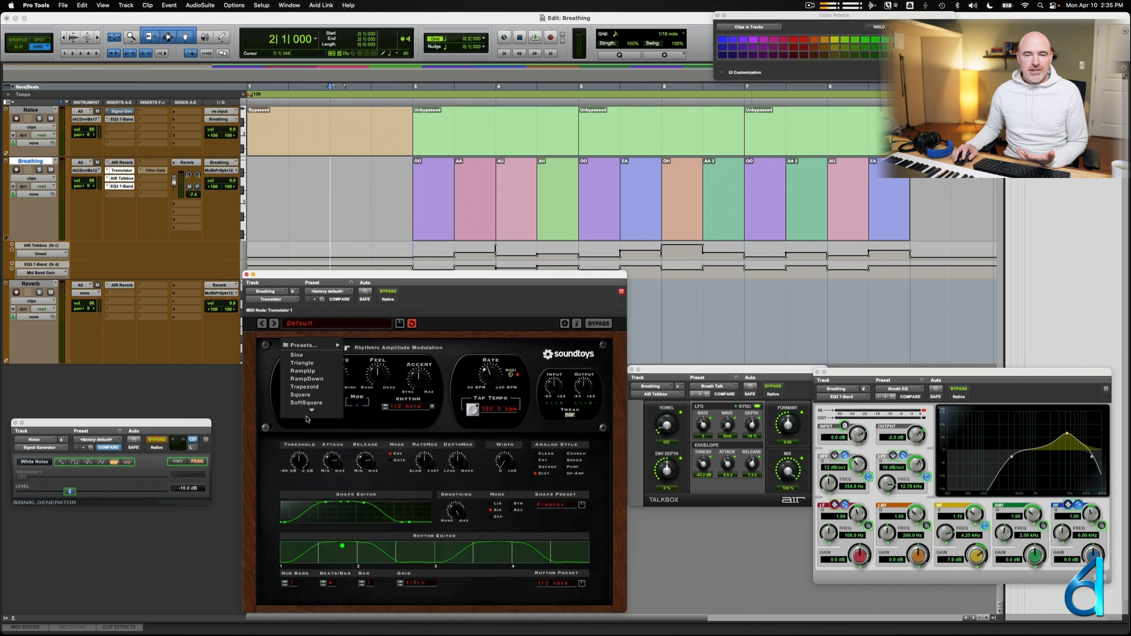
mouse_move(307, 416)
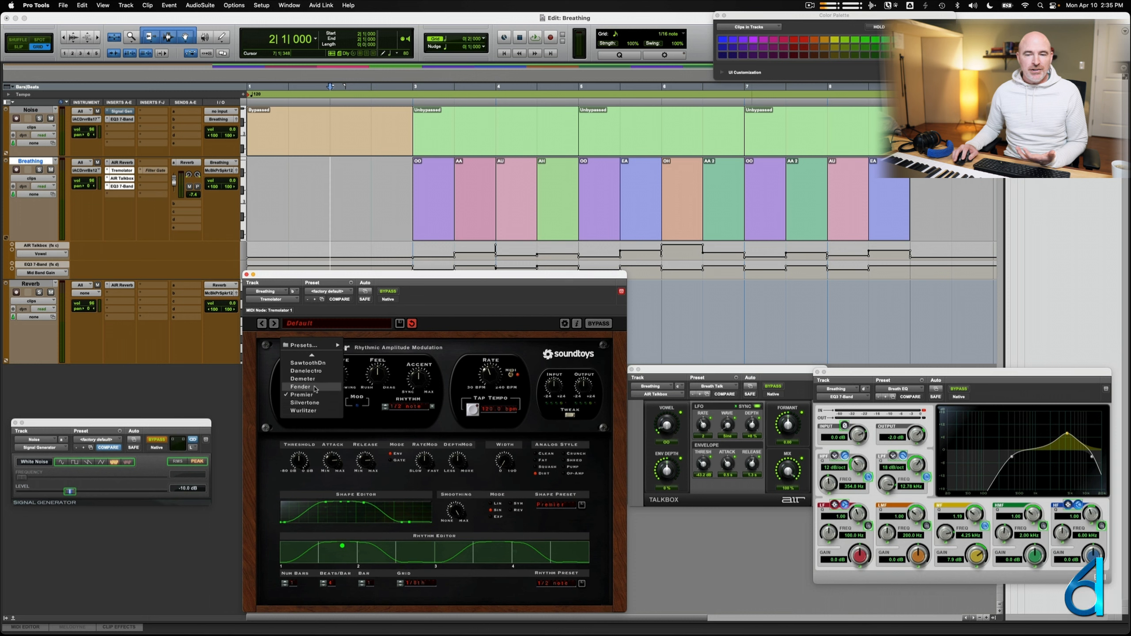
left_click(313, 436)
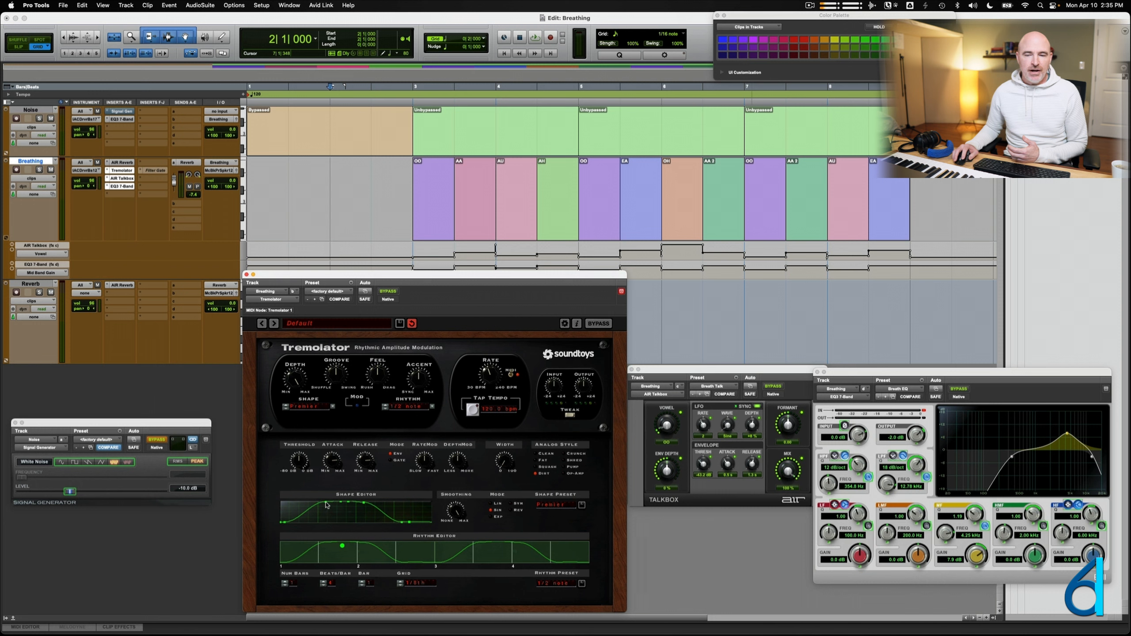
Reshape the Tremolator's wave into a custom curve in the Shape Editor and listen to the result.
left_click_drag(325, 503, 305, 495)
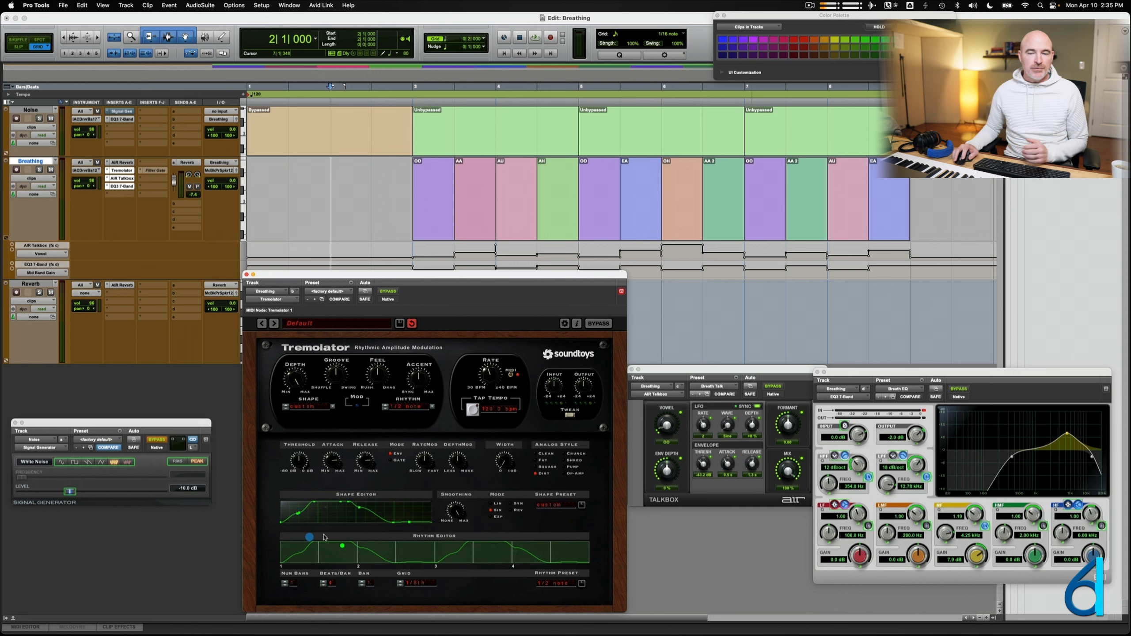
key("space")
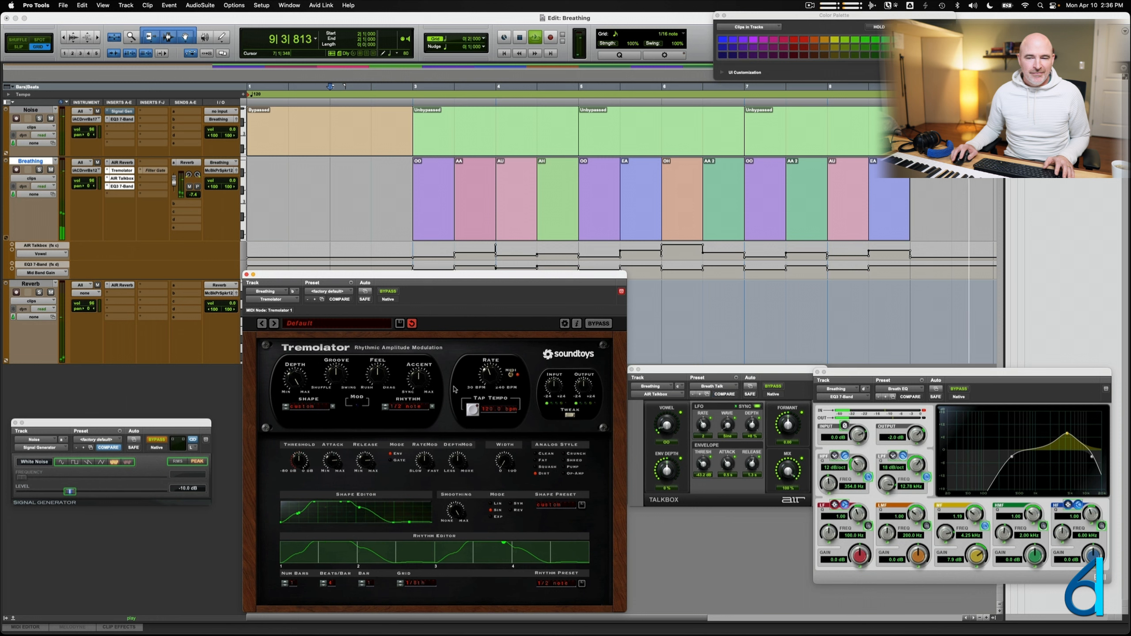
key("space")
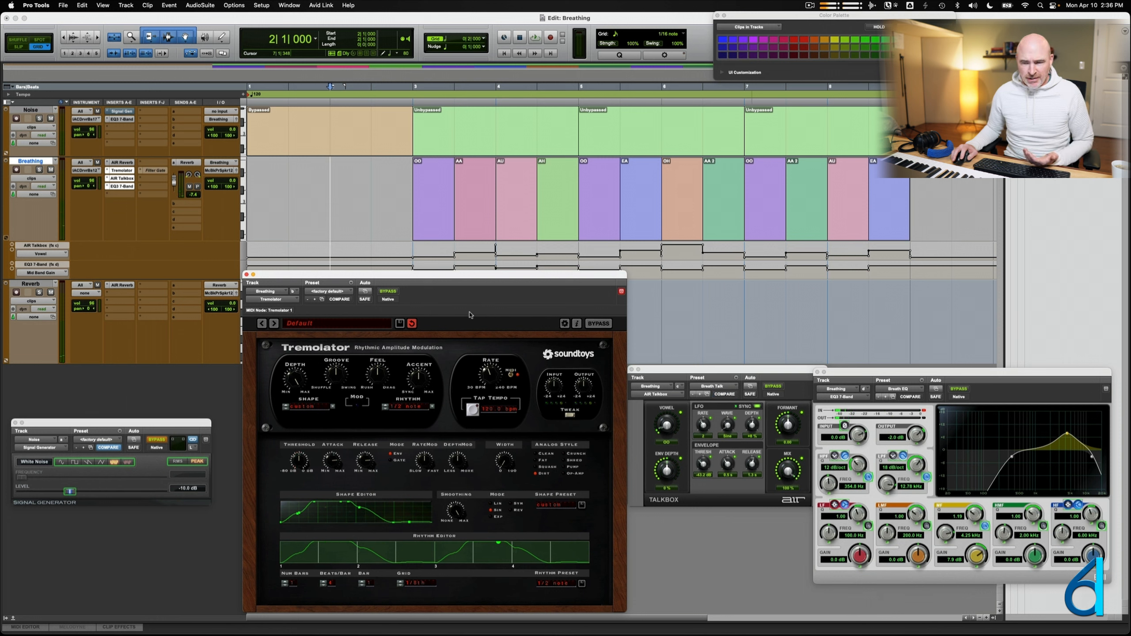
left_click_drag(486, 278, 480, 269)
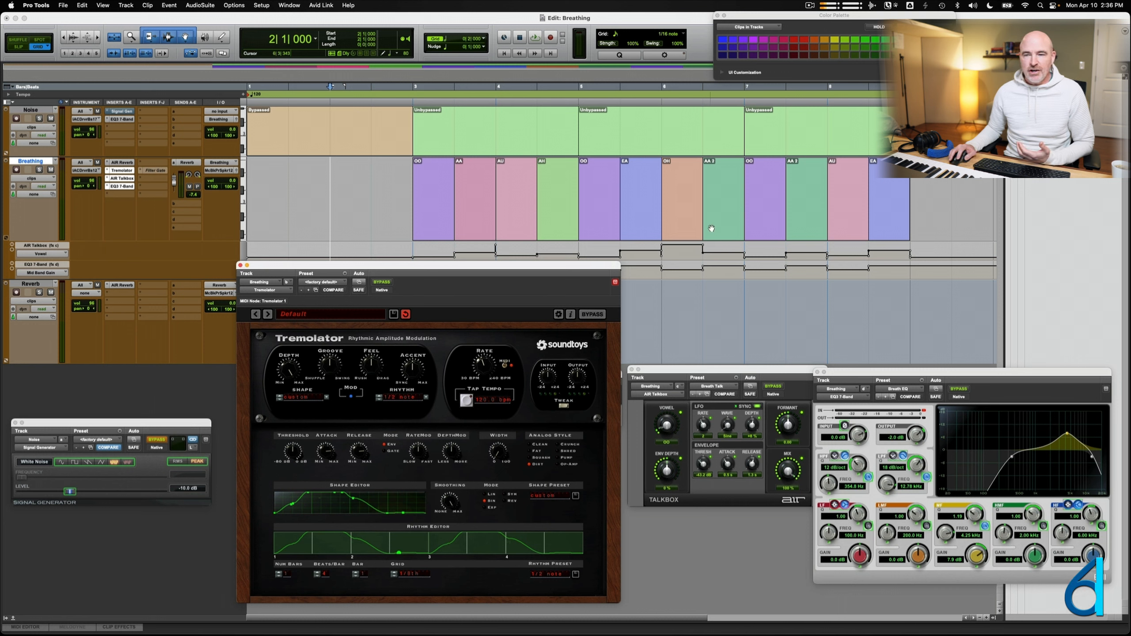
Remove the Tremolator from the Breathing track and restore the Filter Gate to its second insert slot, active and unbypassed.
left_click(241, 266)
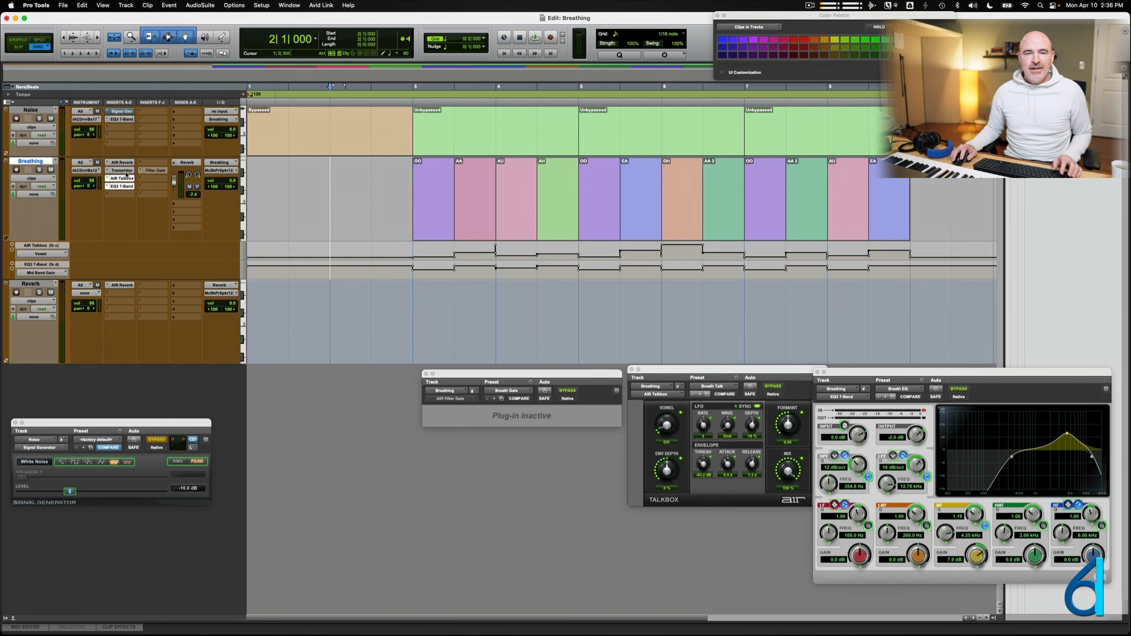
left_click(107, 172)
left_click(128, 131)
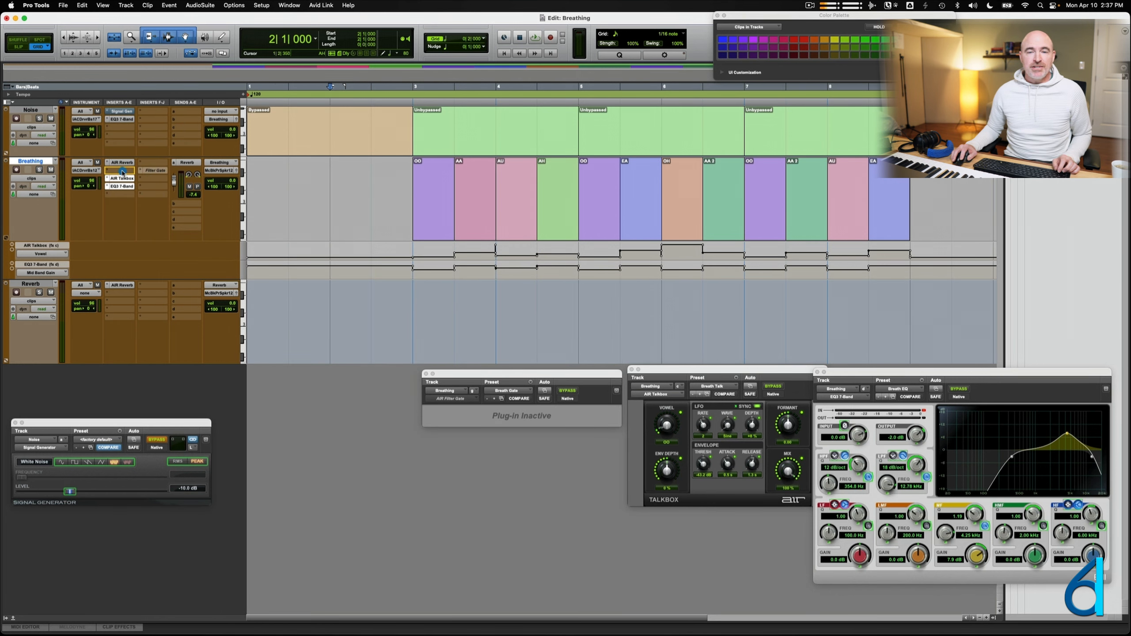
left_click(123, 173, "ctrl+super")
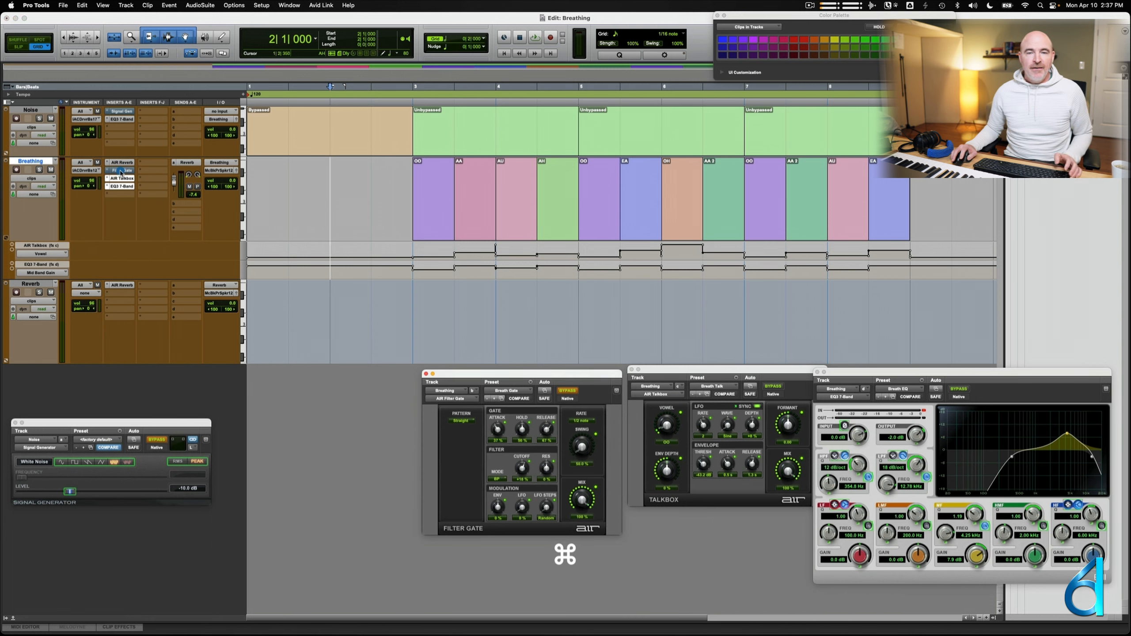
left_click(121, 172, "super")
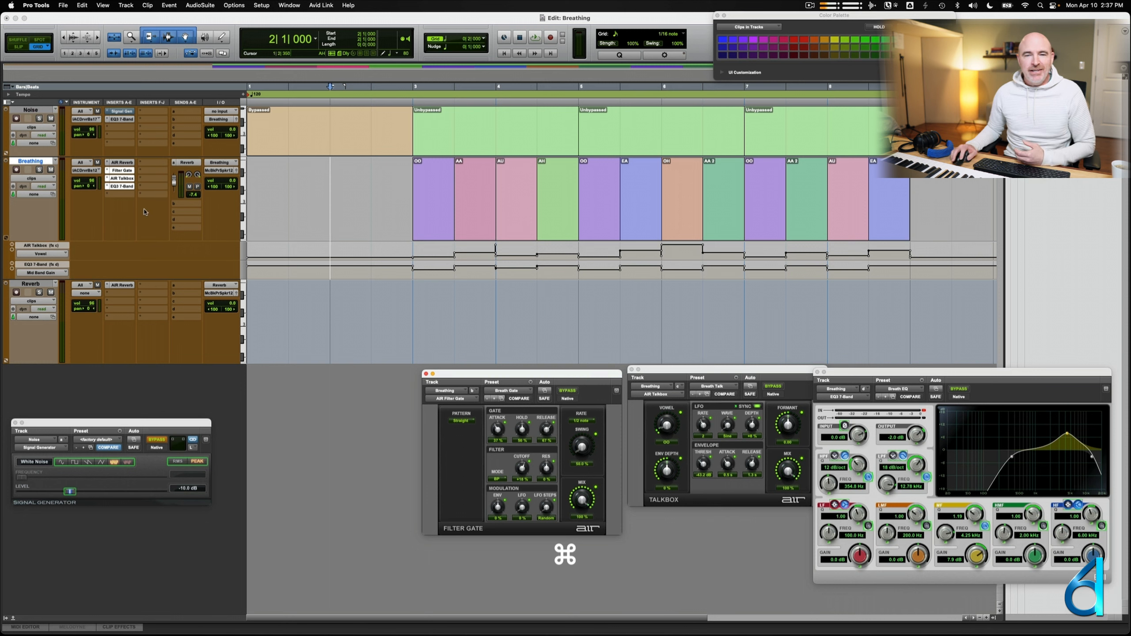
Insert a stereo Octavox in the Breathing track's fifth insert slot and move its window clear of the clips.
left_click(124, 196)
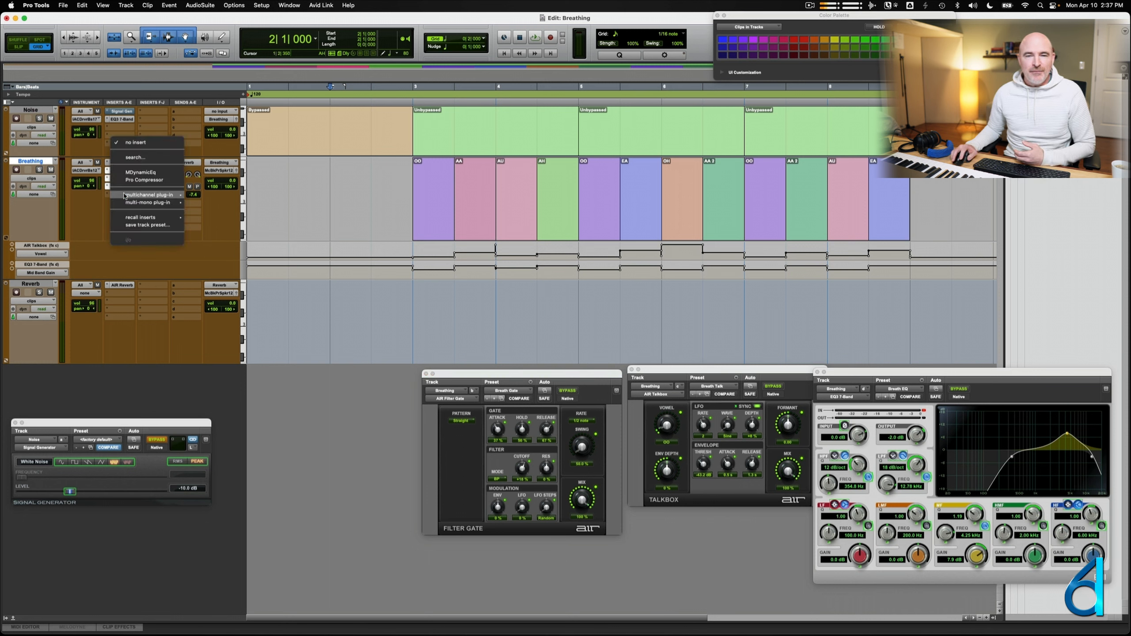
type("octavox")
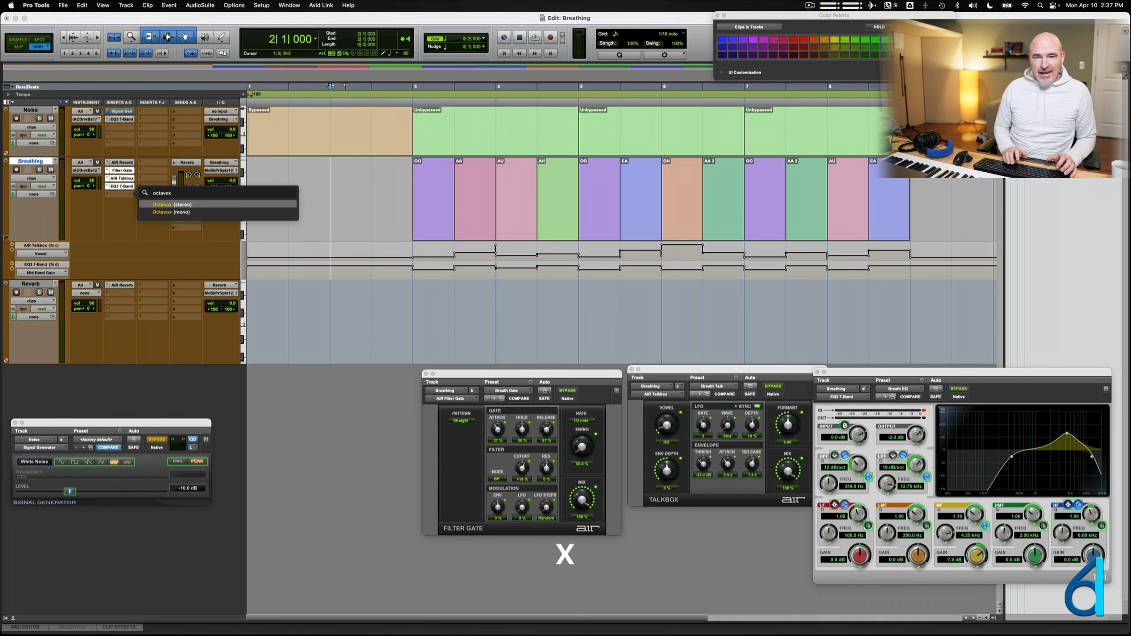
key("Return")
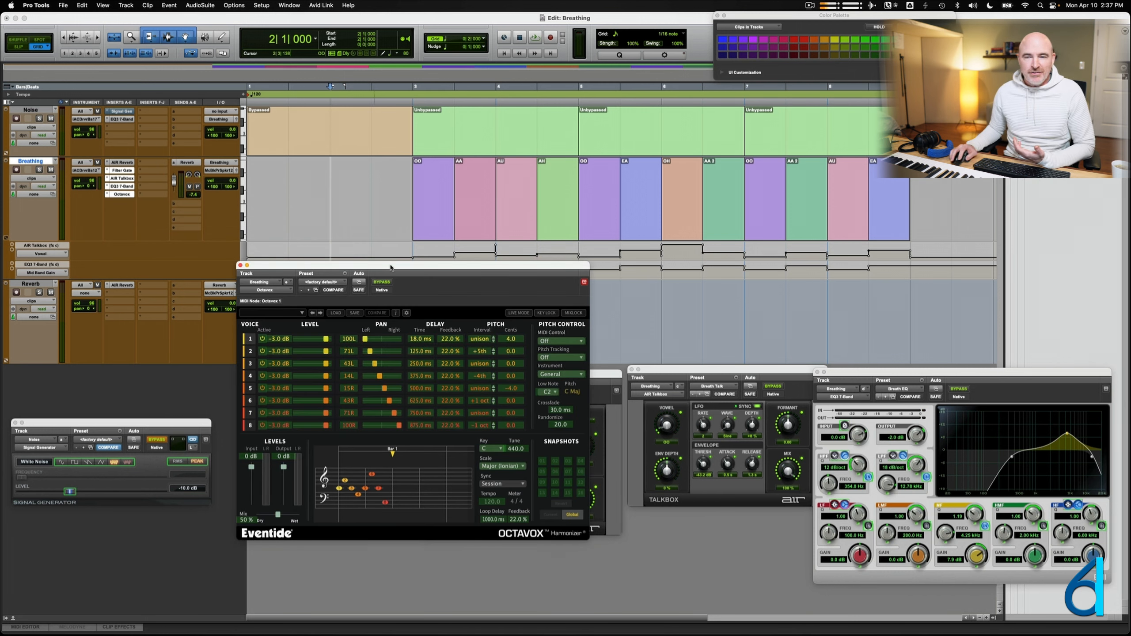
left_click_drag(391, 267, 423, 327)
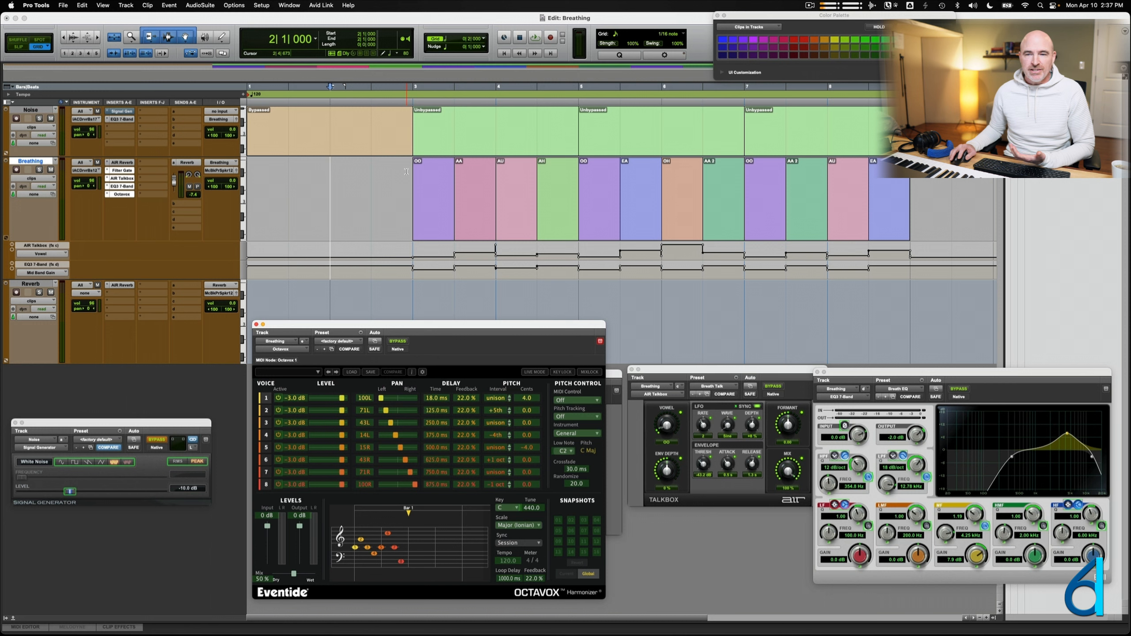
Play back the Breathing track's vowel clips and load Octavox's Harmonies preset 06 - C Min +3 +5.
left_click_drag(405, 171, 917, 181)
key("space")
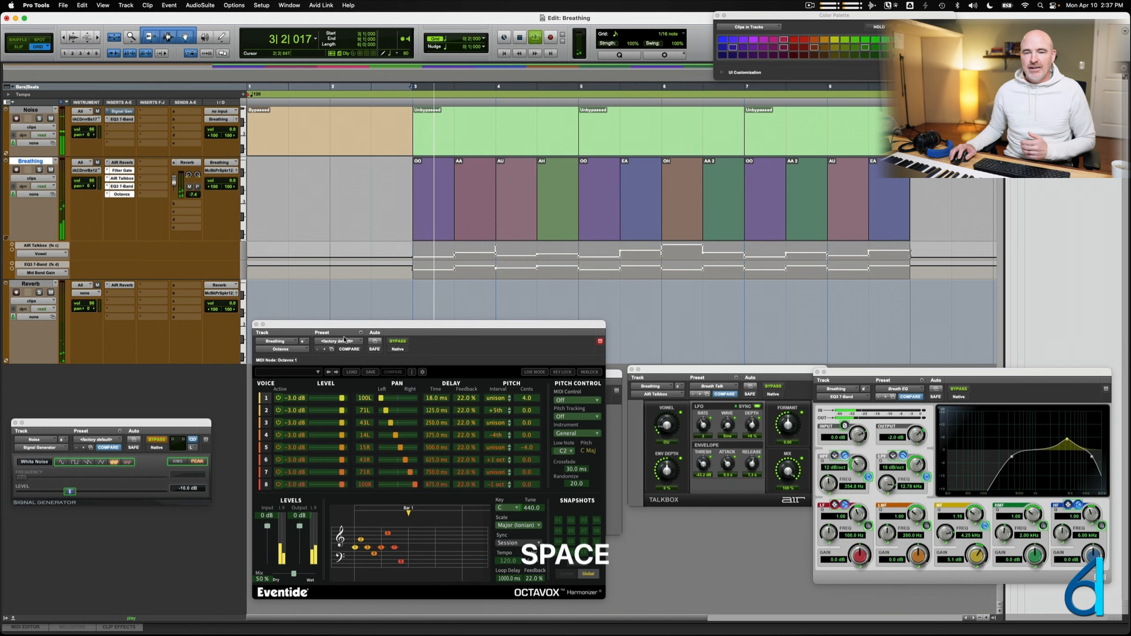
left_click(302, 373)
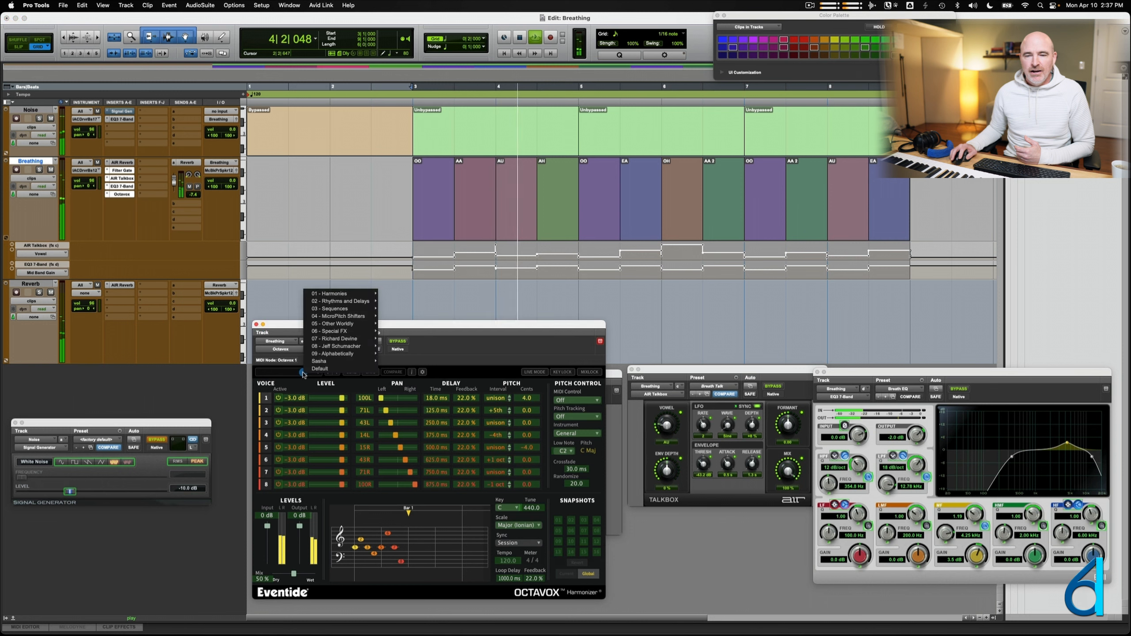
mouse_move(363, 299)
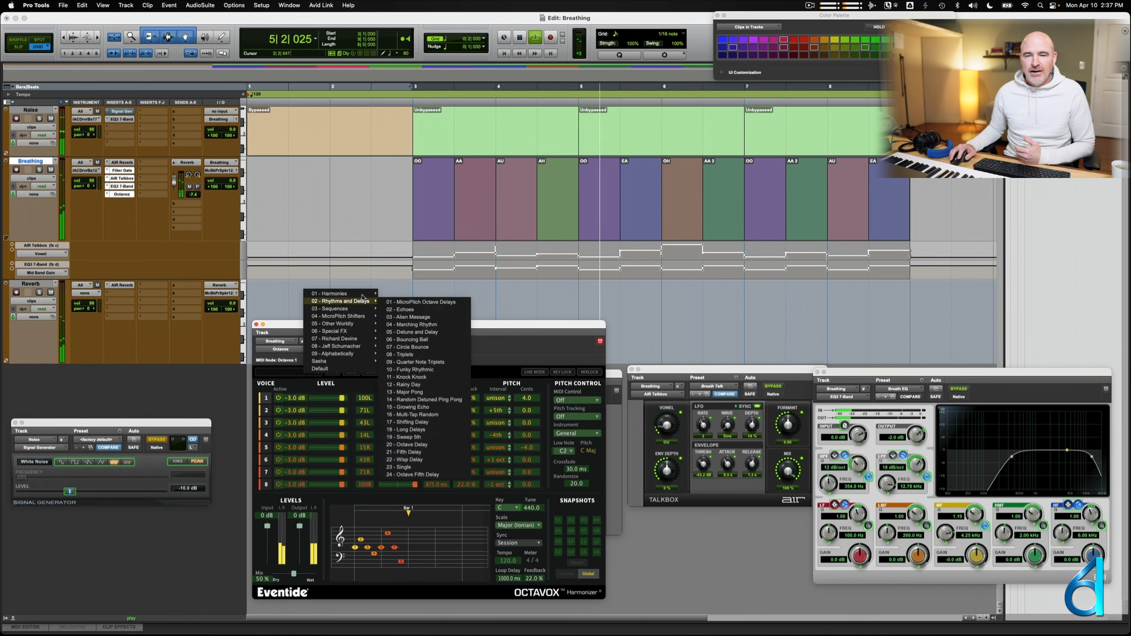
left_click(402, 334)
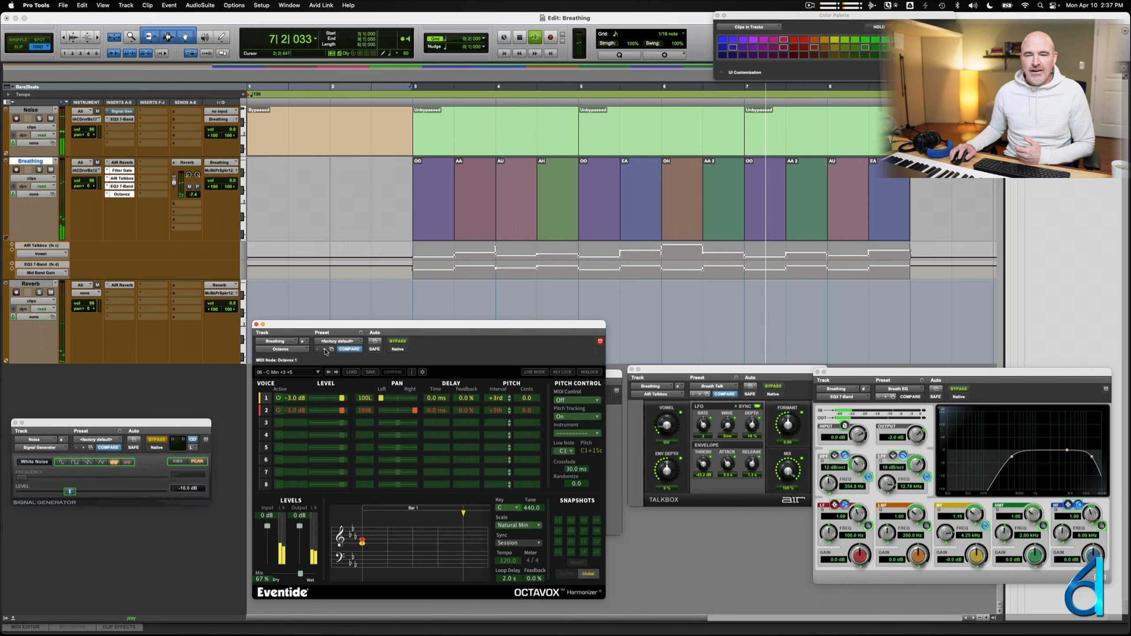
Audition the following Harmonies presets during playback, including C Min +3 -1 Oct, Octaves and C Maj 3rd and 6th Up.
left_click(336, 373)
left_click(337, 373)
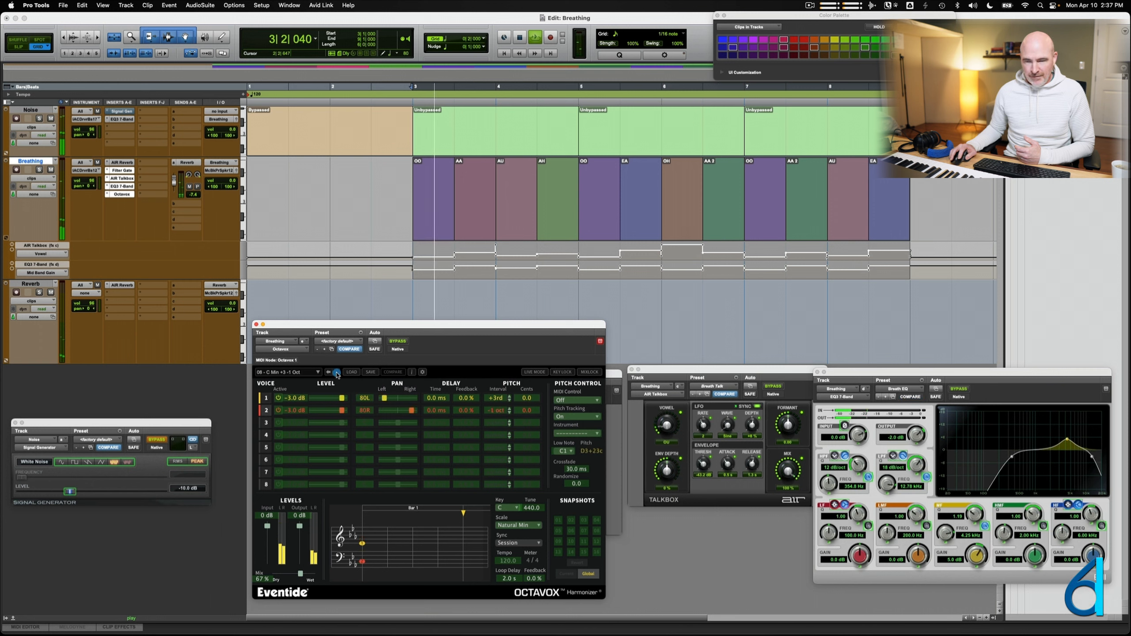
left_click(337, 373)
left_click(337, 373)
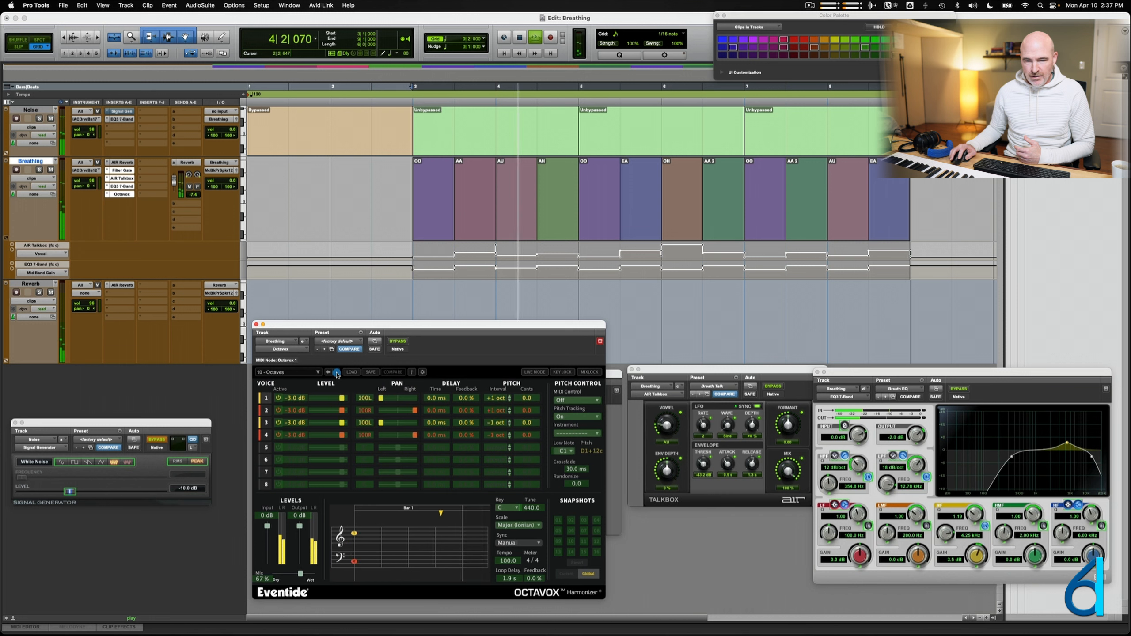
left_click(337, 374)
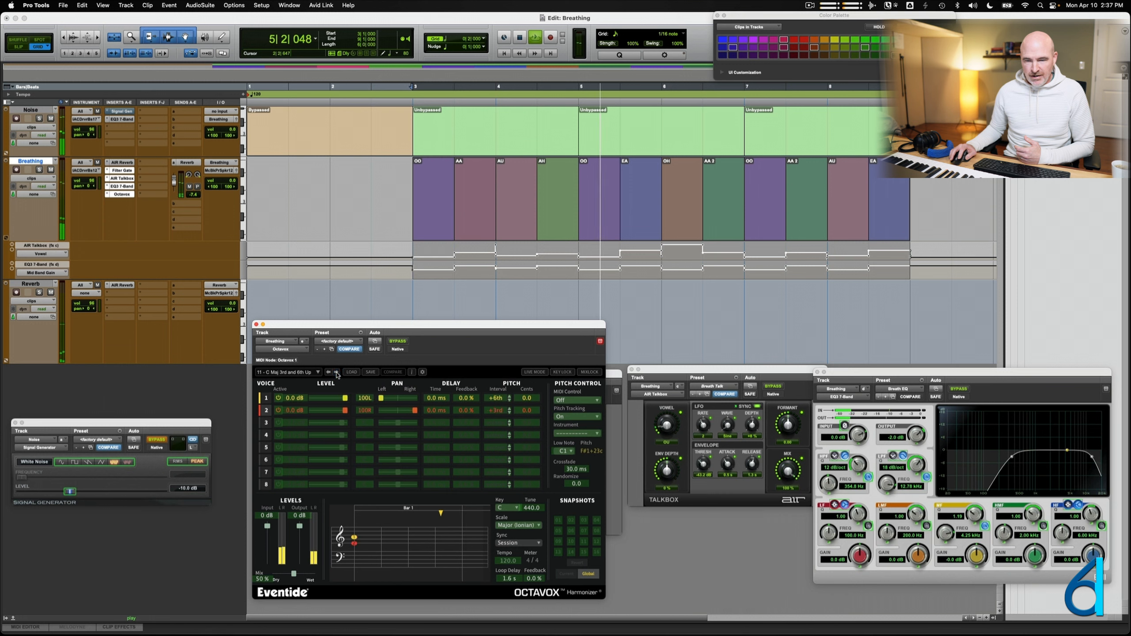
left_click(336, 374)
Audition Octavox's Other Worldly presets from Train Delay through Spacey and both Throbbing Delays, leaving Tune Down loaded and playback stopped.
left_click(287, 373)
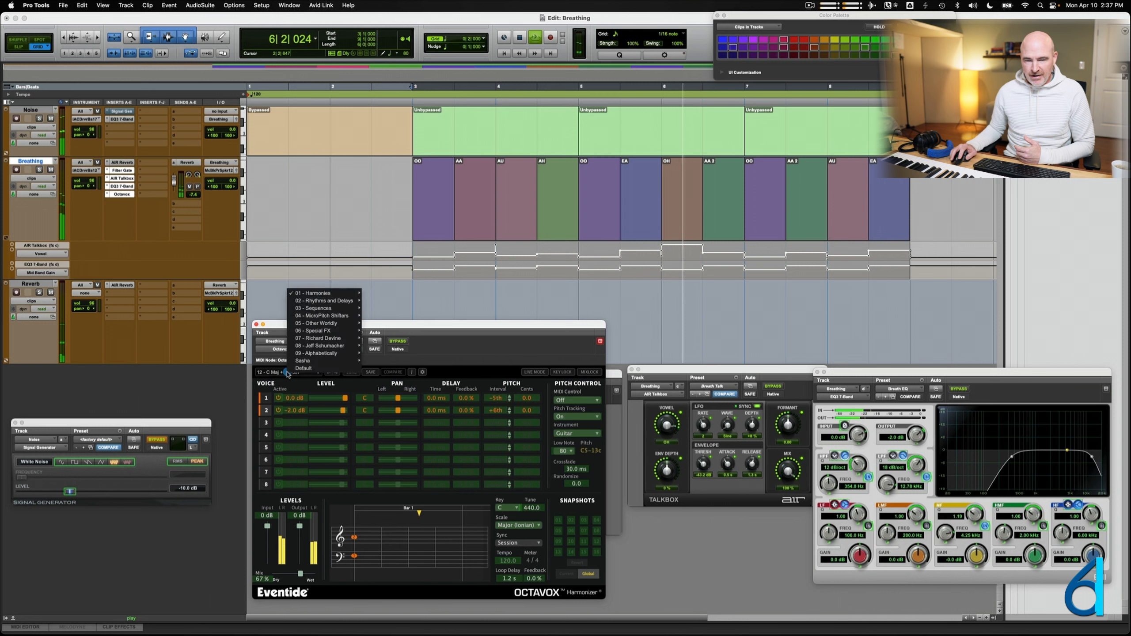
mouse_move(316, 323)
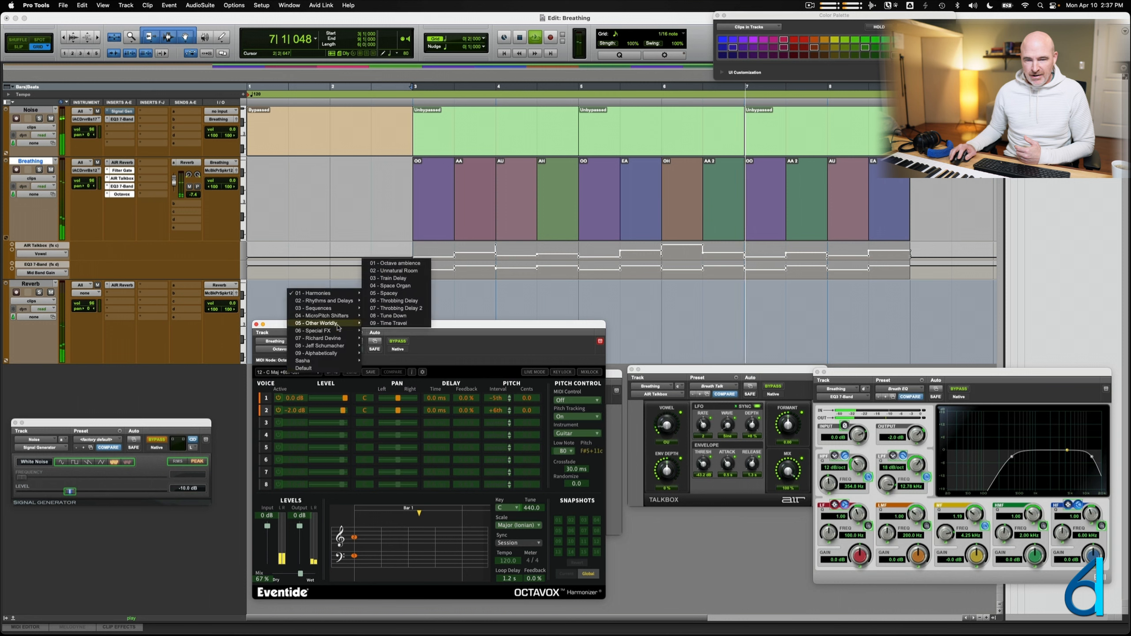
left_click(391, 286)
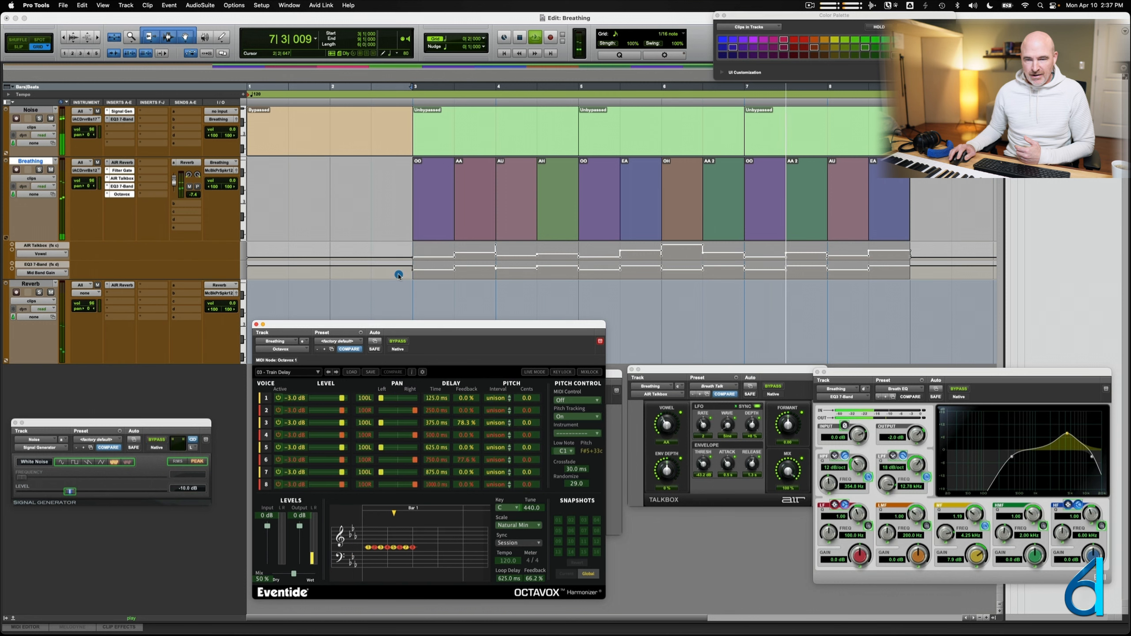
left_click(336, 374)
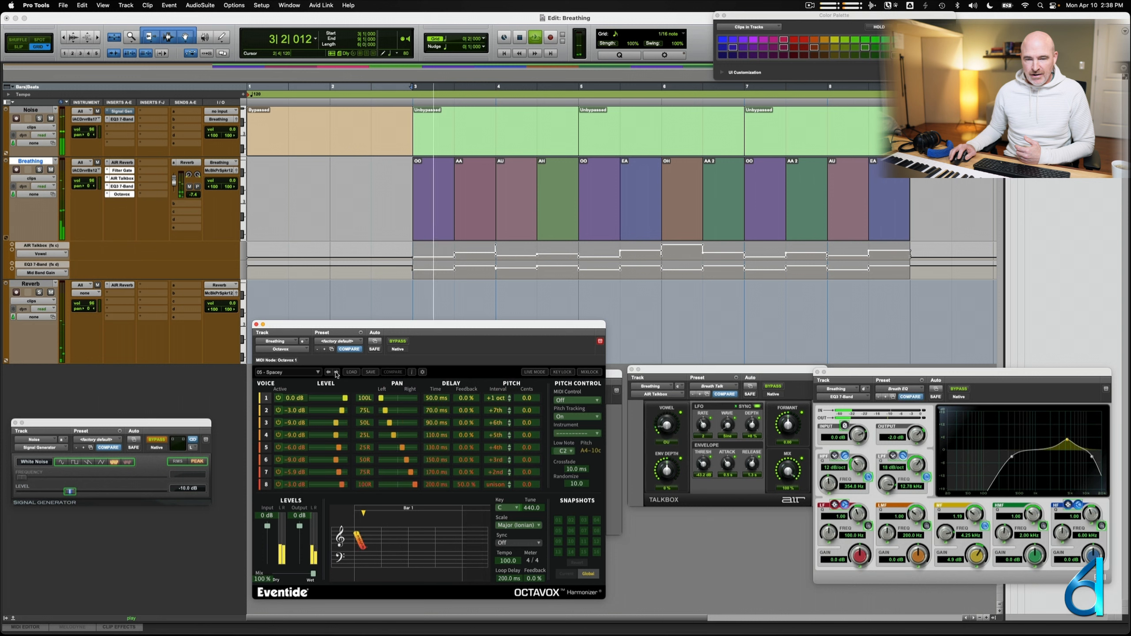
left_click(336, 373)
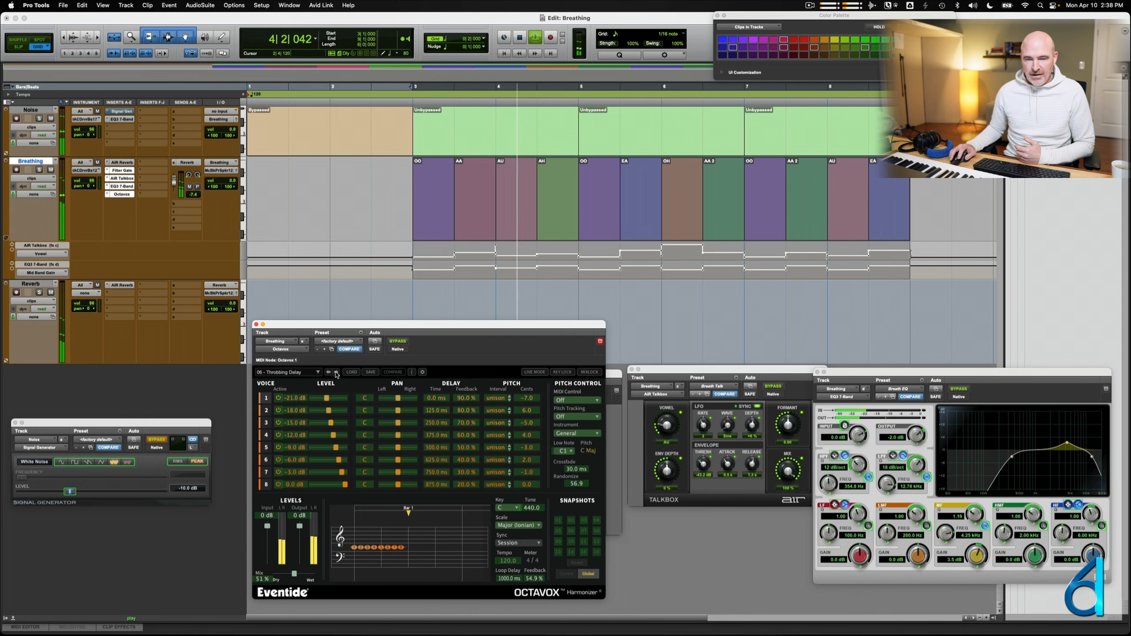
left_click(335, 374)
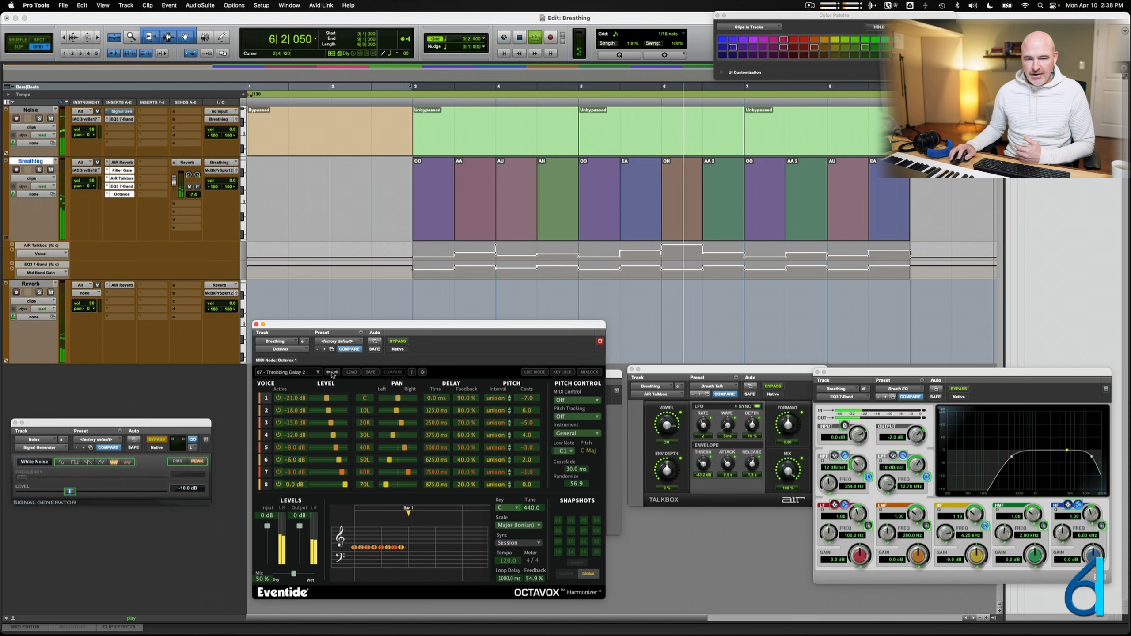
left_click(335, 372)
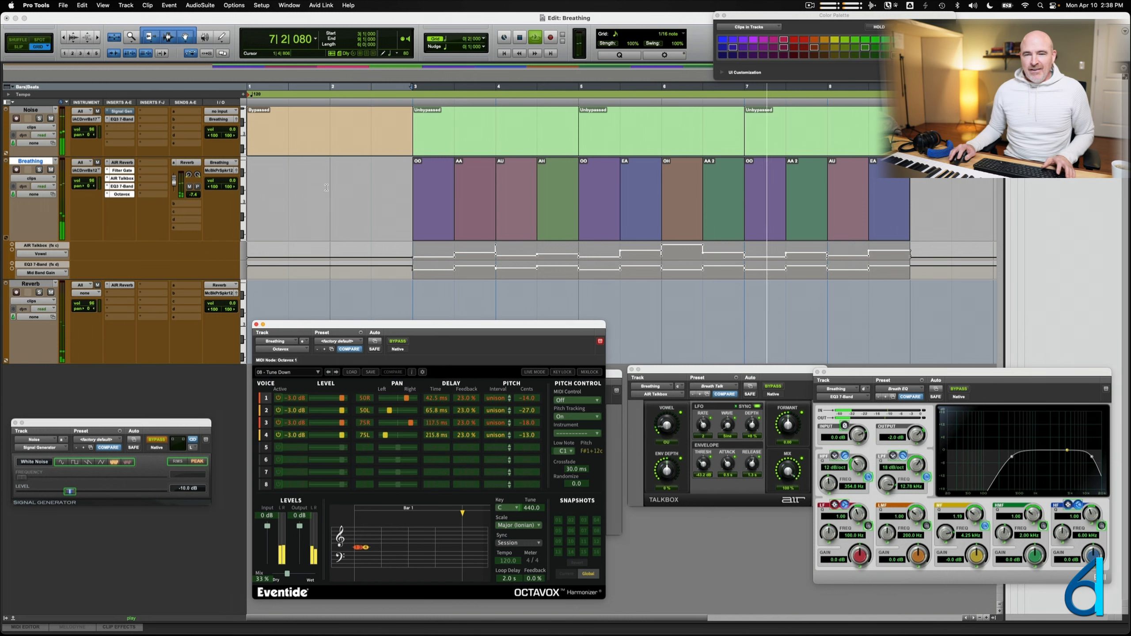
key("space")
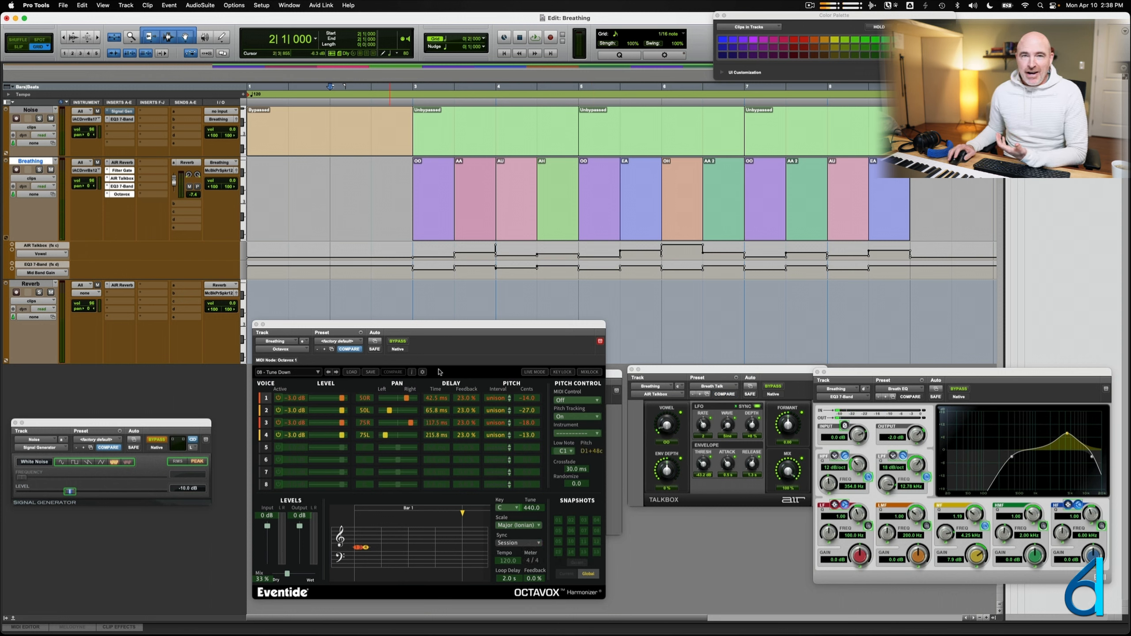
left_click_drag(437, 327, 448, 326)
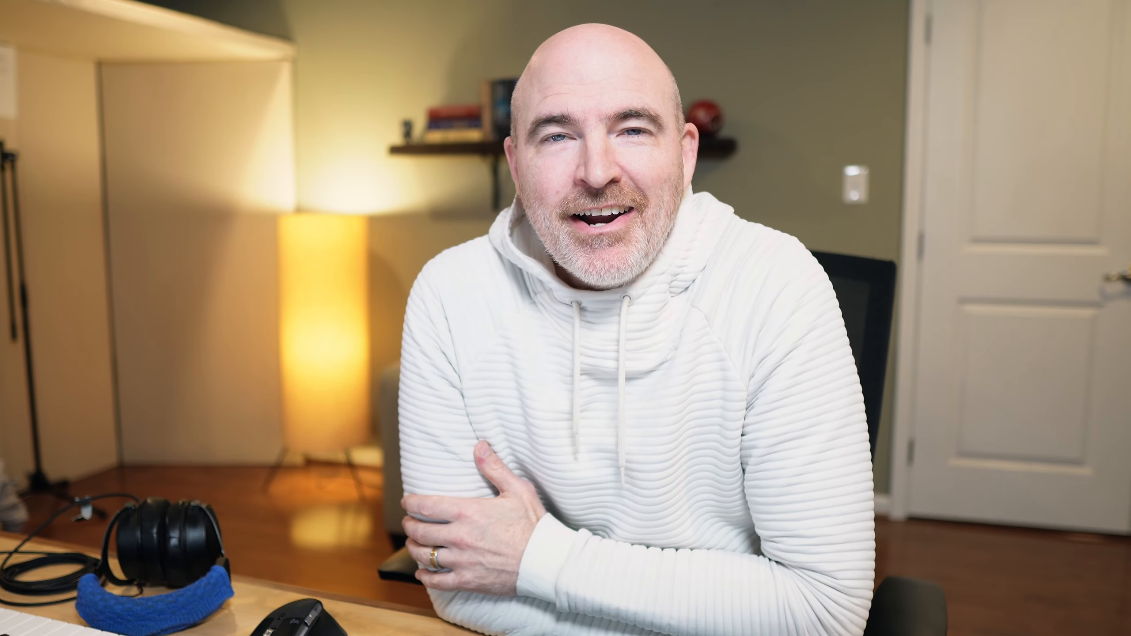